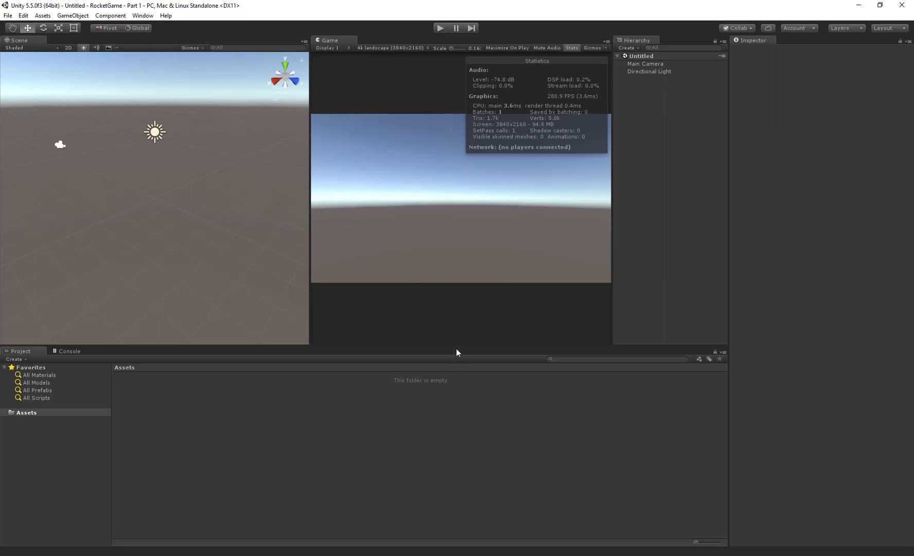
# - Enlarge the Scene and Game views by shrinking the Project panel's height and narrowing the Inspector
pyautogui.moveTo(457, 345); pyautogui.dragTo(457, 413)
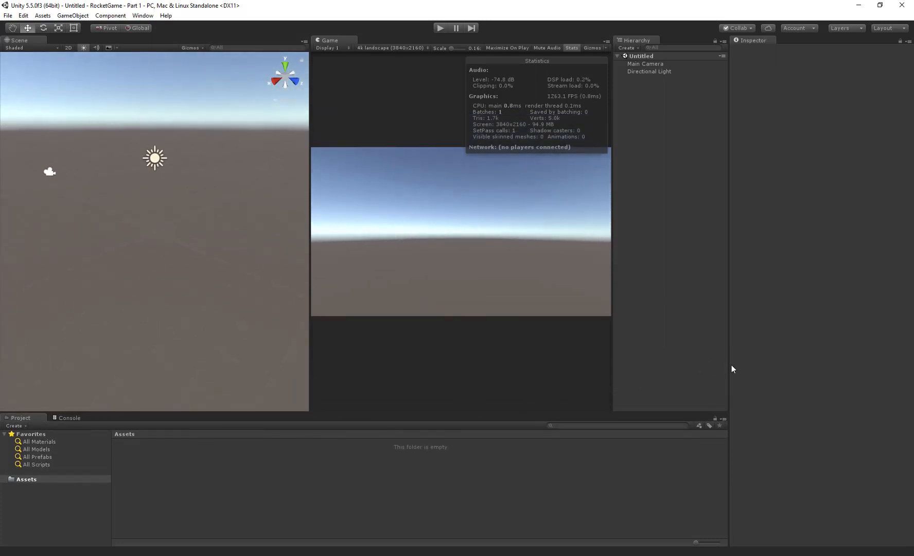
pyautogui.moveTo(730, 366); pyautogui.dragTo(784, 369)
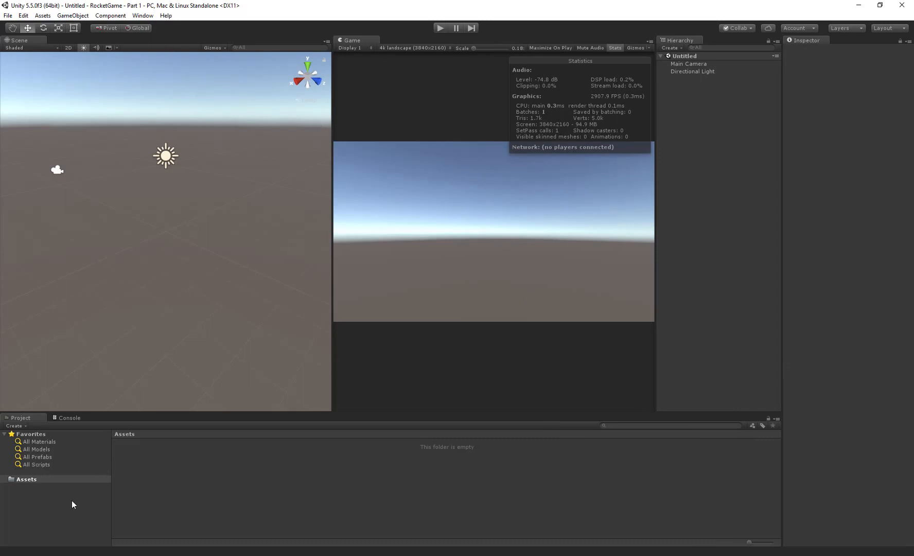
# - Create a folder named Scripts in the project's Assets folder
pyautogui.rightClick(135, 458)
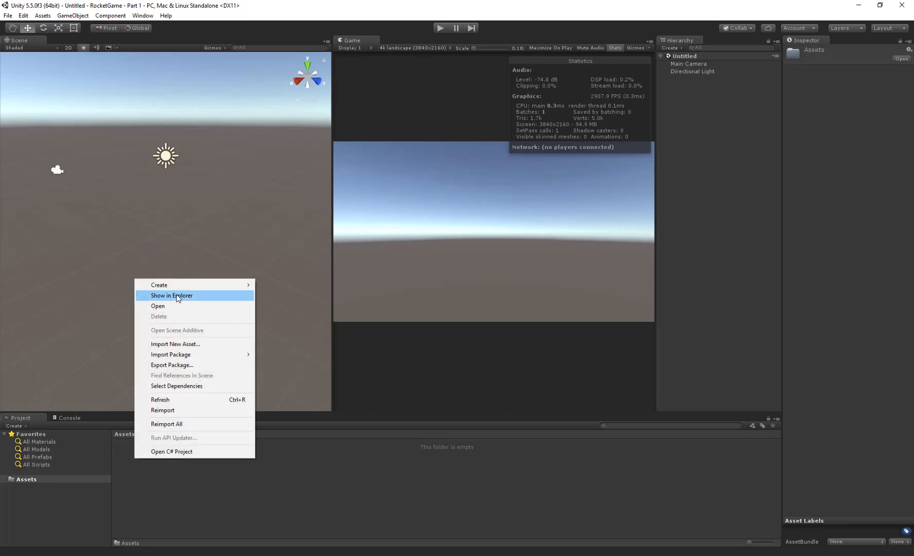
pyautogui.moveTo(177, 286)
pyautogui.click(113, 285)
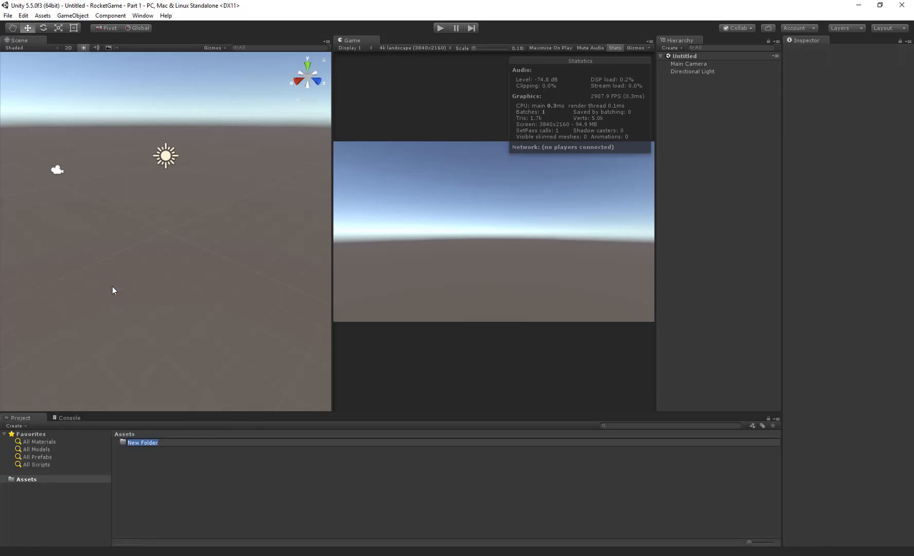
pyautogui.write('Scripts')
pyautogui.press('Return')
# - Add a Models folder to Assets, alongside the Scripts folder
pyautogui.rightClick(159, 500)
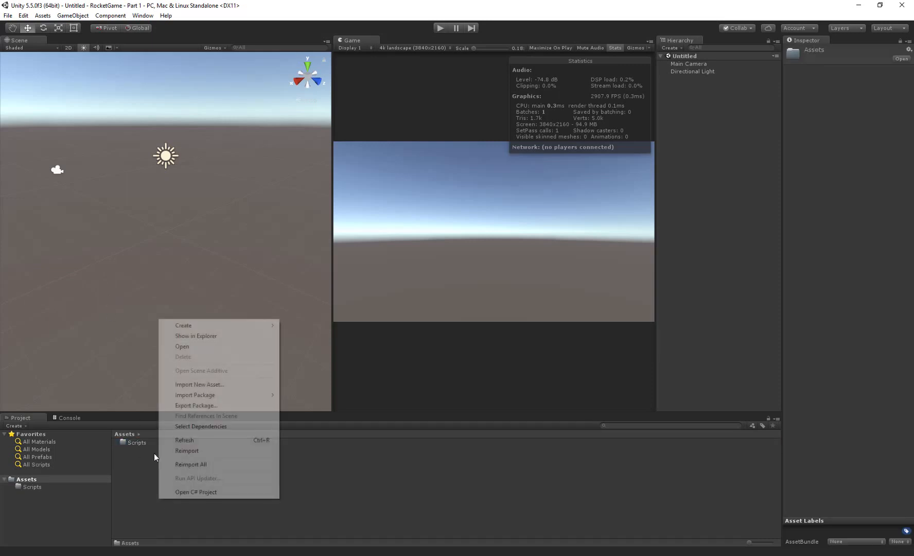
pyautogui.moveTo(176, 327)
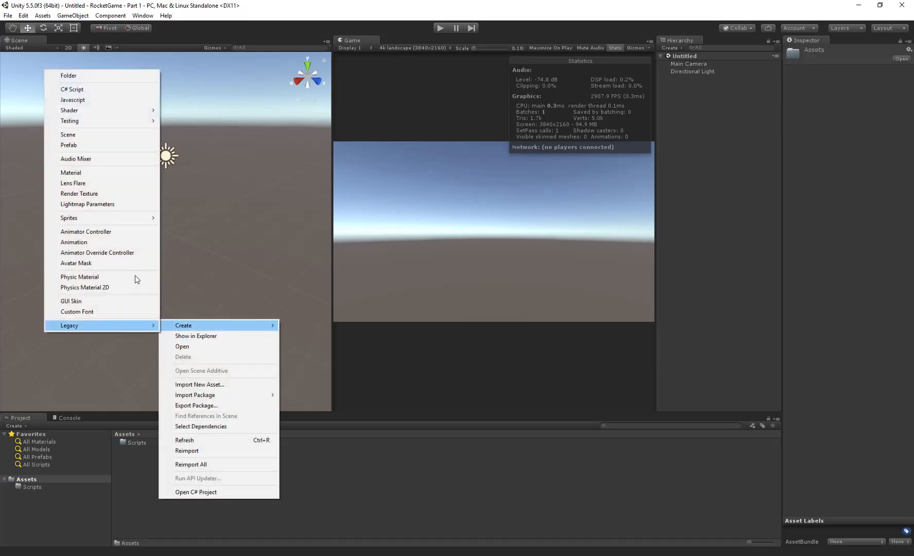
pyautogui.click(97, 77)
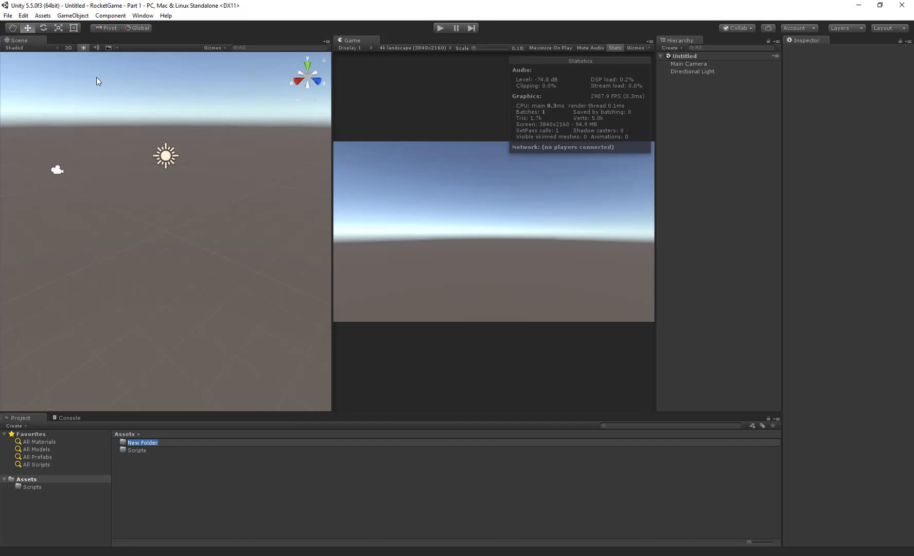
pyautogui.write('N')
pyautogui.write('odels')
pyautogui.press('Return')
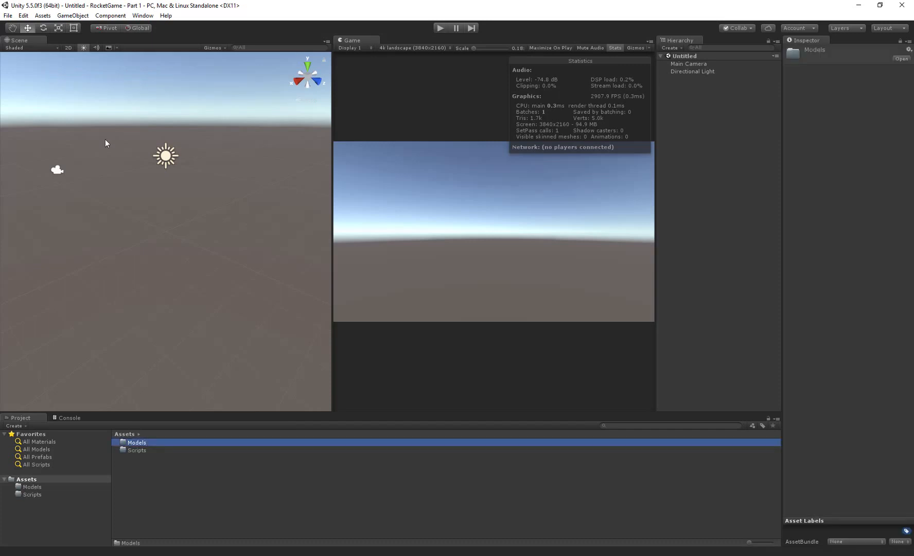
# - Create another folder in Assets and name it Prefabs
pyautogui.rightClick(158, 491)
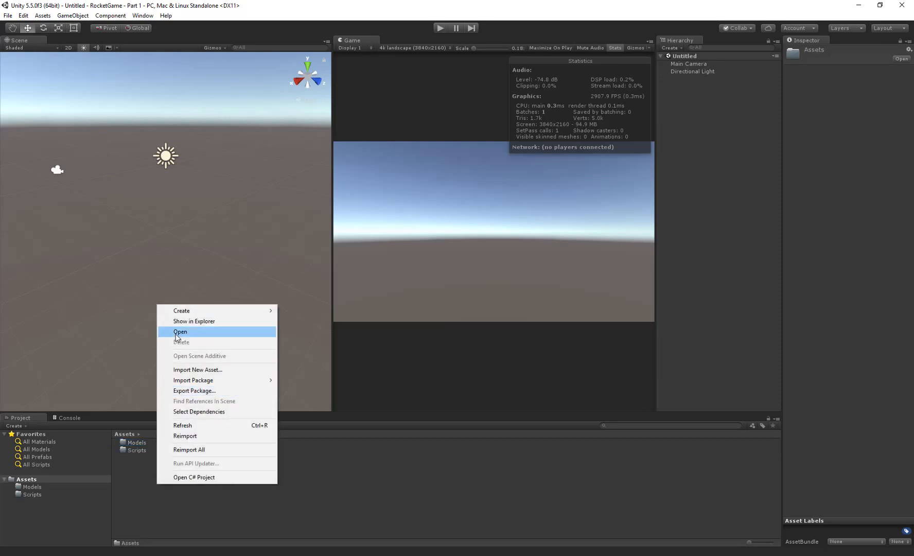
pyautogui.moveTo(172, 310)
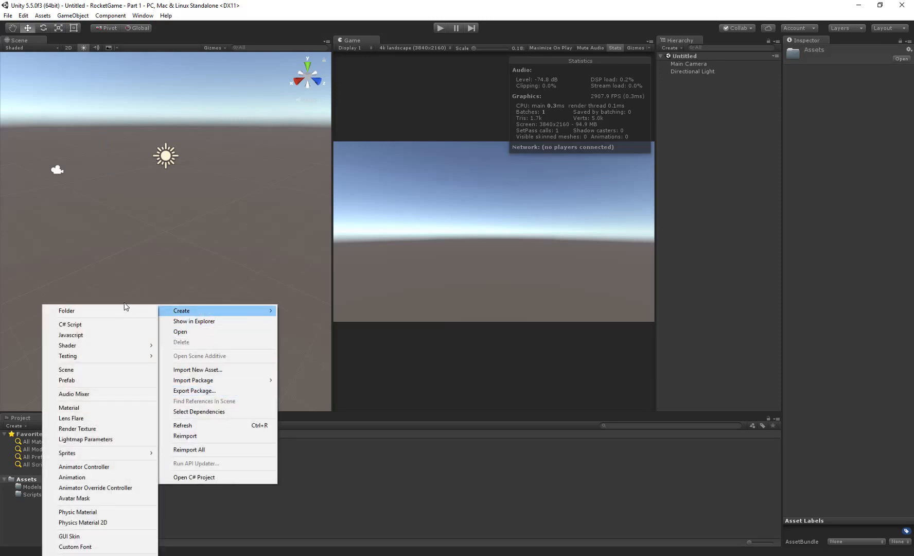
pyautogui.click(97, 310)
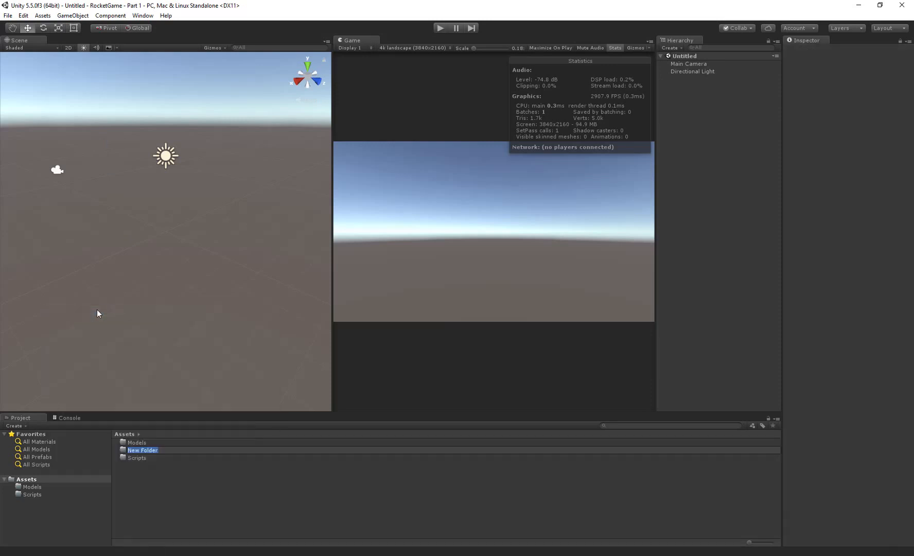
pyautogui.write('Prefabs')
pyautogui.press('Return')
# - Add a fourth folder named Materials to the Assets folder
pyautogui.rightClick(156, 503)
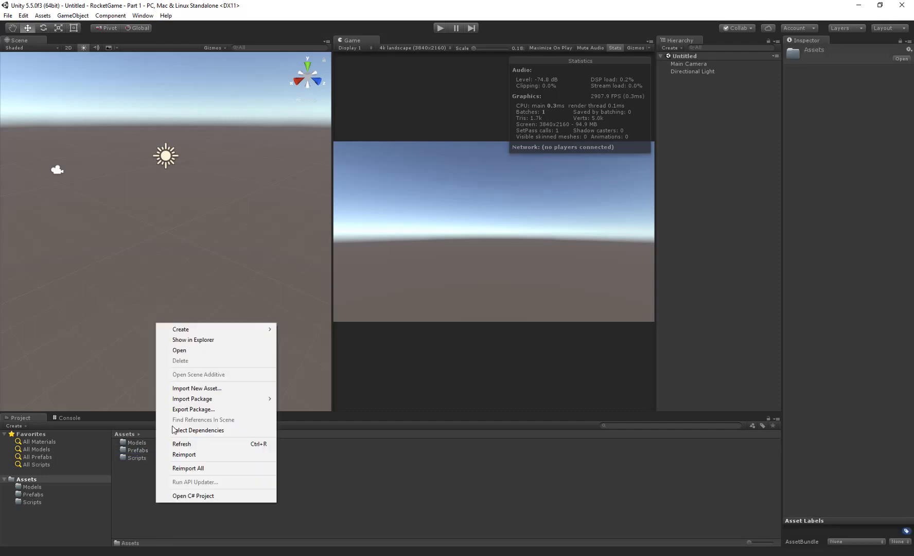
pyautogui.moveTo(185, 329)
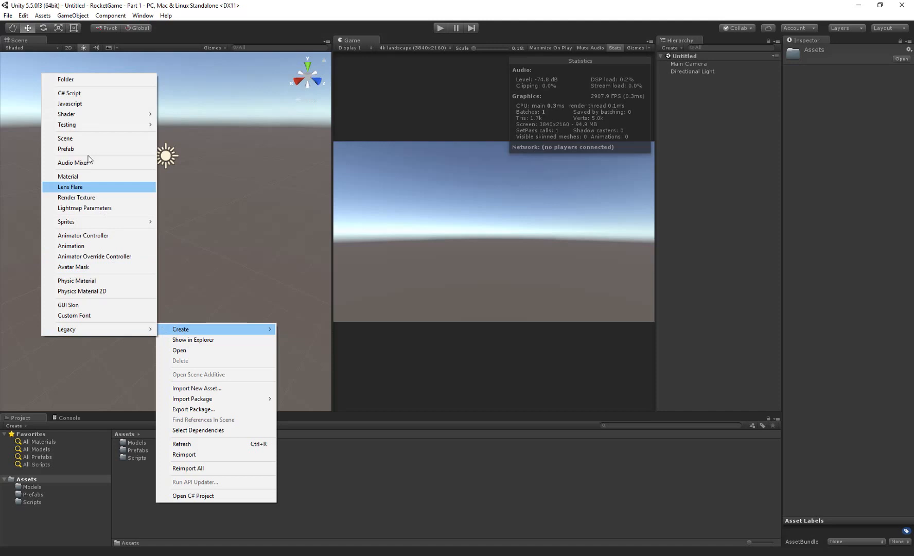
pyautogui.click(91, 79)
pyautogui.write('Materi')
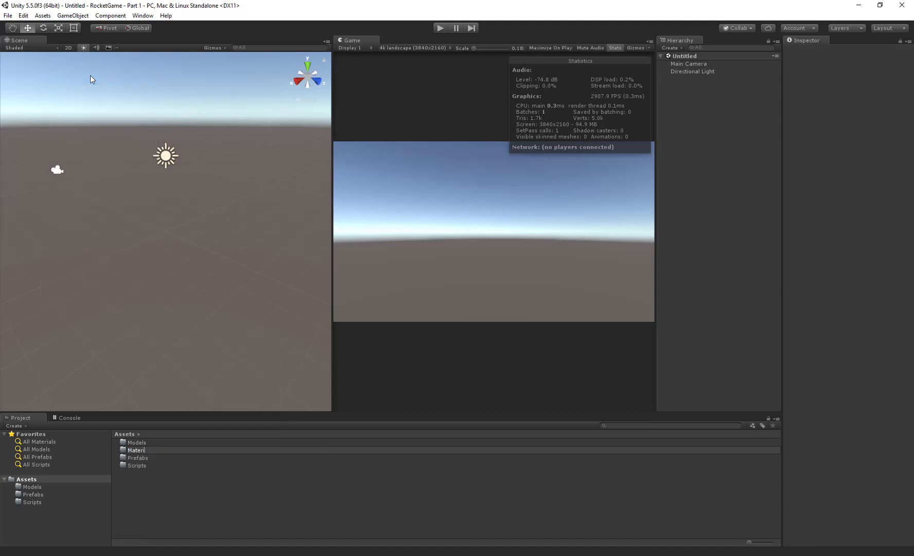
pyautogui.write('als')
pyautogui.press('Return')
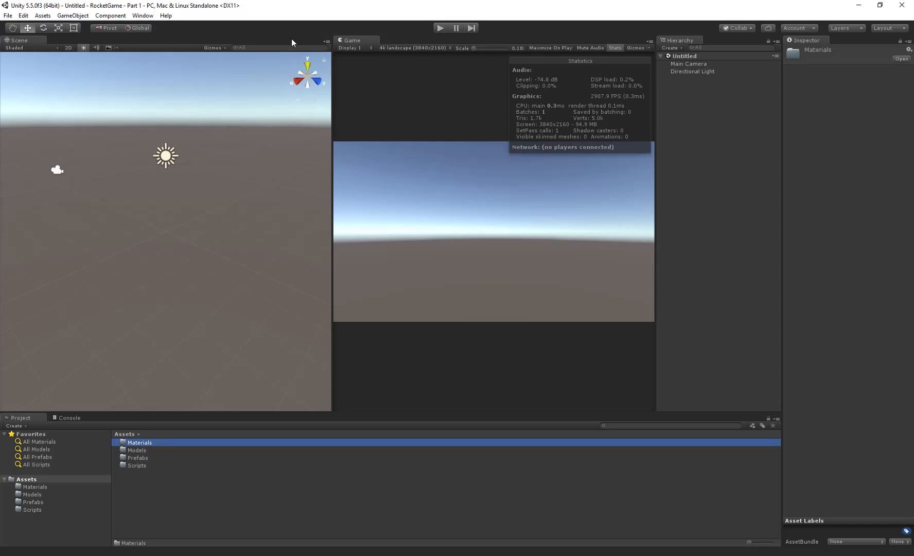
# - Open the Asset Store and search it for "rocket"
pyautogui.click(144, 17)
pyautogui.click(146, 16)
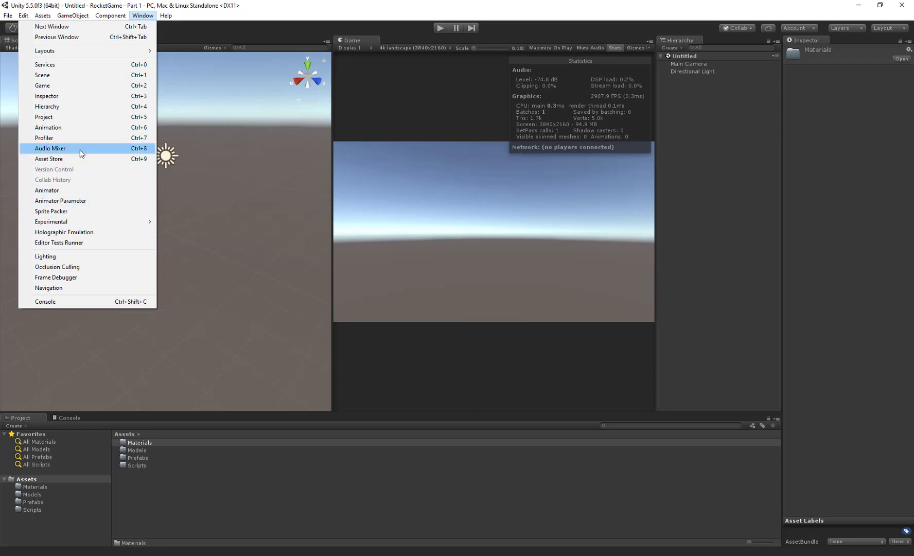
pyautogui.click(80, 159)
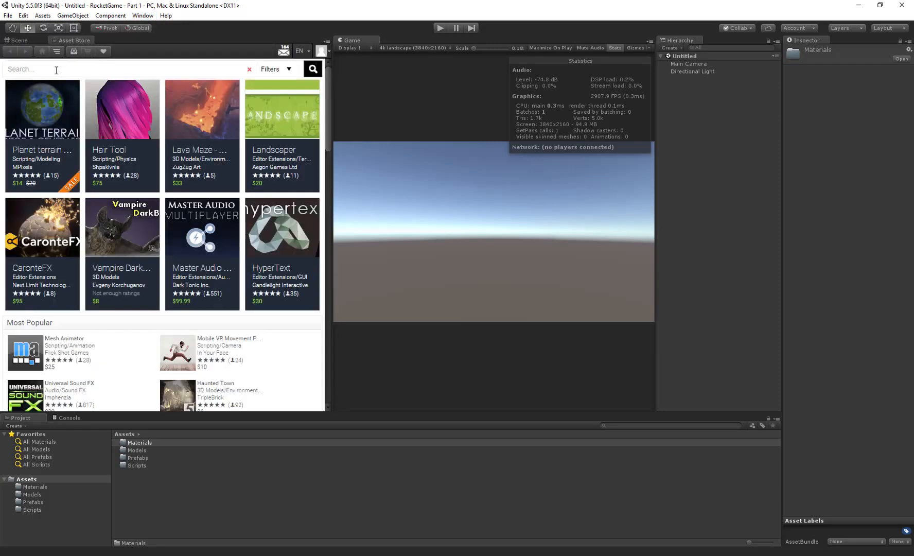
pyautogui.click(56, 73)
pyautogui.write('rocket')
pyautogui.press('Return')
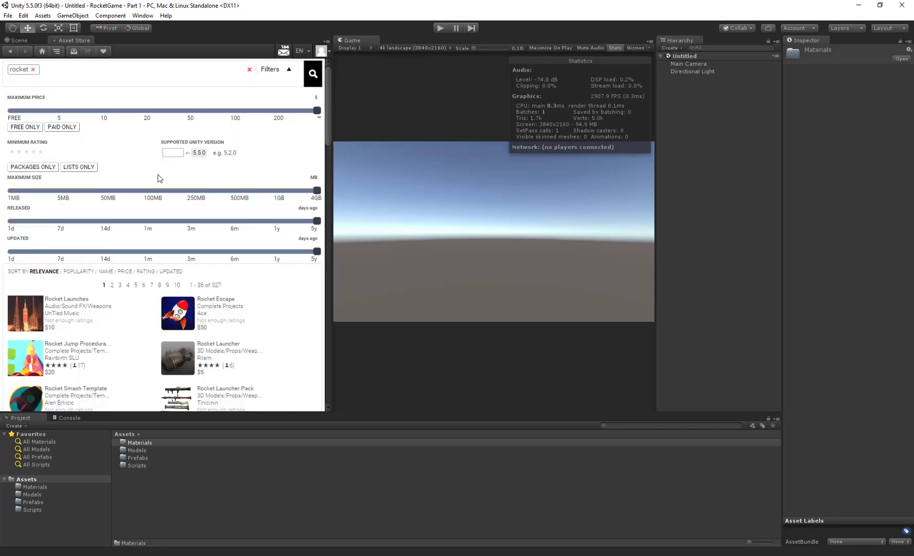
# - Limit the rocket results to free assets and open the page of the Rockets, Missiles & Bombs - Low Poly Pack
pyautogui.scroll(-1, 229, 247)
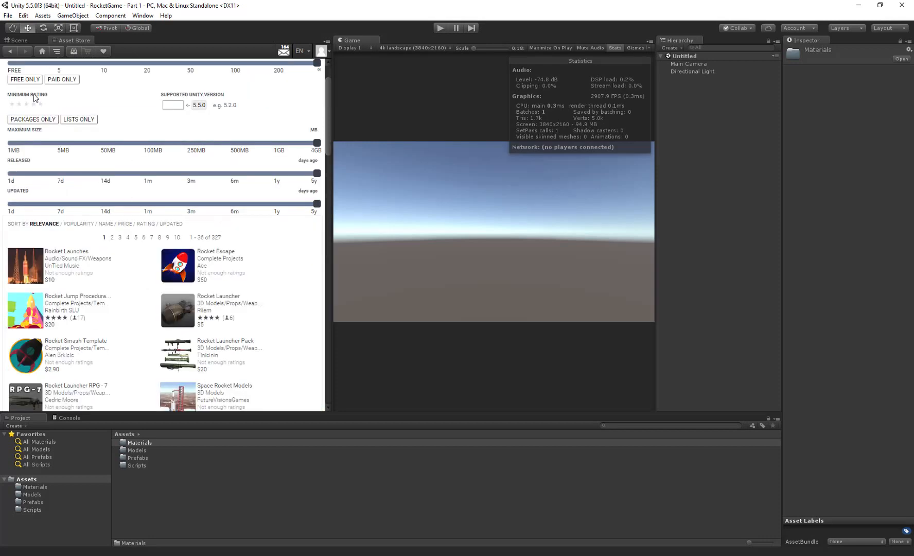
pyautogui.click(26, 80)
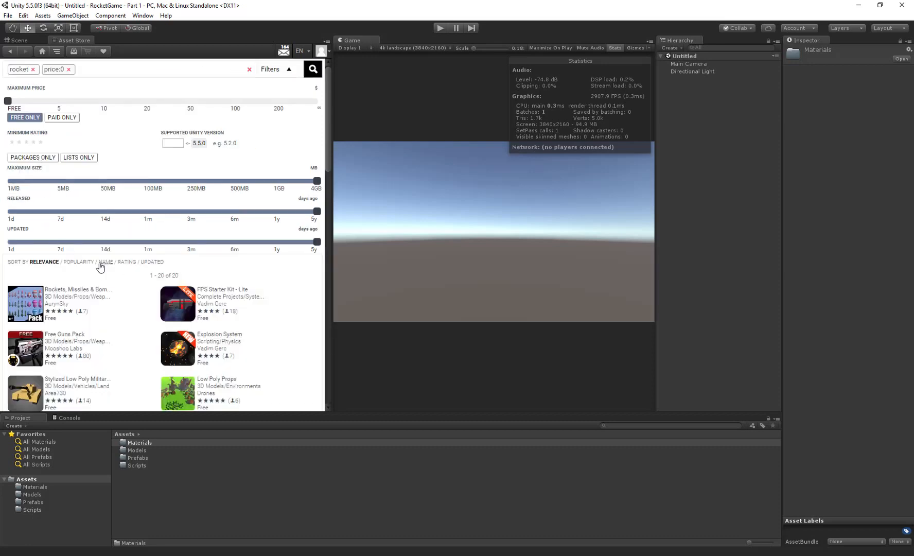
pyautogui.scroll(-3, 100, 247)
pyautogui.scroll(-4, 102, 241)
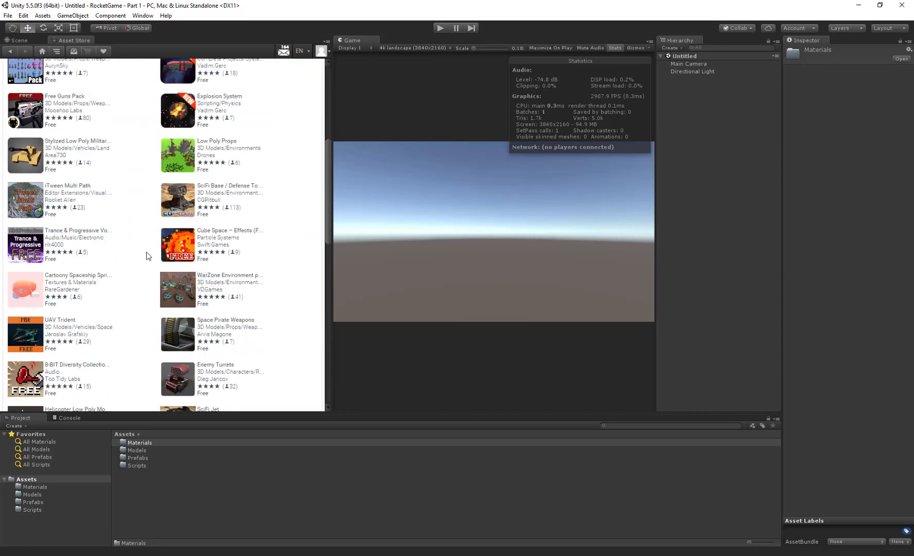
pyautogui.scroll(-2, 224, 280)
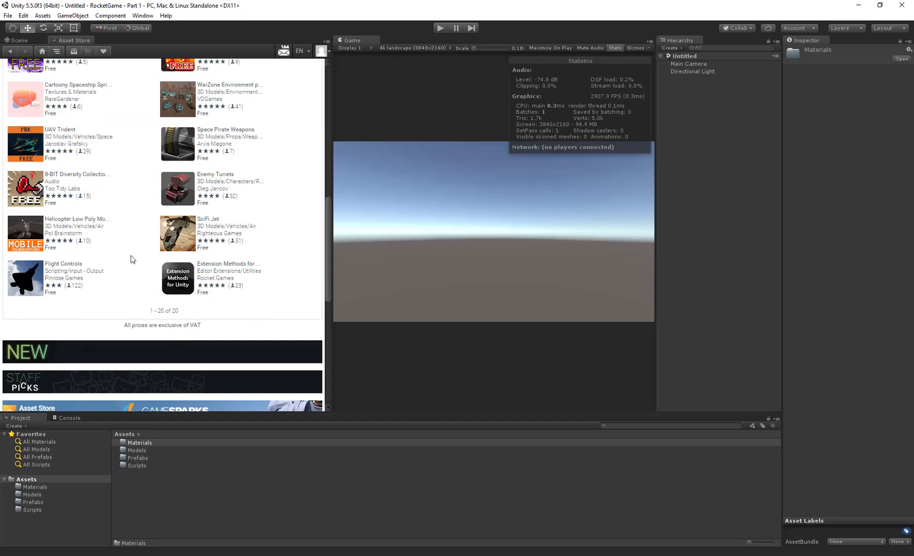
pyautogui.scroll(3, 218, 308)
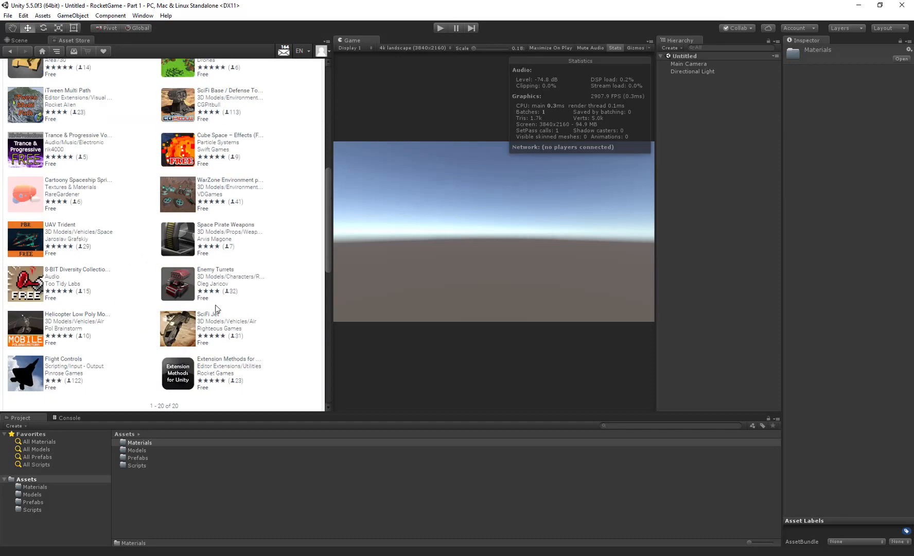
pyautogui.scroll(3, 216, 308)
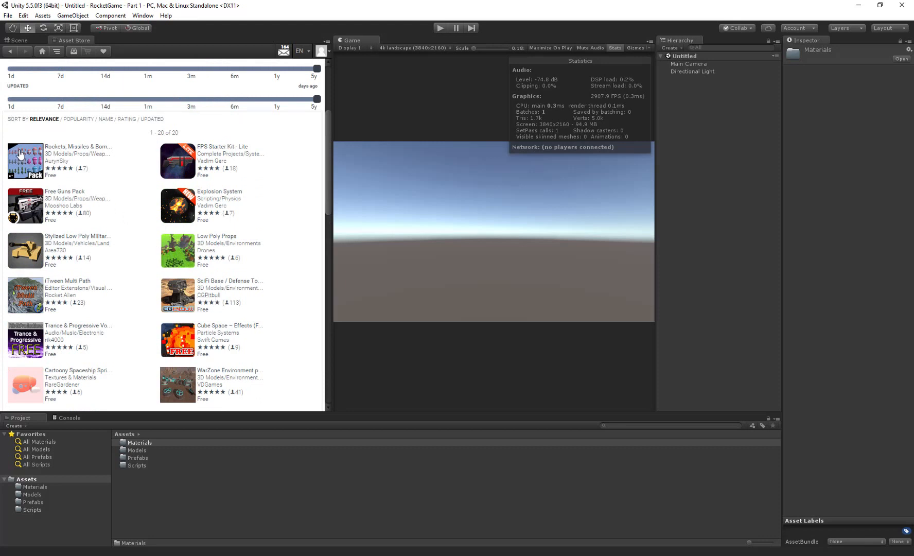
pyautogui.click(61, 149)
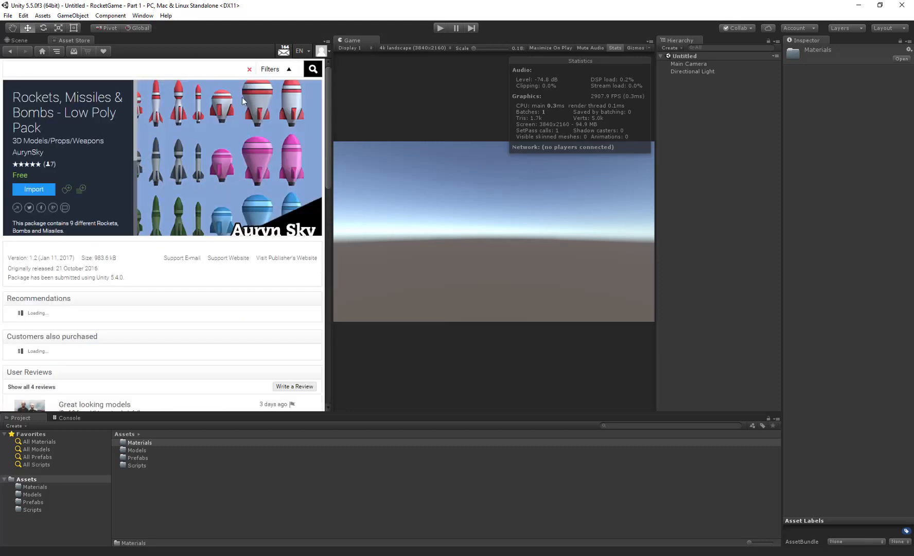
# - Import the Rockets, Missiles & Bombs - Low Poly Pack into the project
pyautogui.scroll(-5, 257, 143)
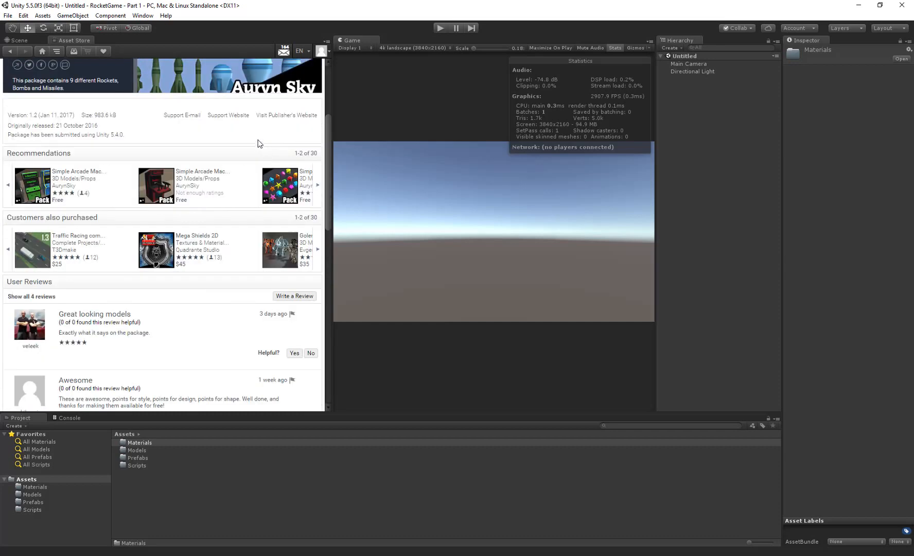
pyautogui.scroll(5, 230, 142)
pyautogui.click(53, 191)
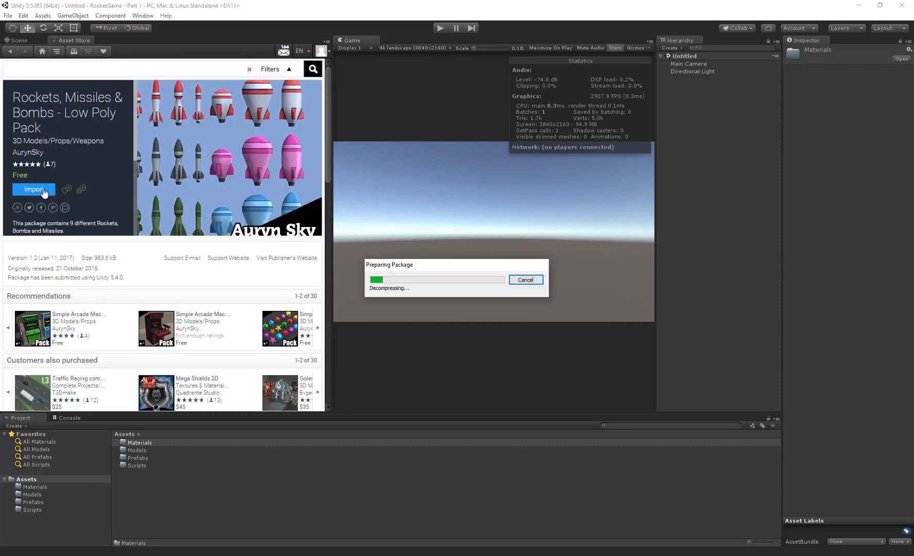
pyautogui.click(146, 174)
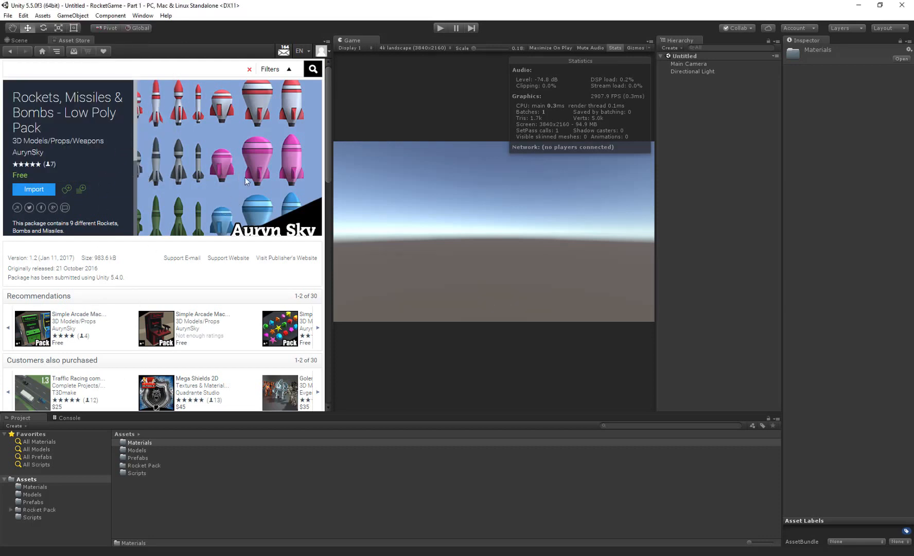
# - Close the Asset Store and move the Rocket Pack folder into the Models folder
pyautogui.rightClick(76, 39)
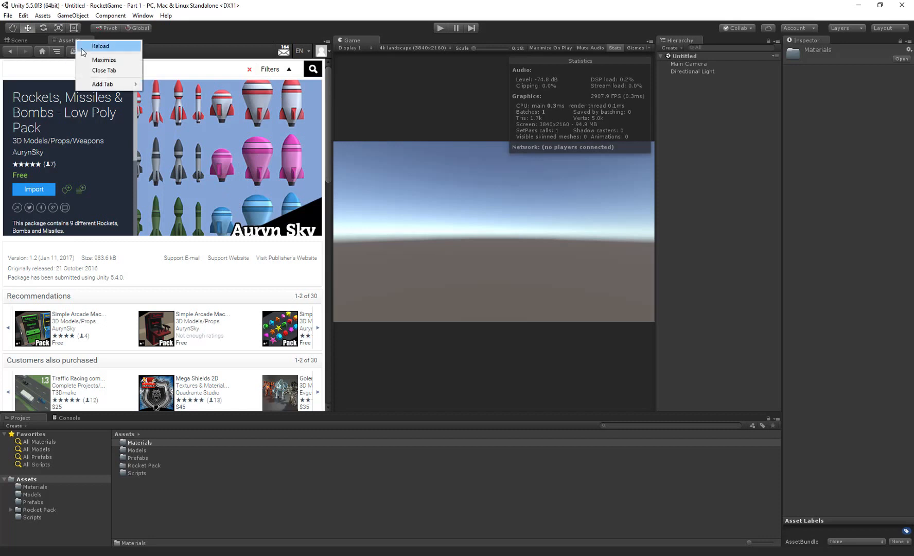
pyautogui.click(92, 70)
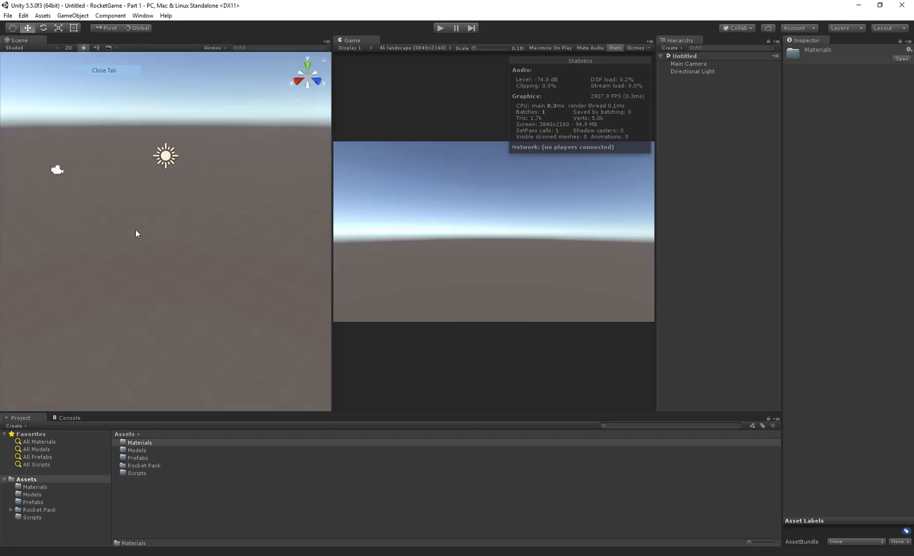
pyautogui.moveTo(130, 466); pyautogui.dragTo(135, 450)
# - Place the Rocket and Rocket2 prefabs from the Rocket Pack's Red prefabs folder side by side in the scene
pyautogui.doubleClick(133, 451)
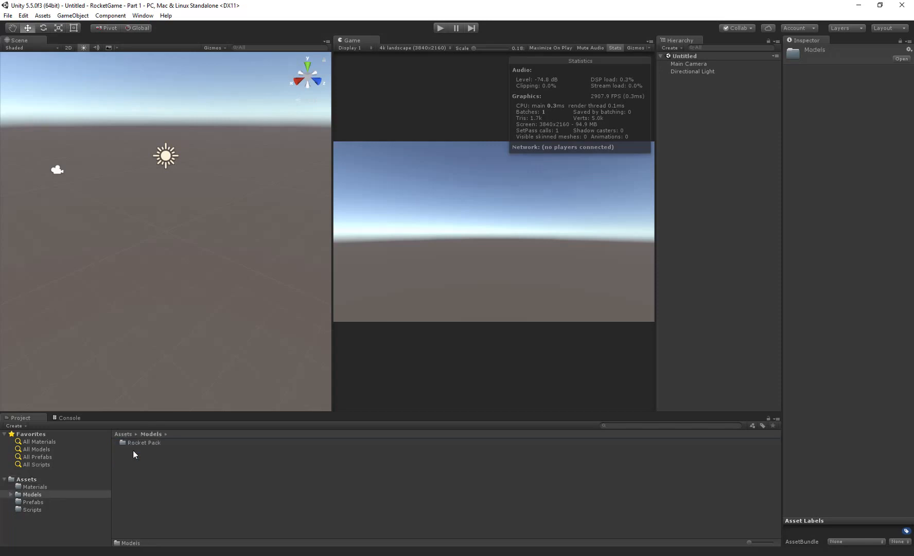
pyautogui.doubleClick(133, 443)
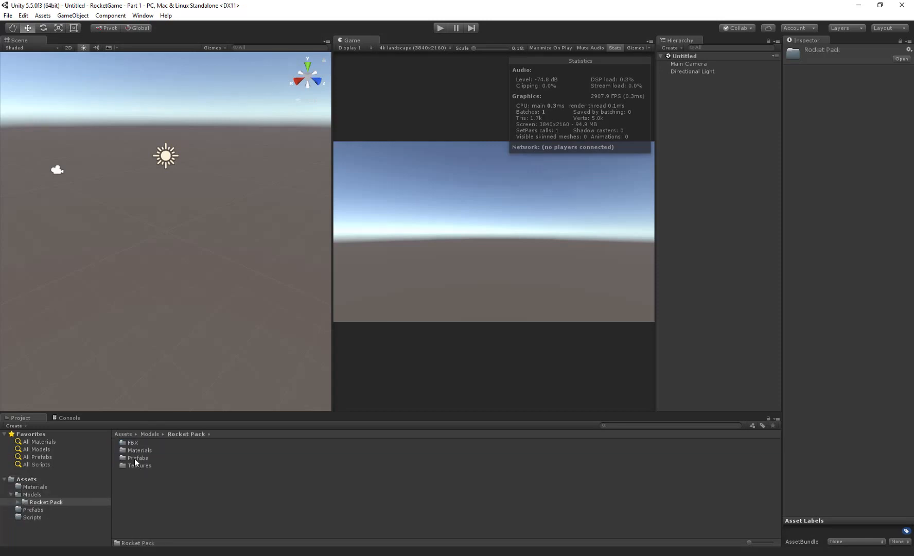
pyautogui.doubleClick(134, 457)
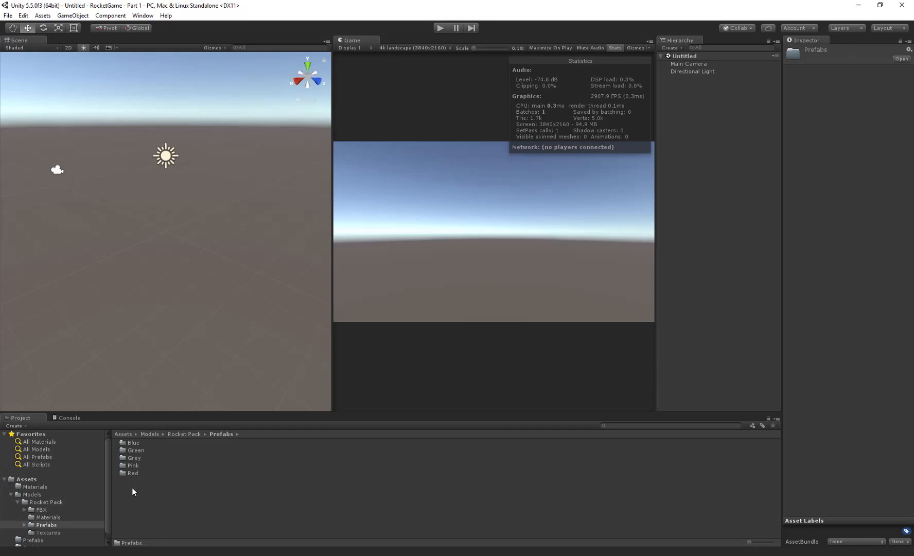
pyautogui.doubleClick(132, 473)
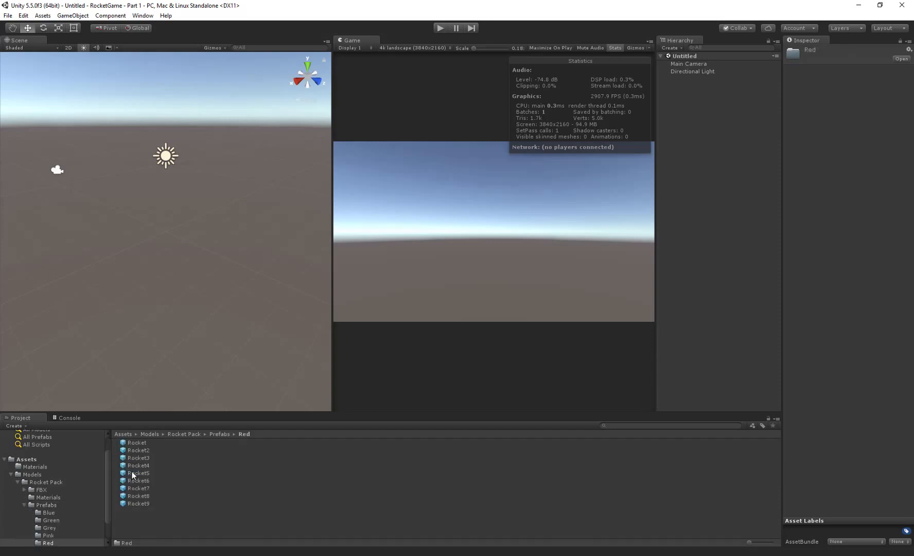
pyautogui.moveTo(134, 442); pyautogui.dragTo(177, 344)
pyautogui.moveTo(135, 450); pyautogui.dragTo(84, 315)
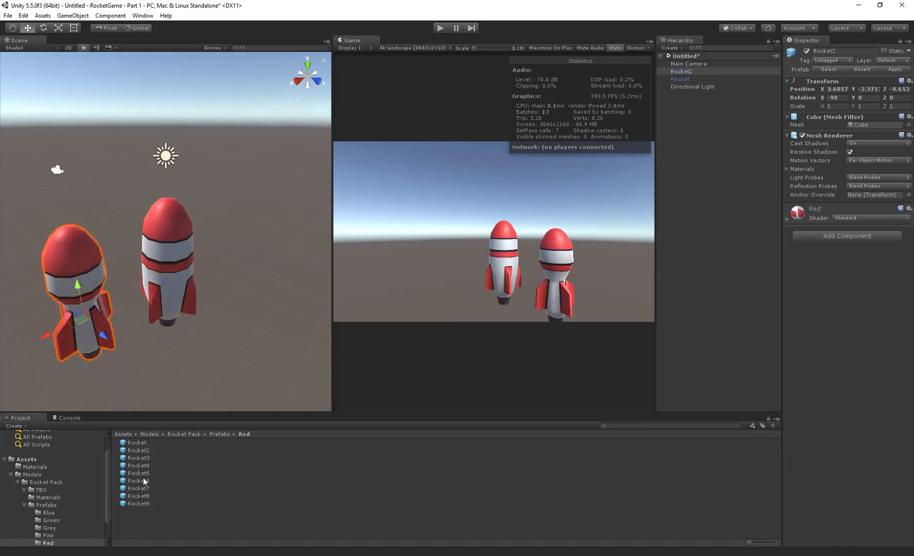
# - Place a tall Rocket4 prefab in the scene and delete the Rocket and Rocket2 objects
pyautogui.moveTo(143, 477); pyautogui.dragTo(252, 267)
pyautogui.click(167, 270)
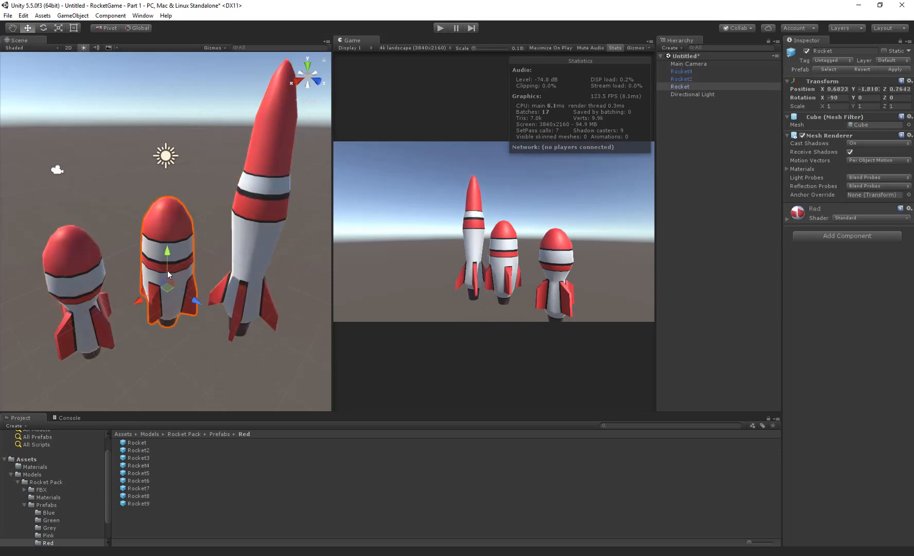
pyautogui.press('Delete')
pyautogui.click(64, 264)
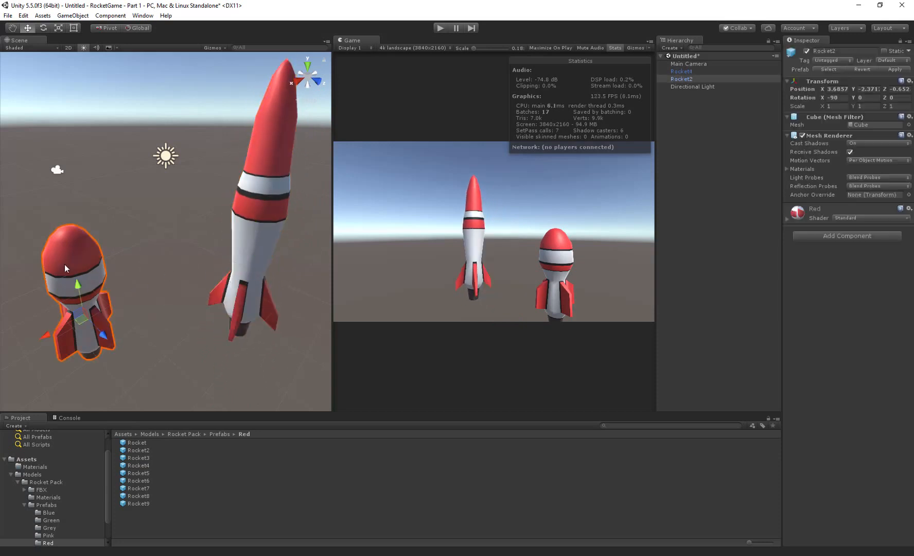
pyautogui.press('Delete')
# - Set the X, Y and Z position of Rocket4 to 0
pyautogui.click(269, 230)
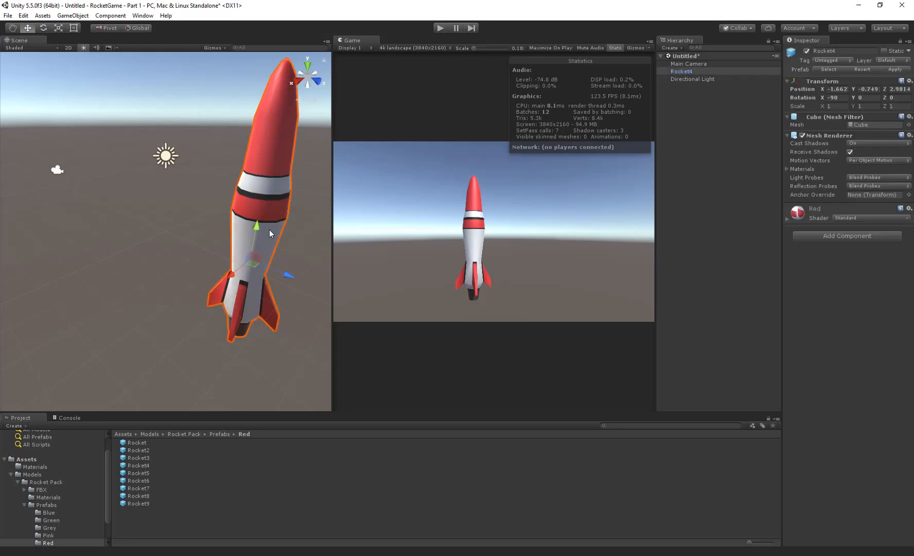
pyautogui.click(830, 89)
pyautogui.write('0')
pyautogui.press('Tab')
# - Try X rotations of 0 and 90 on Rocket4, and set the X rotation back to -90
pyautogui.write('0')
pyautogui.press('Tab')
pyautogui.write('0')
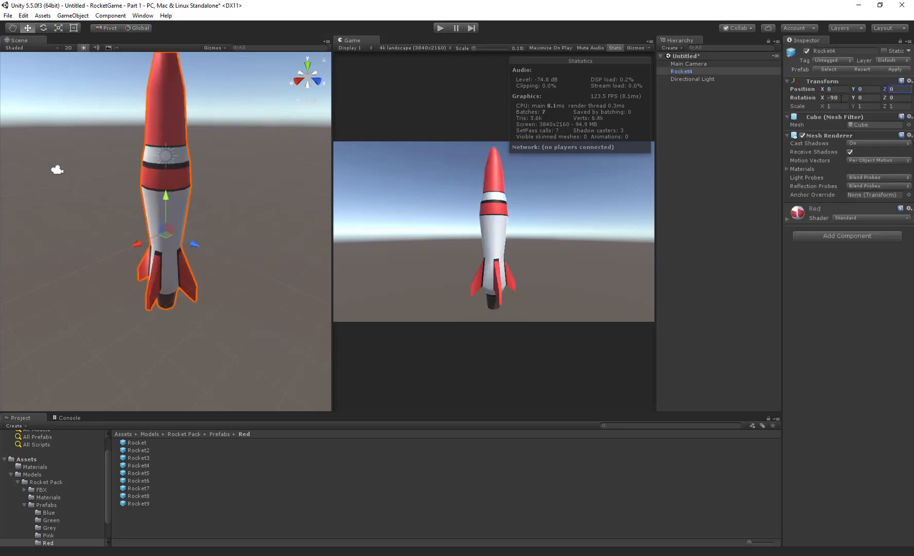
pyautogui.click(844, 102)
pyautogui.write('0')
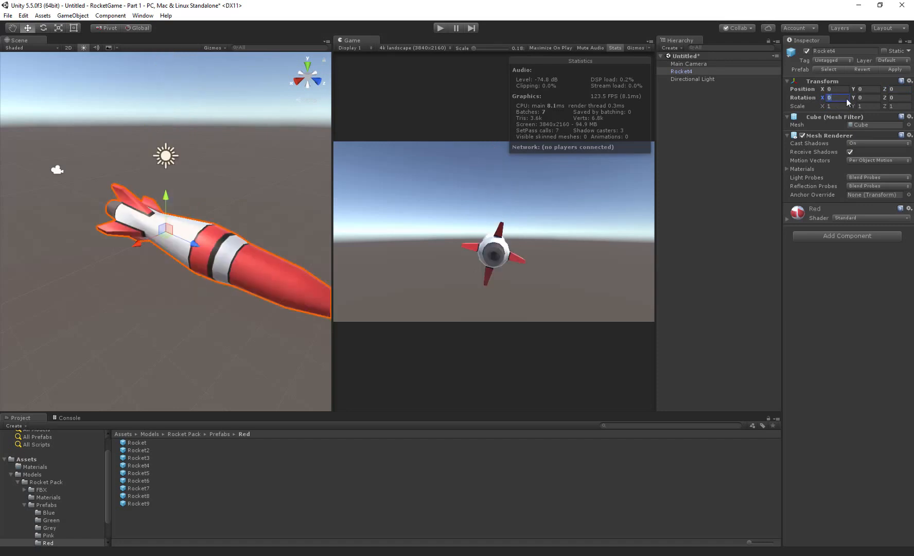
pyautogui.write('90')
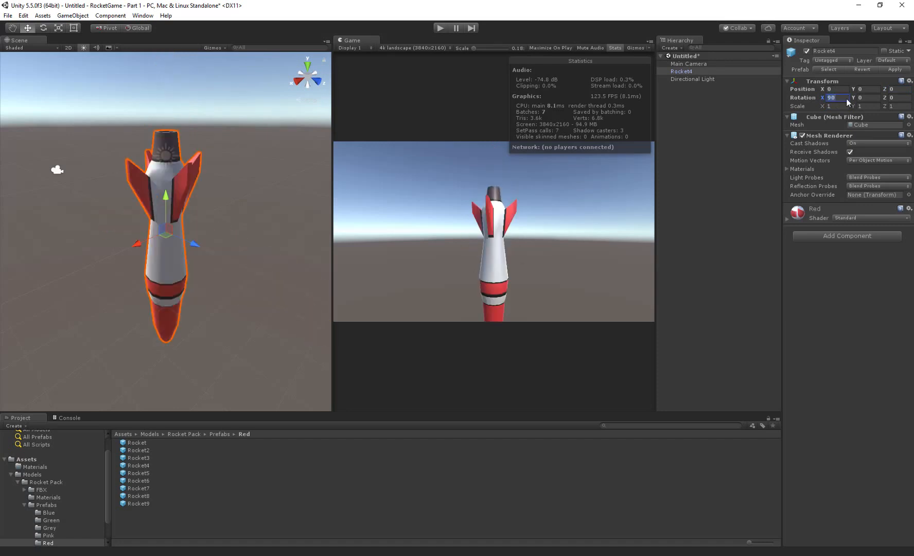
pyautogui.write('-90')
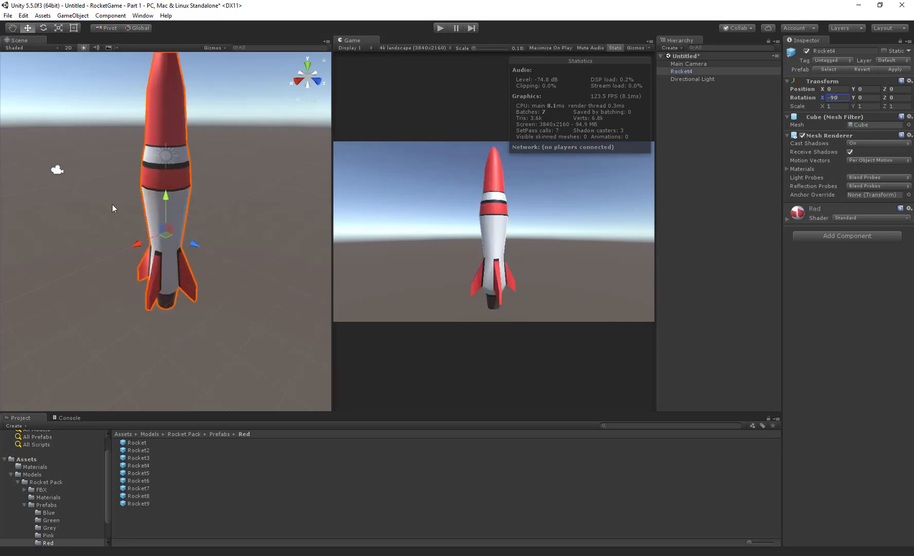
# - Move the Main Camera away from the rocket along Z to about -57.11
pyautogui.click(57, 171)
pyautogui.moveTo(75, 174); pyautogui.dragTo(637, 146)
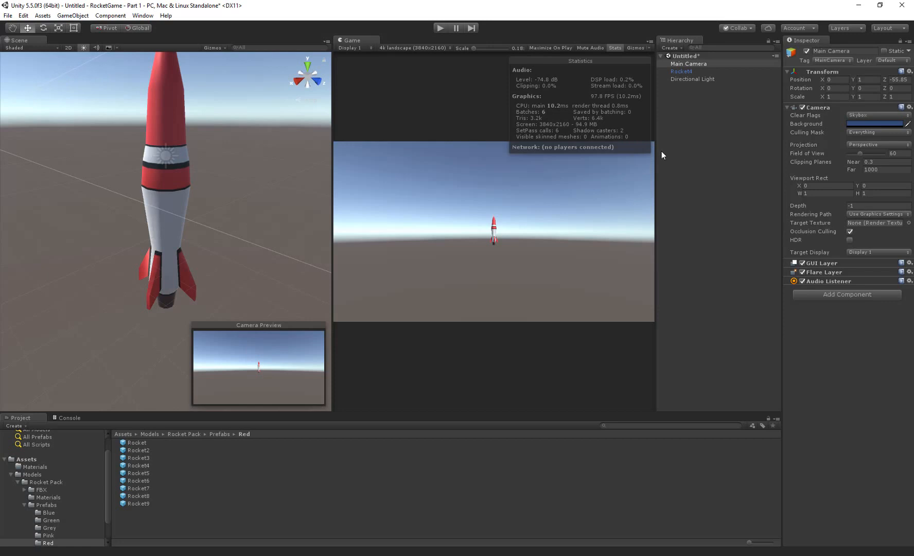
pyautogui.moveTo(651, 153); pyautogui.dragTo(676, 182)
# - Set the Game view's aspect ratio to 16:9 and hide its statistics overlay
pyautogui.click(394, 45)
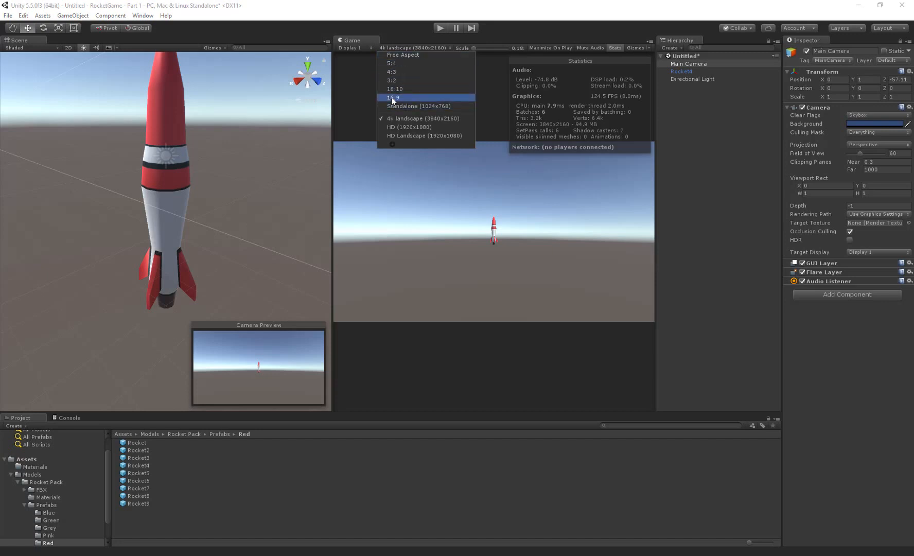
pyautogui.click(391, 97)
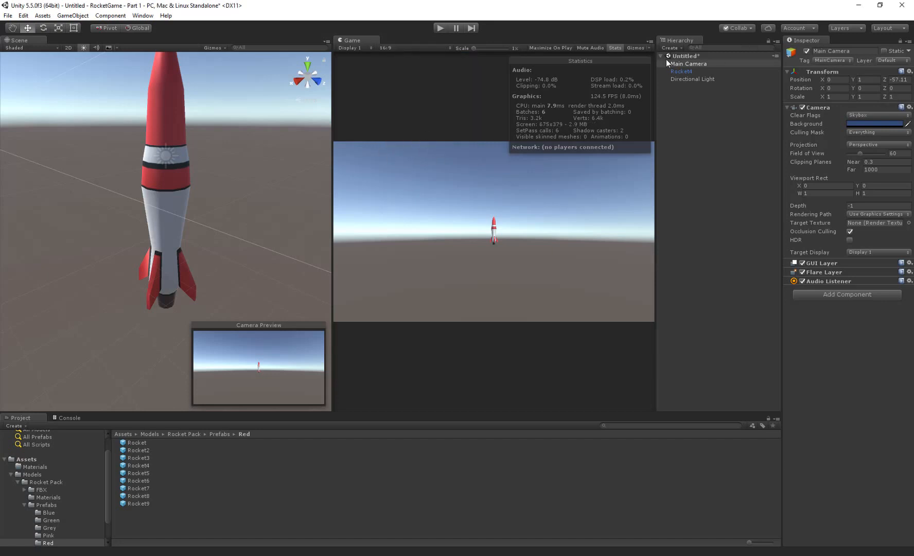
pyautogui.click(614, 47)
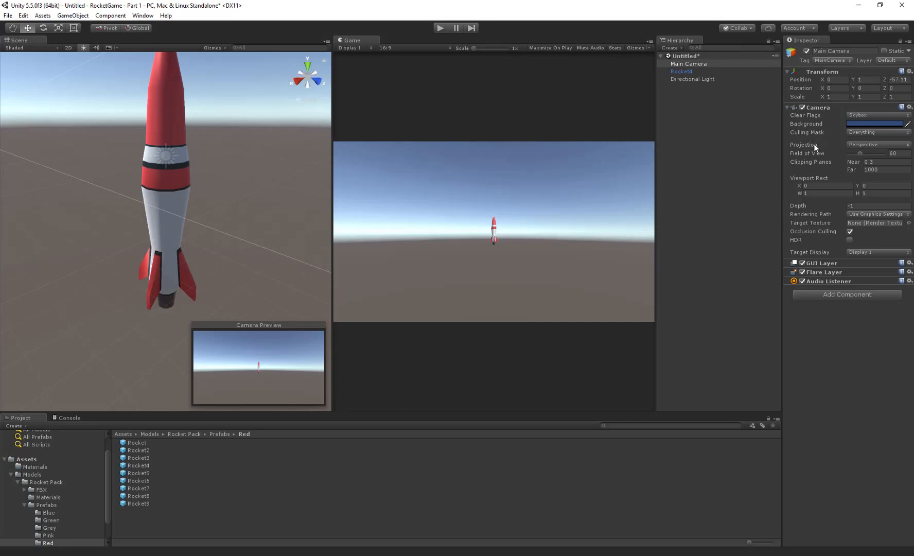
# - Set the Main Camera's clear flags to Solid Color with a black background
pyautogui.click(866, 117)
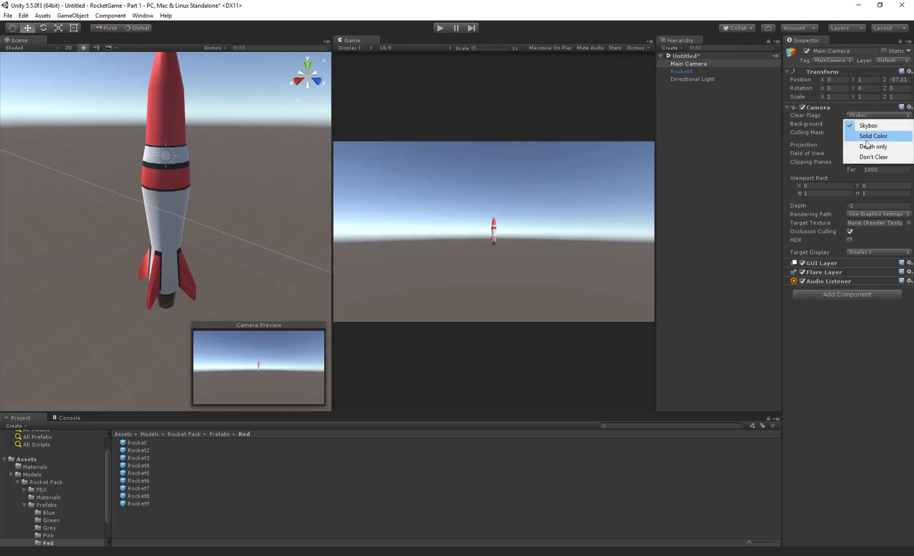
pyautogui.click(867, 133)
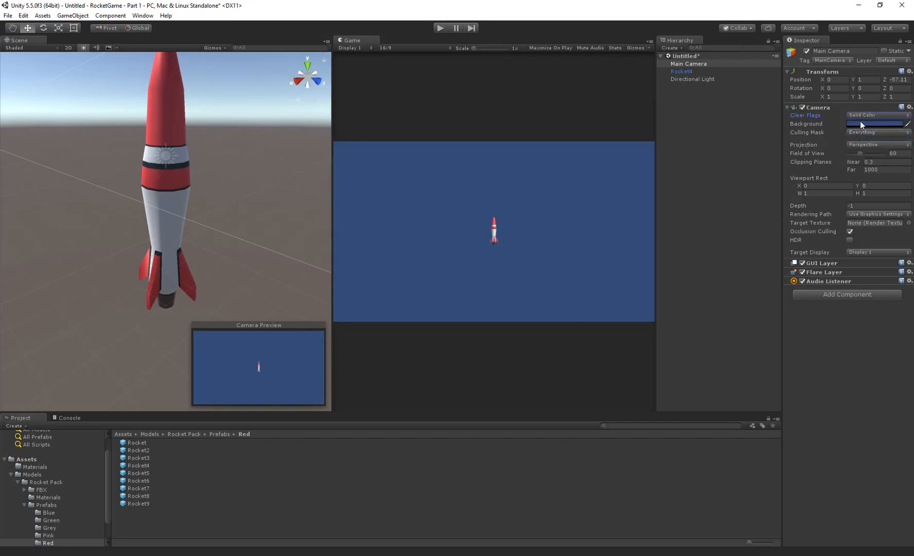
pyautogui.click(860, 121)
pyautogui.moveTo(44, 83); pyautogui.dragTo(22, 111)
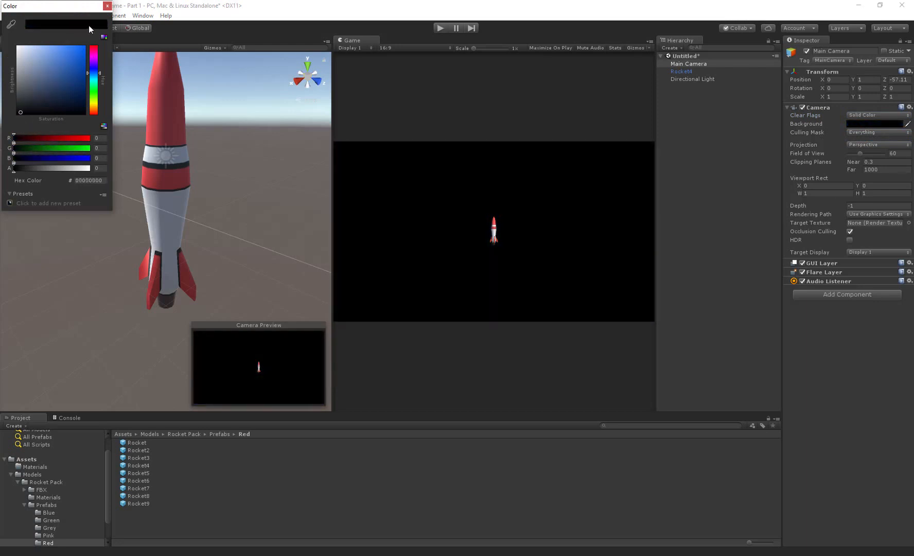
pyautogui.click(107, 6)
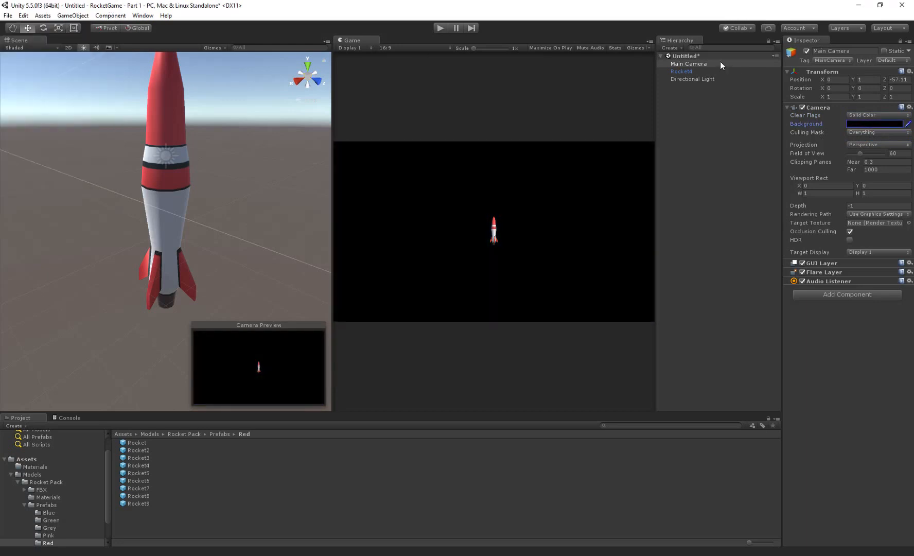
pyautogui.click(884, 116)
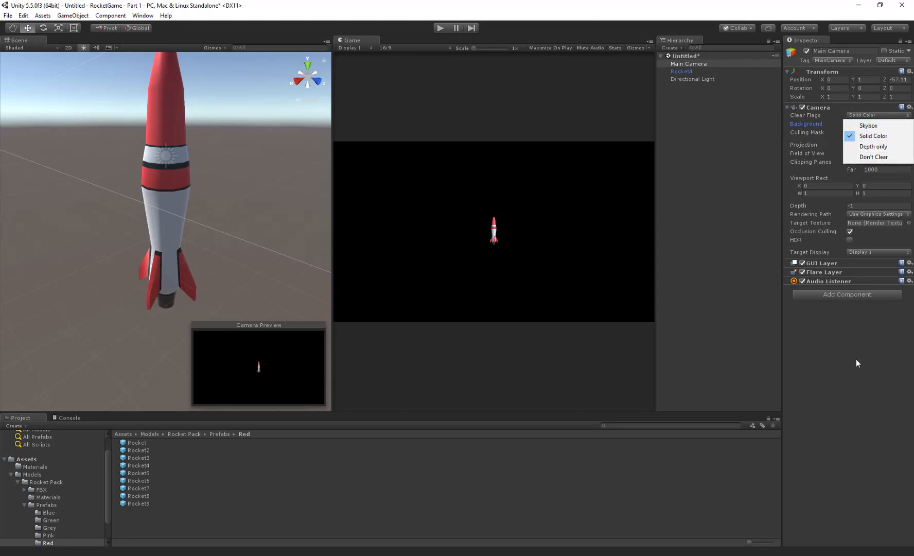
pyautogui.click(846, 395)
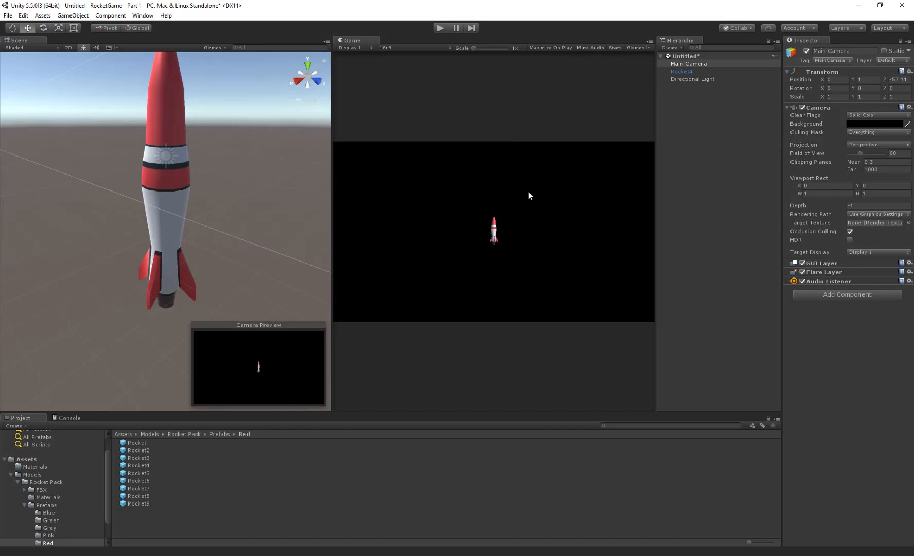
# - Save the scene as Main in a new Scenes folder inside Assets
pyautogui.hotkey('ctrl', 's')
pyautogui.click(66, 58)
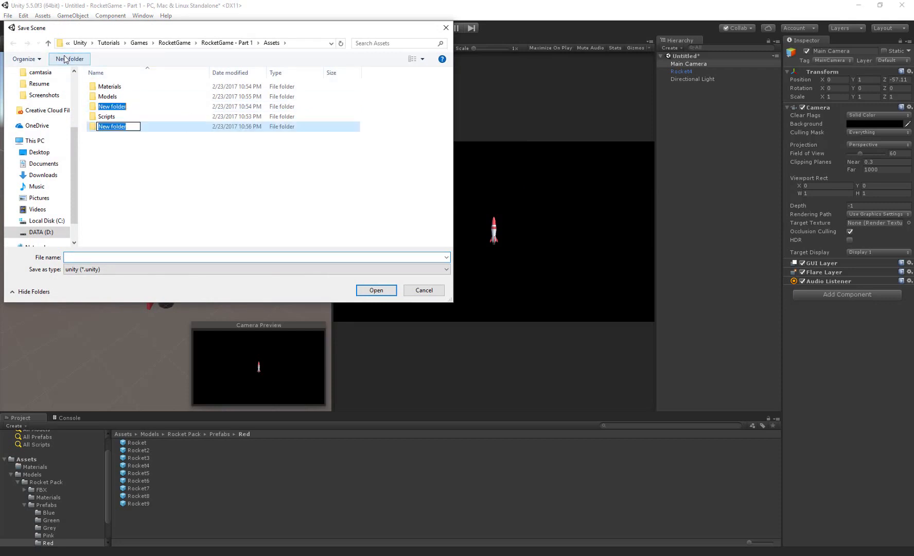
pyautogui.write('Scenes')
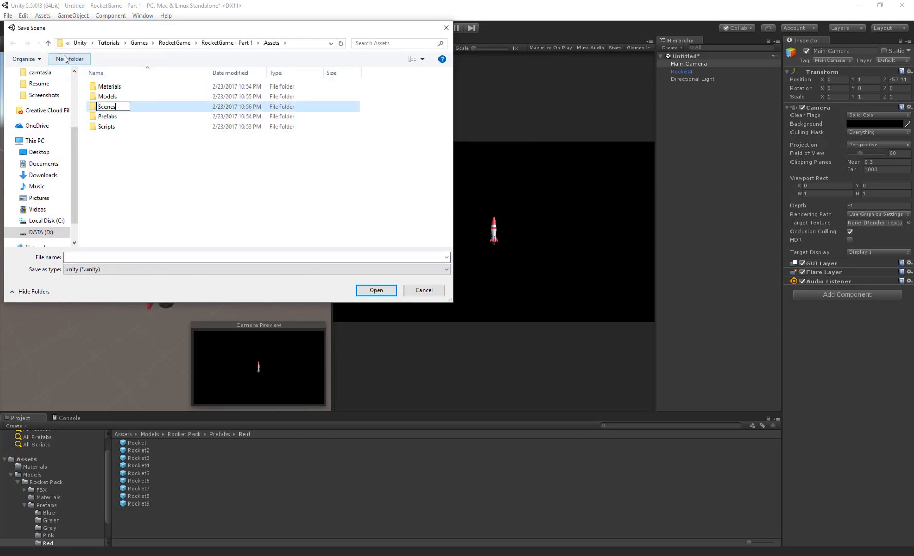
pyautogui.press('Return')
pyautogui.press('Return')
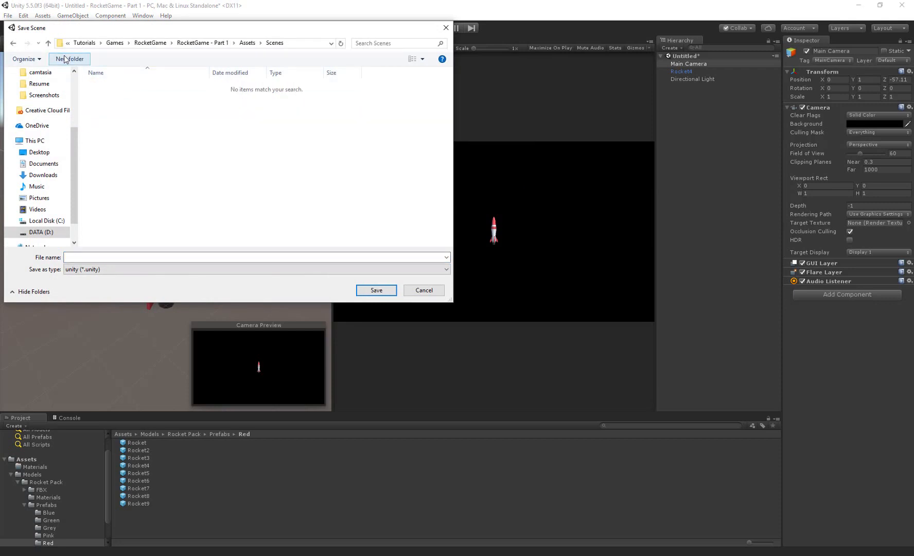
pyautogui.click(130, 258)
pyautogui.write('Main')
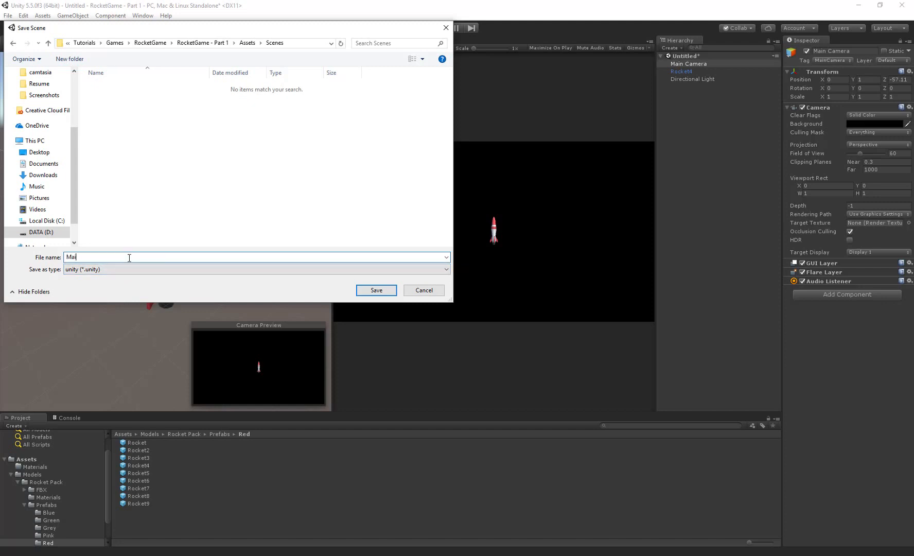
pyautogui.press('Return')
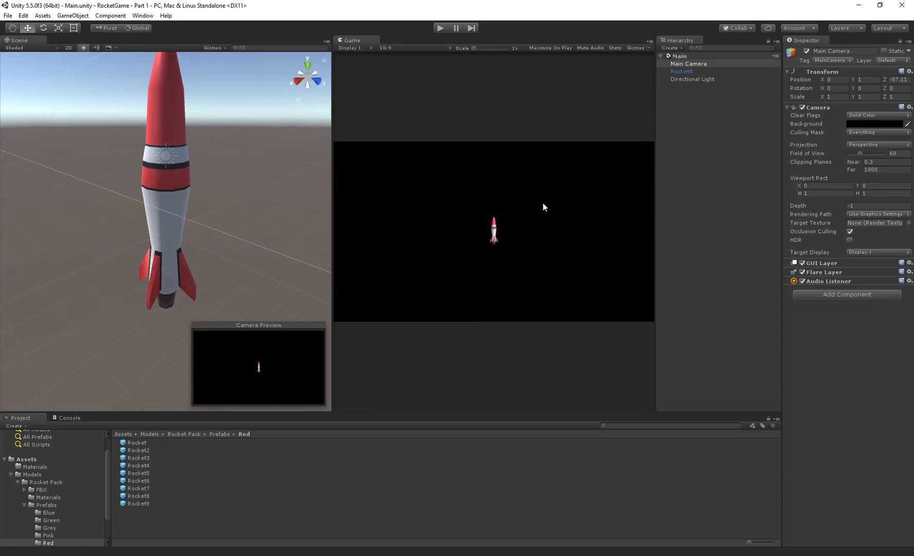
# - Collapse the Models folder tree and create a C# script named PlayerController in the Scripts folder
pyautogui.click(25, 504)
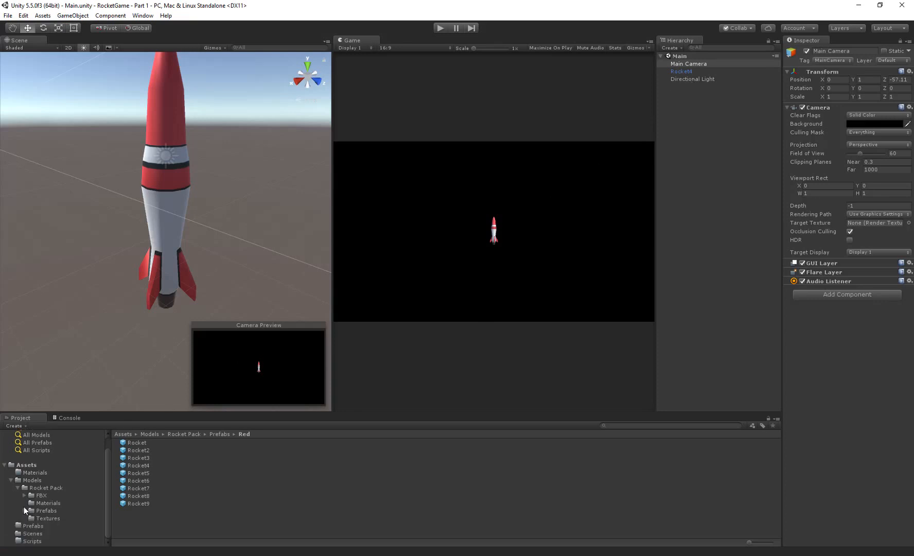
pyautogui.click(16, 488)
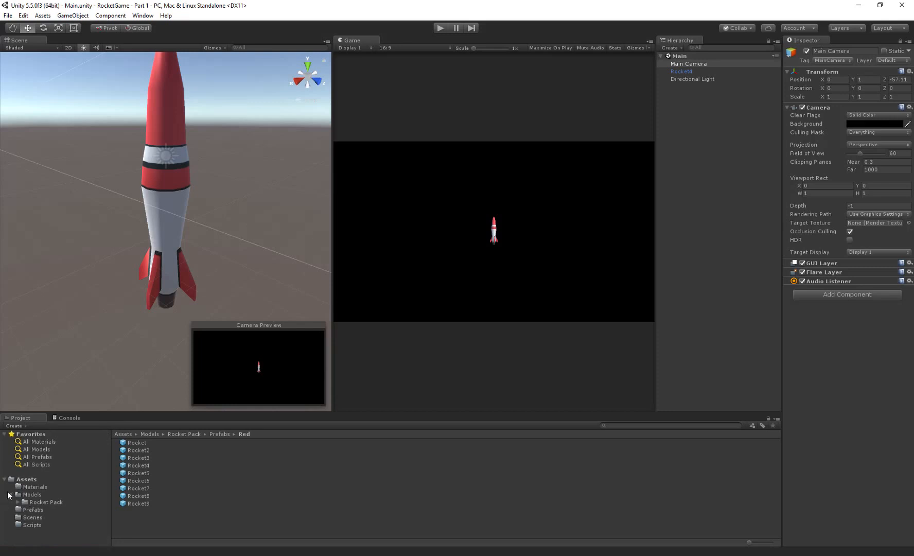
pyautogui.click(11, 494)
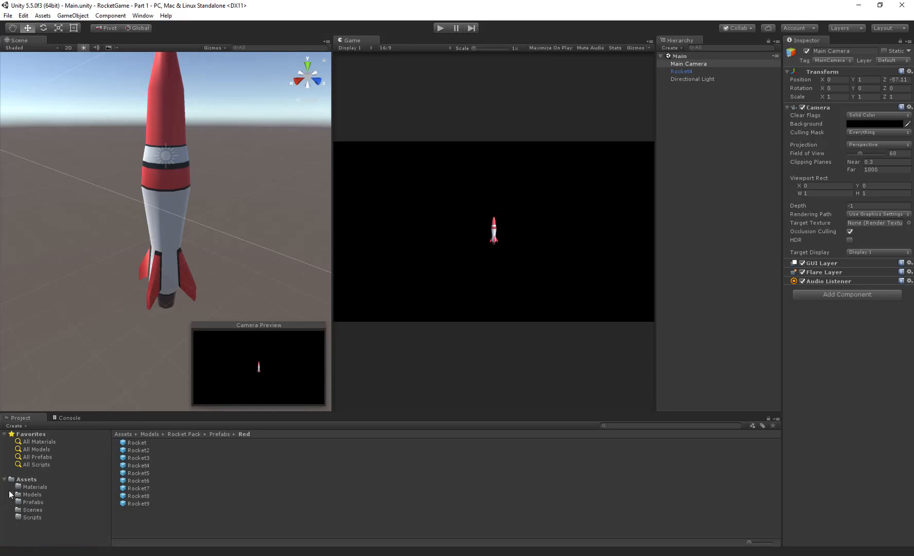
pyautogui.click(21, 516)
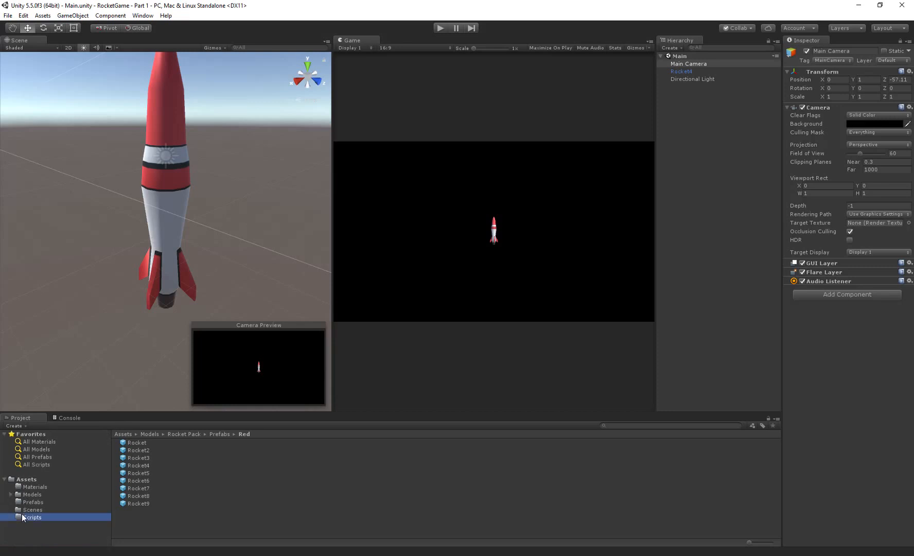
pyautogui.rightClick(232, 459)
pyautogui.moveTo(229, 287)
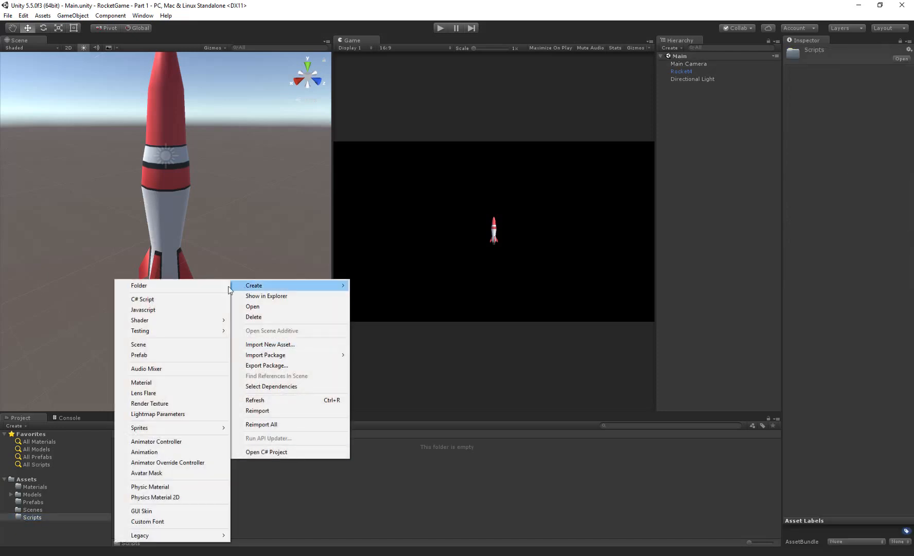
pyautogui.click(182, 299)
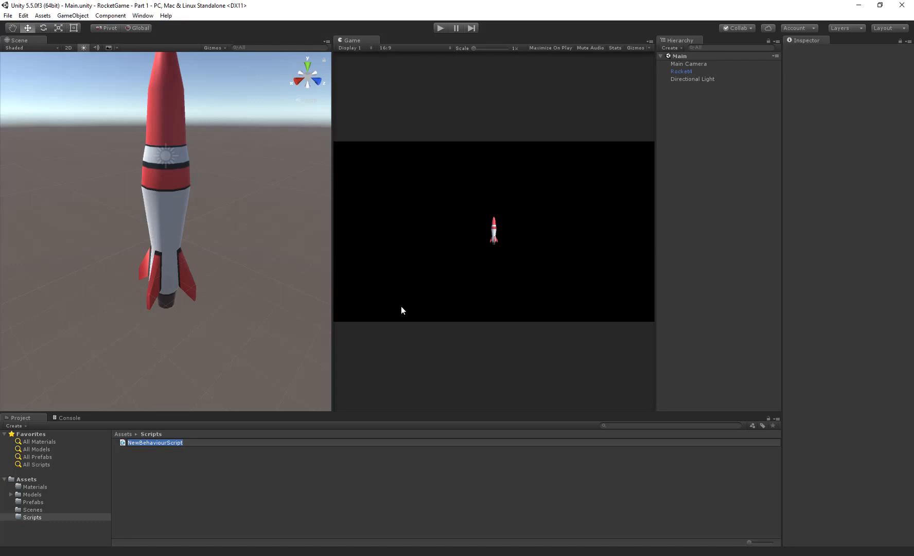
pyautogui.write('PlayerController')
pyautogui.press('Return')
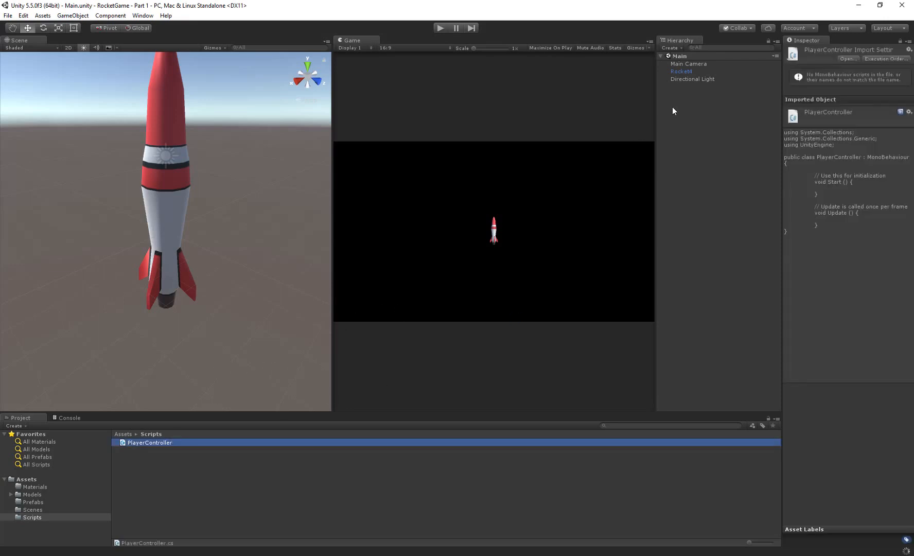
# - Attach the PlayerController script to Rocket4
pyautogui.click(681, 71)
pyautogui.click(123, 442)
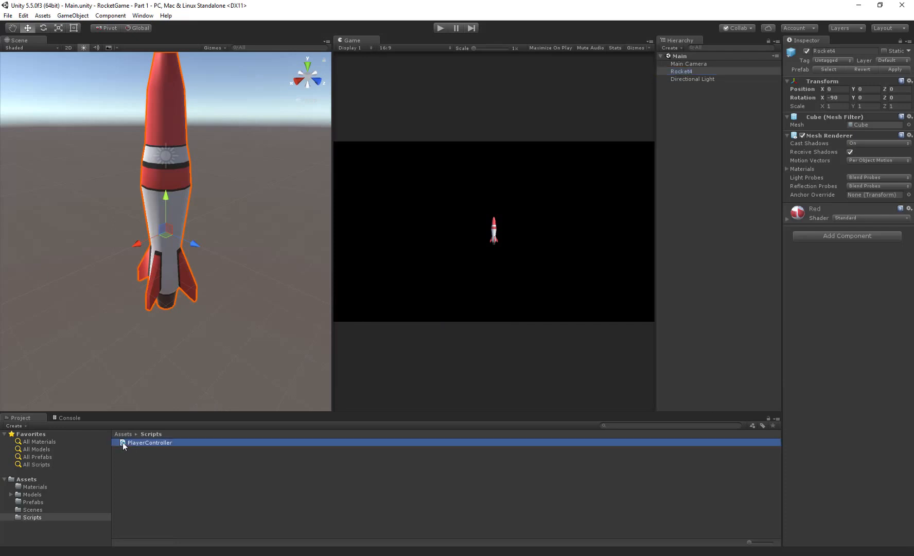
pyautogui.moveTo(123, 442); pyautogui.dragTo(864, 363)
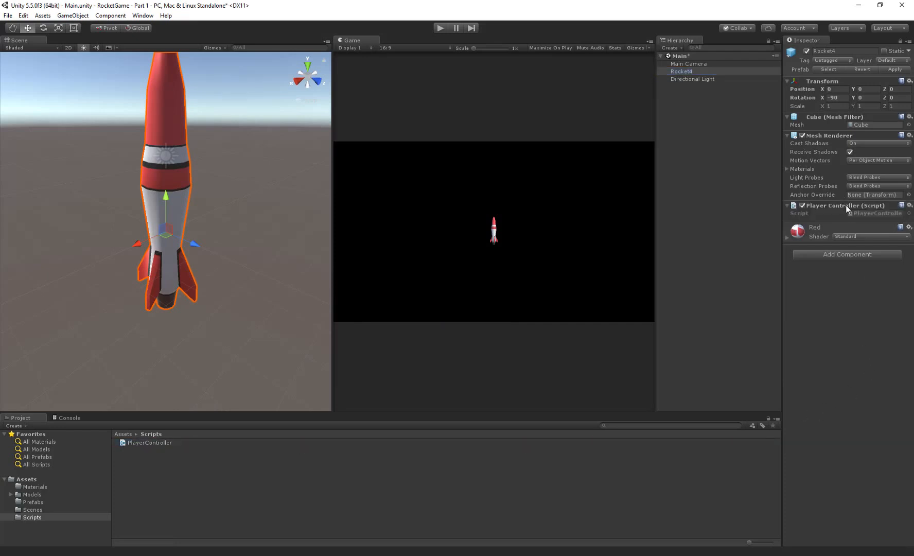
# - Open the PlayerController script in Visual Studio and declare Vector2 velocity = Vector2.zero; above the Start method
pyautogui.click(859, 212)
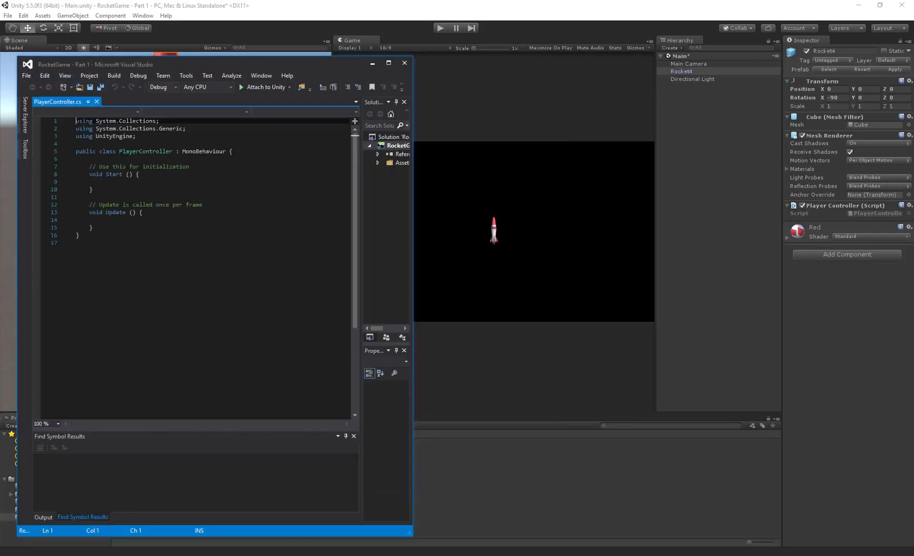
pyautogui.click(89, 159)
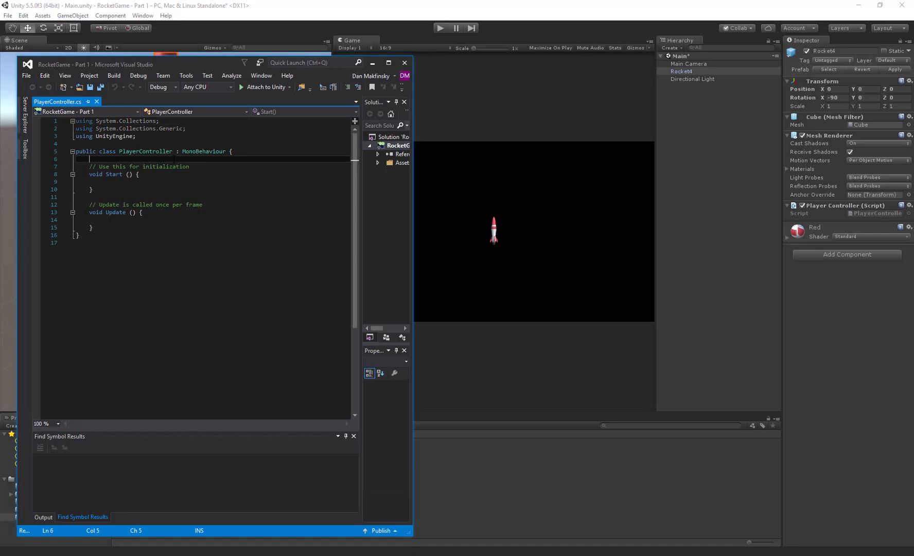
pyautogui.press('Return')
pyautogui.press('Return')
pyautogui.press('Up')
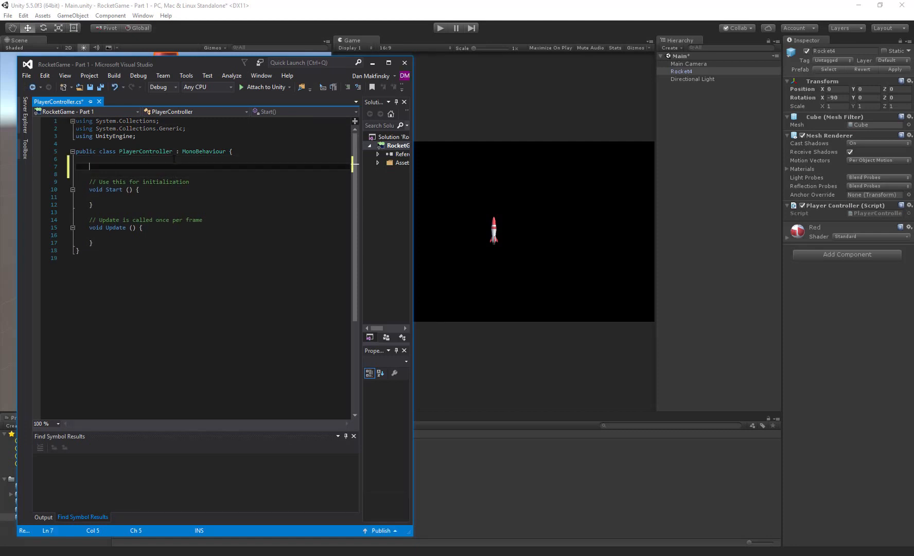
pyautogui.write('Vector3')
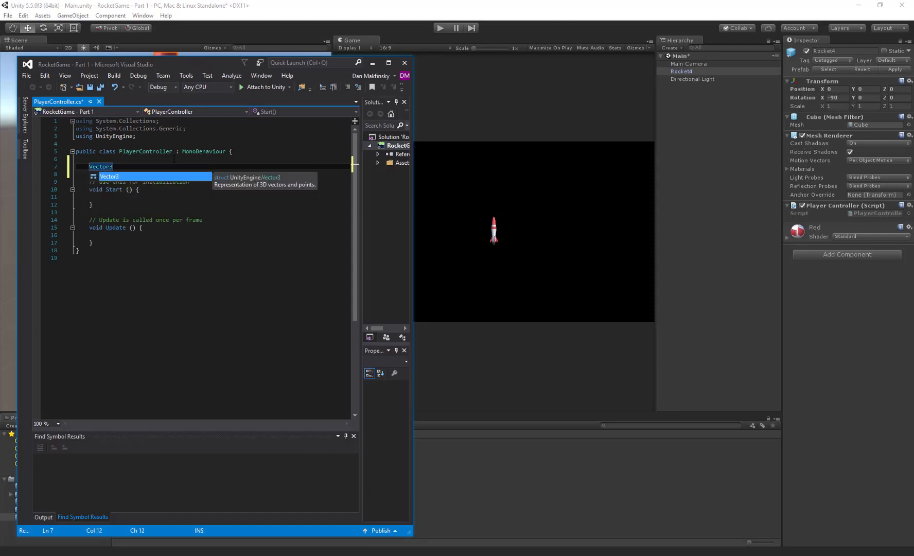
pyautogui.press('BackSpace')
pyautogui.write('2 ')
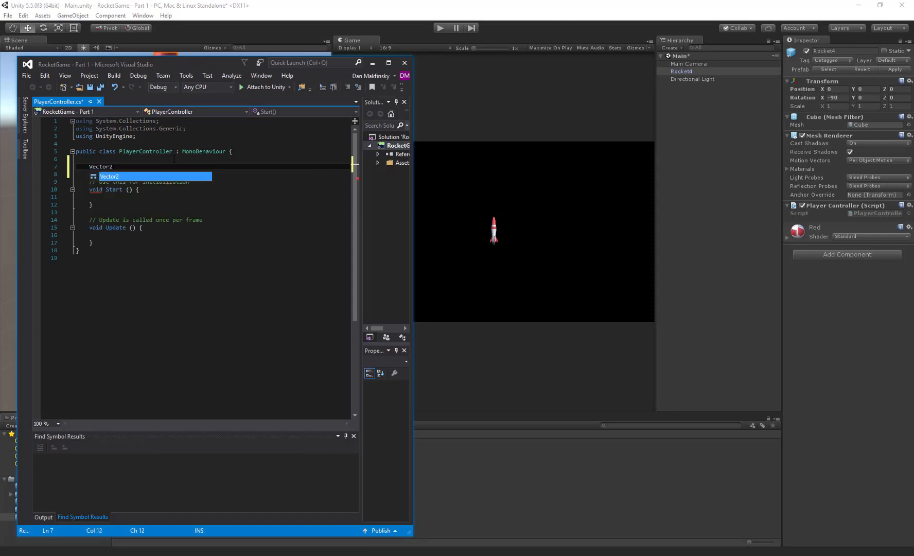
pyautogui.write('velocity')
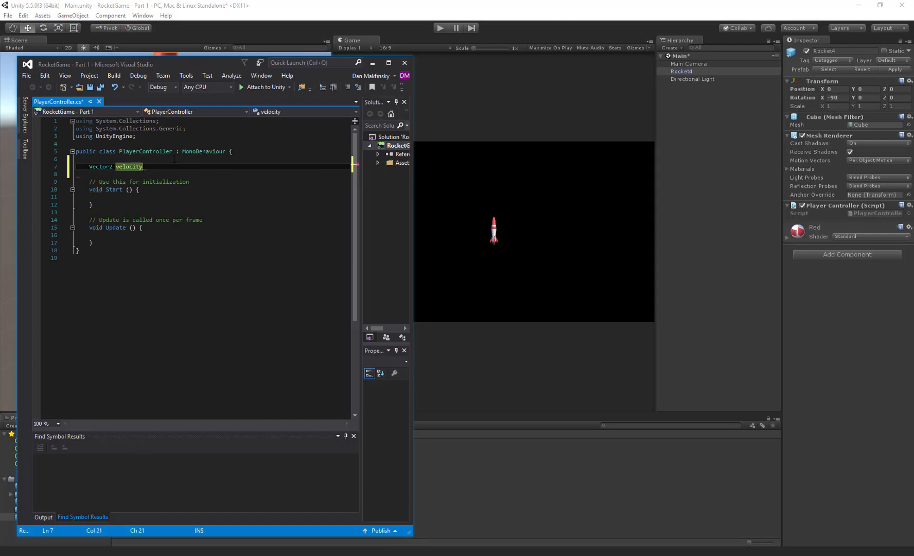
pyautogui.write(' = Vect')
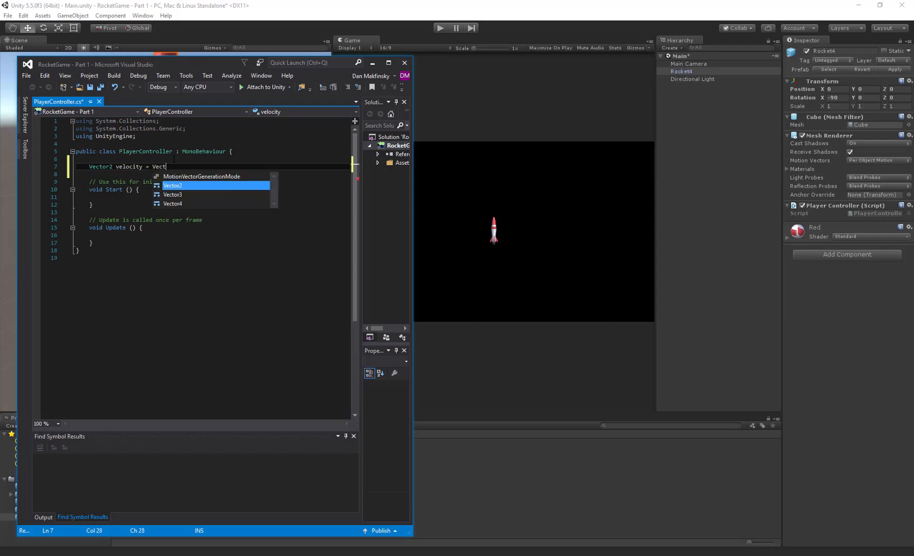
pyautogui.write('or2.ze')
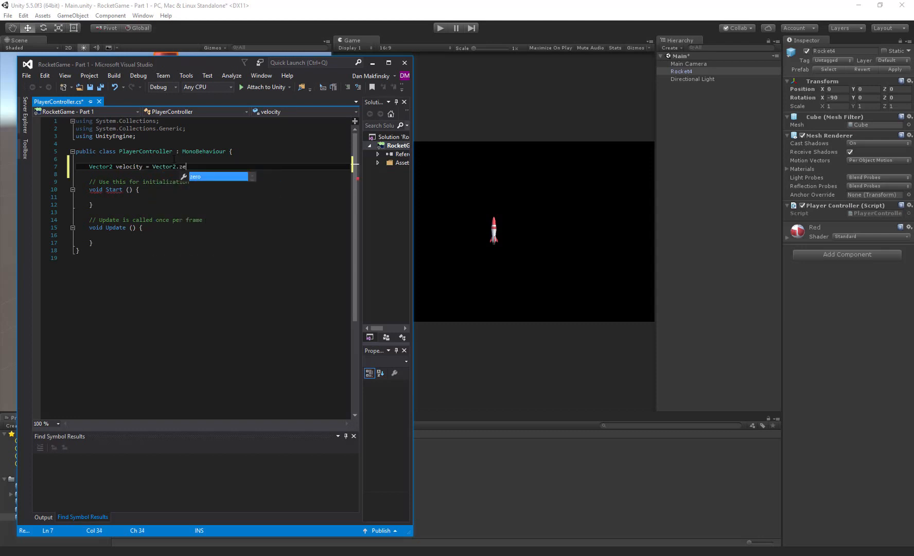
pyautogui.write('ro;')
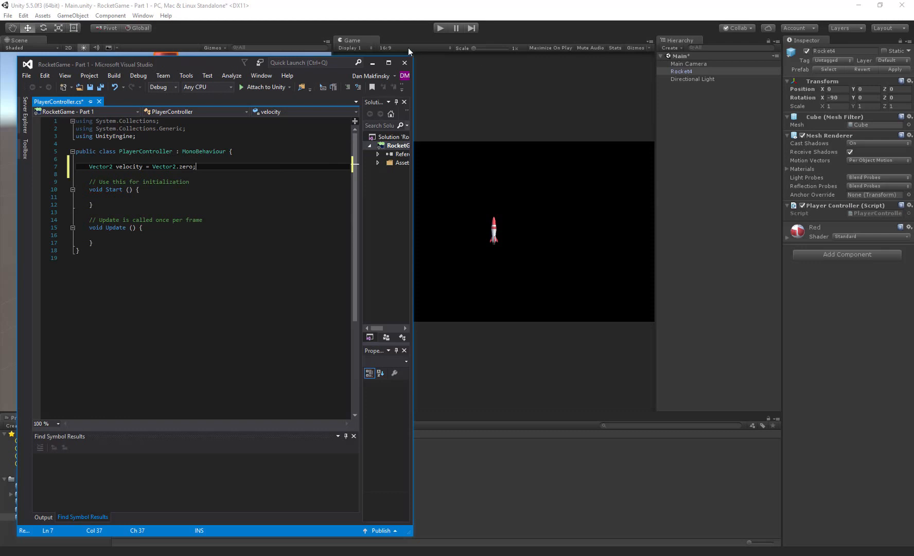
# - Switch to Unity and try rotating Rocket4 in the Scene view, undoing each rotation
pyautogui.click(409, 48)
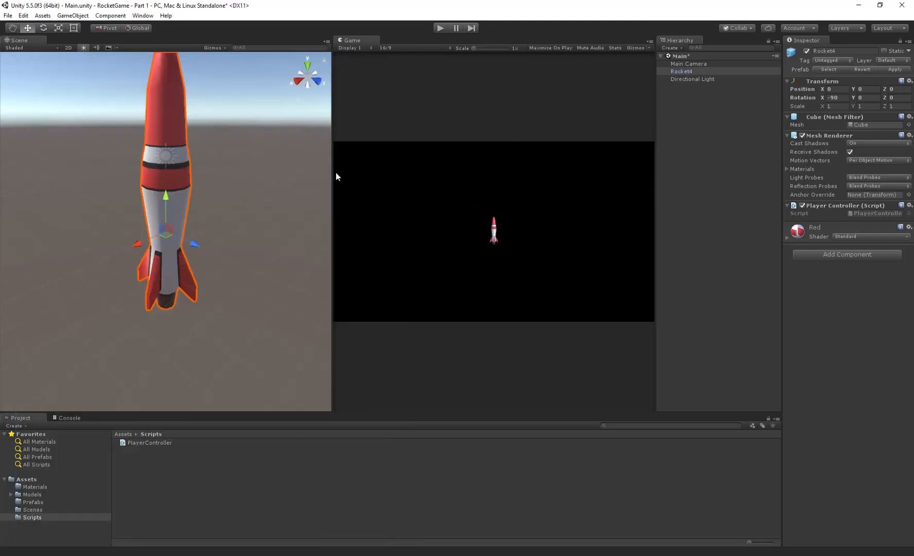
pyautogui.scroll(-8, 188, 218)
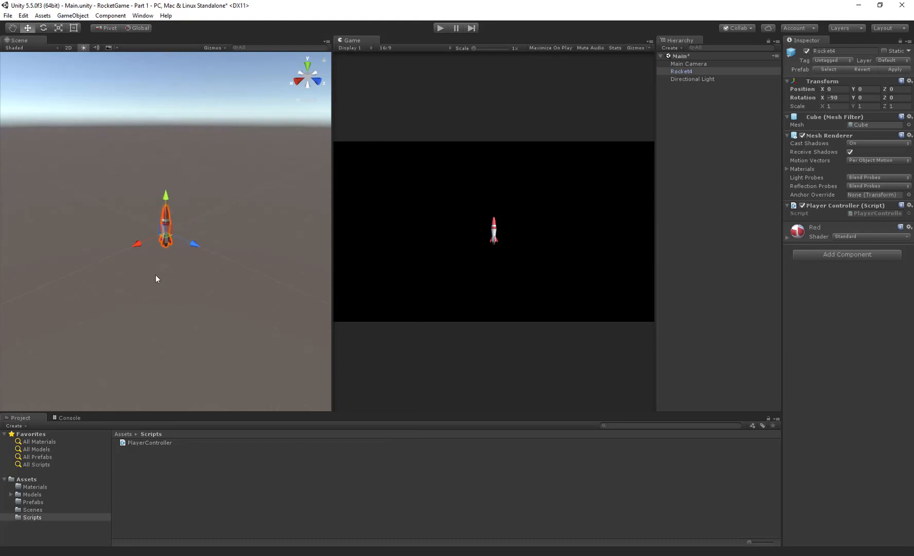
pyautogui.moveTo(166, 256); pyautogui.dragTo(237, 229, button='middle')
pyautogui.scroll(-3, 238, 230)
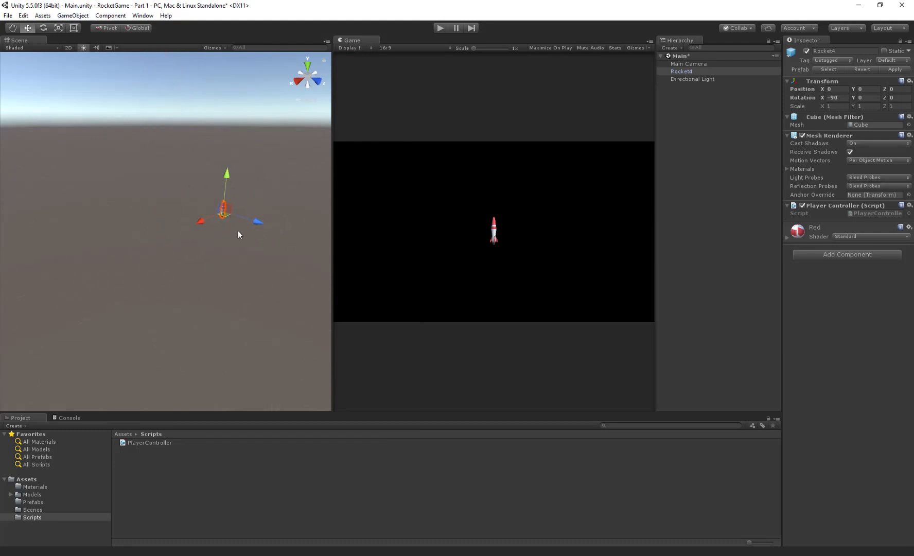
pyautogui.keyDown('alt'); pyautogui.moveTo(238, 230); pyautogui.dragTo(258, 277); pyautogui.keyUp('alt')
pyautogui.press('e')
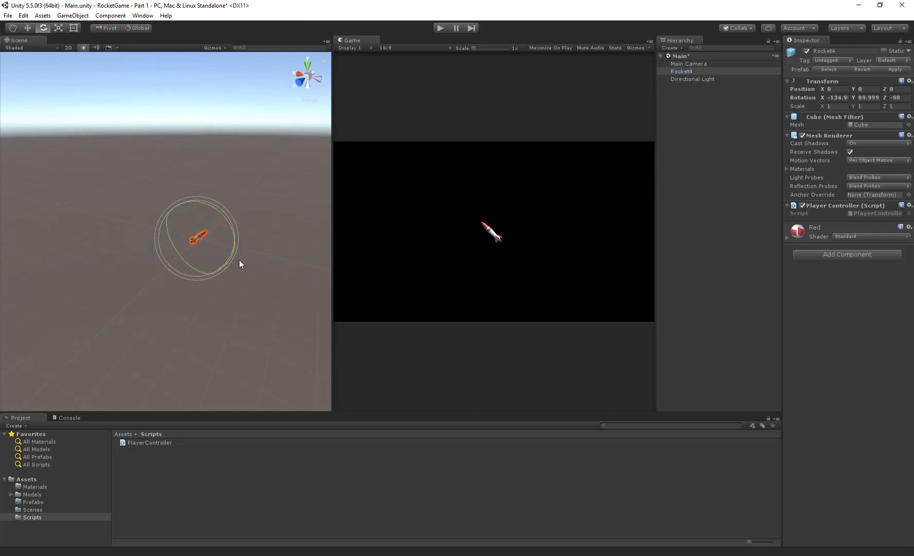
pyautogui.hotkey('ctrl', 'z')
pyautogui.moveTo(185, 220); pyautogui.dragTo(276, 254)
pyautogui.hotkey('ctrl', 'z')
# - Move Rocket4 in the Scene view to position X 5.9, Y 6.7 and undo the extra move
pyautogui.press('w')
pyautogui.moveTo(208, 233); pyautogui.dragTo(191, 224)
pyautogui.keyDown('alt'); pyautogui.moveTo(191, 223); pyautogui.dragTo(739, 226); pyautogui.keyUp('alt')
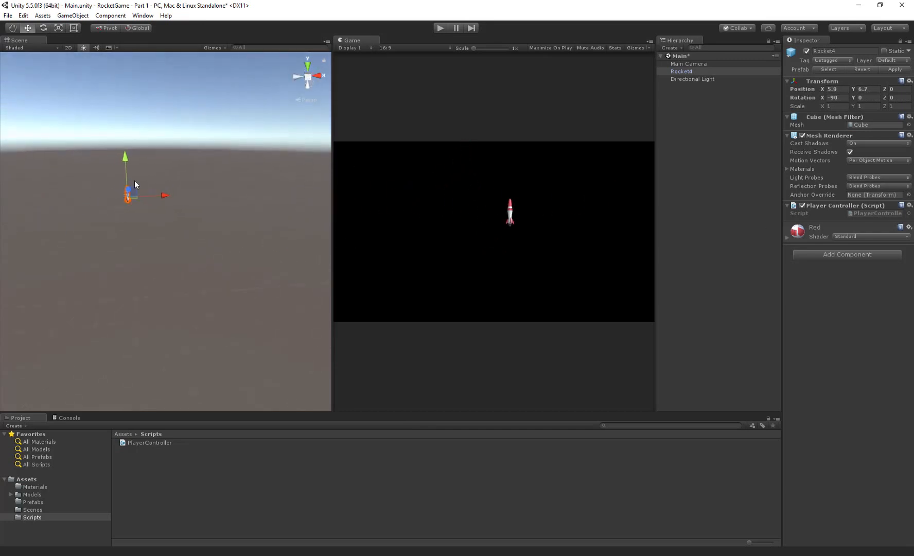
pyautogui.moveTo(135, 180); pyautogui.dragTo(123, 207)
pyautogui.hotkey('ctrl', 'z')
# - Reopen the PlayerController script, insert a [SerialField] attribute line above the velocity declaration and save the file
pyautogui.doubleClick(874, 213)
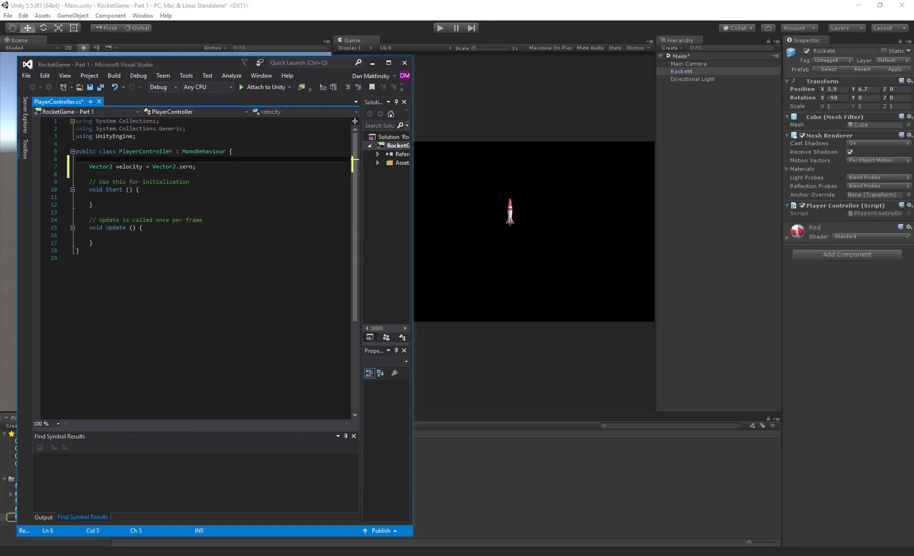
pyautogui.click(119, 159)
pyautogui.press('Return')
pyautogui.write('[')
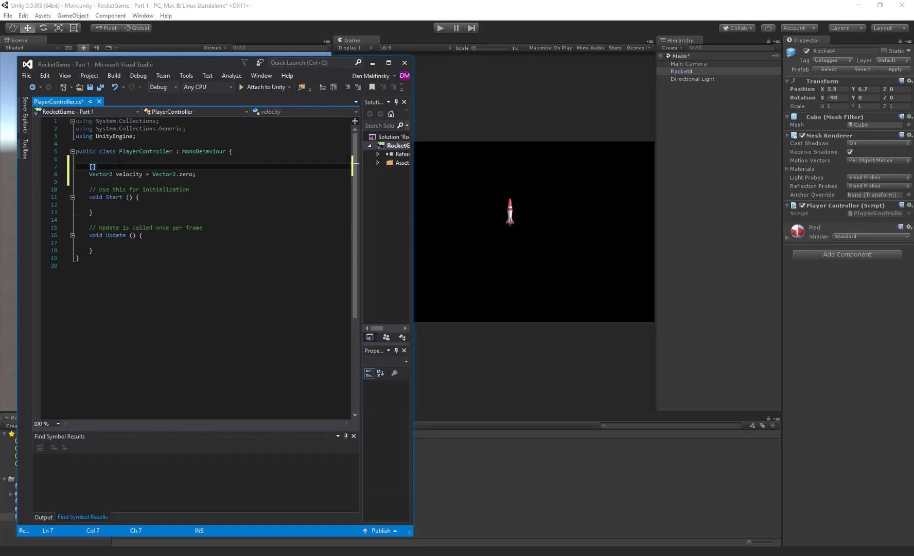
pyautogui.write('Ser')
pyautogui.write('ial')
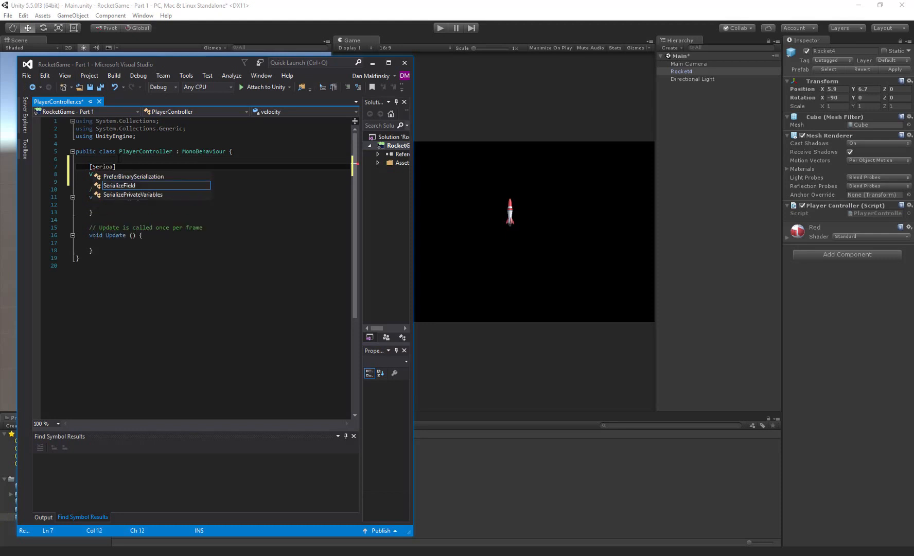
pyautogui.write('Field')
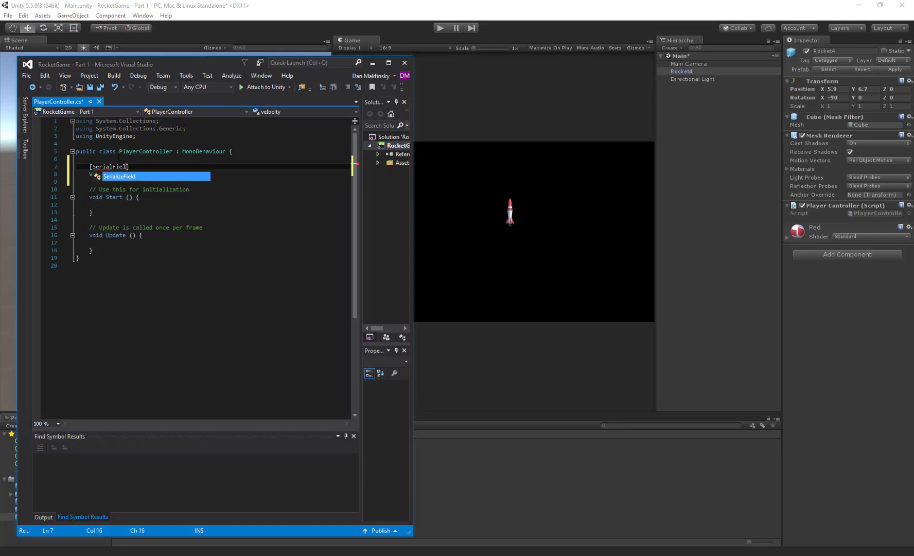
pyautogui.hotkey('ctrl', 's')
# - Correct the attribute above velocity to [SerializeField] and save the script
pyautogui.hotkey('ctrl', 'Left')
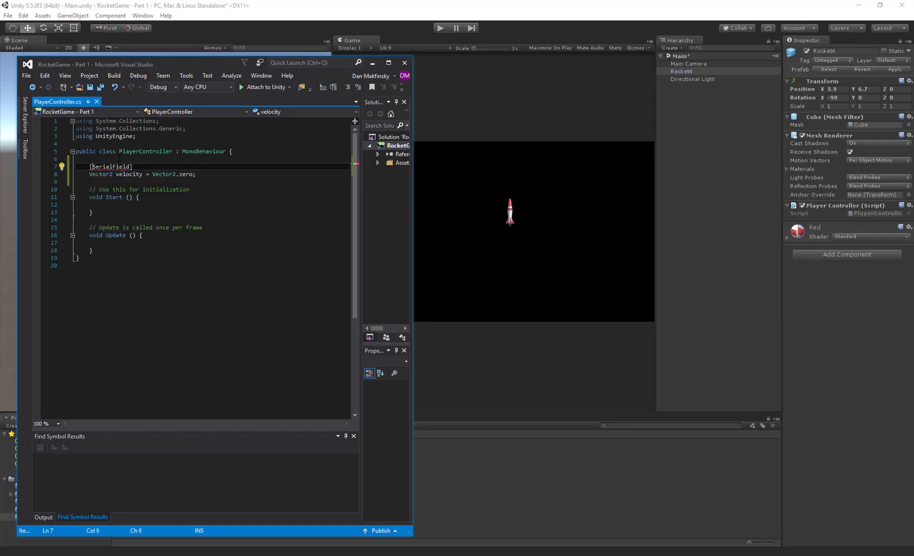
pyautogui.press('Right')
pyautogui.press('Right')
pyautogui.press('Right')
pyautogui.press('Right')
pyautogui.write('izze')
pyautogui.press('BackSpace')
pyautogui.hotkey('ctrl', 's')
# - Switch to Unity, save the Main scene and return to the PlayerController script in Visual Studio
pyautogui.click(233, 25)
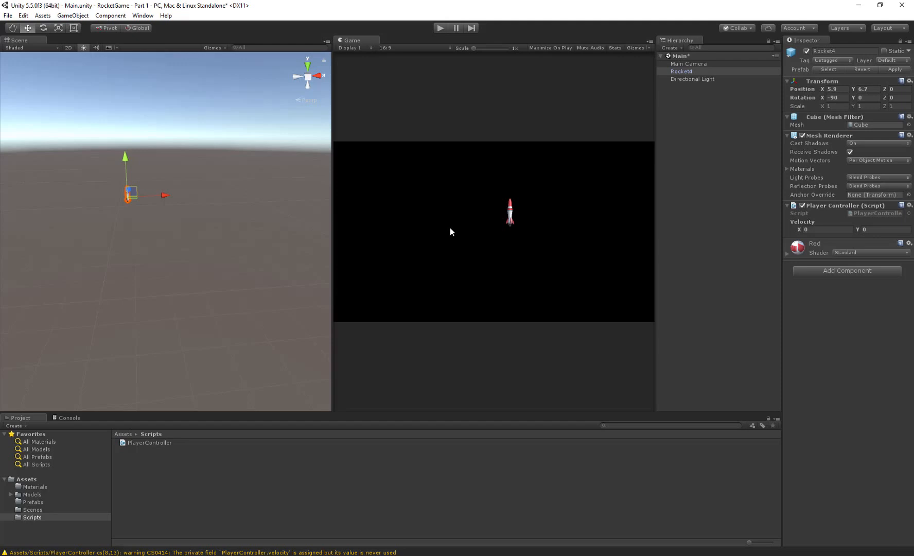
pyautogui.hotkey('ctrl', 's')
pyautogui.hotkey('alt', 'Tab')
pyautogui.click(184, 217)
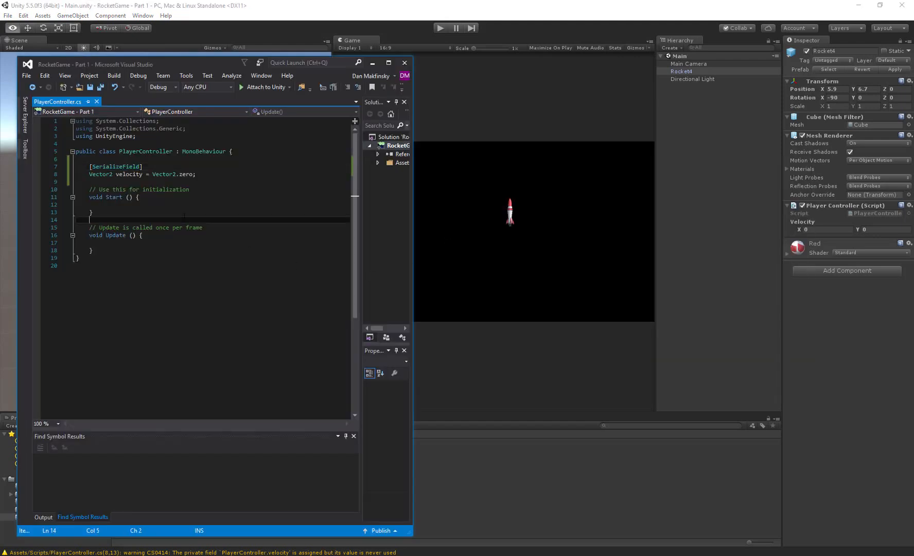
# - Start an if statement inside the Update method with Input.GetKey as its condition
pyautogui.click(177, 242)
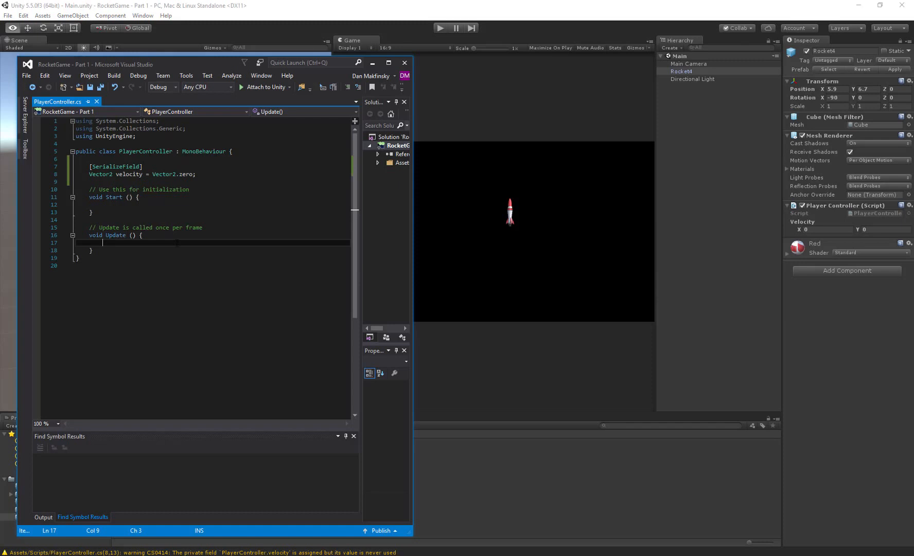
pyautogui.write('if (Input.Ke')
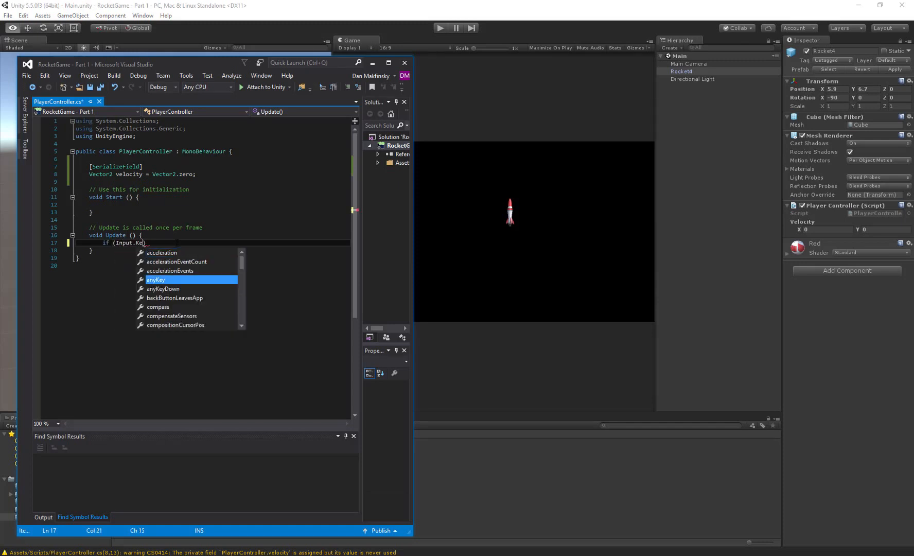
pyautogui.write('yCod')
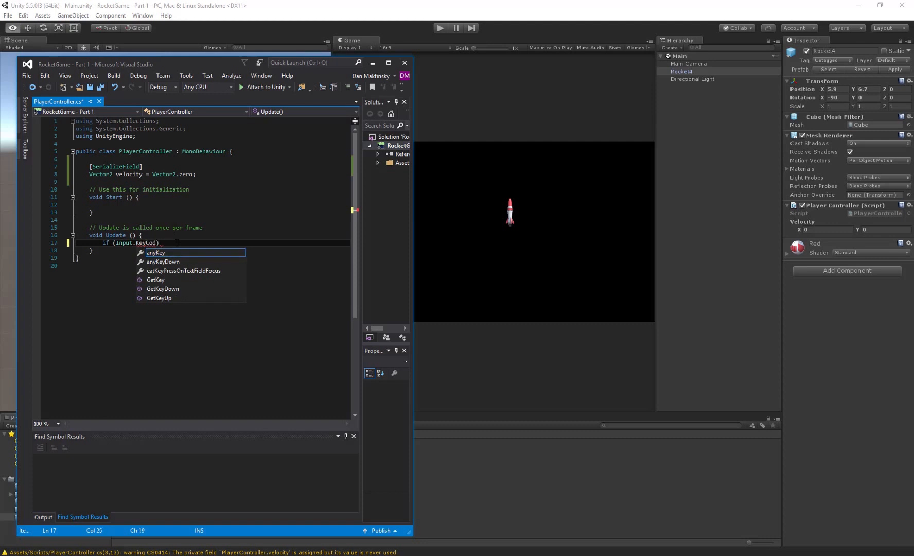
pyautogui.press('BackSpace')
pyautogui.press('BackSpace')
pyautogui.press('BackSpace')
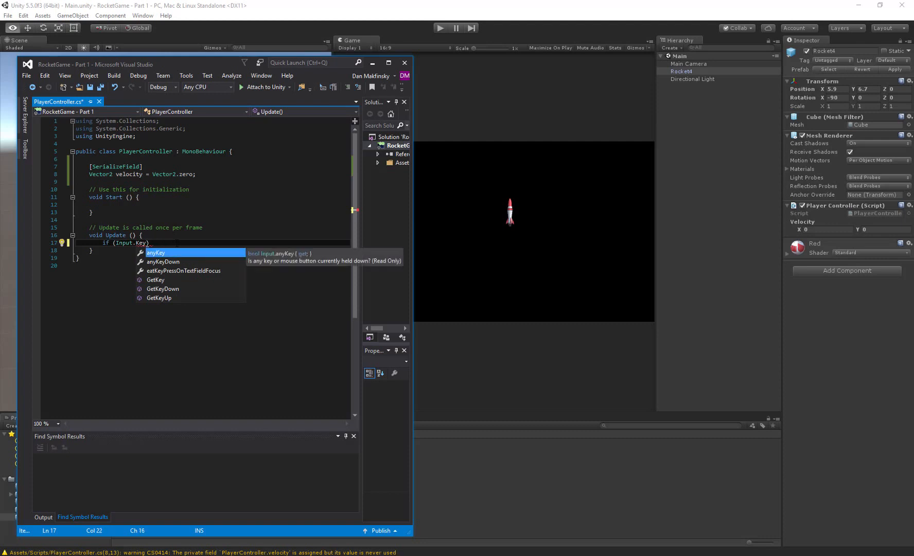
pyautogui.press('Down')
pyautogui.press('Down')
pyautogui.press('Down')
pyautogui.press('Tab')
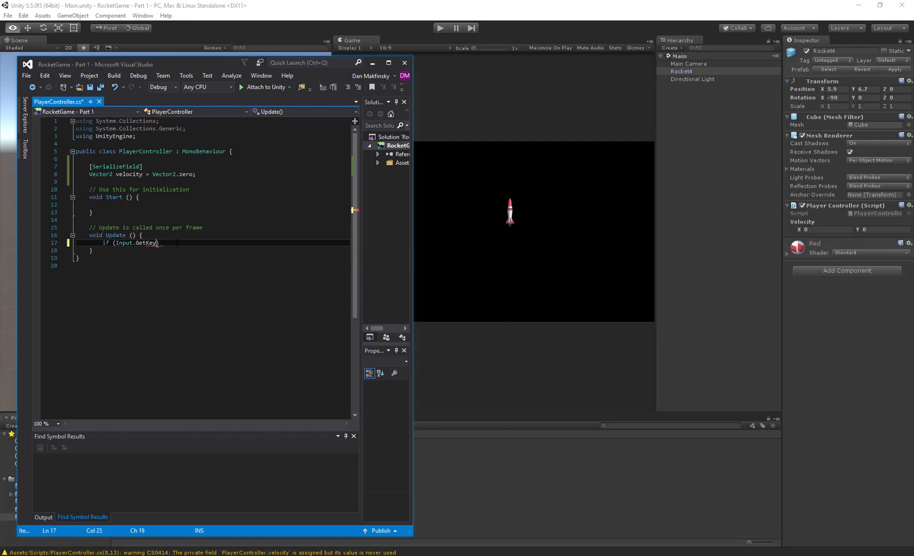
# - Complete the GetKey condition with KeyCode.W and add an empty braced block for the if statement
pyautogui.write('(')
pyautogui.write('KeyCode.W')
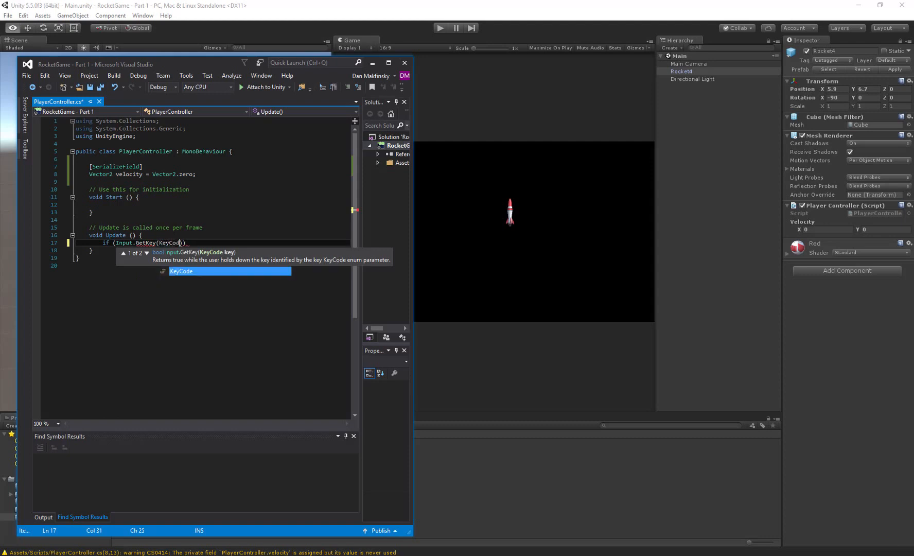
pyautogui.write(')')
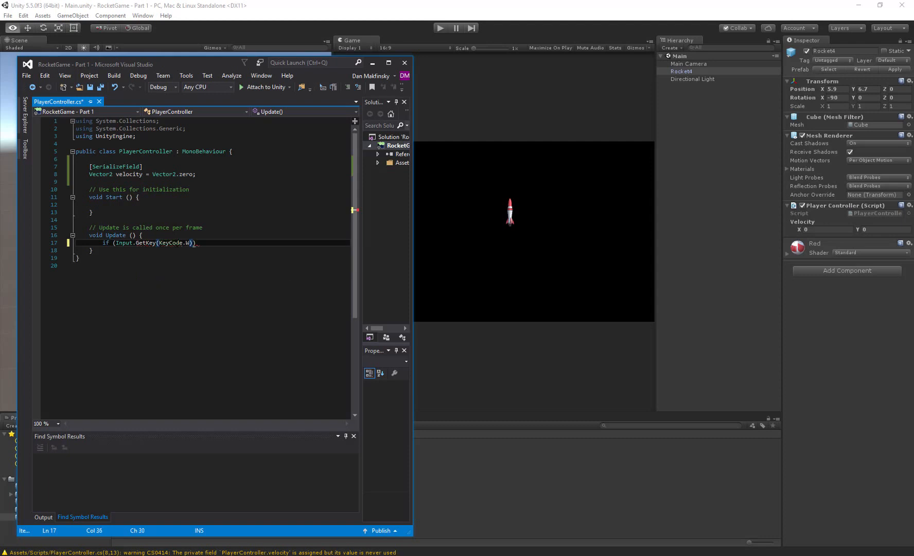
pyautogui.write(' {')
pyautogui.press('Return')
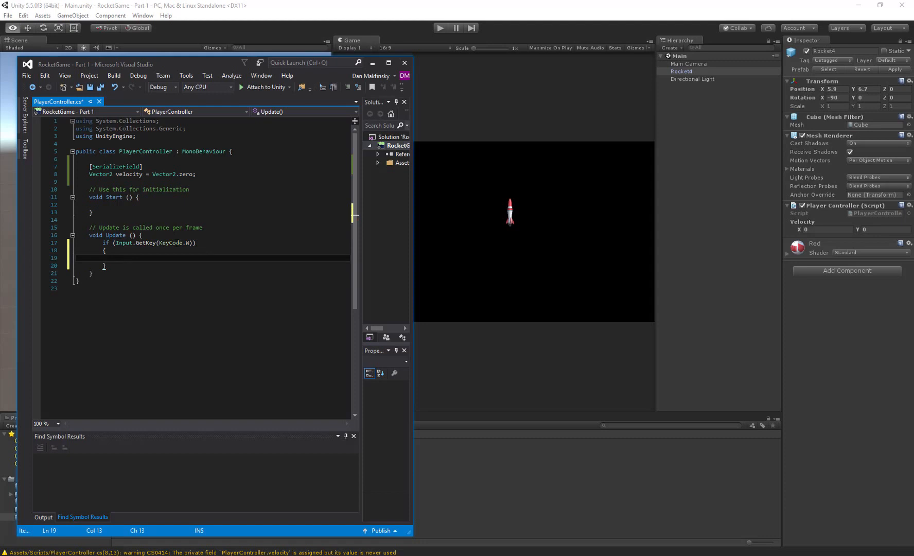
# - Add velocity += new Vector2(0, 3); inside the W key block
pyautogui.write('velocity += new Vector3')
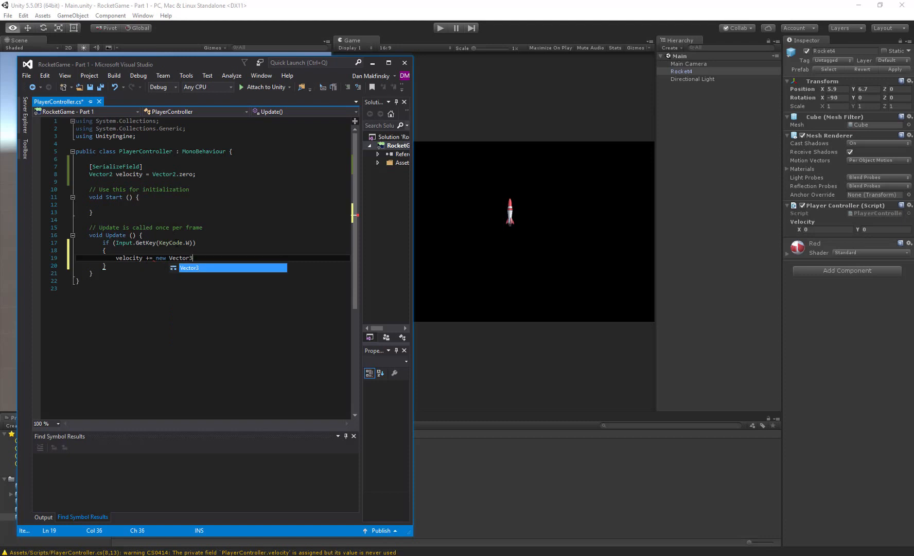
pyautogui.press('BackSpace')
pyautogui.write('2(')
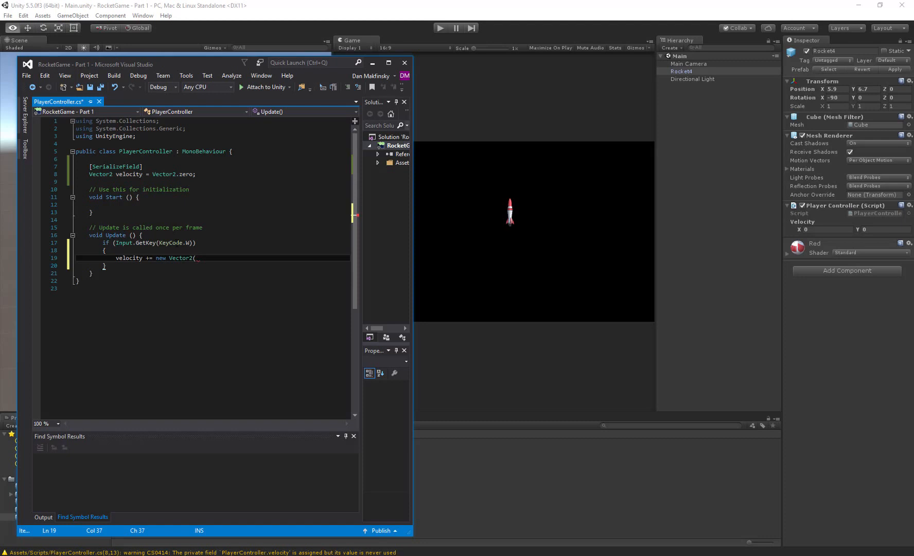
pyautogui.write('0, ')
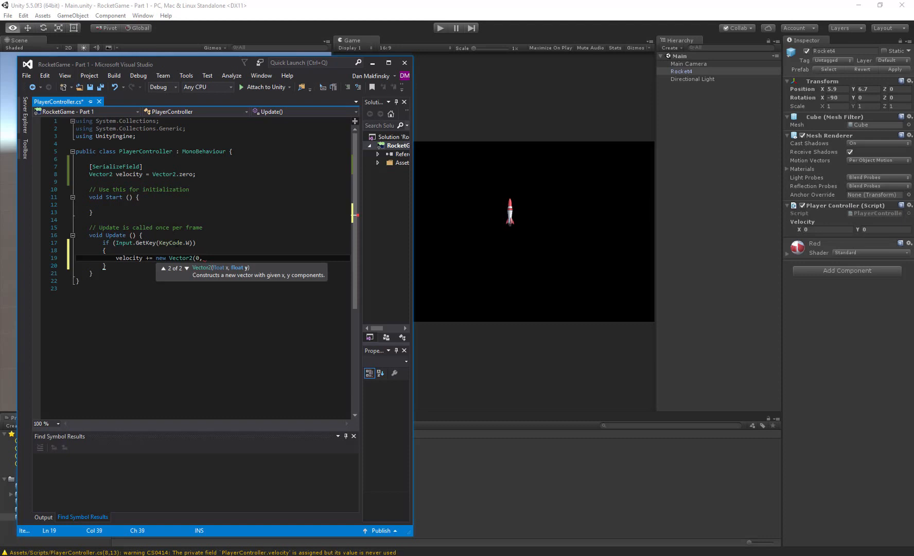
pyautogui.write('3);')
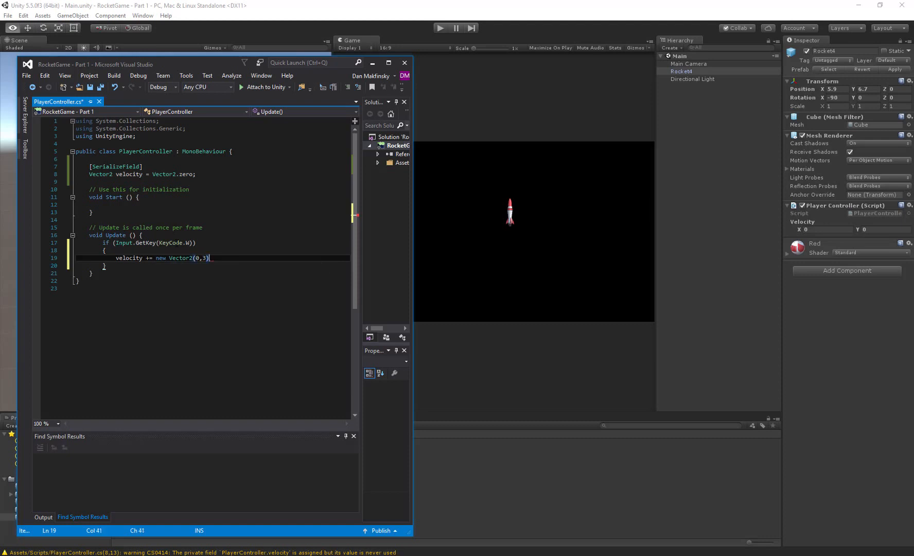
# - Add transform.position += velocity; below the if block in the Update method and save the script
pyautogui.press('Down')
pyautogui.press('Return')
pyautogui.press('Return')
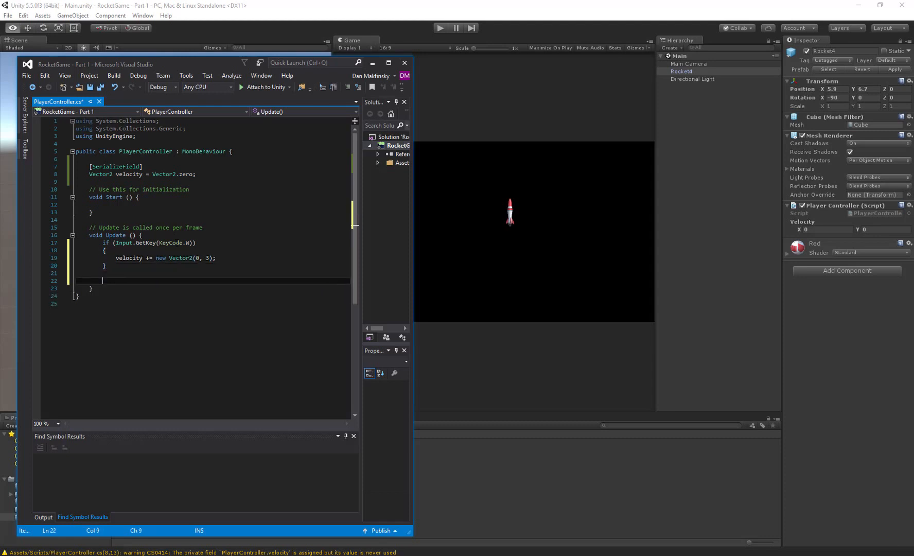
pyautogui.write('transform')
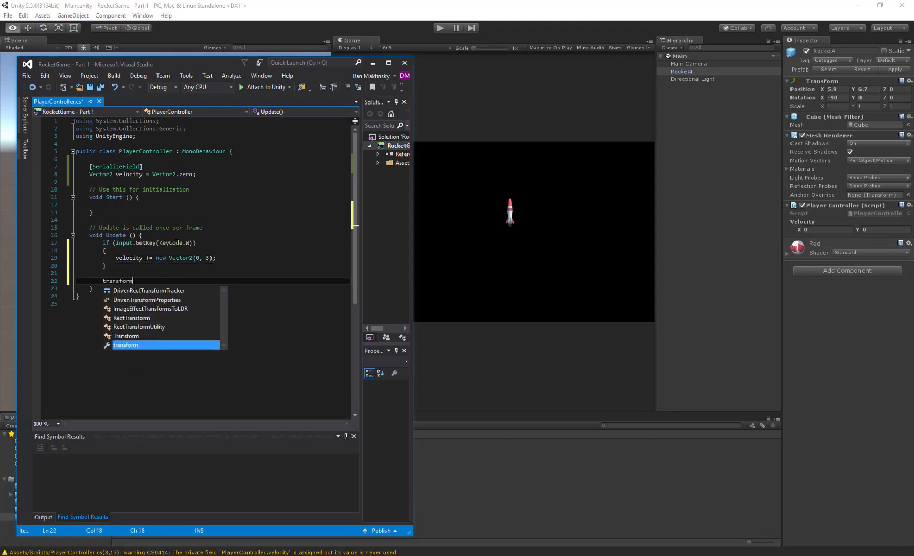
pyautogui.write('.position')
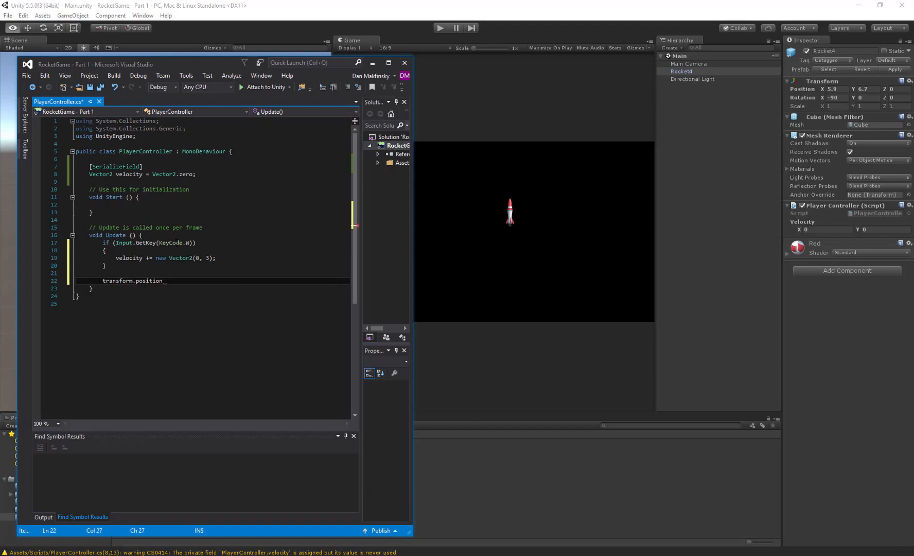
pyautogui.write(' =')
pyautogui.press('BackSpace')
pyautogui.write('+= velocity;')
pyautogui.hotkey('ctrl', 's')
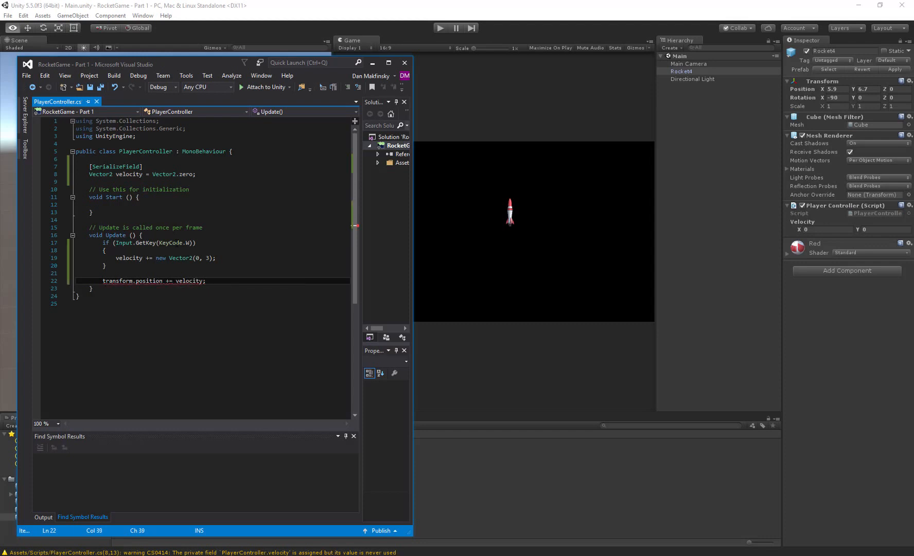
# - Try to rewrite the position line as transform.position = velocity + transform.position; and undo the rewrite
pyautogui.hotkey('ctrl', 'Left')
pyautogui.hotkey('ctrl', 'Left')
pyautogui.press('Delete')
pyautogui.press('Left')
pyautogui.write('+ ')
pyautogui.write('transform.posit')
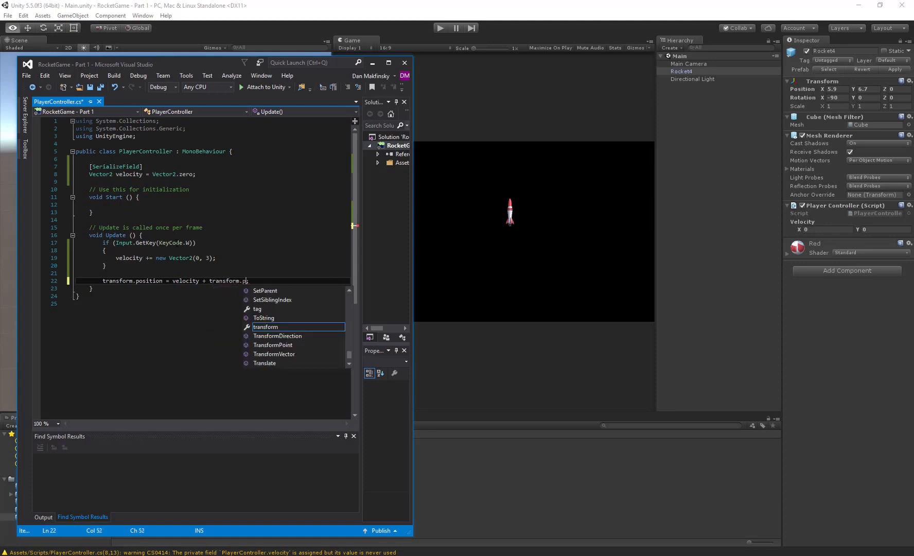
pyautogui.write('ion')
pyautogui.press('Tab')
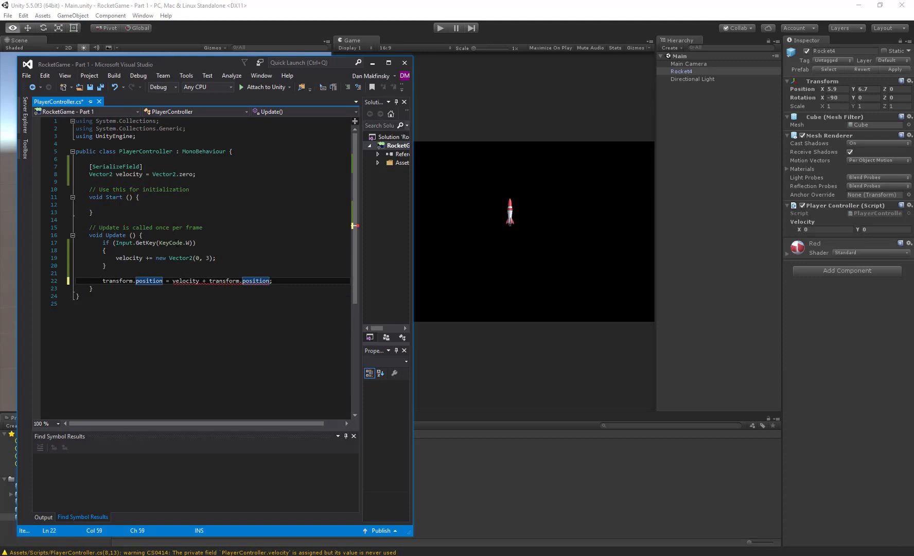
pyautogui.hotkey('ctrl', 'z')
pyautogui.hotkey('ctrl', 'z')
pyautogui.hotkey('ctrl', 'z')
pyautogui.hotkey('ctrl', 'z')
pyautogui.hotkey('ctrl', 'z')
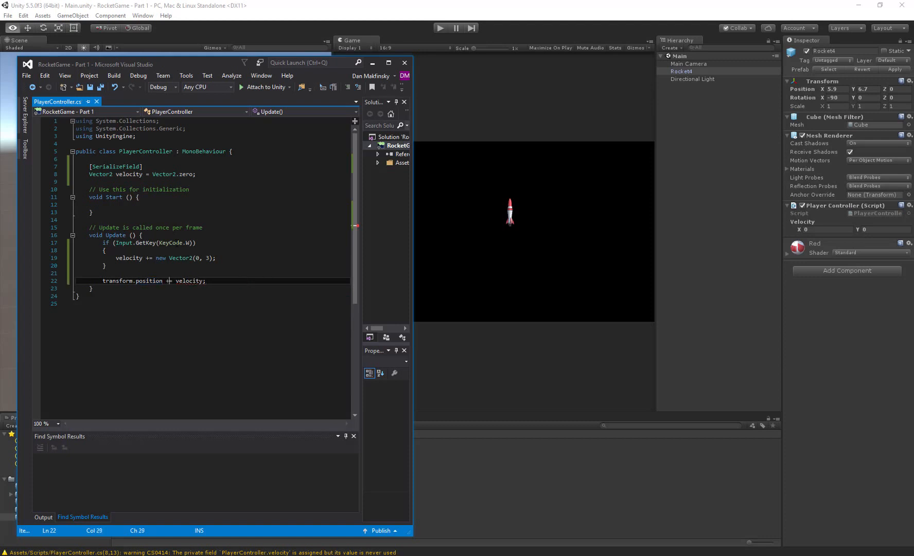
# - Cast velocity to (Vector3) in the transform.position line and save the script
pyautogui.press('Right')
pyautogui.press('Right')
pyautogui.press('Right')
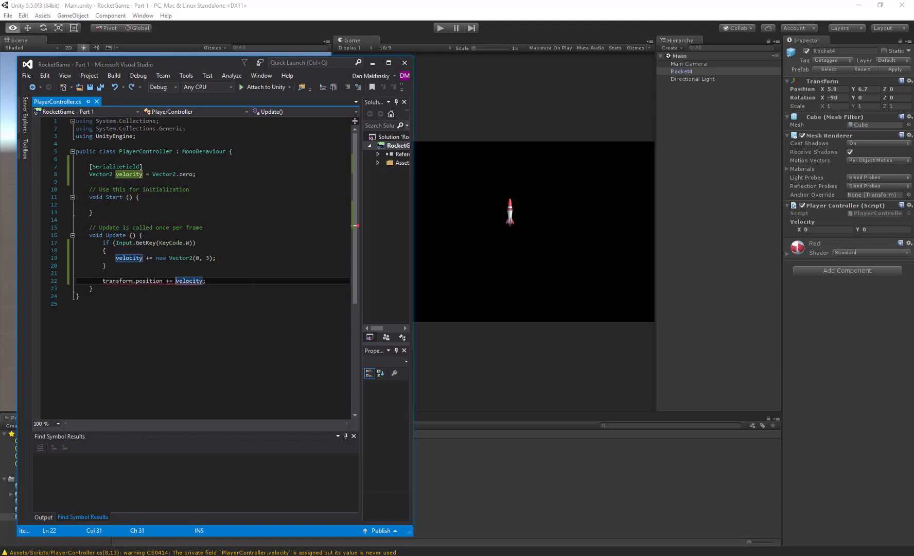
pyautogui.write('(Vector3)')
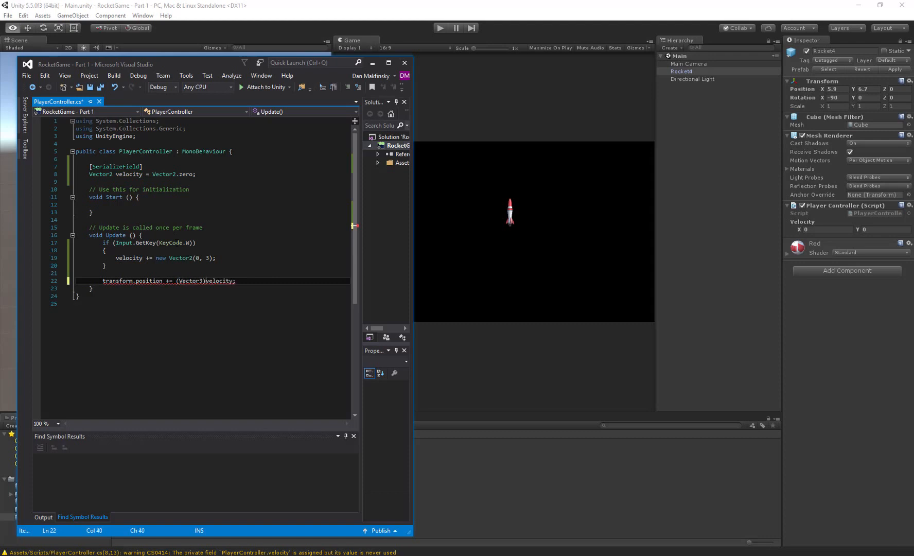
pyautogui.hotkey('ctrl', 's')
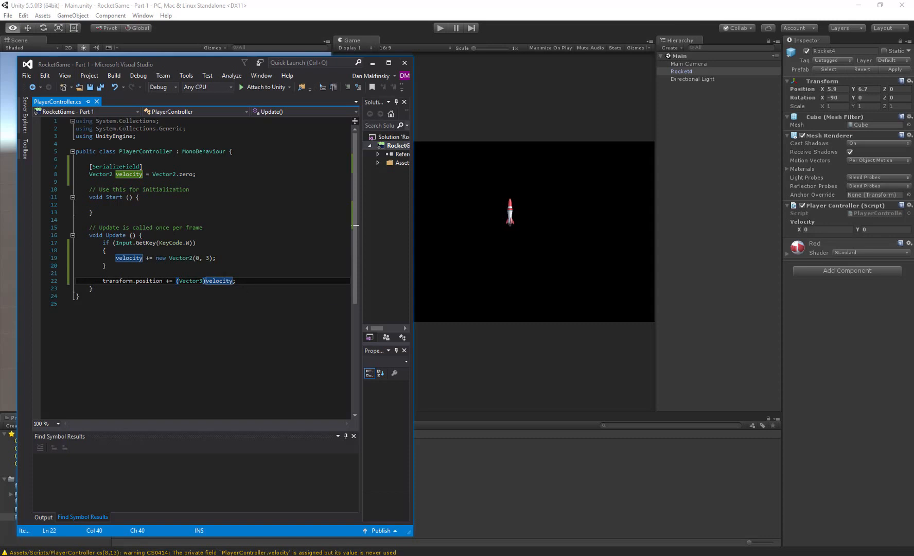
pyautogui.press('Right')
pyautogui.press('Right')
pyautogui.press('Right')
pyautogui.press('Right')
pyautogui.press('Right')
# - Switch to Unity and run the game to test the rocket's W key movement, stopping play mode when done
pyautogui.click(499, 30)
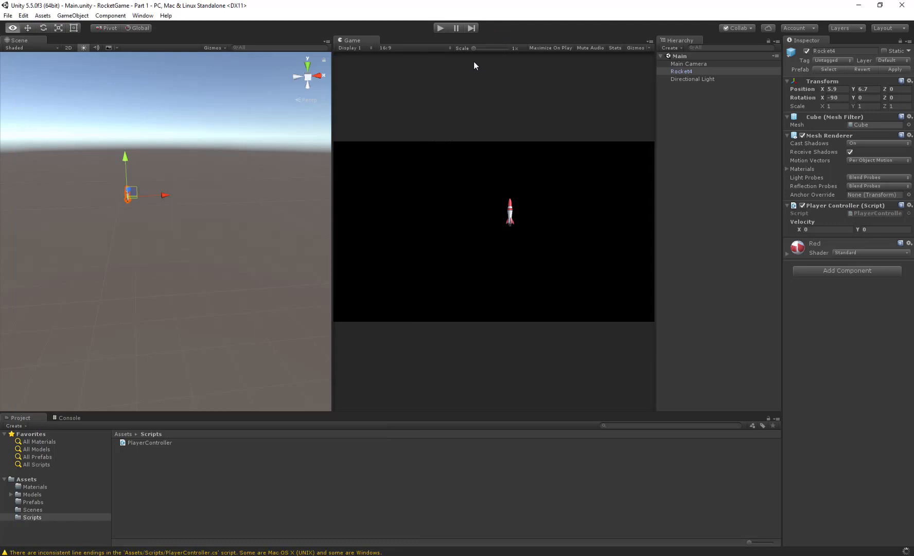
pyautogui.click(438, 27)
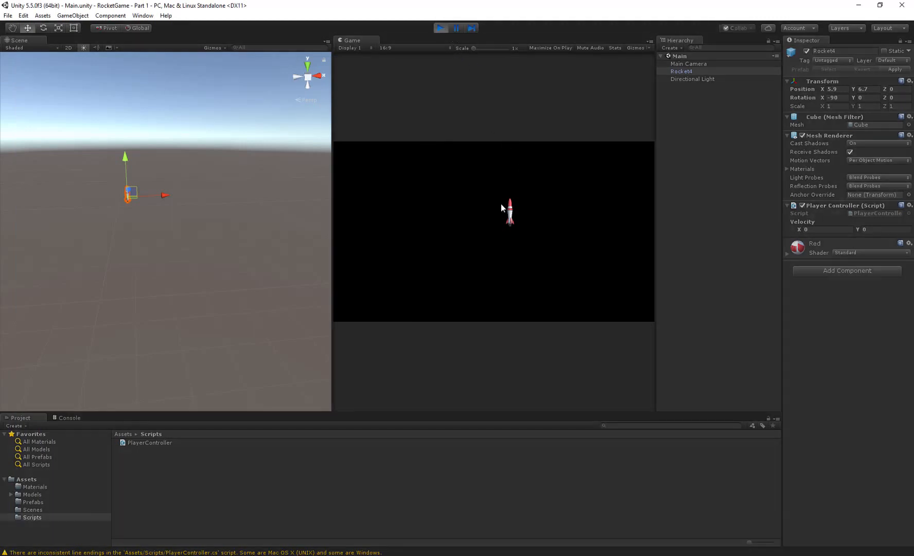
pyautogui.press('w')
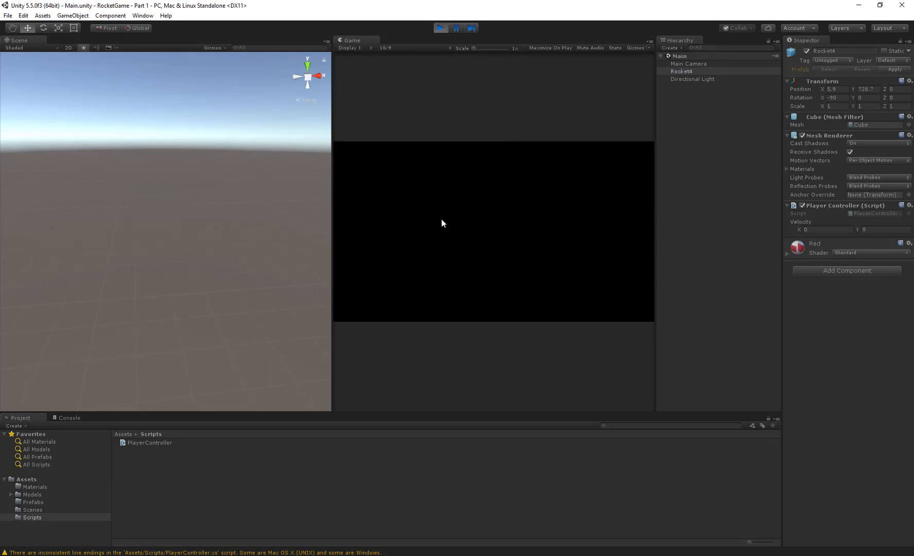
pyautogui.click(435, 26)
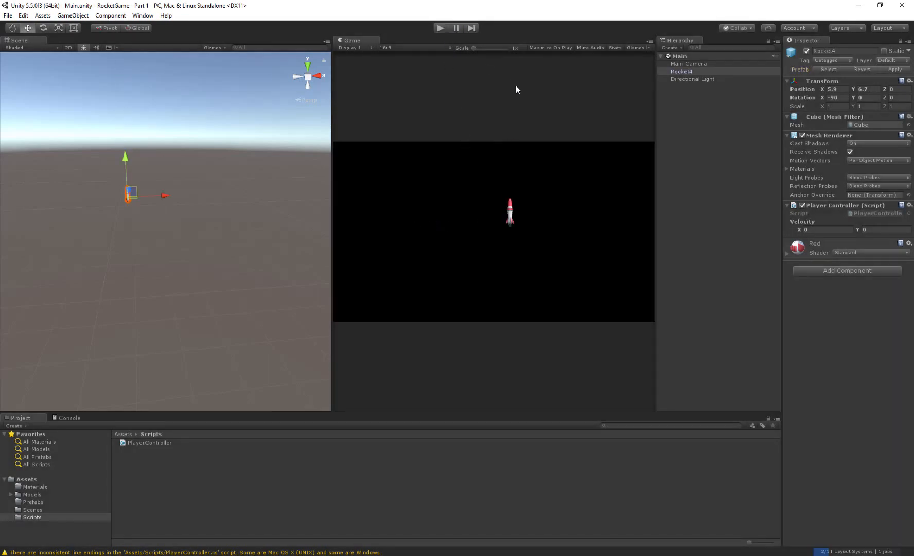
# - Switch to the PlayerController script, change the velocity increment to new Vector2(0, 1) and save
pyautogui.hotkey('alt', 'Tab')
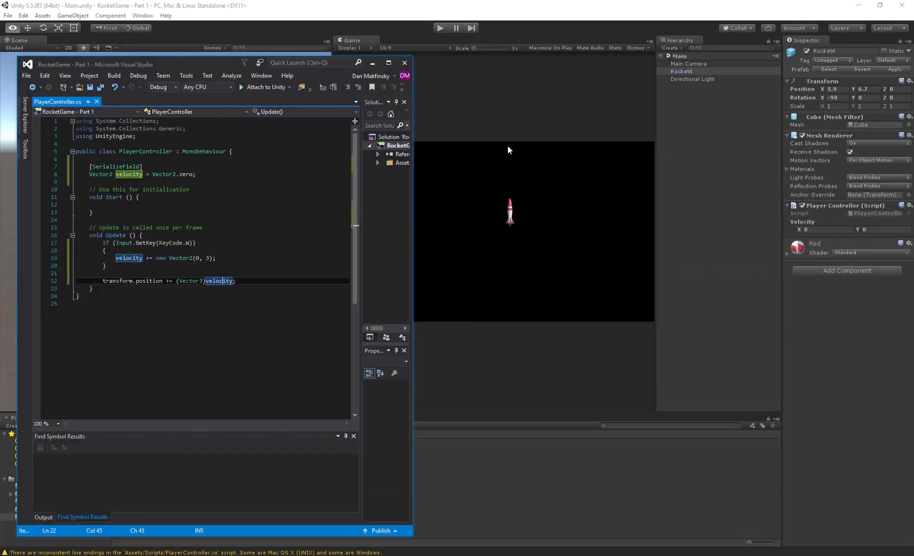
pyautogui.moveTo(206, 256); pyautogui.dragTo(210, 259)
pyautogui.write('1')
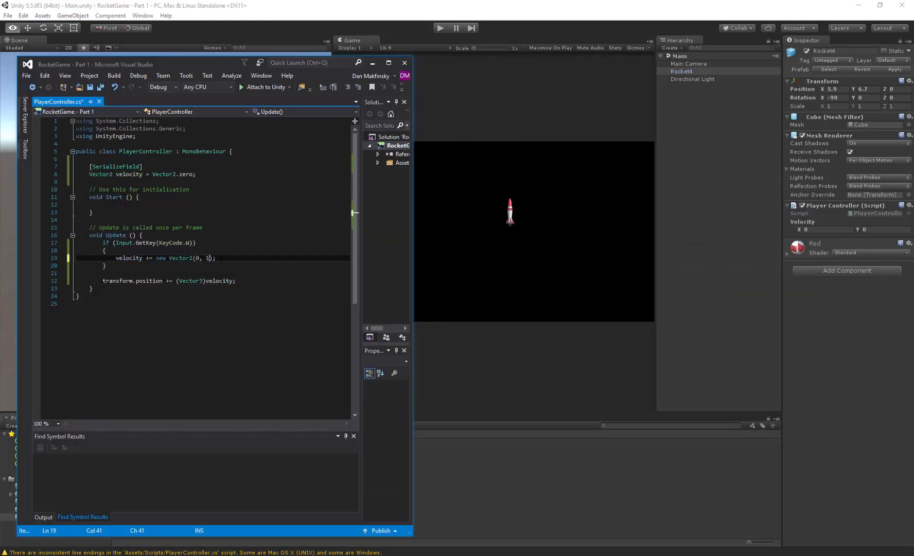
pyautogui.hotkey('ctrl', 's')
# - Return to Unity and run the game to test the rocket with the reduced velocity increment, ending with play mode stopped
pyautogui.click(382, 16)
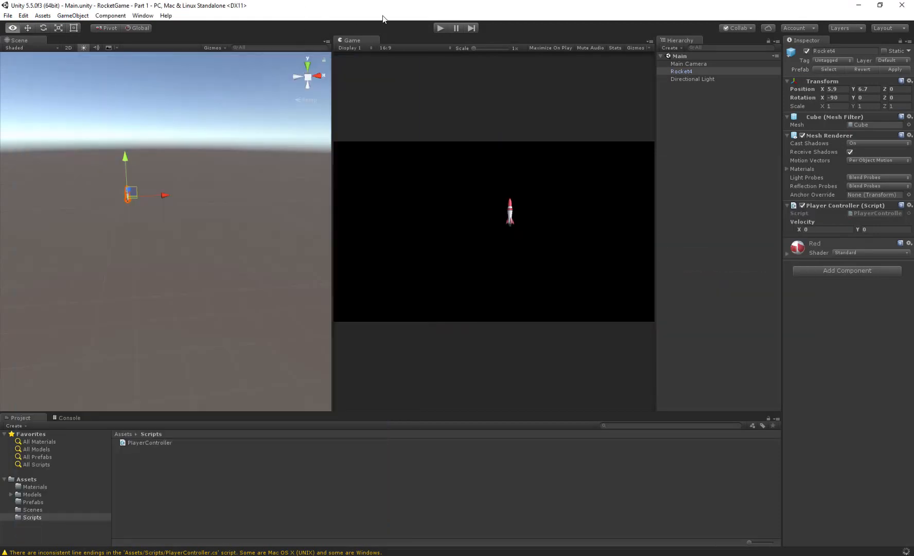
pyautogui.click(441, 29)
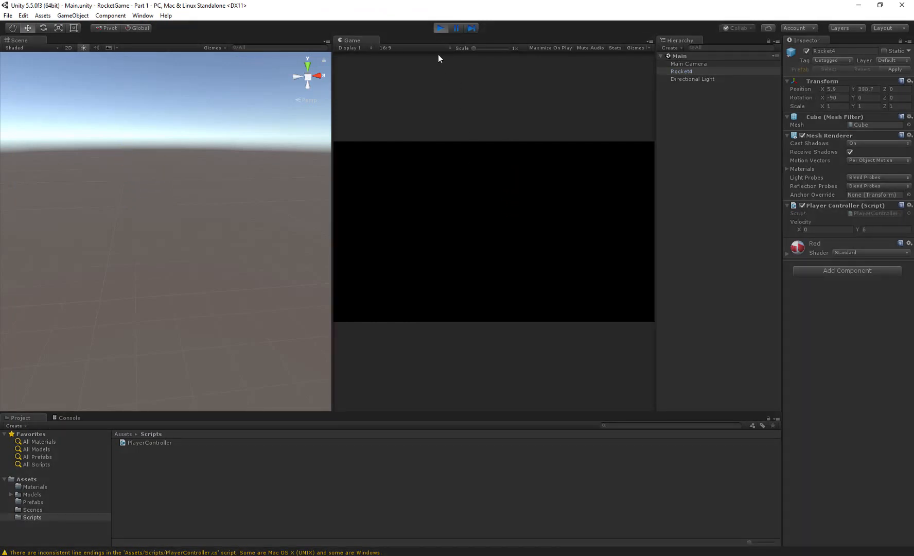
pyautogui.click(438, 29)
pyautogui.click(440, 29)
pyautogui.click(441, 29)
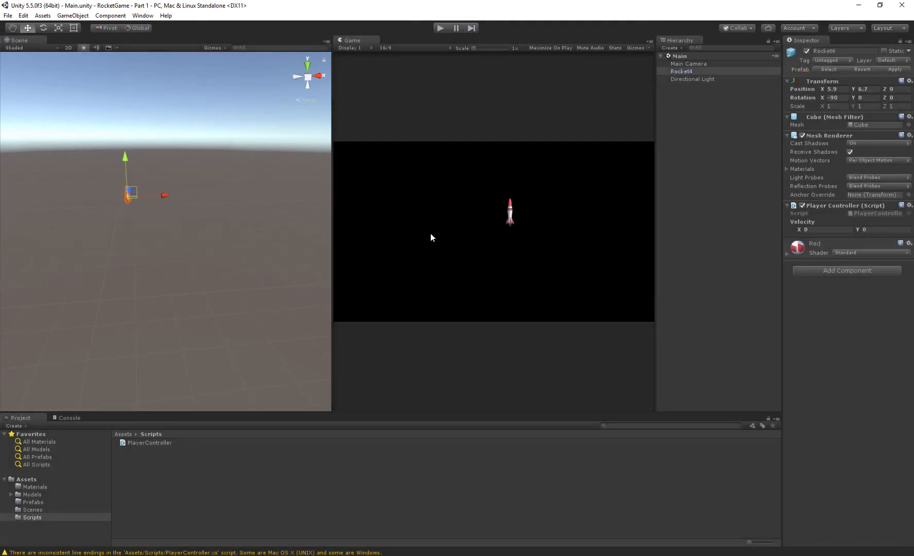
# - Test the game with Rocket4 parented to Main Camera and undo the parenting
pyautogui.keyDown('alt'); pyautogui.moveTo(108, 222); pyautogui.dragTo(218, 276); pyautogui.keyUp('alt')
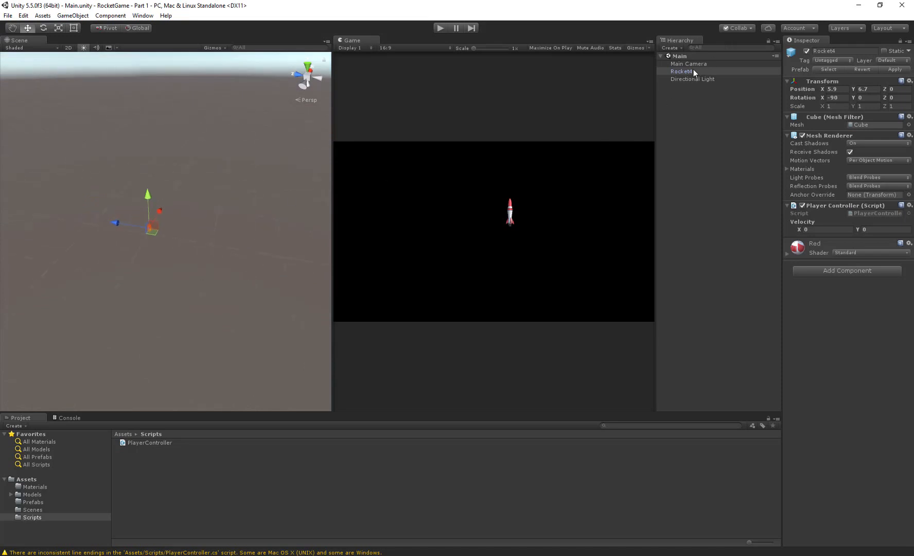
pyautogui.moveTo(693, 71); pyautogui.dragTo(690, 64)
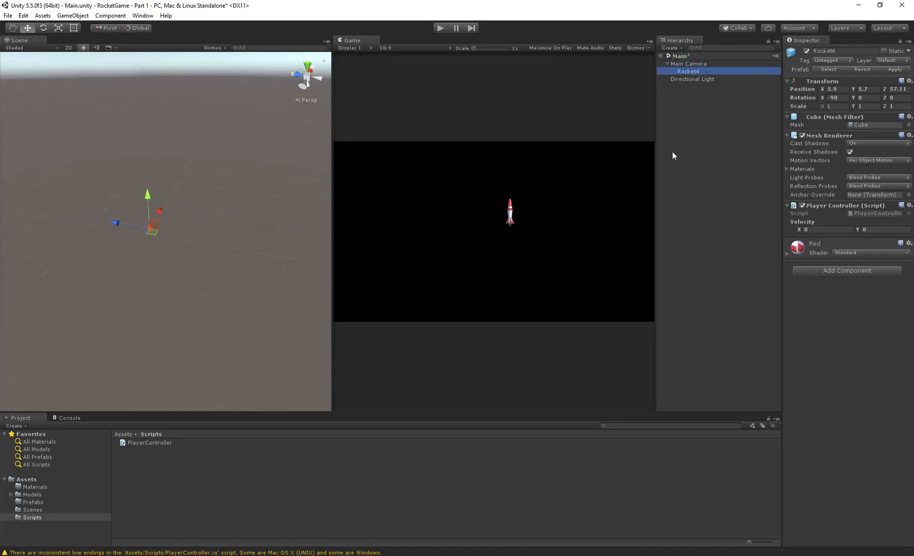
pyautogui.click(440, 27)
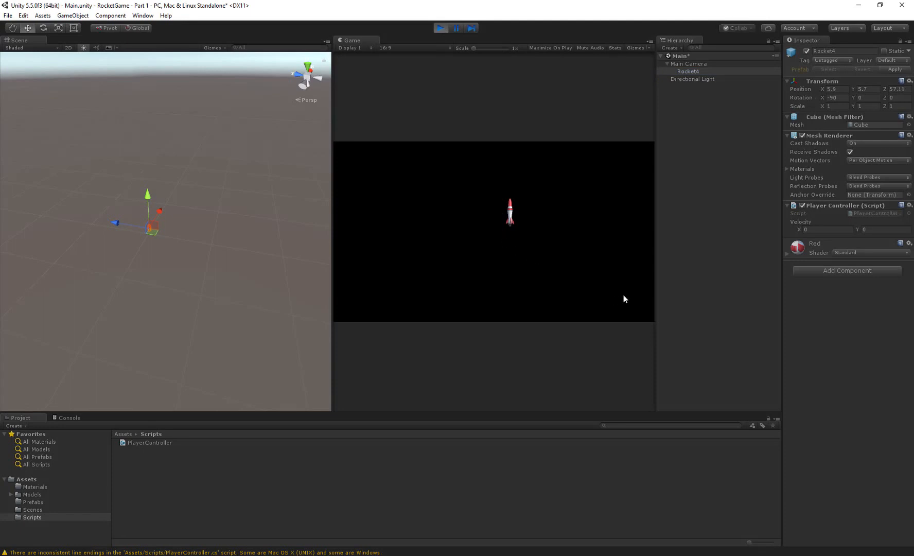
pyautogui.click(440, 27)
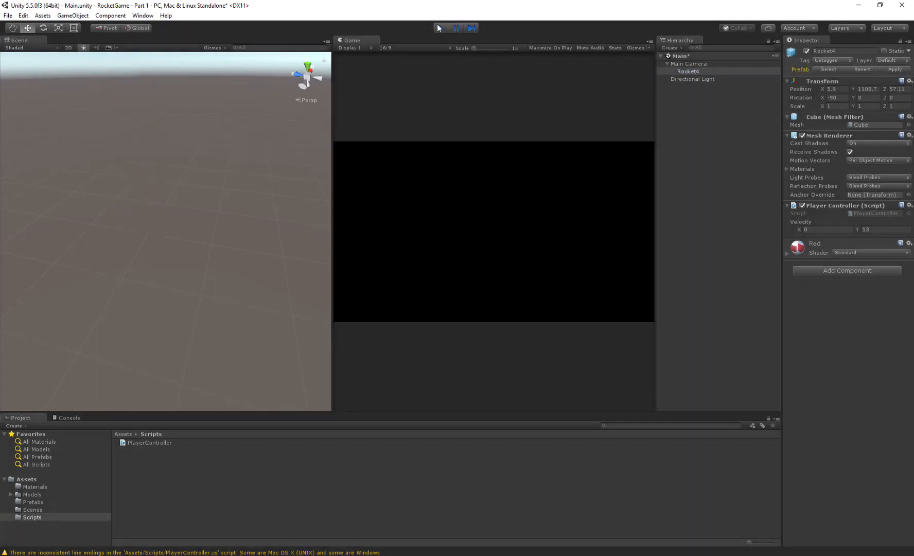
pyautogui.click(693, 69)
pyautogui.hotkey('ctrl', 'z')
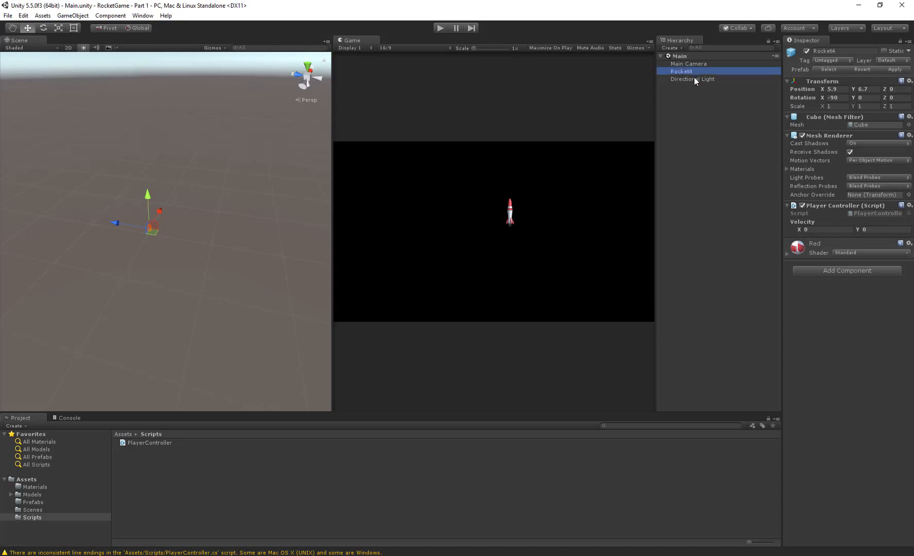
# - Test the game with Main Camera parented to Rocket4, undo the parenting and clear the selection
pyautogui.moveTo(689, 64); pyautogui.dragTo(691, 72)
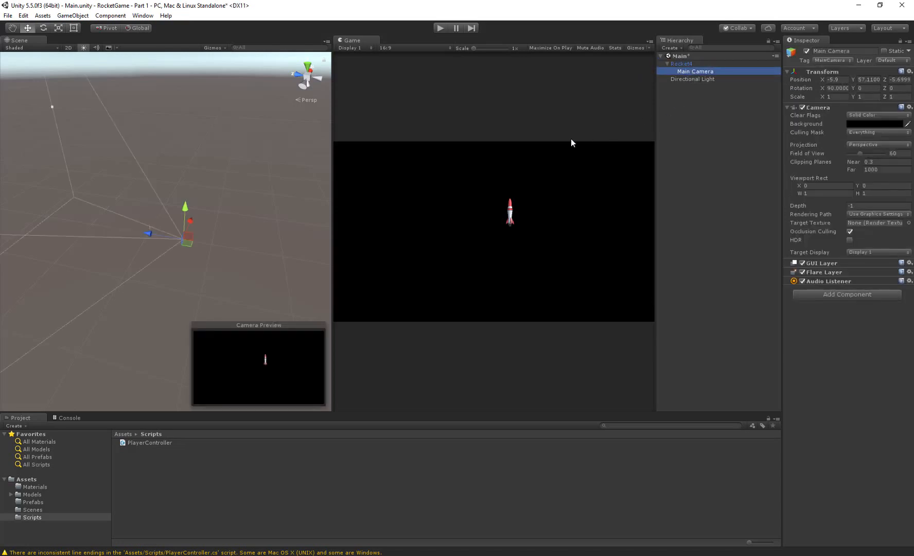
pyautogui.click(443, 25)
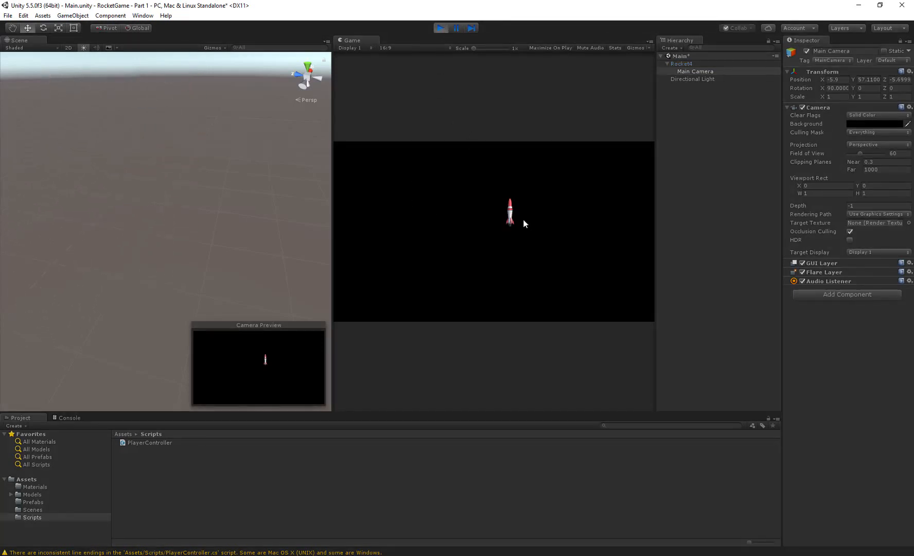
pyautogui.click(441, 28)
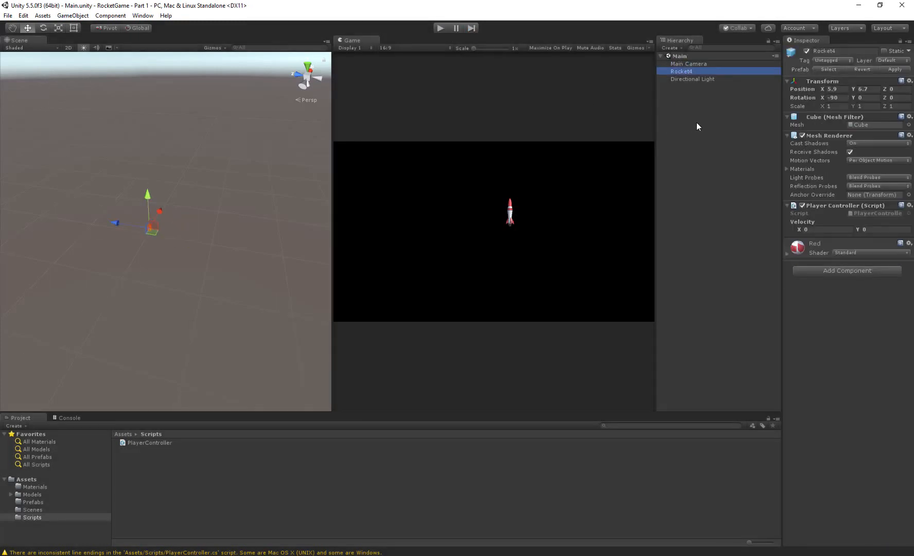
pyautogui.click(682, 111)
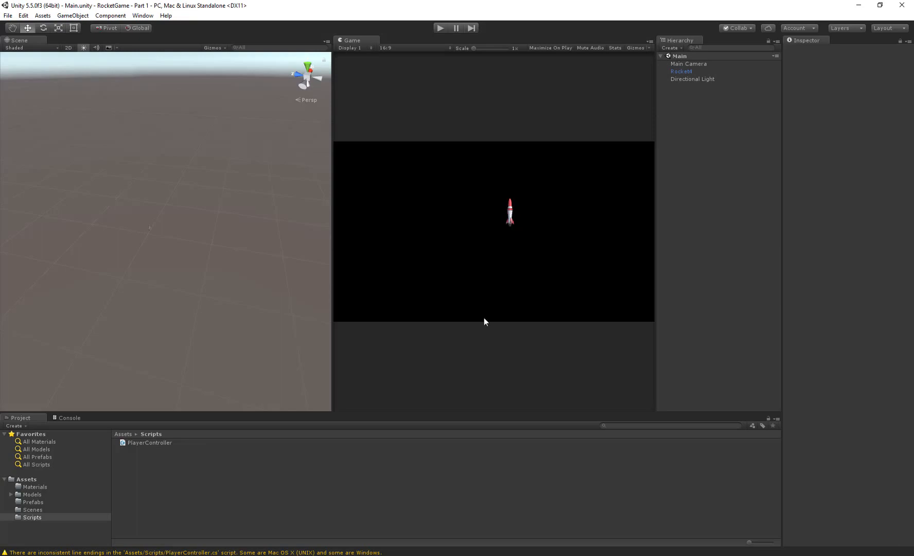
# - Switch to the RocketGame Visual Studio window and go to the end of the Update method
pyautogui.moveTo(265, 545)
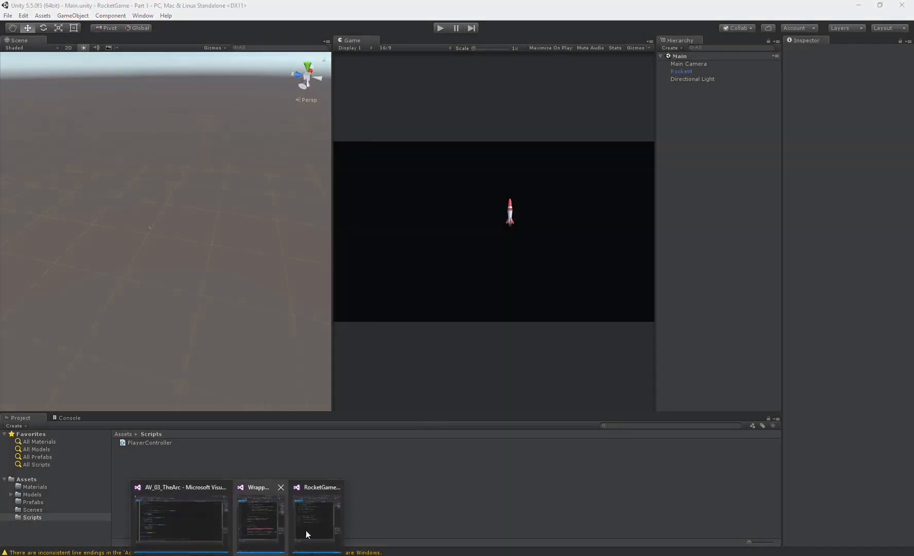
pyautogui.click(305, 530)
pyautogui.press('Down')
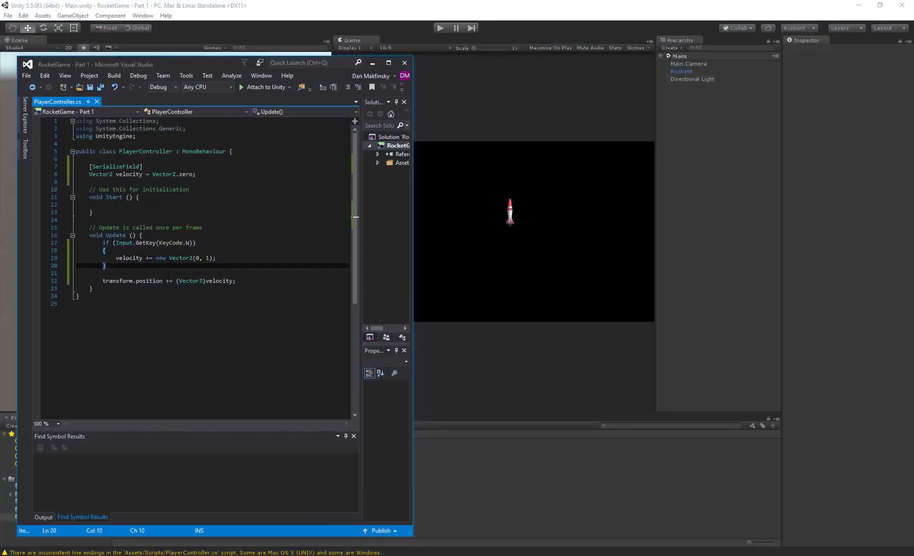
pyautogui.press('Down')
pyautogui.press('Down')
pyautogui.press('Down')
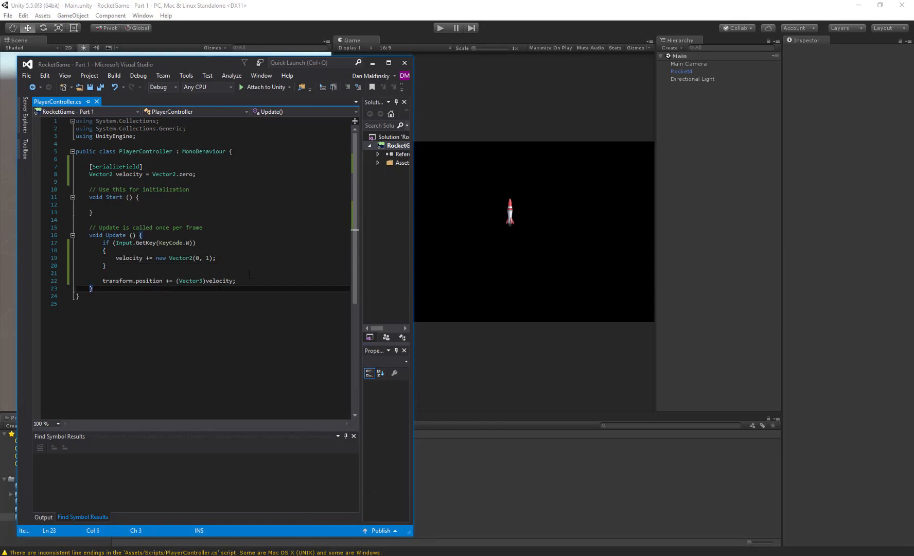
# - Add the comment "// Check if we're off screen and resolve" below the transform.position line, separated by a blank line
pyautogui.click(250, 275)
pyautogui.click(251, 280)
pyautogui.press('Return')
pyautogui.press('Return')
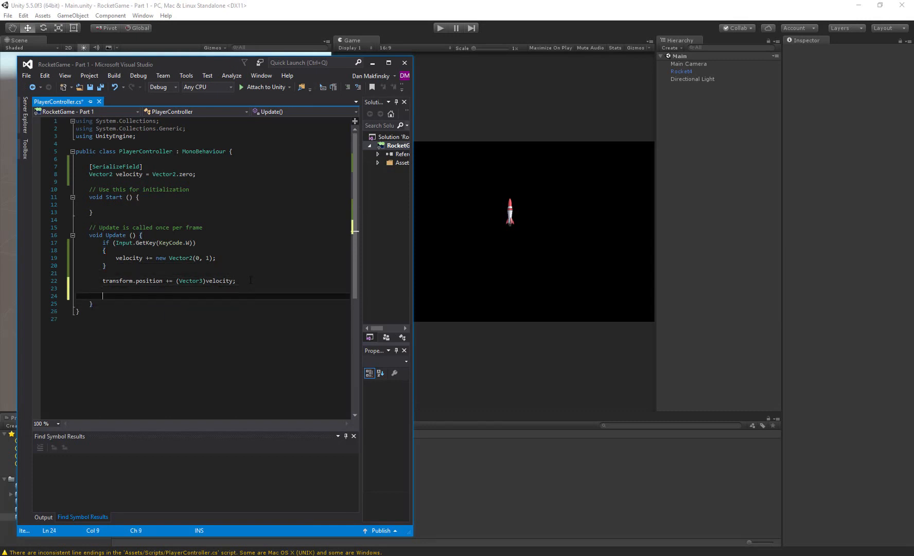
pyautogui.write('// Check')
pyautogui.write(' is')
pyautogui.write("f we're off")
pyautogui.write(' screen and ')
pyautogui.write('resolve')
pyautogui.press('Return')
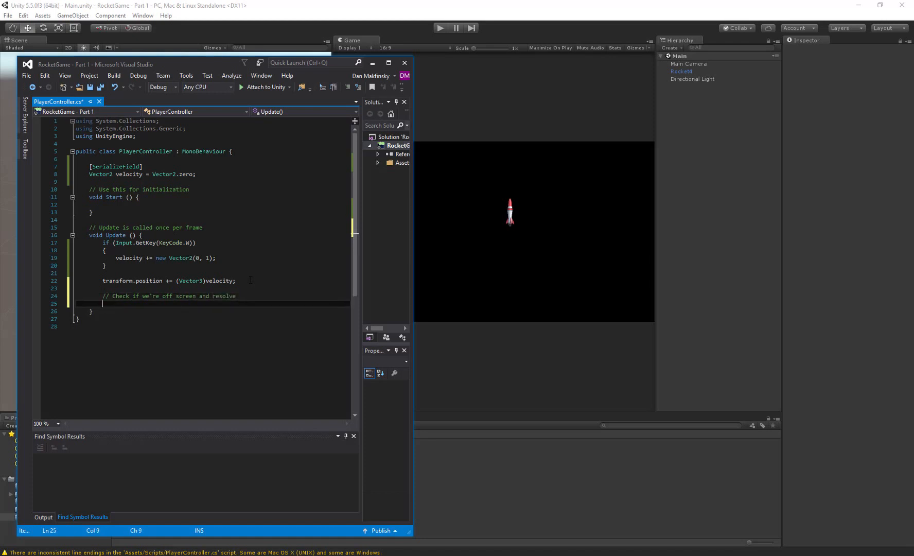
# - Below the off-screen comment, declare the camera variable with "Camera cam = Camera.main;"
pyautogui.write('Camera')
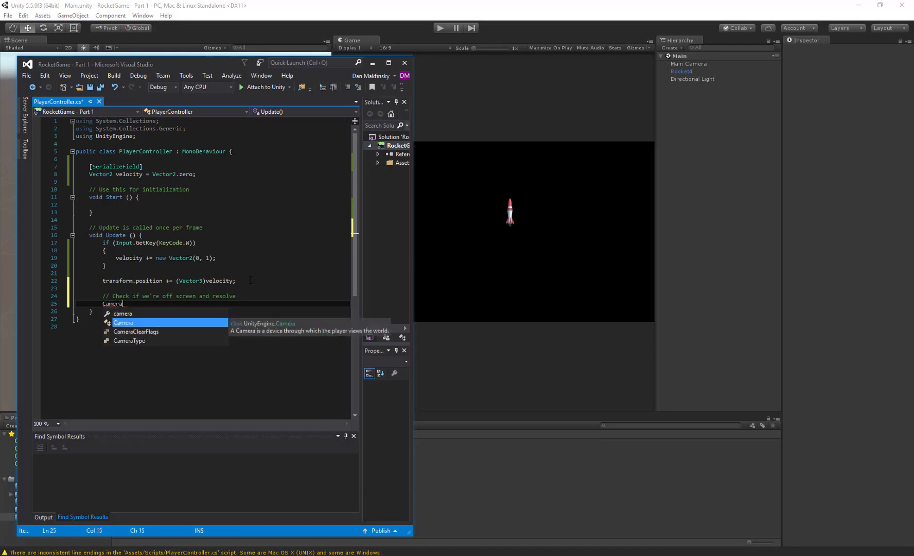
pyautogui.write(' cam = ')
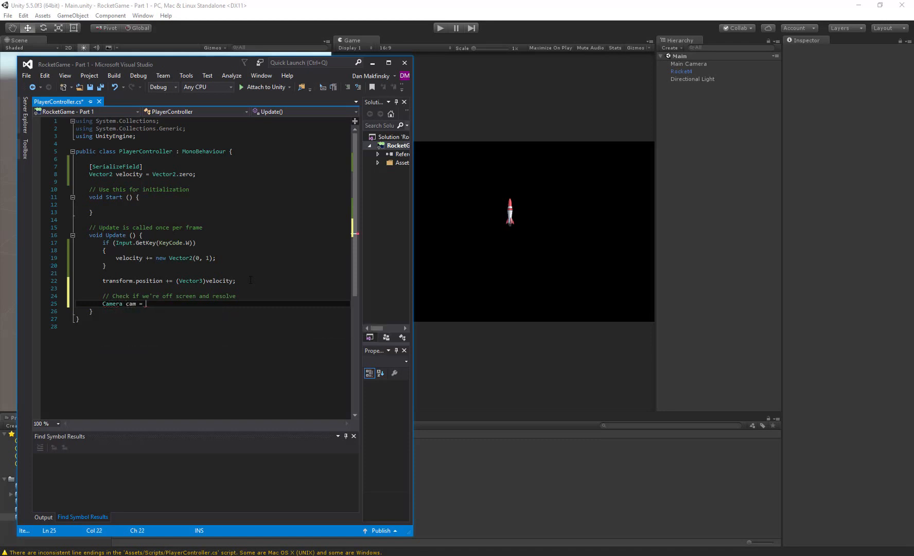
pyautogui.write('Camera.m')
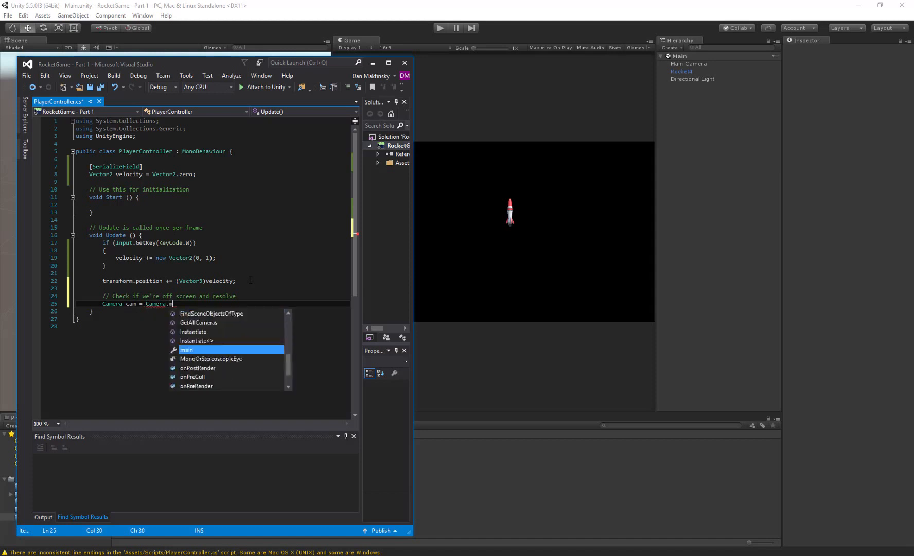
pyautogui.write('ain;')
pyautogui.press('Return')
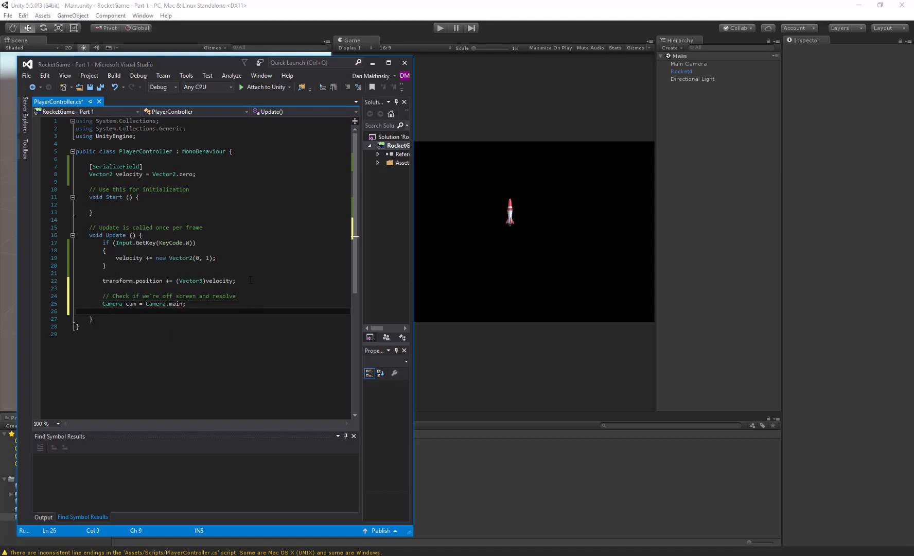
# - Add the line "Vector3 screenPos = cam.WorldToViewportPoint(transform.position);" below the camera declaration
pyautogui.write('Vector')
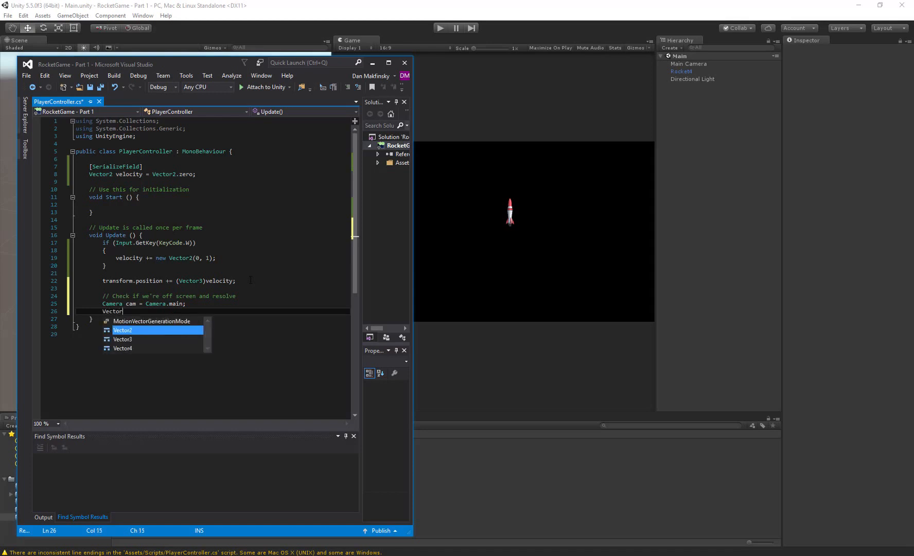
pyautogui.write('3 screen')
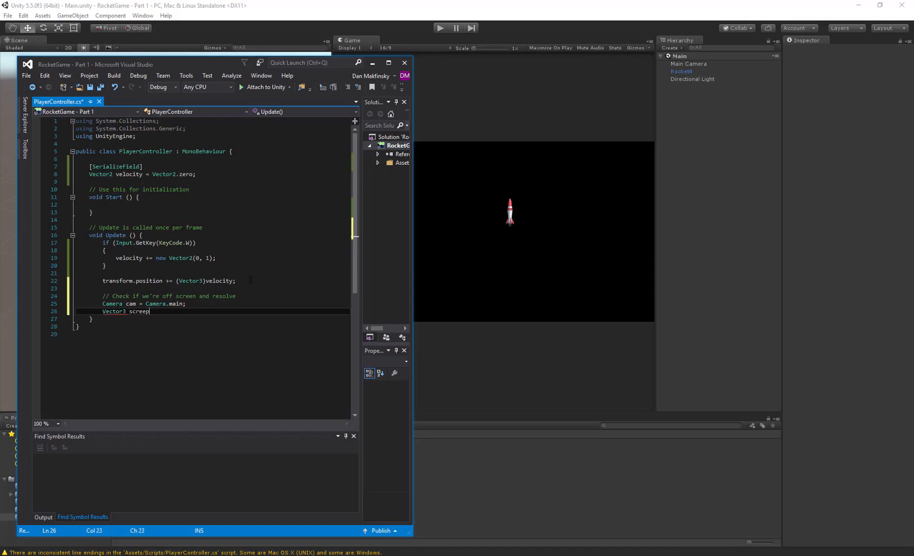
pyautogui.write('Pos = cam.W')
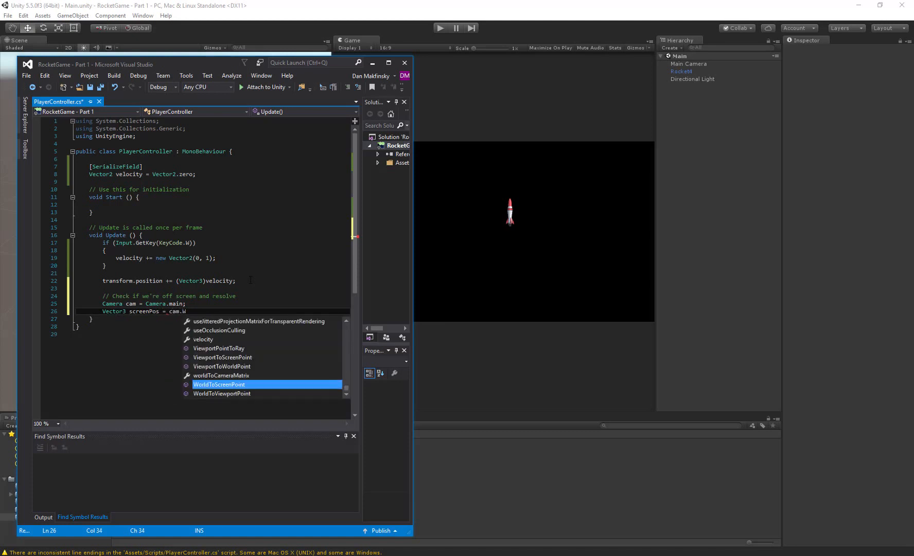
pyautogui.write('orl')
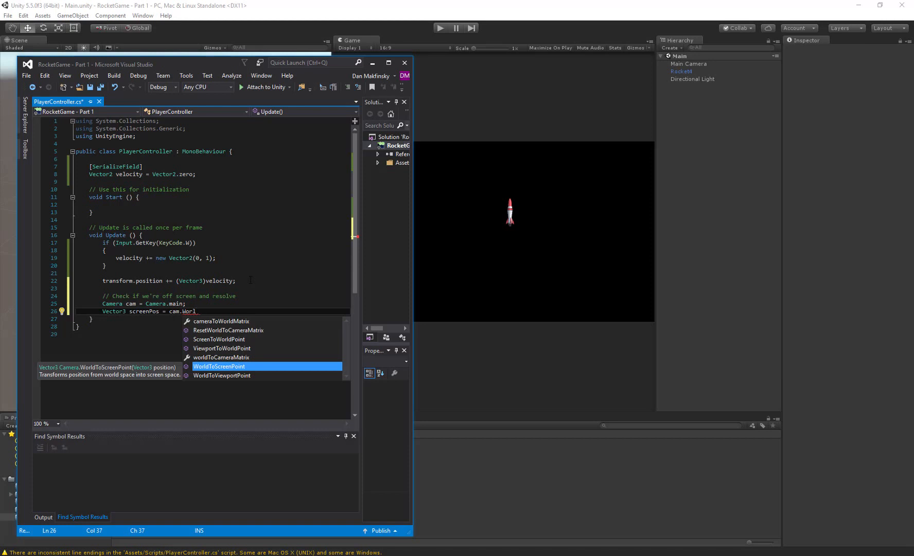
pyautogui.press('Down')
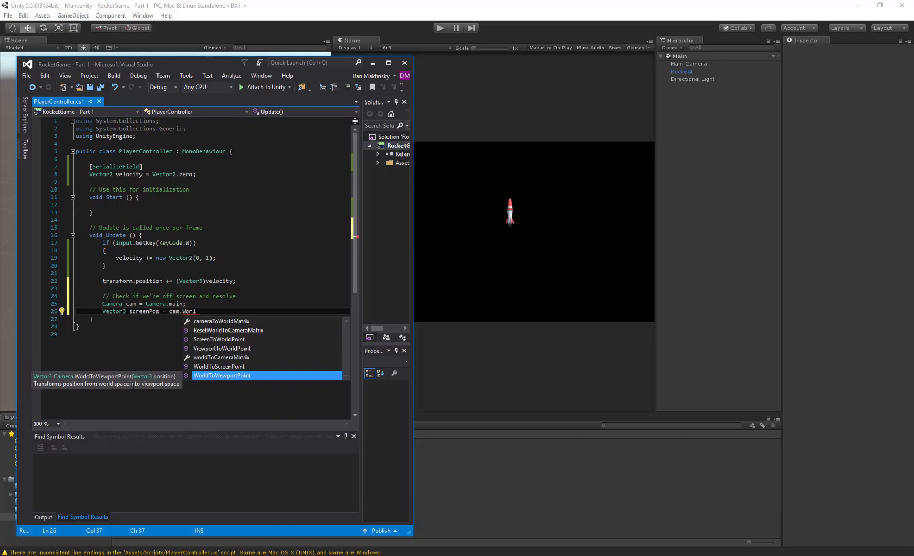
pyautogui.click(210, 366)
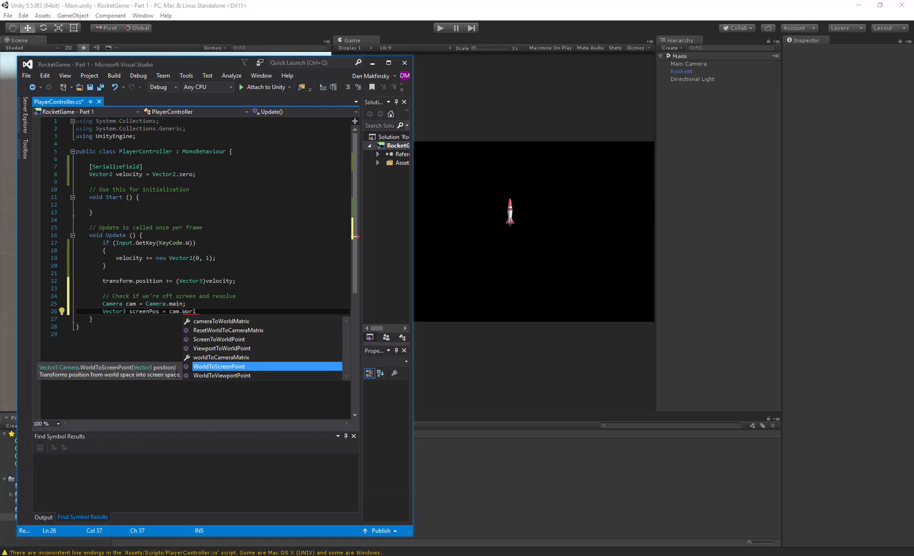
pyautogui.click(210, 376)
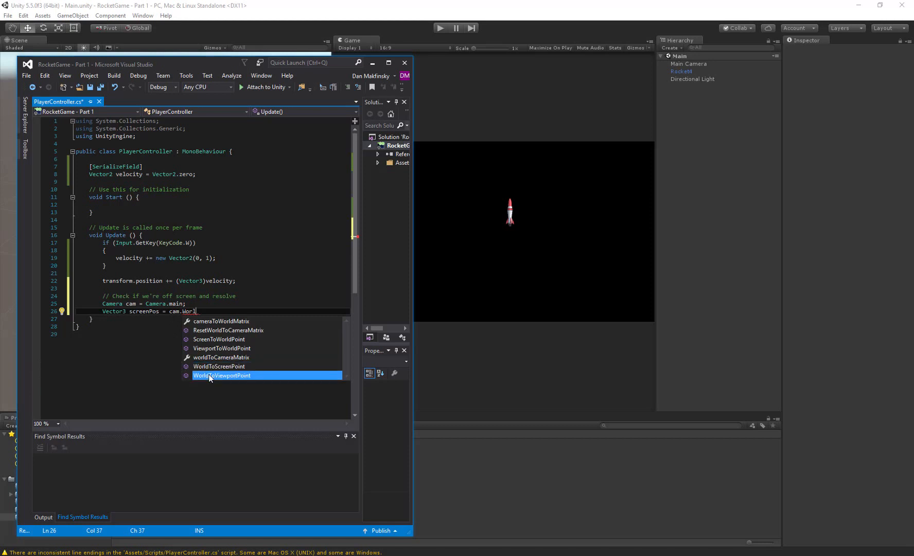
pyautogui.doubleClick(209, 375)
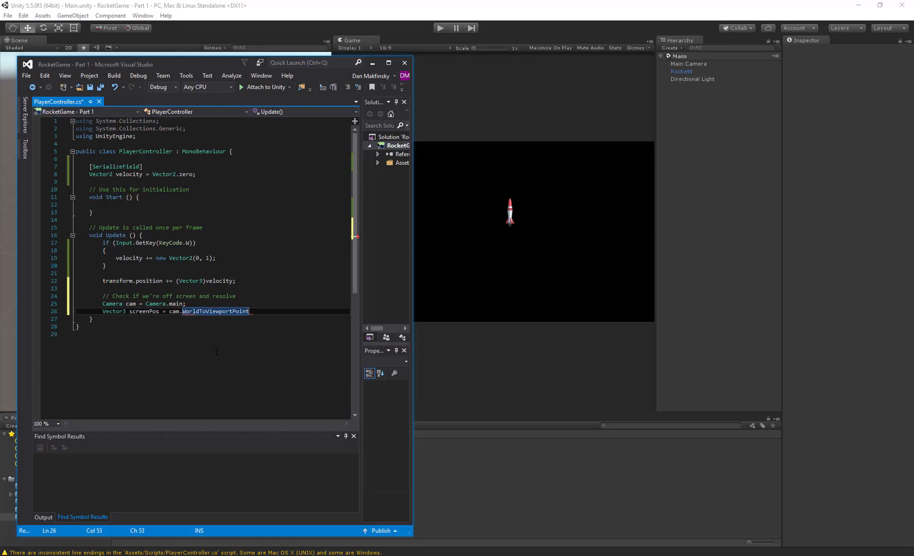
pyautogui.write('(transform')
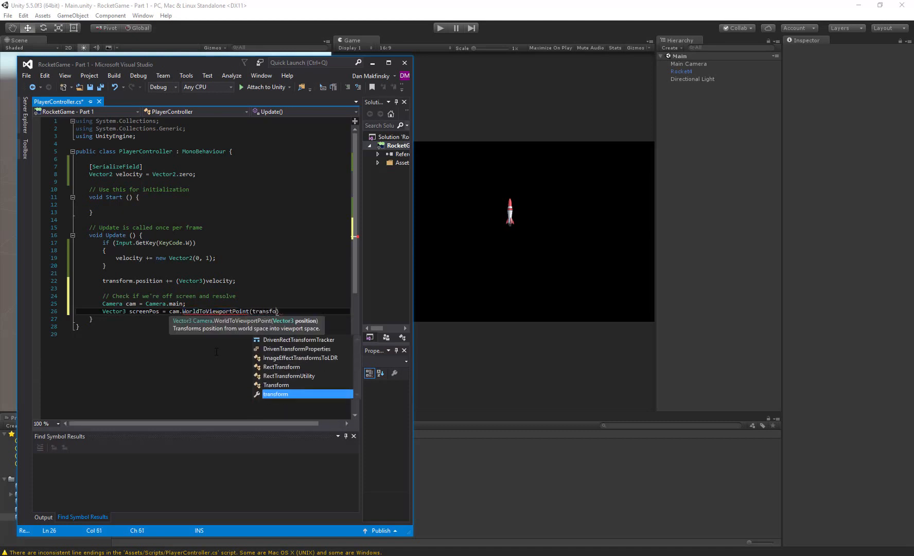
pyautogui.write('.')
pyautogui.write('position);')
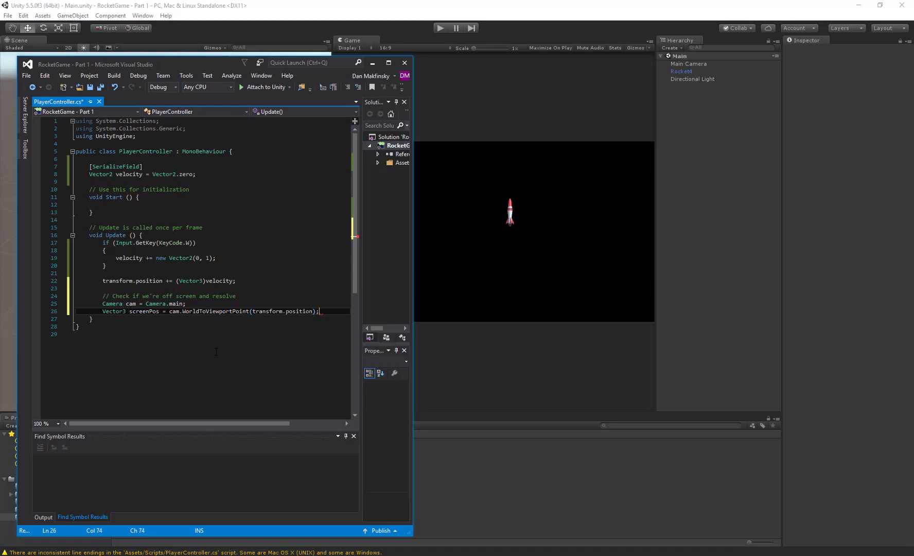
pyautogui.press('Return')
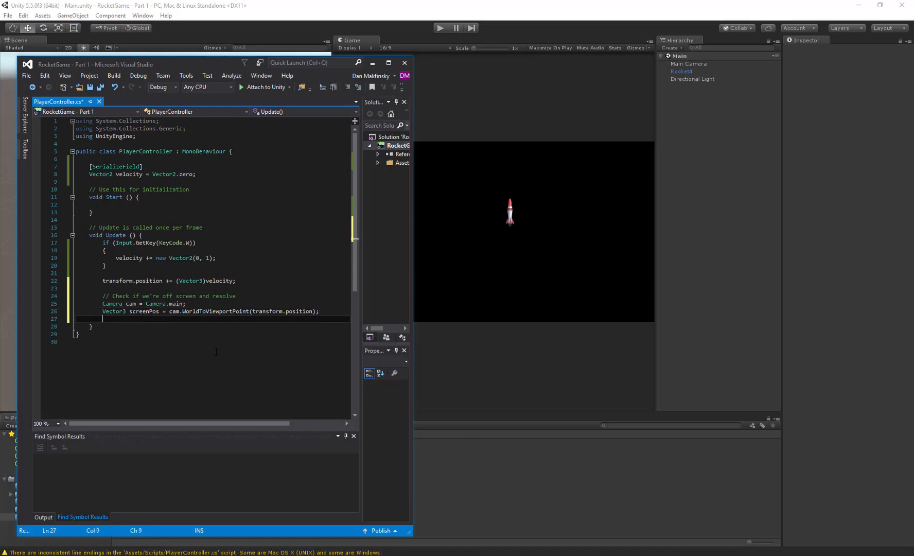
pyautogui.press('Return')
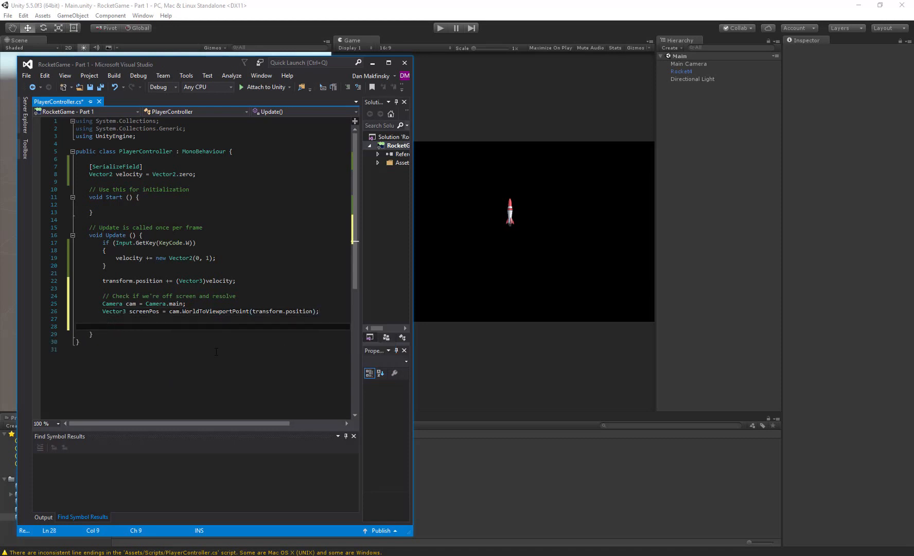
pyautogui.press('Up')
pyautogui.write('Debug')
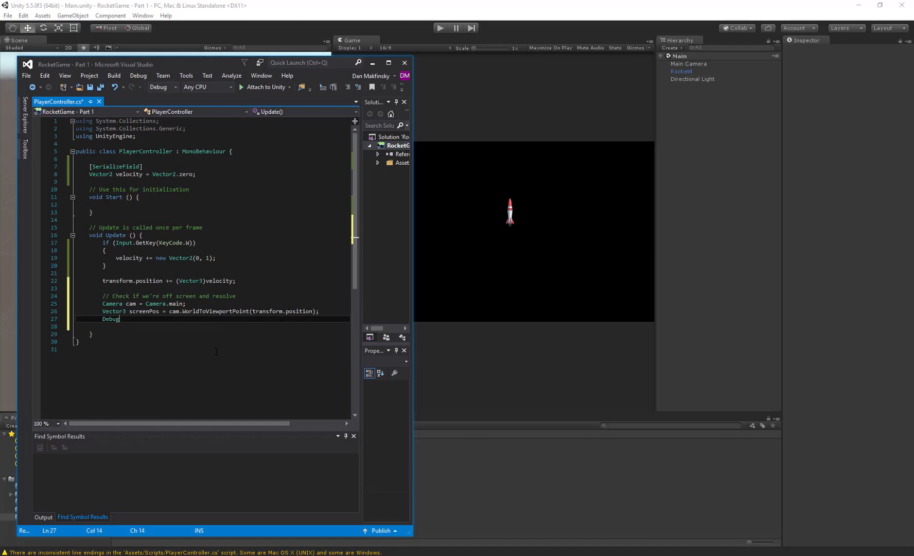
pyautogui.hotkey('ctrl', 'x')
# - After a blank line, add the lower vertical check "if (screenPos.y < 0) { screenPos.y = 1; }"
pyautogui.press('Return')
pyautogui.write('if (')
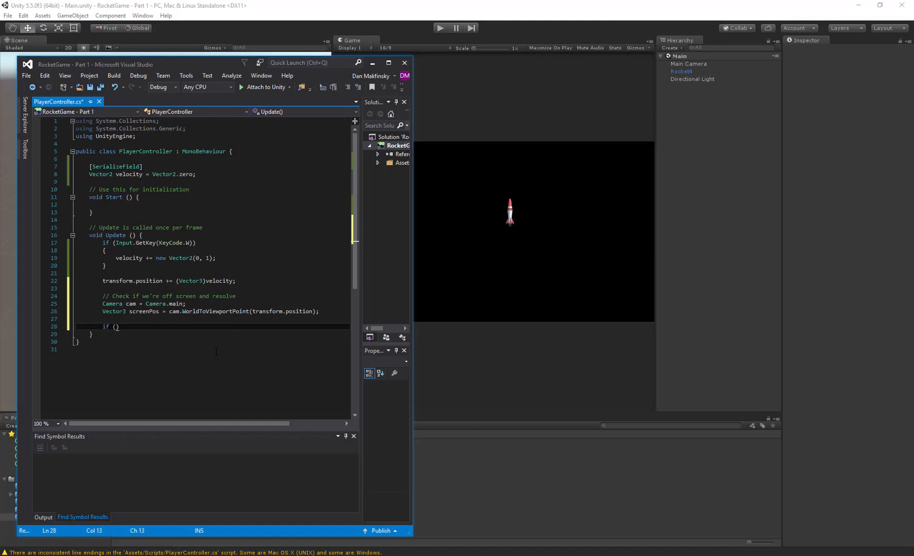
pyautogui.write('screenPos.')
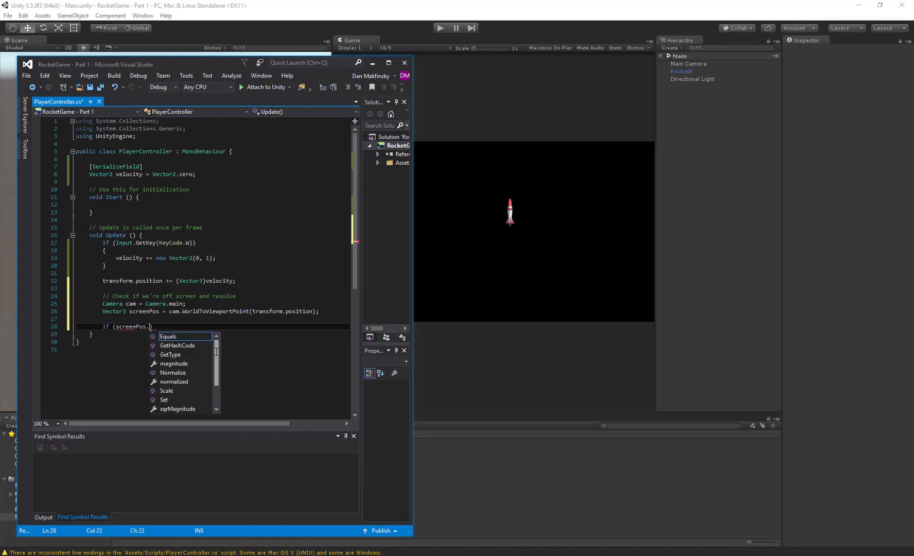
pyautogui.write('y < -')
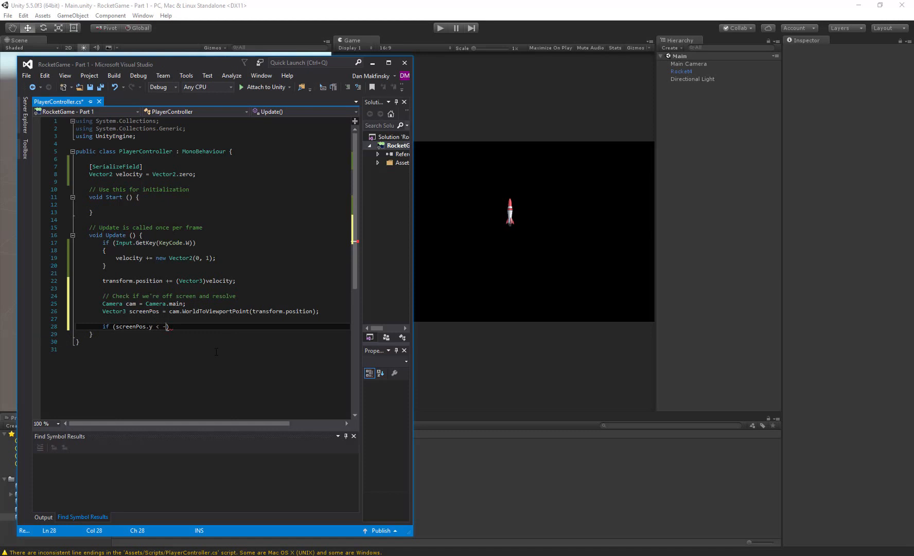
pyautogui.press('BackSpace')
pyautogui.write('0) {  scr')
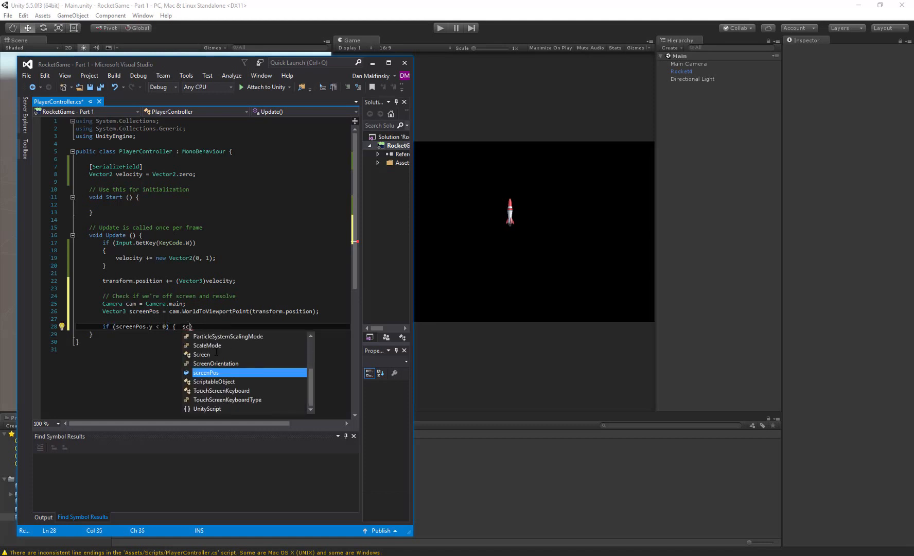
pyautogui.press('BackSpace')
pyautogui.write('ee')
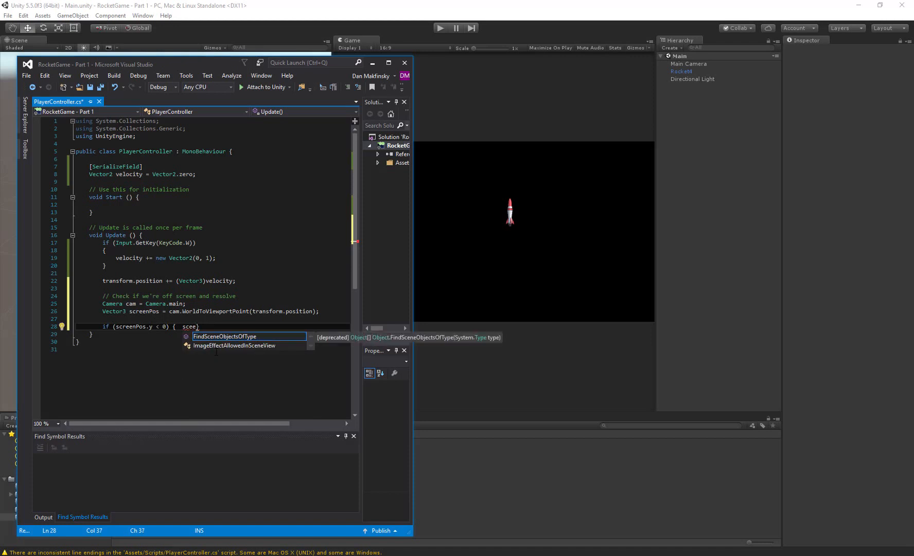
pyautogui.write('nPos.y < 0) {  sc')
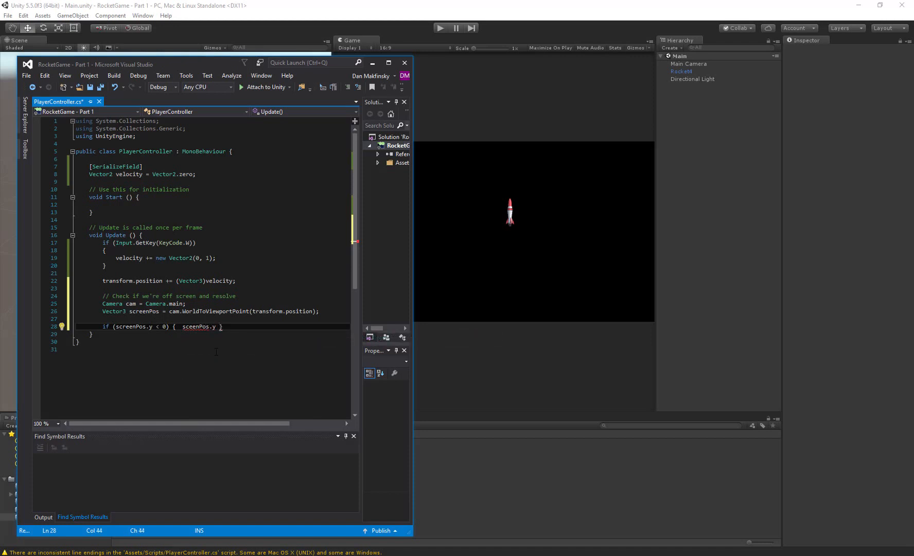
pyautogui.write('r')
pyautogui.press('Right')
pyautogui.press('Right')
pyautogui.press('Right')
pyautogui.press('Right')
pyautogui.press('Right')
pyautogui.press('Right')
pyautogui.press('Right')
pyautogui.press('Right')
pyautogui.press('Right')
pyautogui.write('= 1;')
# - Extend the vertical check on the same line with "else if (screenPos.y > 1) screenPos.y = 0;"
pyautogui.write('else if (screenPos.y > 1_ sc')
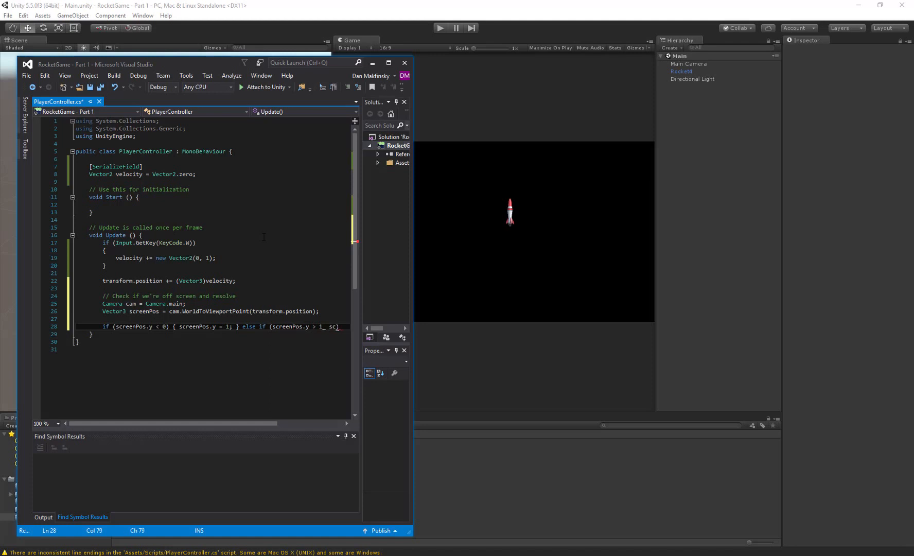
pyautogui.press('BackSpace')
pyautogui.press('BackSpace')
pyautogui.press('BackSpace')
pyautogui.press('BackSpace')
pyautogui.write(') ')
pyautogui.write('scree')
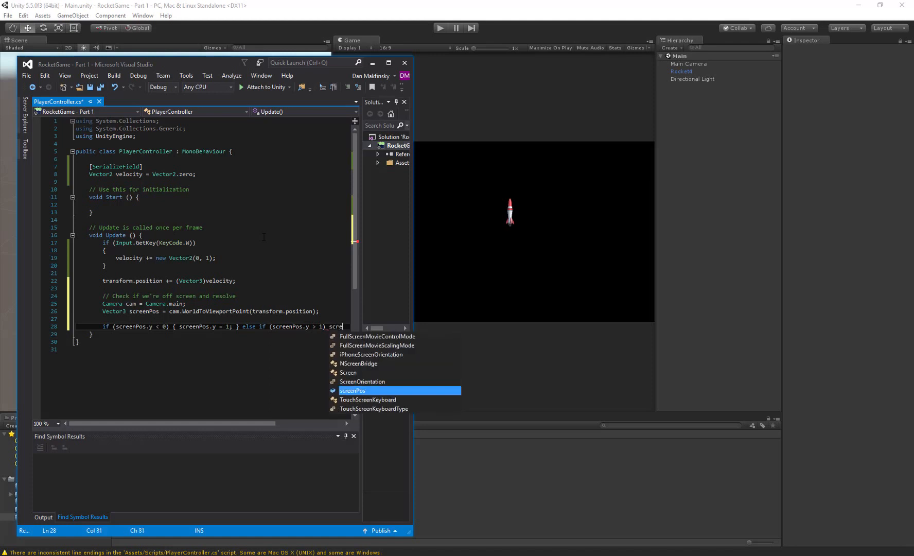
pyautogui.write('nPos.y =')
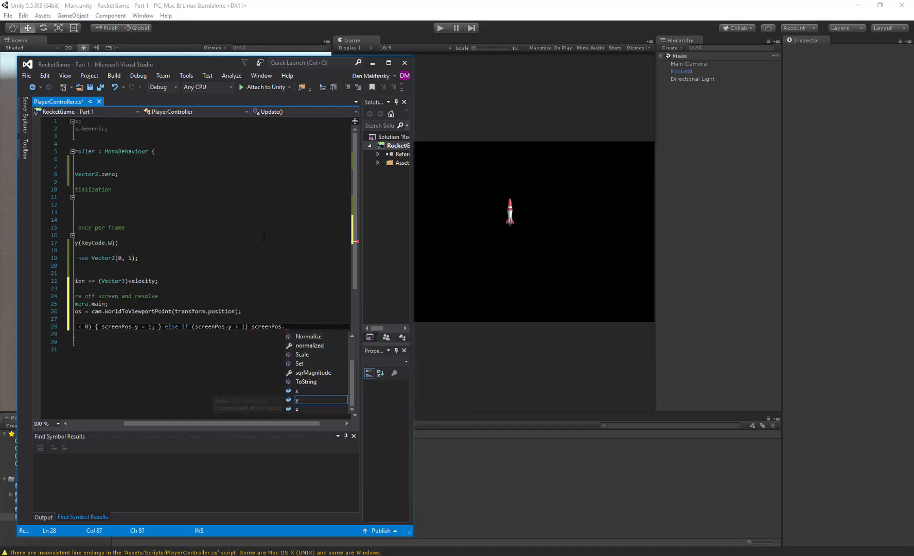
pyautogui.write(' 0;')
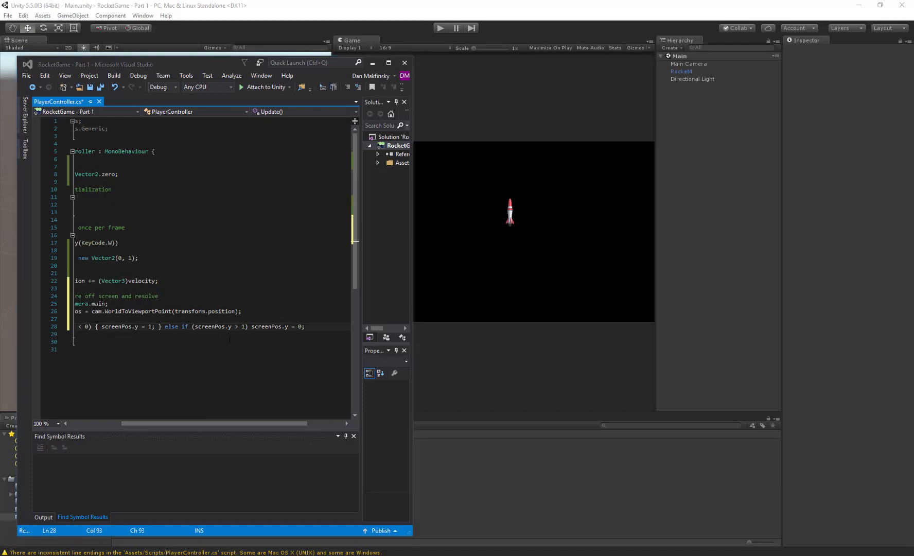
# - On a new line below the vertical check, add "if (screenPos.x < 0) { screenPos.x = 1; }"
pyautogui.click(320, 334)
pyautogui.press('Up')
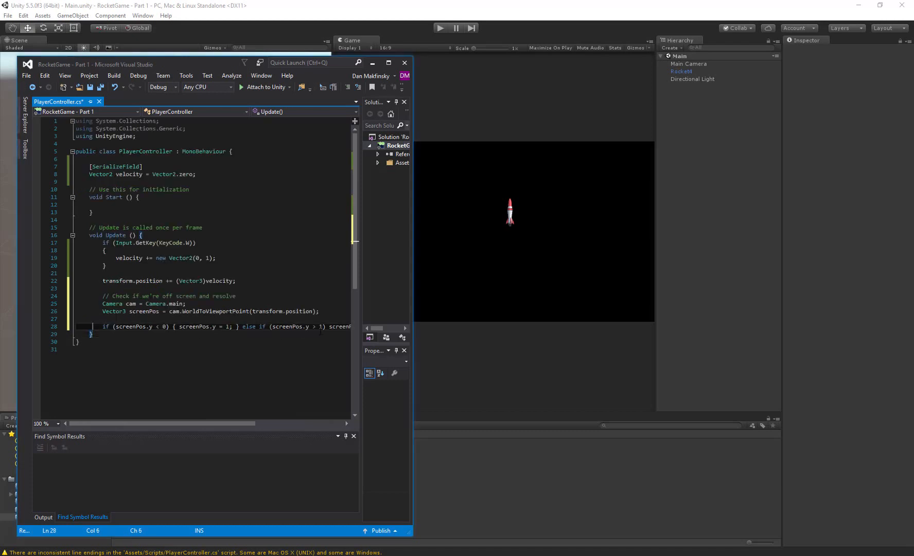
pyautogui.press('End')
pyautogui.press('Return')
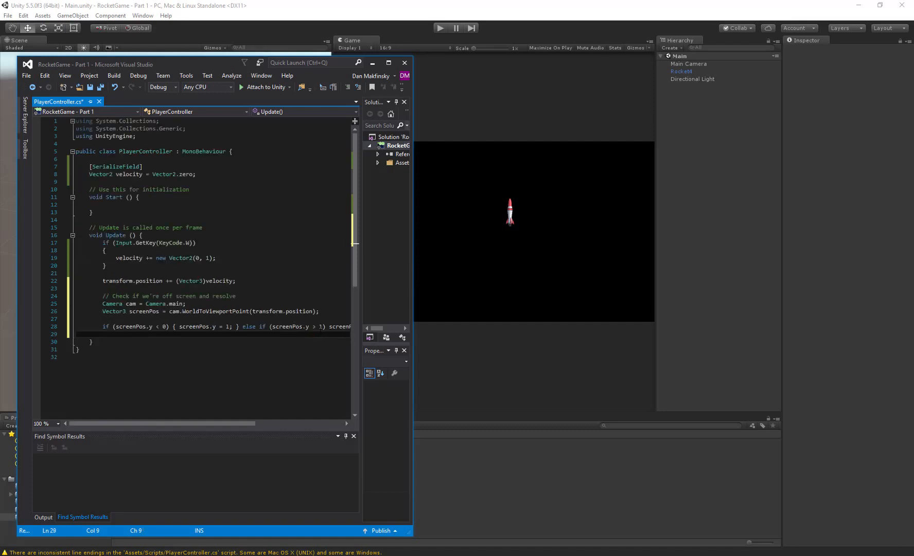
pyautogui.write('if (')
pyautogui.write('screenPos.x')
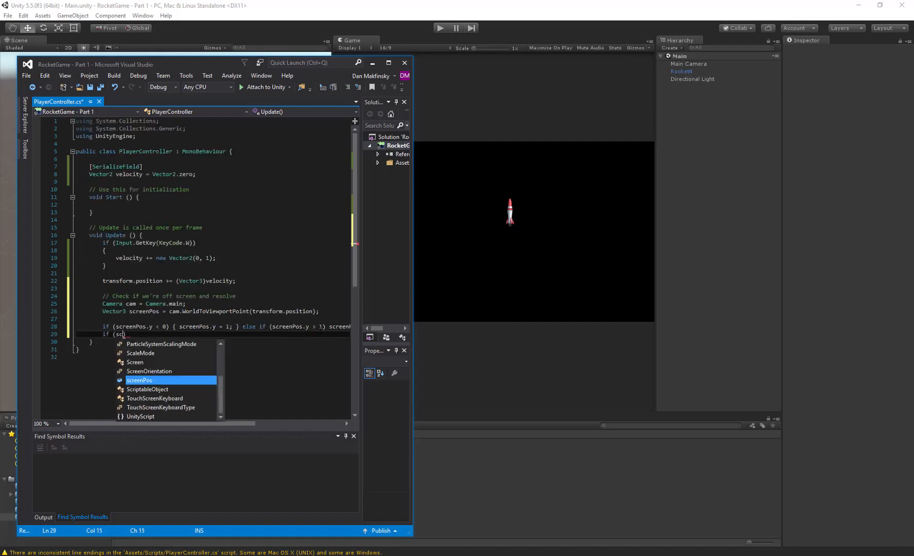
pyautogui.write(' < ')
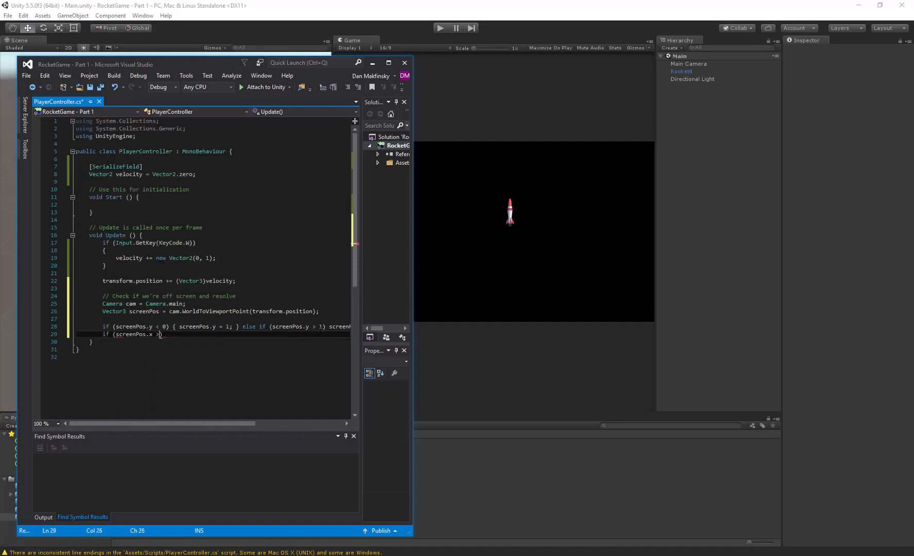
pyautogui.write('0)')
pyautogui.write(' { sc')
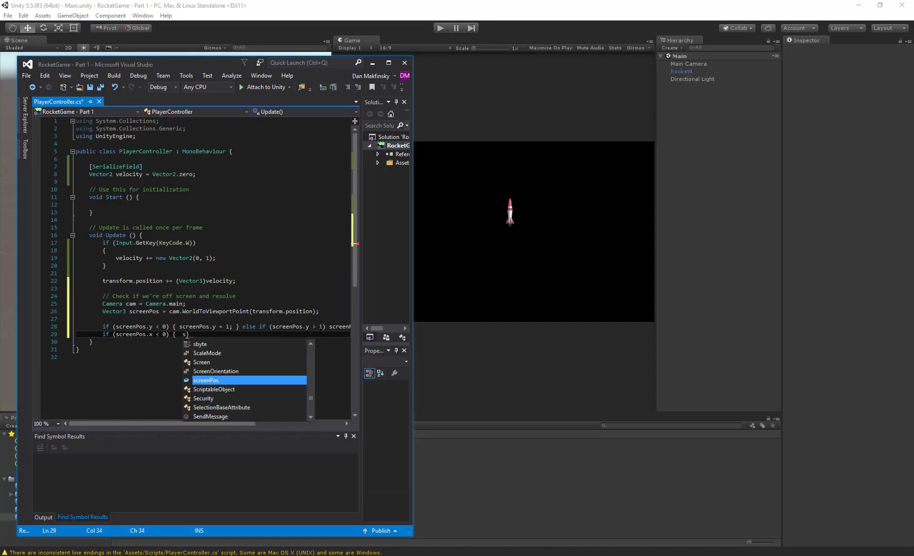
pyautogui.write('reenPos.x = 1; }')
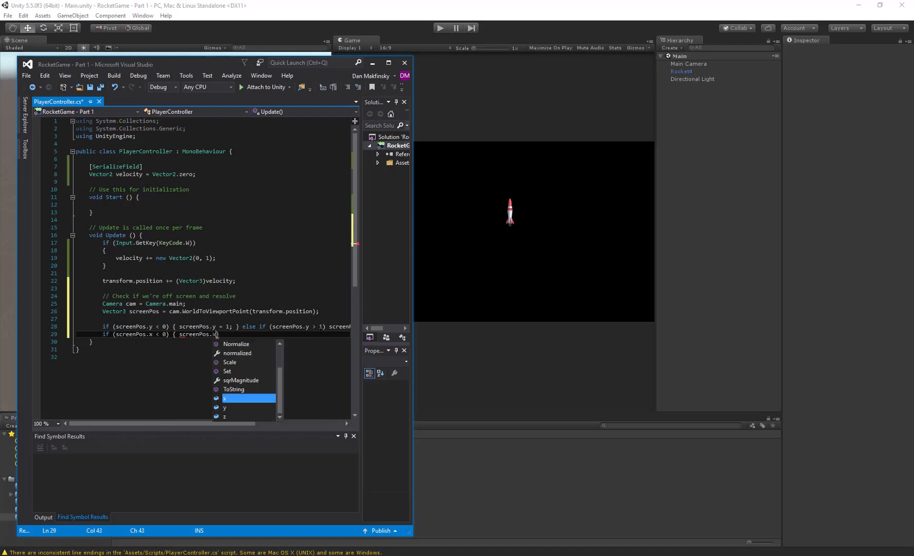
pyautogui.press('Left')
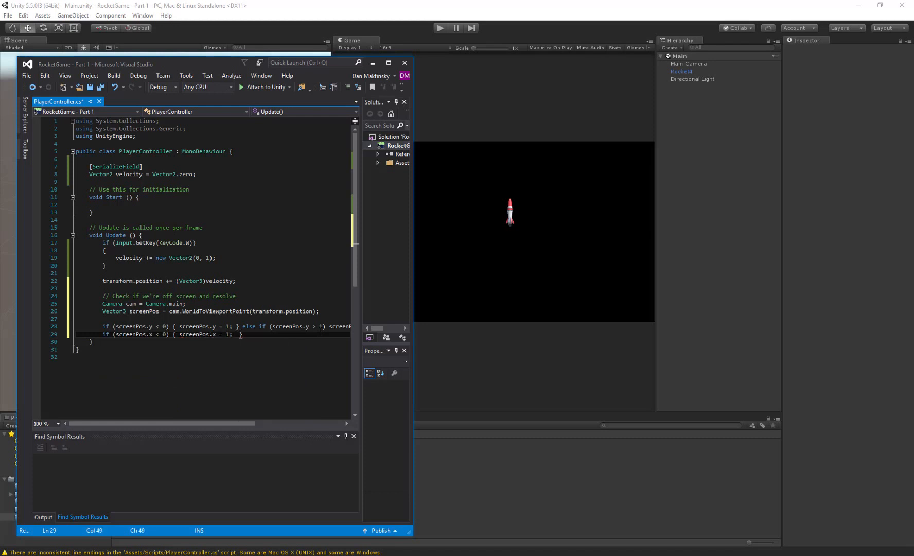
pyautogui.press('Right')
# - Extend the horizontal check on the same line with "else if (screenPos.x > 1) screenPos.x = 0;" and save the script
pyautogui.write('else if (screenPos.x > 1) screenPos')
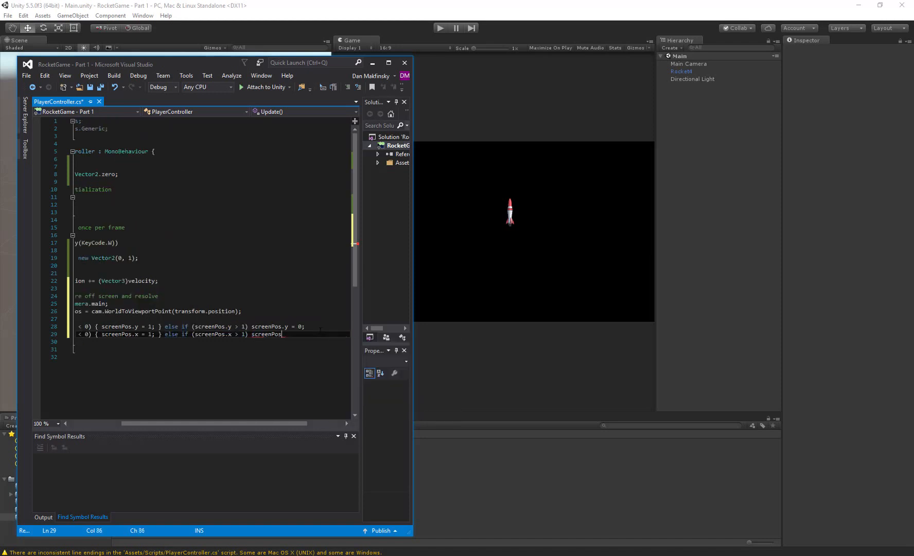
pyautogui.write('.x = 0;')
pyautogui.hotkey('ctrl', 's')
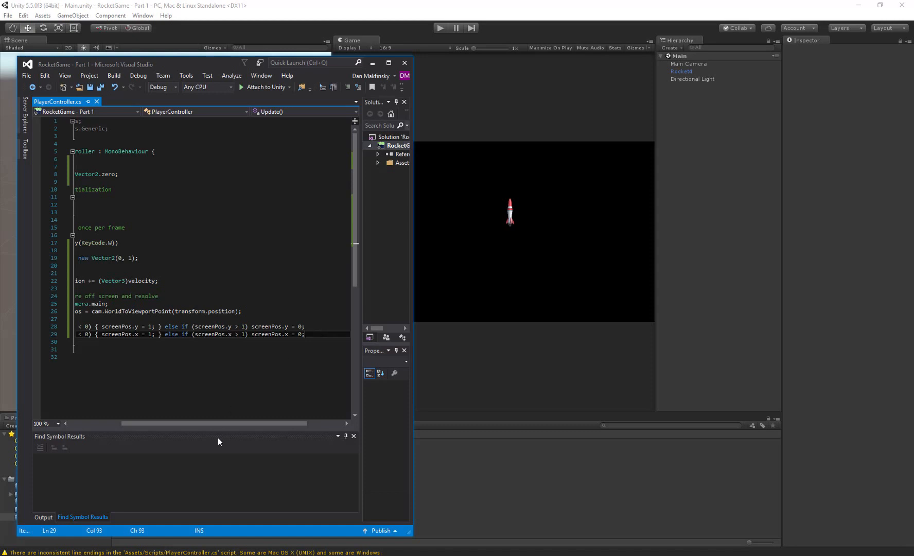
# - After a blank line below the checks, add "transform.position = cam.ViewportToWorldPoint(screenPos);" and save the script
pyautogui.moveTo(219, 424); pyautogui.dragTo(143, 431)
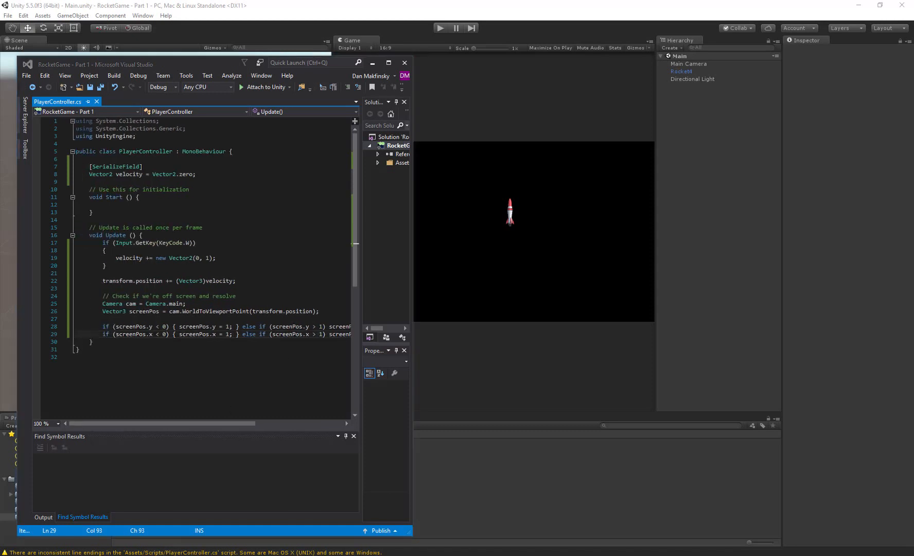
pyautogui.click(194, 335)
pyautogui.press('End')
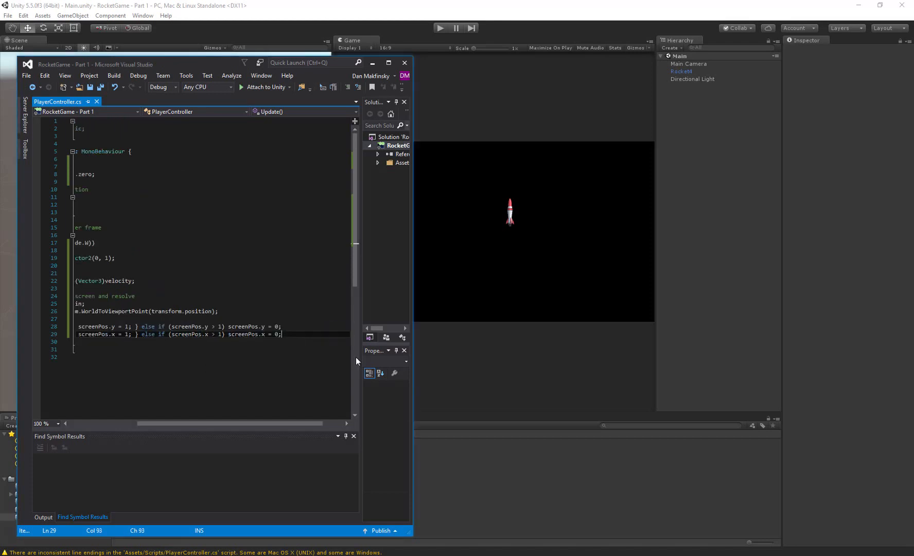
pyautogui.press('Return')
pyautogui.press('Return')
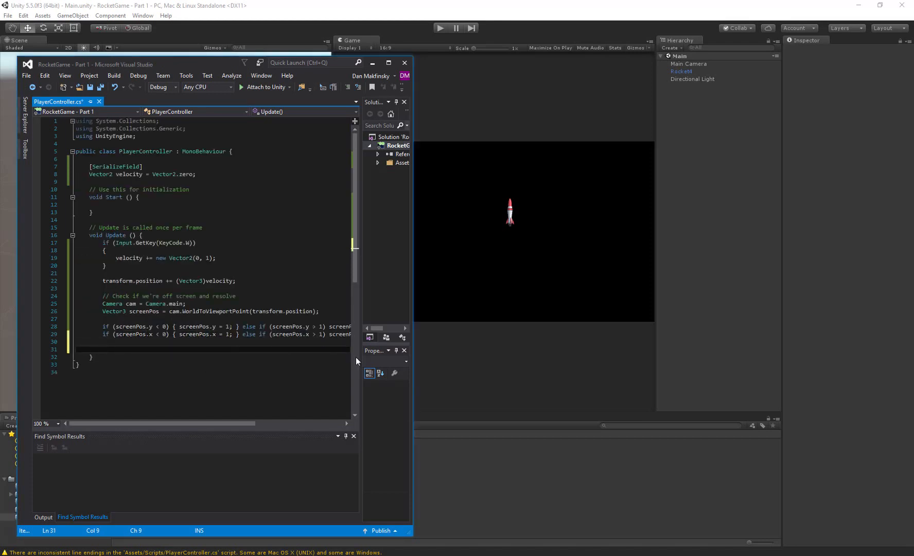
pyautogui.write('transform.p')
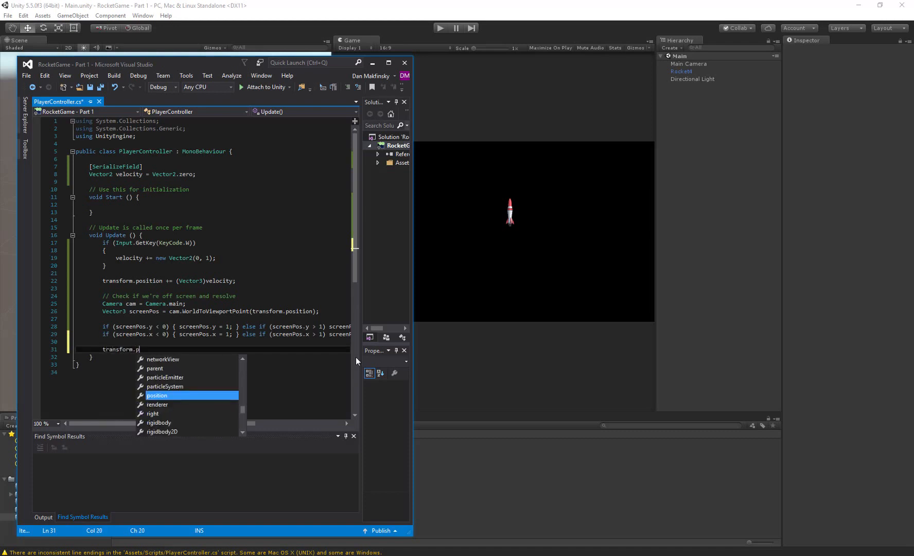
pyautogui.press('Tab')
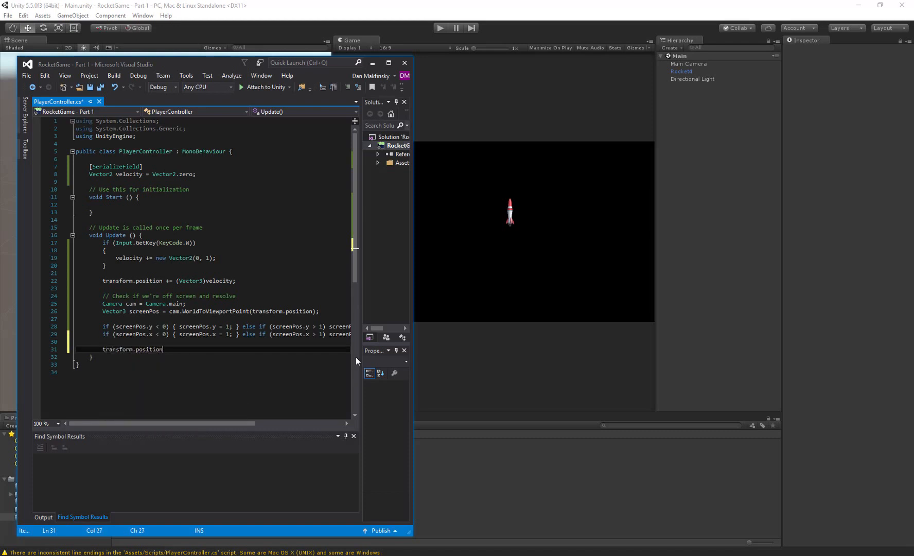
pyautogui.write('= cam')
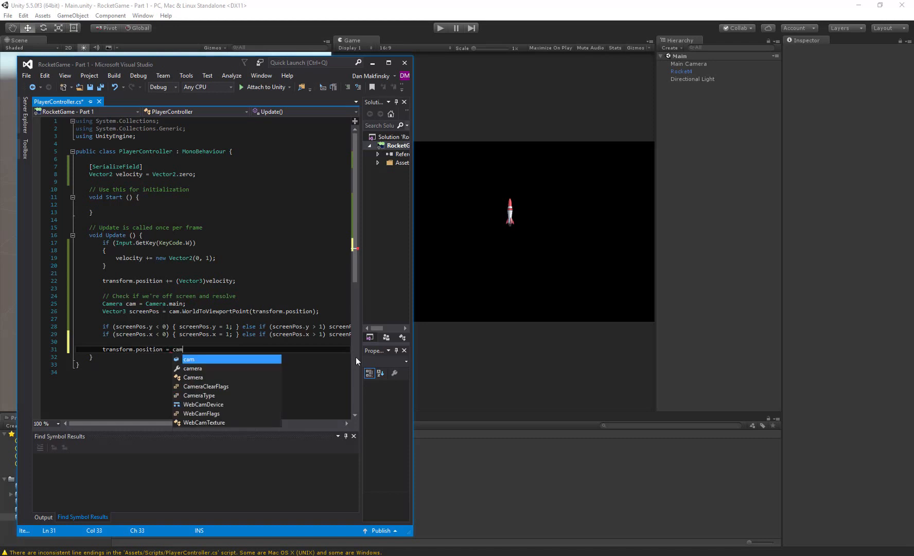
pyautogui.write('.View')
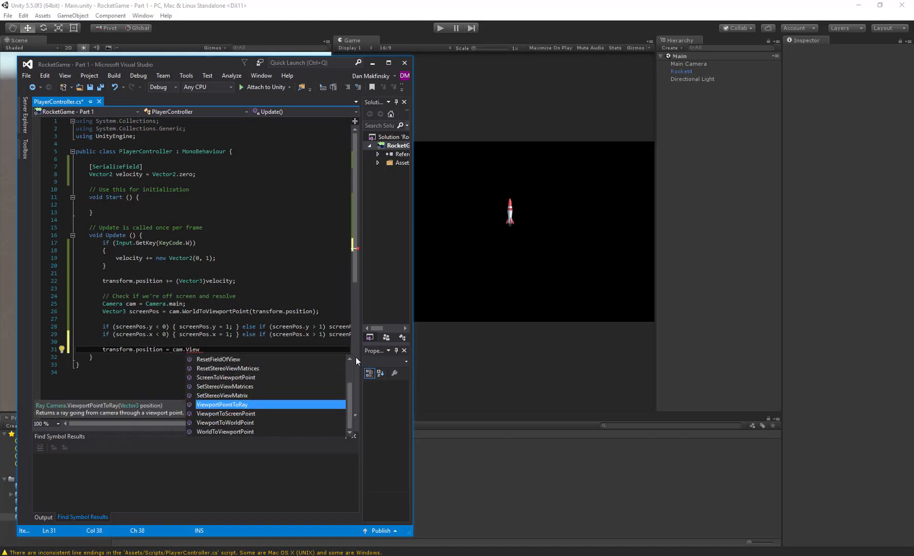
pyautogui.press('Down')
pyautogui.press('Down')
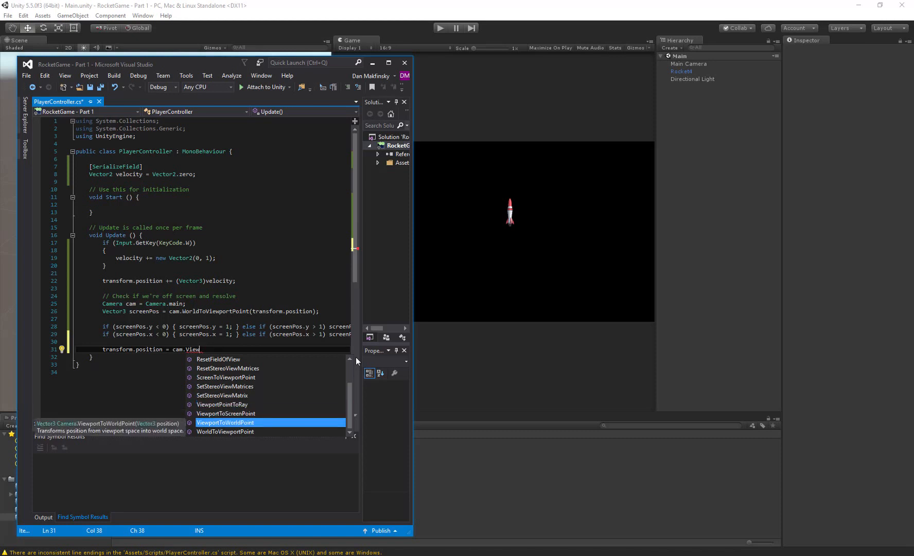
pyautogui.write('portToWorldPoint(s')
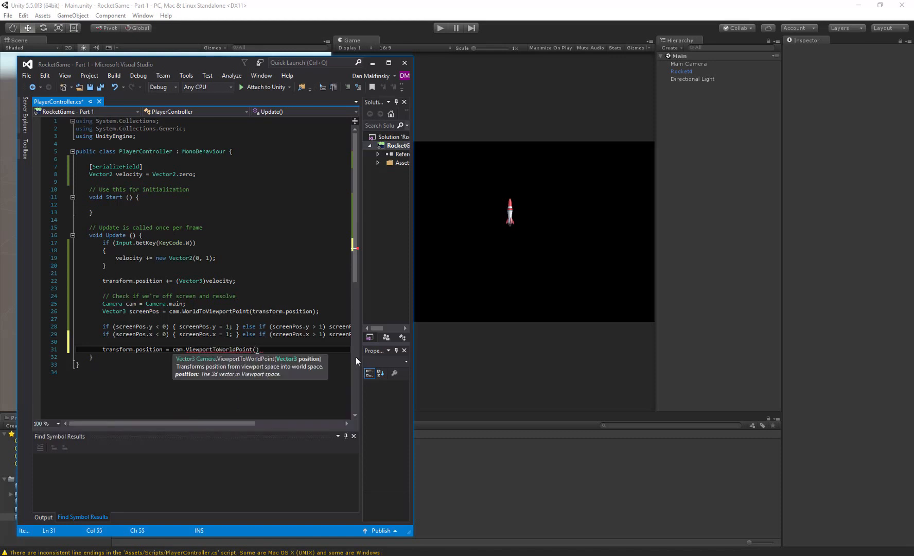
pyautogui.write('creenPos')
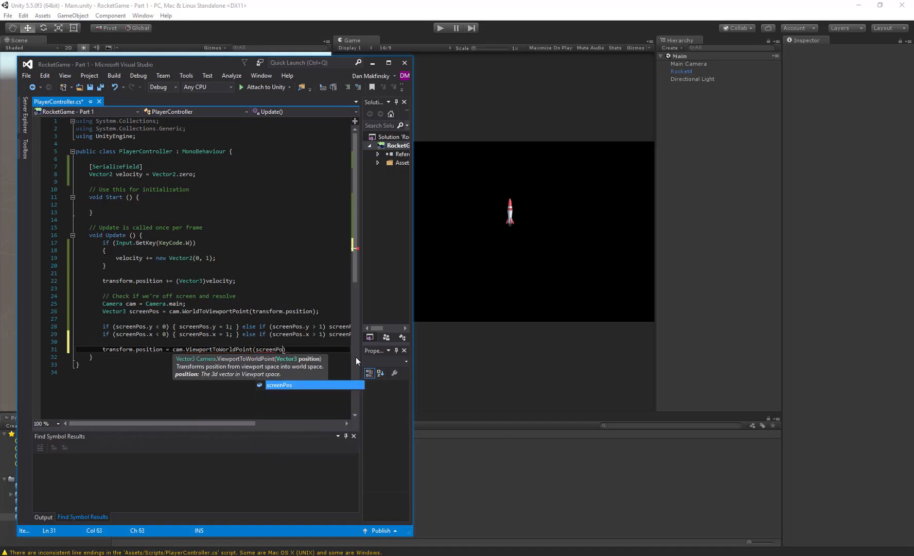
pyautogui.write(');')
pyautogui.hotkey('ctrl', 's')
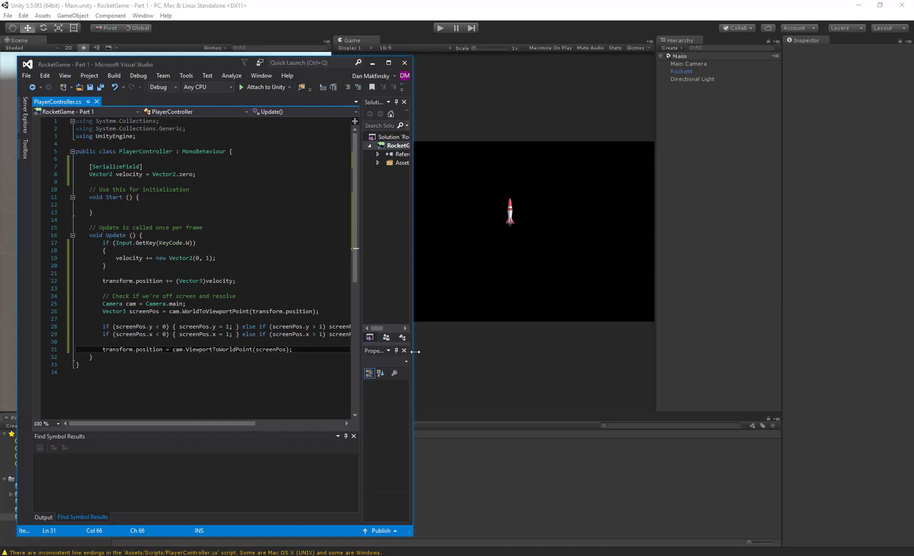
# - Widen the code editor window to fit the long check lines and examine the camera declaration in Update
pyautogui.moveTo(415, 352); pyautogui.dragTo(521, 363)
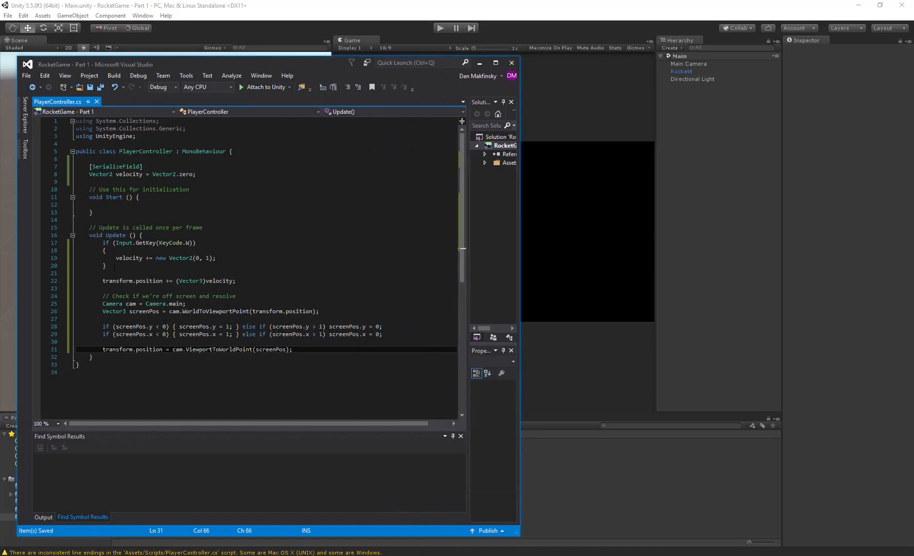
pyautogui.moveTo(102, 303); pyautogui.dragTo(186, 304)
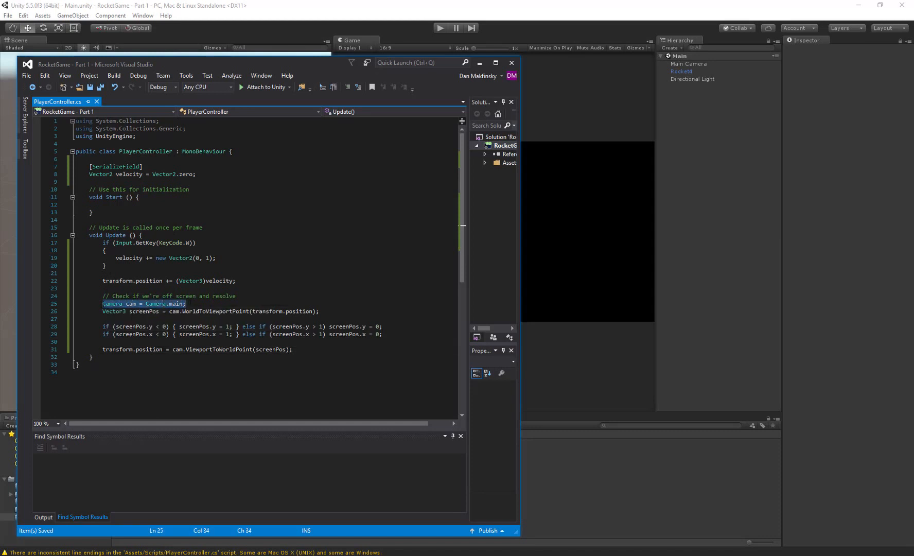
pyautogui.click(154, 303)
pyautogui.doubleClick(176, 304)
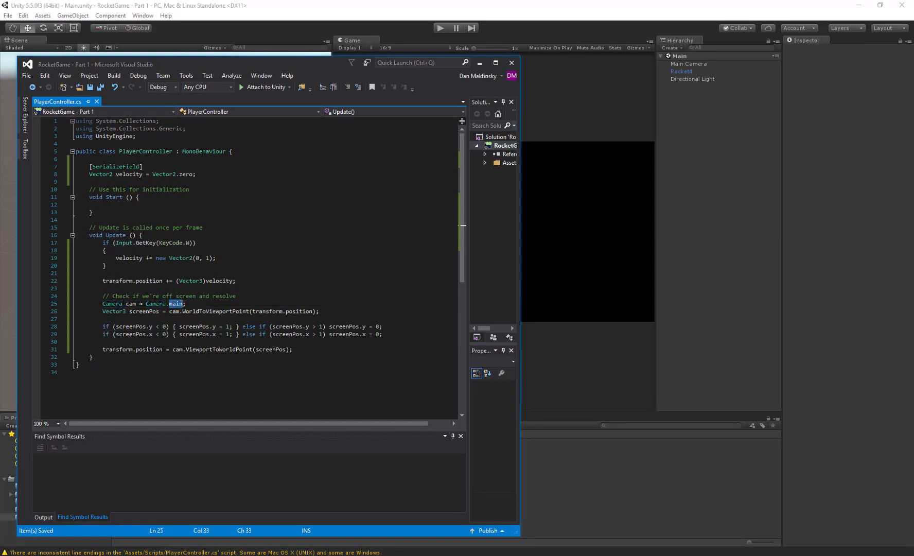
pyautogui.click(135, 304)
pyautogui.doubleClick(135, 304)
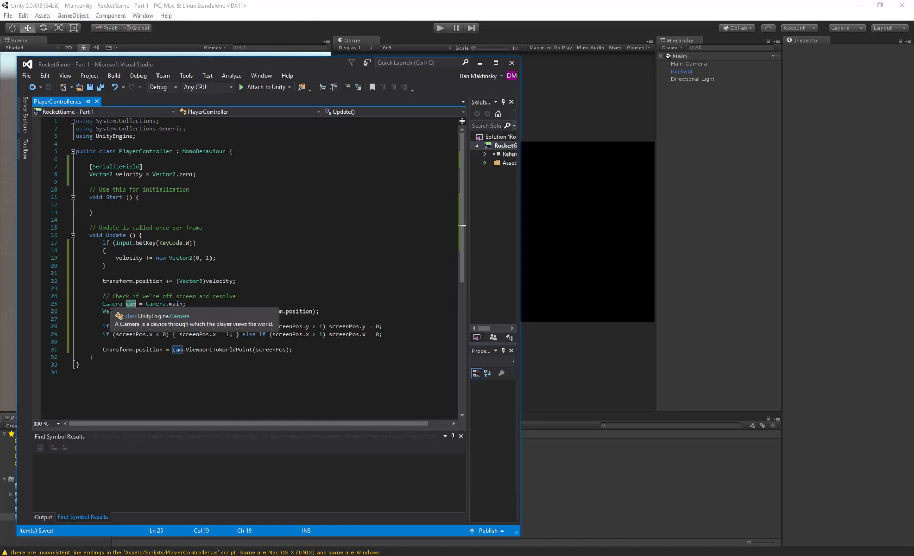
# - Move the line "Camera cam = Camera.main;" out of Update and into the Start method
pyautogui.moveTo(102, 304); pyautogui.dragTo(187, 303)
pyautogui.hotkey('ctrl', 'c')
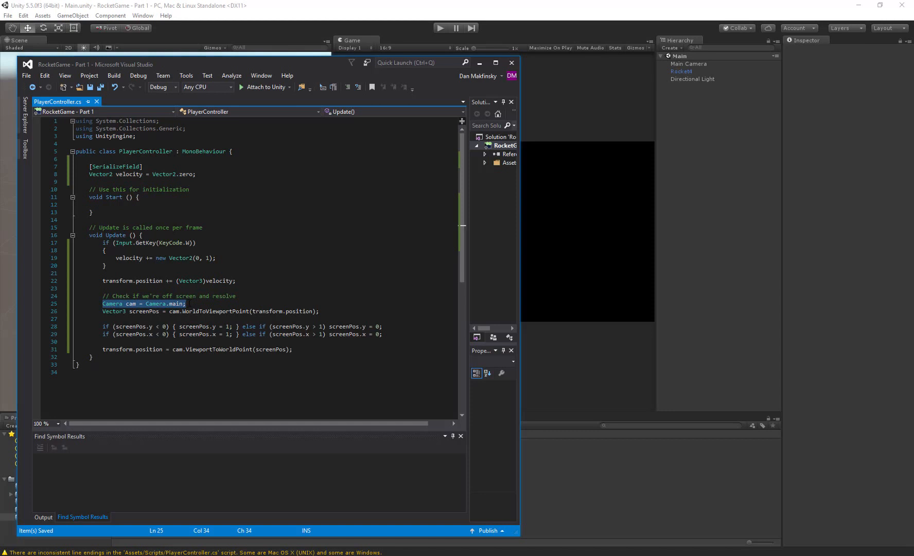
pyautogui.press('Delete')
pyautogui.click(141, 205)
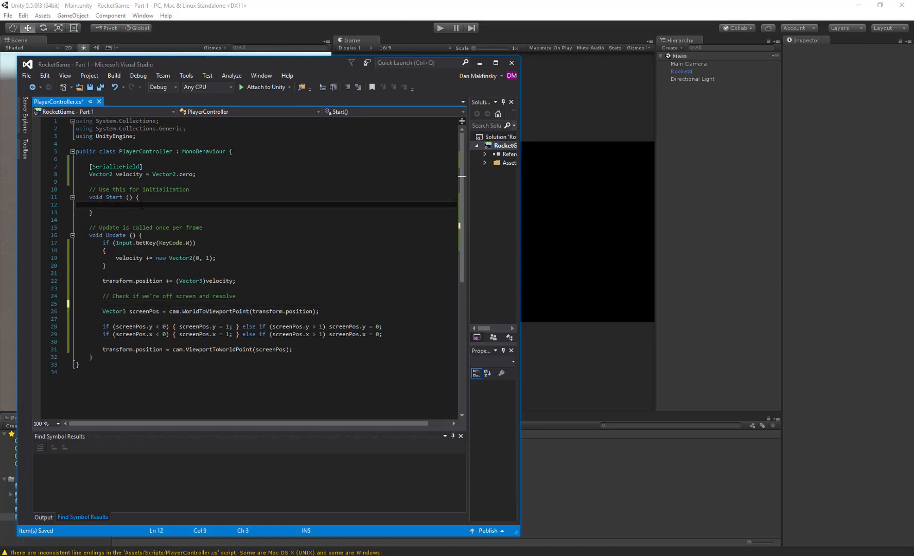
pyautogui.hotkey('ctrl', 'v')
# - Declare the class field "Camera cam;" below the velocity field, set off by blank lines
pyautogui.click(144, 181)
pyautogui.press('Return')
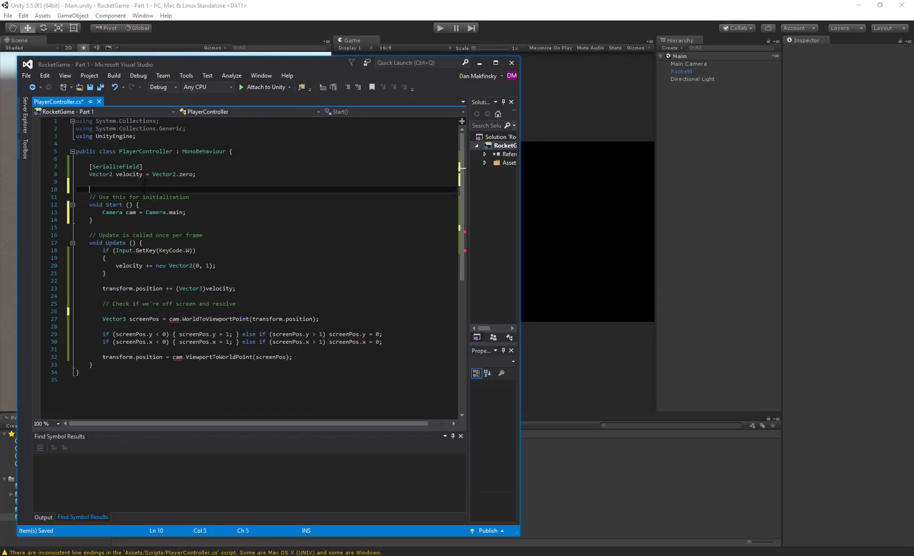
pyautogui.press('Return')
pyautogui.press('Up')
pyautogui.write('Camera c')
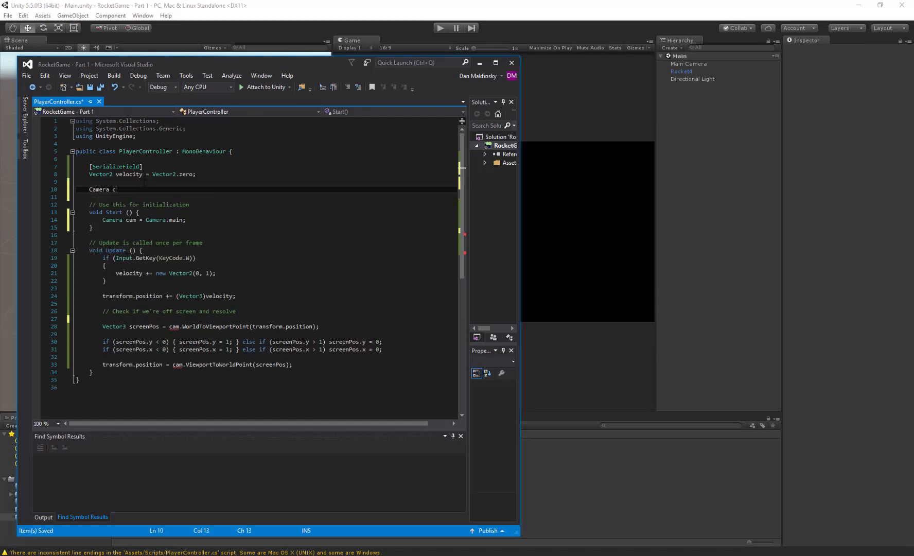
pyautogui.write('am;')
# - Remove the Camera type in Start so the line reads "cam = Camera.main;"
pyautogui.press('Down')
pyautogui.press('Down')
pyautogui.press('Down')
pyautogui.press('Down')
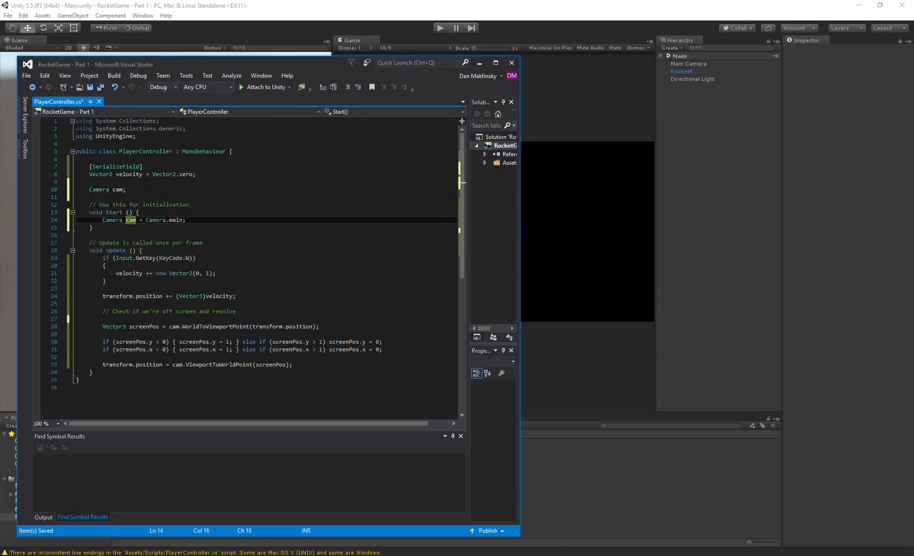
pyautogui.hotkey('ctrl', 'BackSpace')
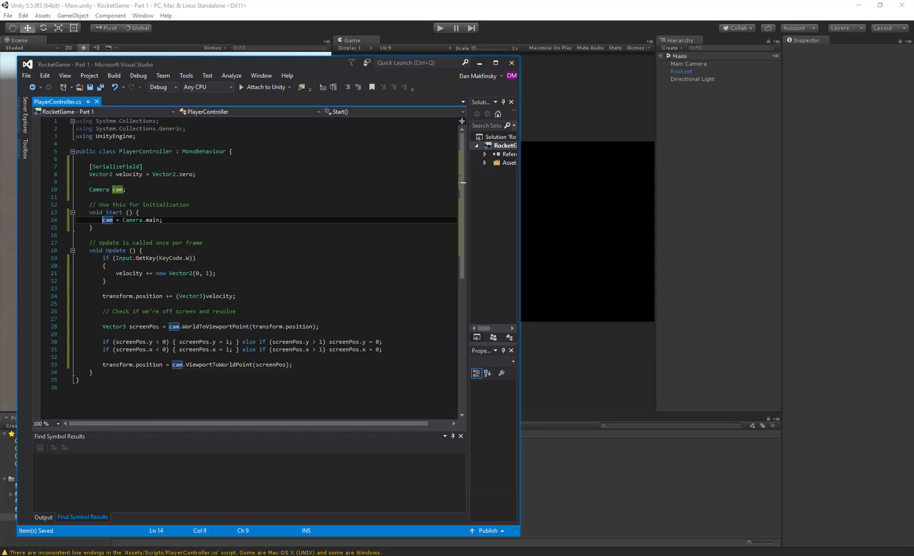
# - Delete the blank line below the "Check if we're off screen and resolve" comment and save the script
pyautogui.click(132, 304)
pyautogui.click(132, 319)
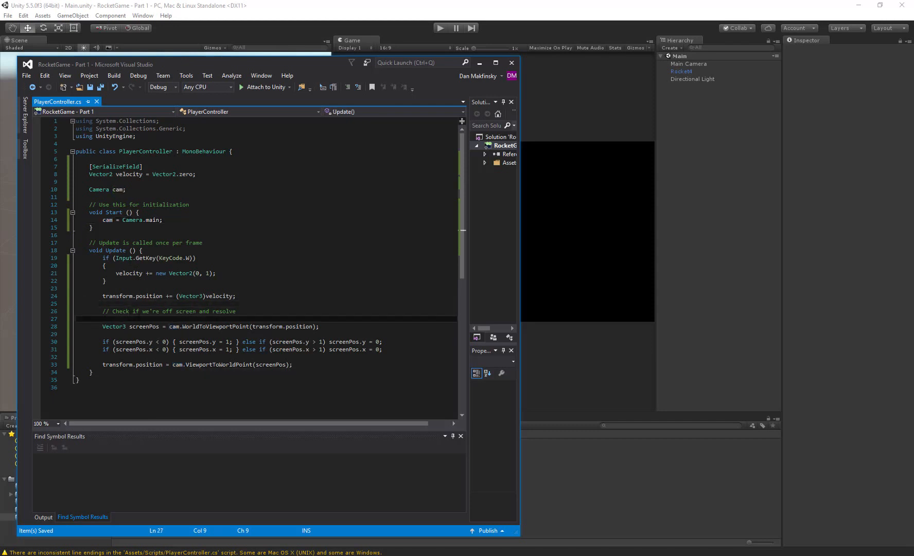
pyautogui.press('Delete')
pyautogui.hotkey('ctrl', 's')
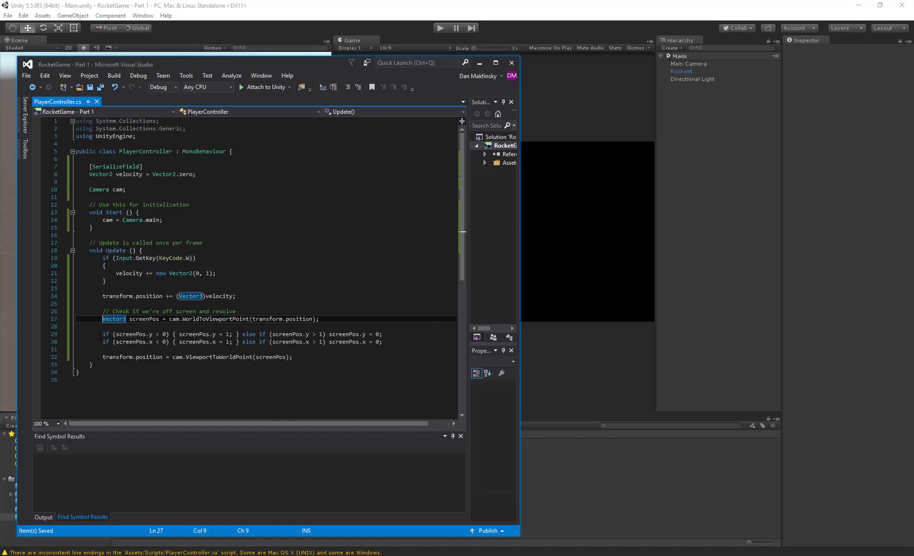
# - Review the vertical wrap check and the final position assignment in Update
pyautogui.moveTo(102, 334); pyautogui.dragTo(389, 334)
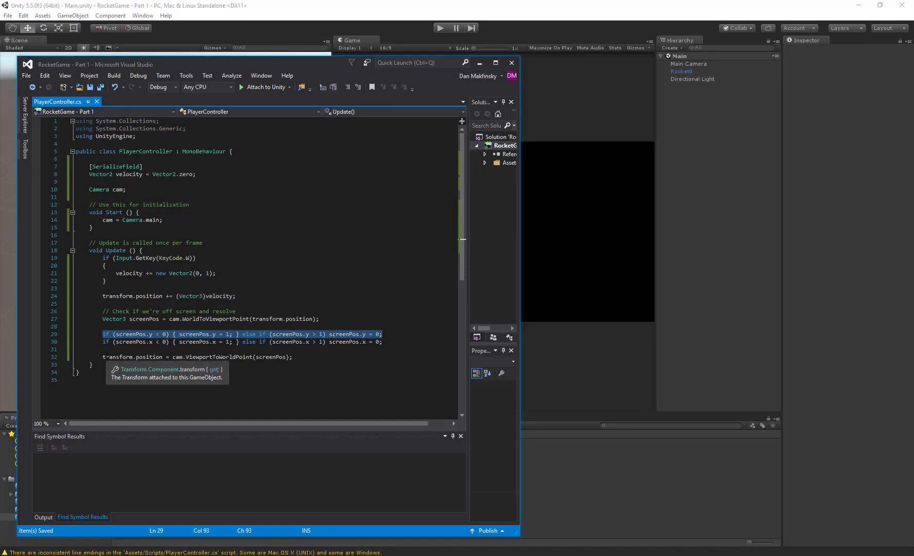
pyautogui.moveTo(106, 355); pyautogui.dragTo(305, 359)
pyautogui.click(305, 359)
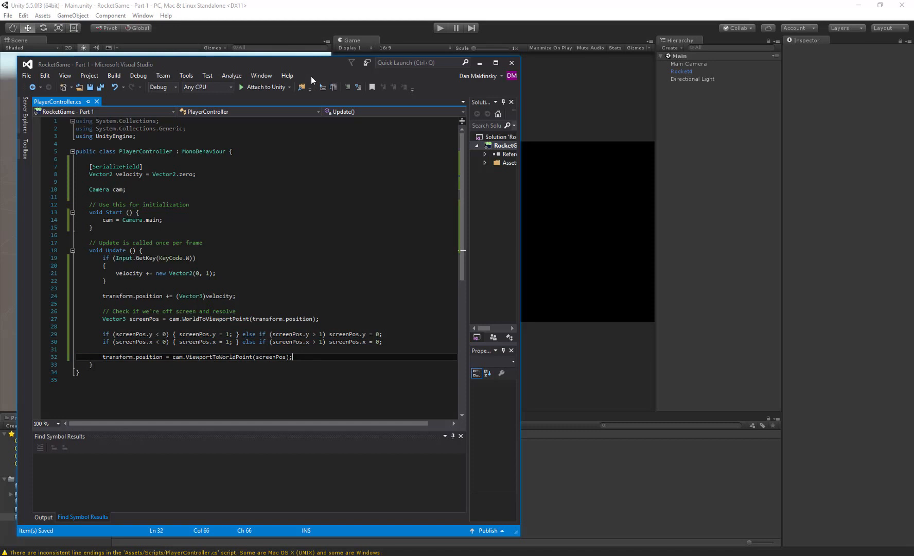
# - Switch to Unity, play-test the rocket's movement and screen wrapping, and stop the game
pyautogui.click(327, 11)
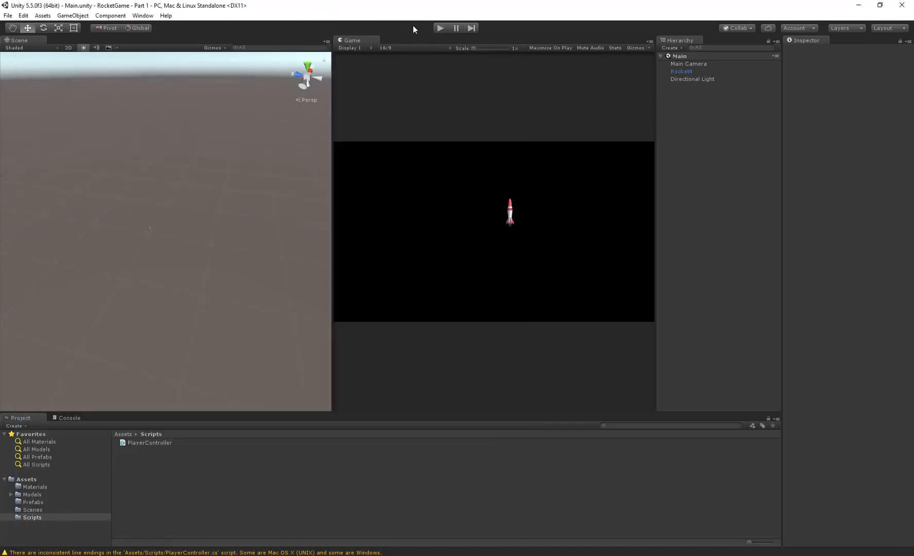
pyautogui.click(439, 28)
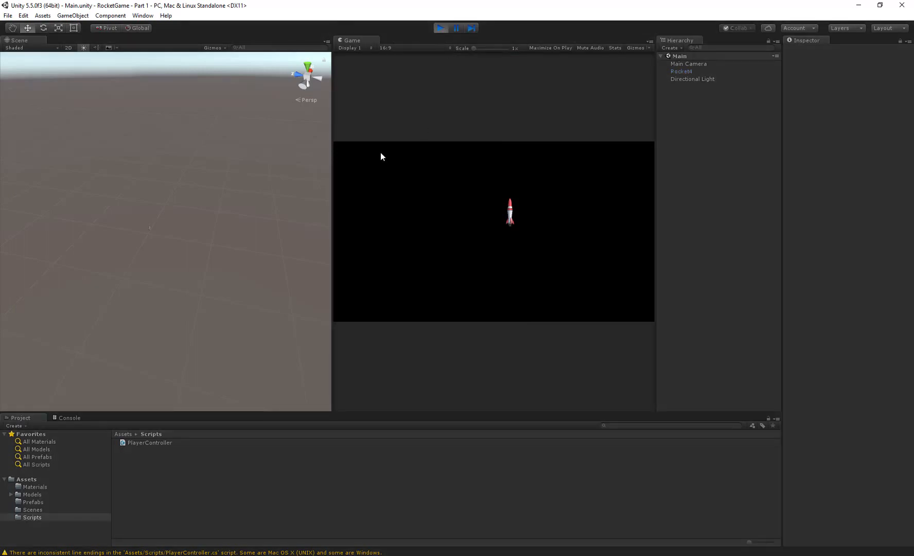
pyautogui.press('space')
pyautogui.press('space')
pyautogui.click(440, 27)
# - Back in Visual Studio, change the velocity increment to "new Vector2(0, 1 * Time.deltaTime)" and save the script
pyautogui.hotkey('alt', 'Tab')
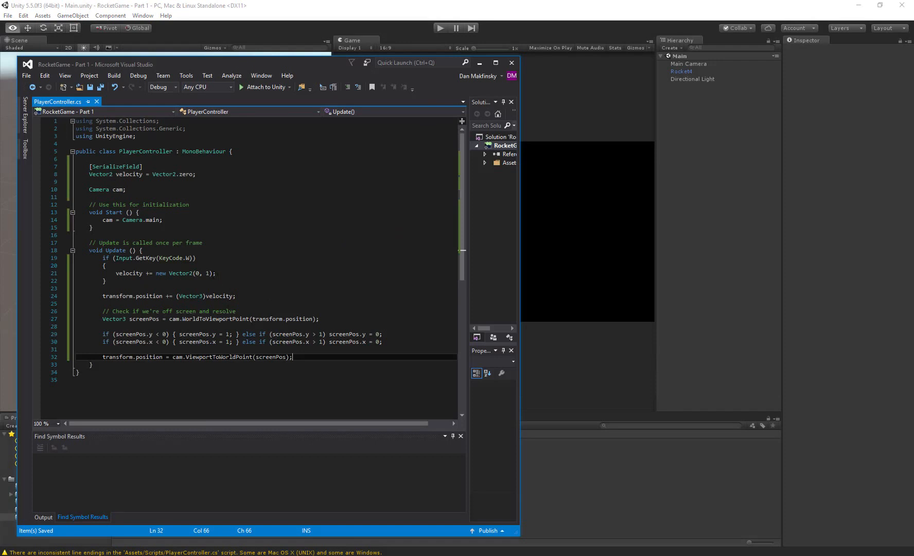
pyautogui.click(246, 269)
pyautogui.write('* t')
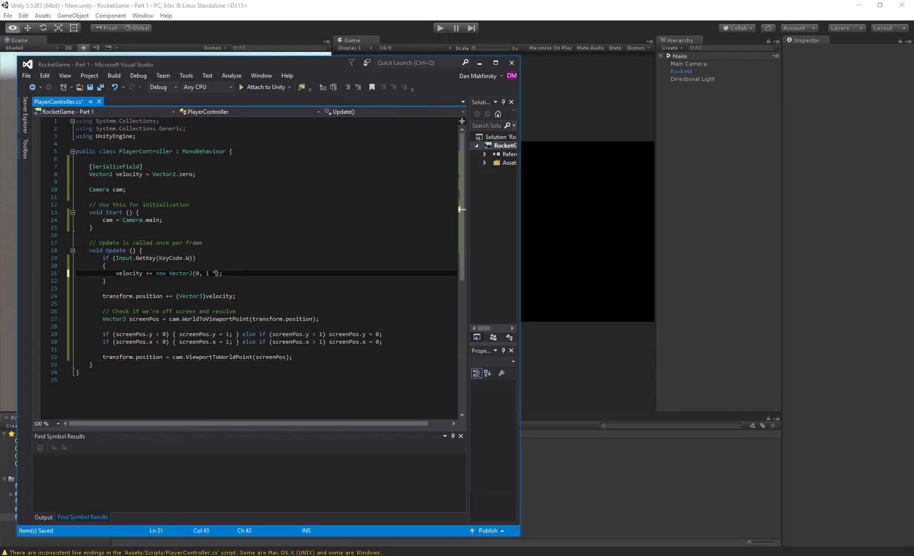
pyautogui.write('ime.deltaTime')
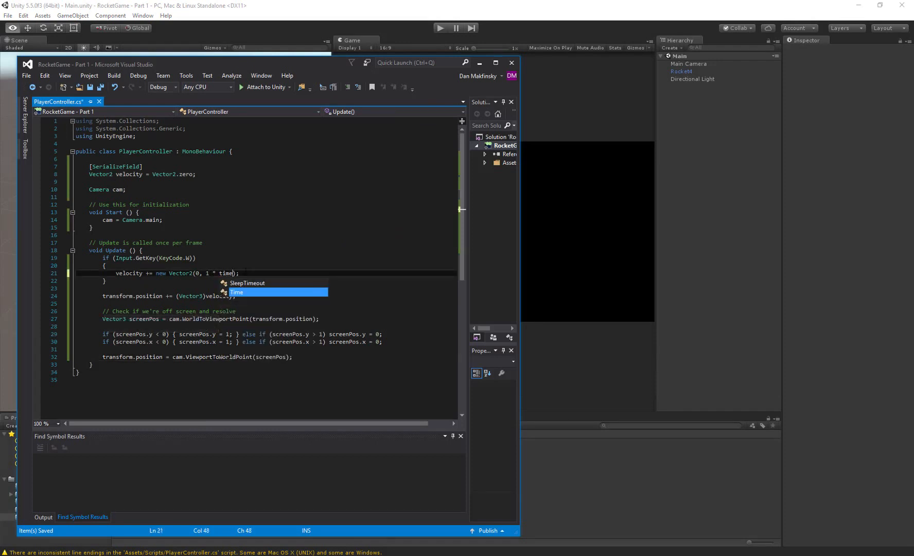
pyautogui.hotkey('ctrl', 's')
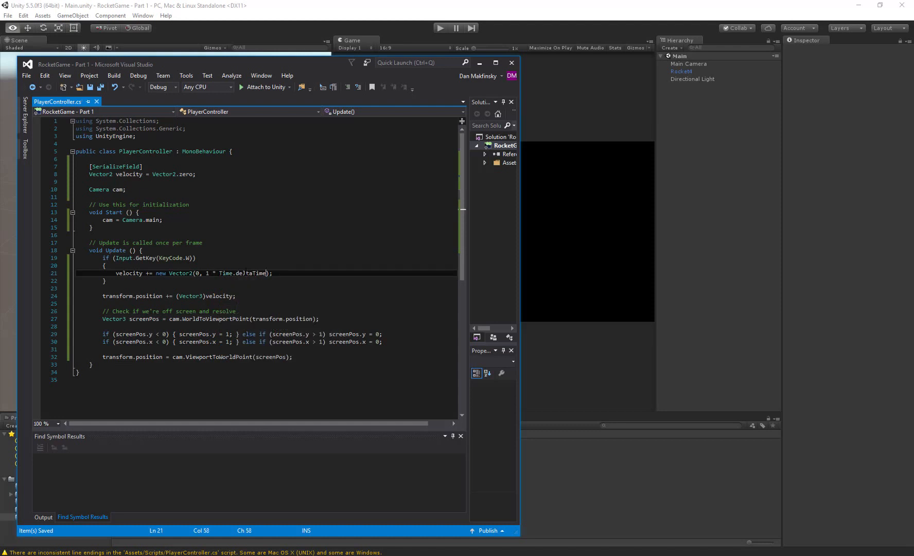
# - Return to Unity and run the game to test the frame-time-scaled rocket movement
pyautogui.click(289, 19)
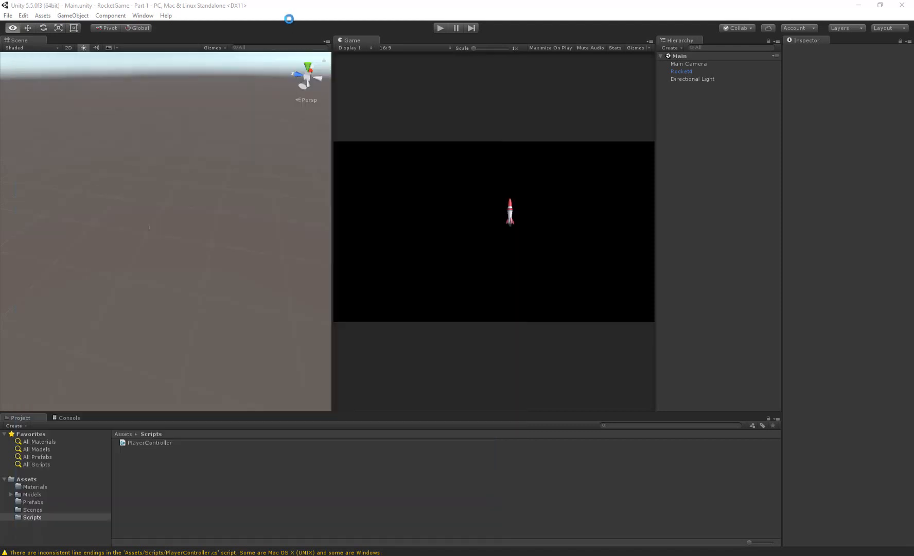
pyautogui.click(438, 28)
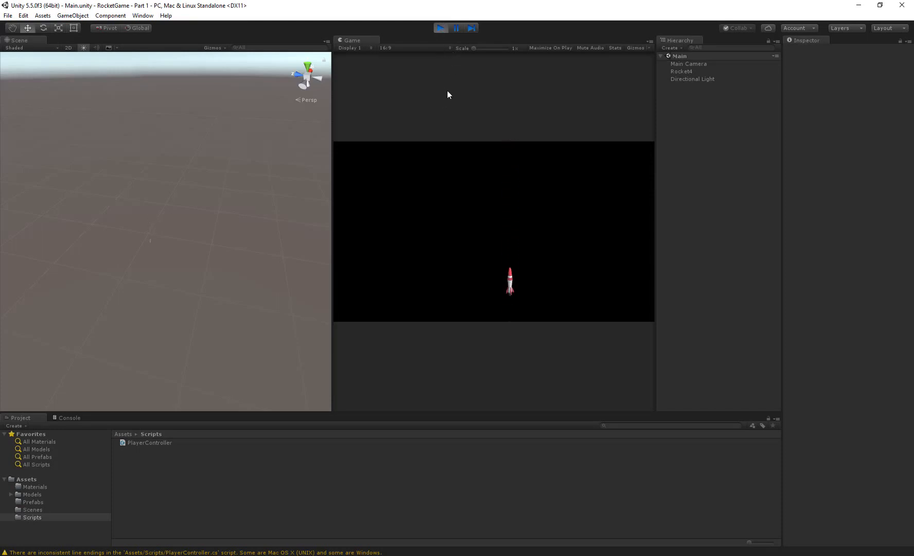
# - Stop the game and, in Visual Studio, add an empty "if (Input.GetKey(KeyCode.A))" block below the W-key block in Update
pyautogui.click(444, 26)
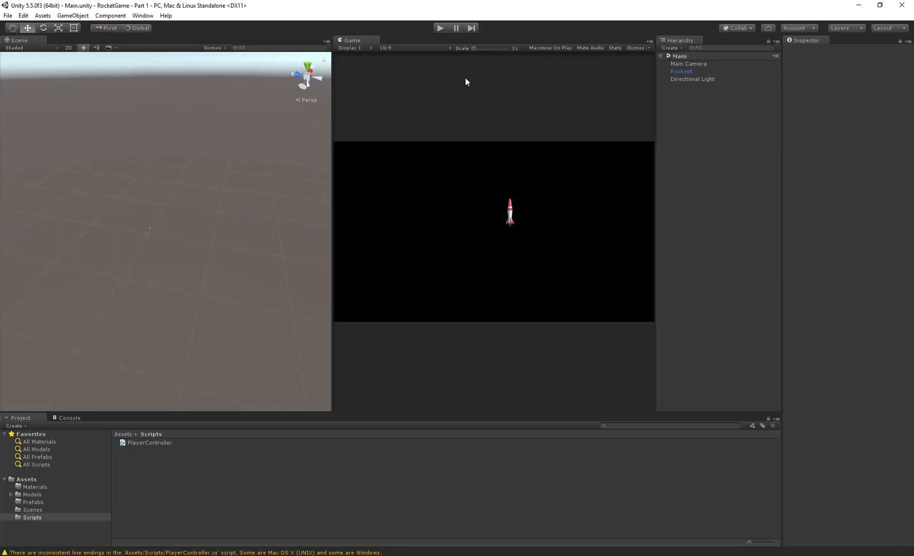
pyautogui.hotkey('alt', 'Tab')
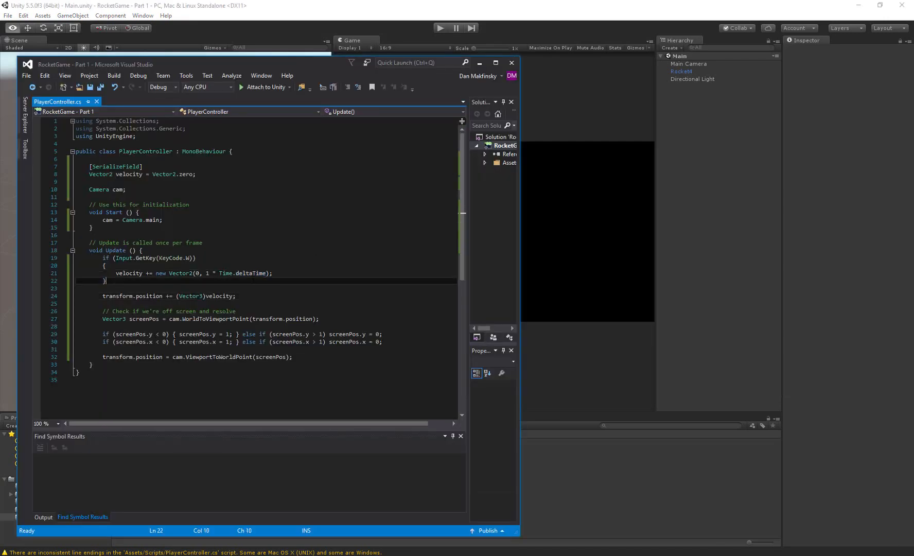
pyautogui.press('Return')
pyautogui.press('Return')
pyautogui.write('if (')
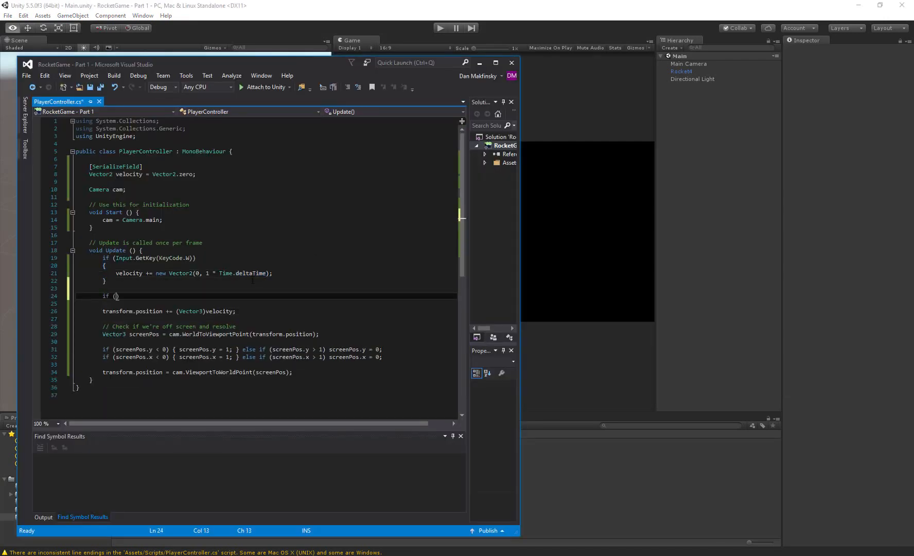
pyautogui.write('Input.G')
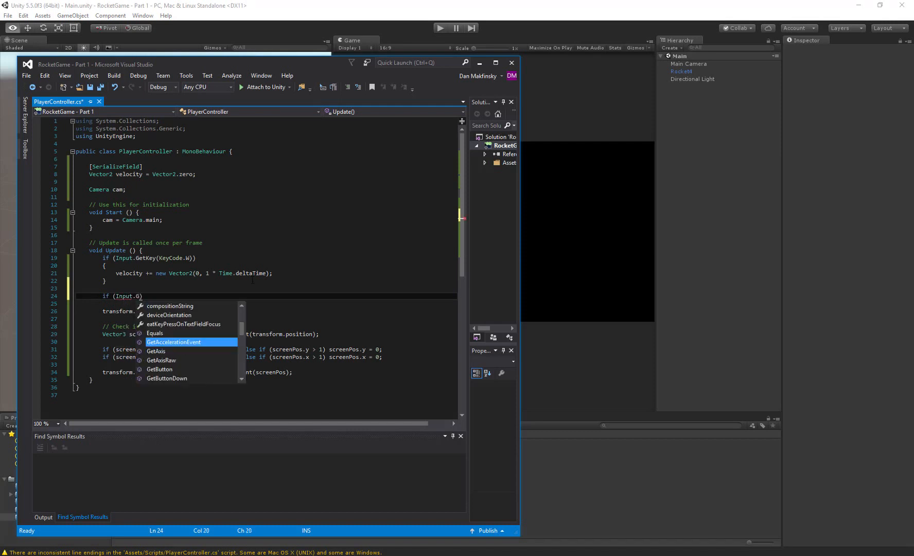
pyautogui.write('etKey(')
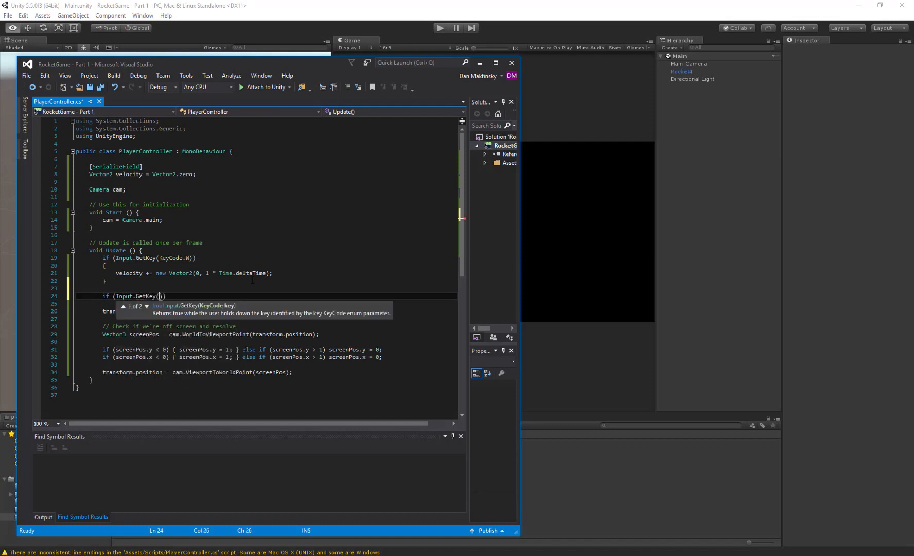
pyautogui.write('Keycode')
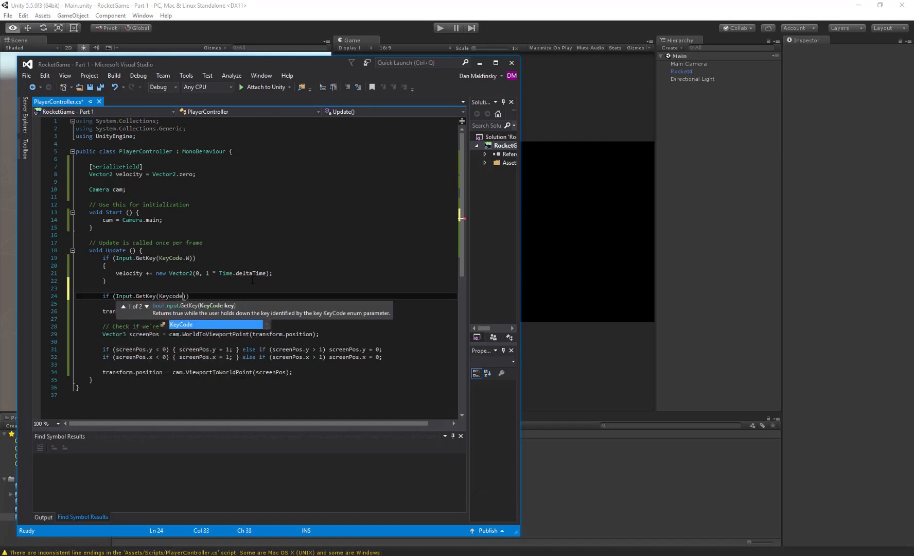
pyautogui.write('.')
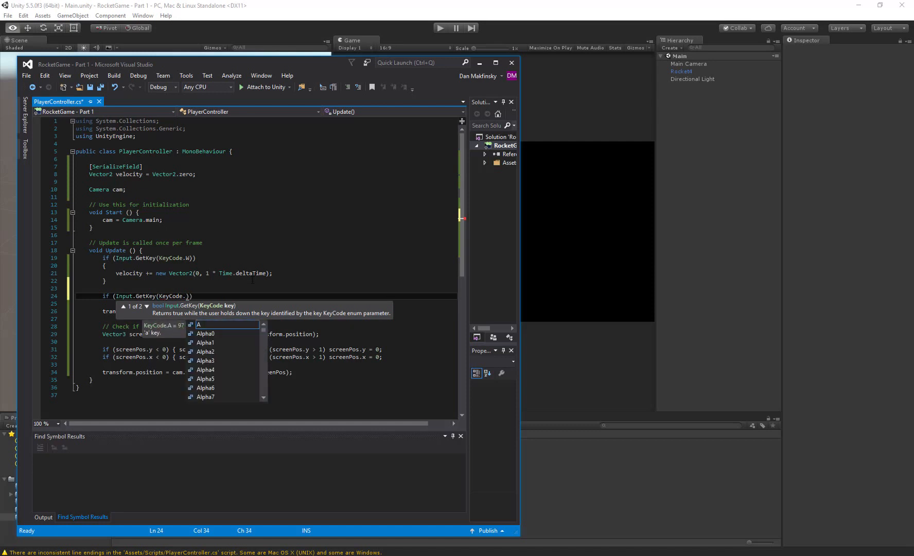
pyautogui.write('A)) {')
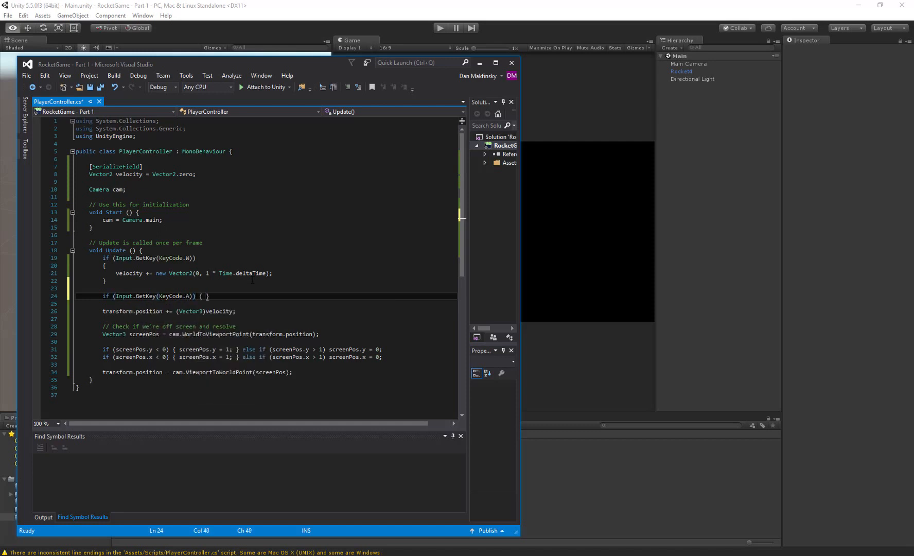
pyautogui.press('Return')
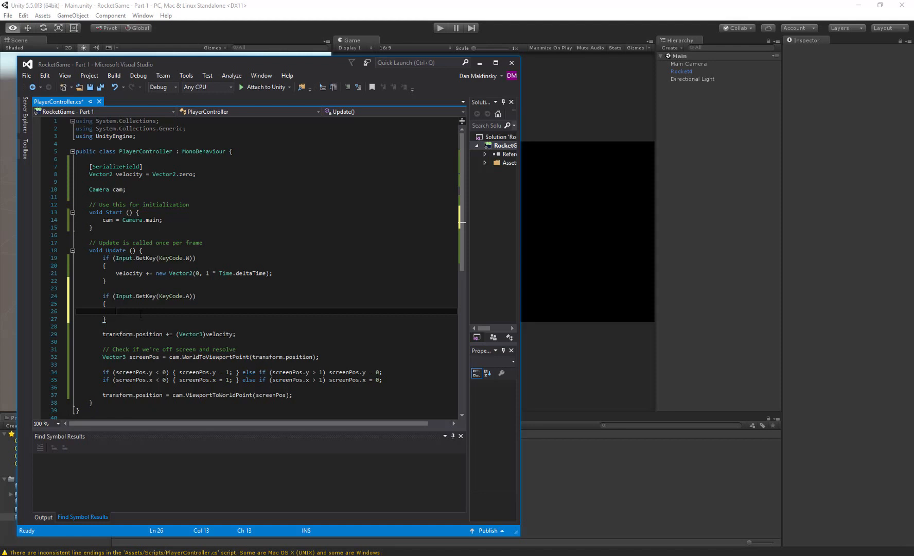
# - Inside the A-key block, write a transform.Rotate call taking a new Vector3 with 0 as its first component
pyautogui.write('tt')
pyautogui.press('BackSpace')
pyautogui.write('ranf')
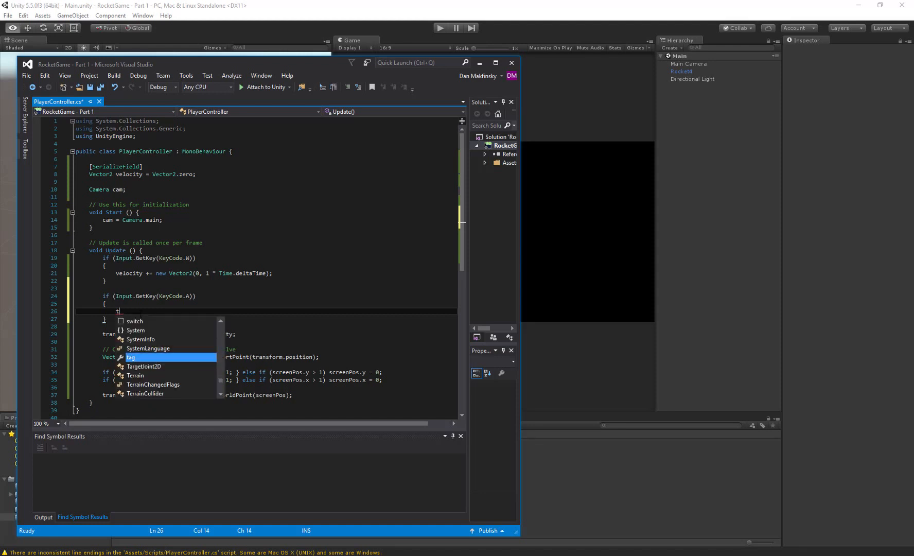
pyautogui.press('BackSpace')
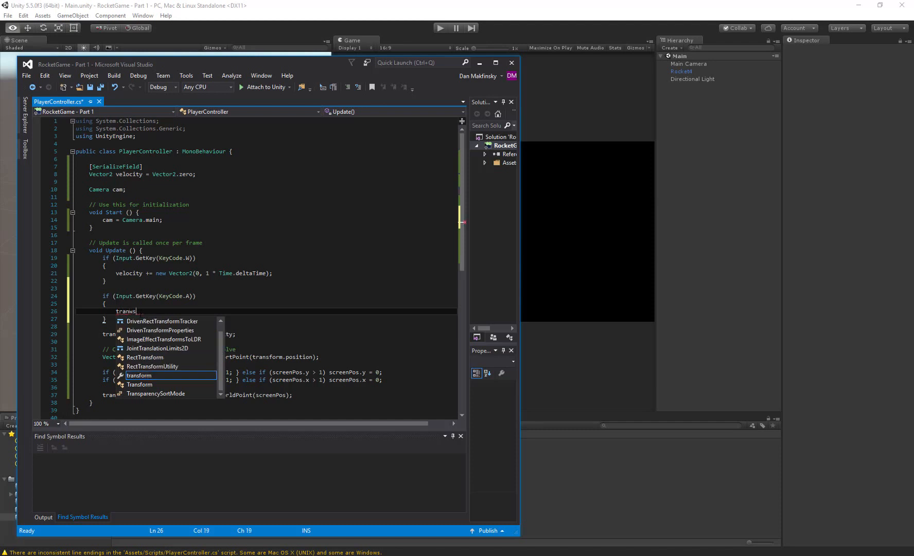
pyautogui.write('sform')
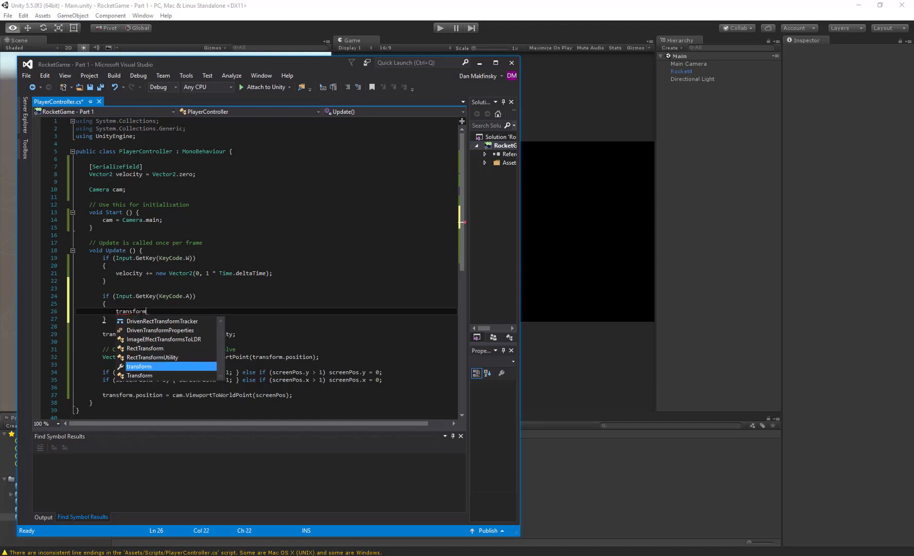
pyautogui.write('.rota')
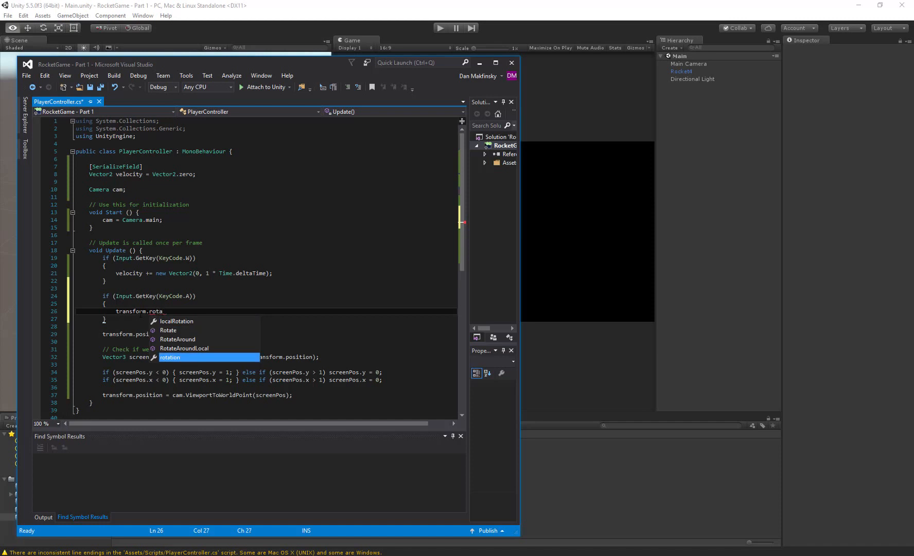
pyautogui.press('Up')
pyautogui.press('Tab')
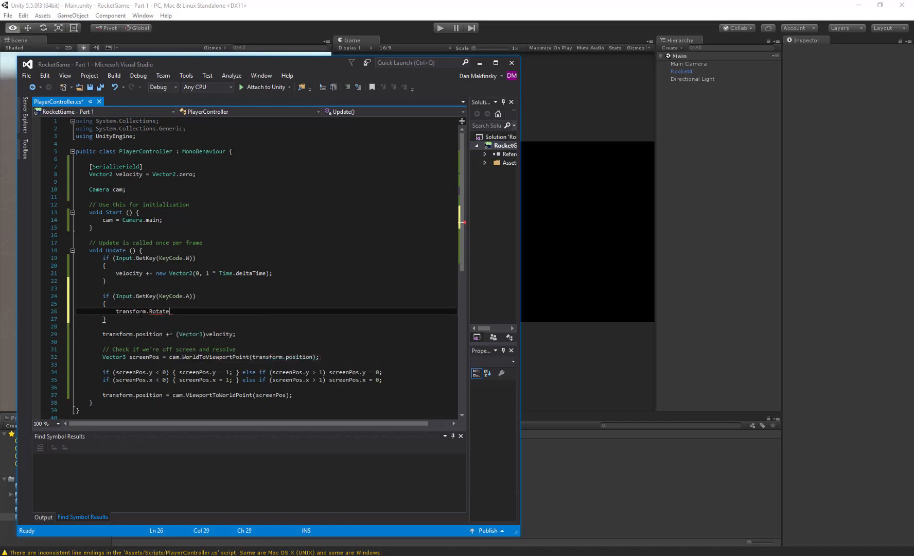
pyautogui.write('(new Vect')
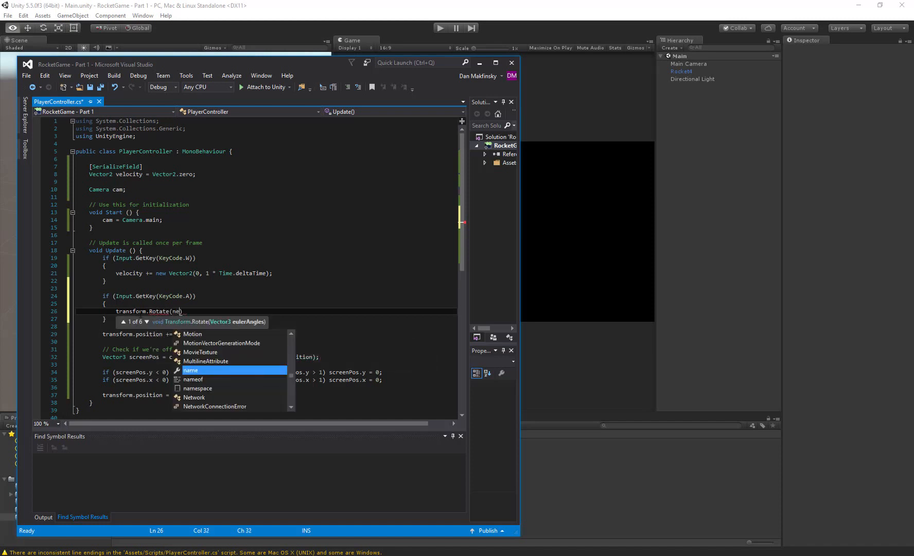
pyautogui.write('or3(')
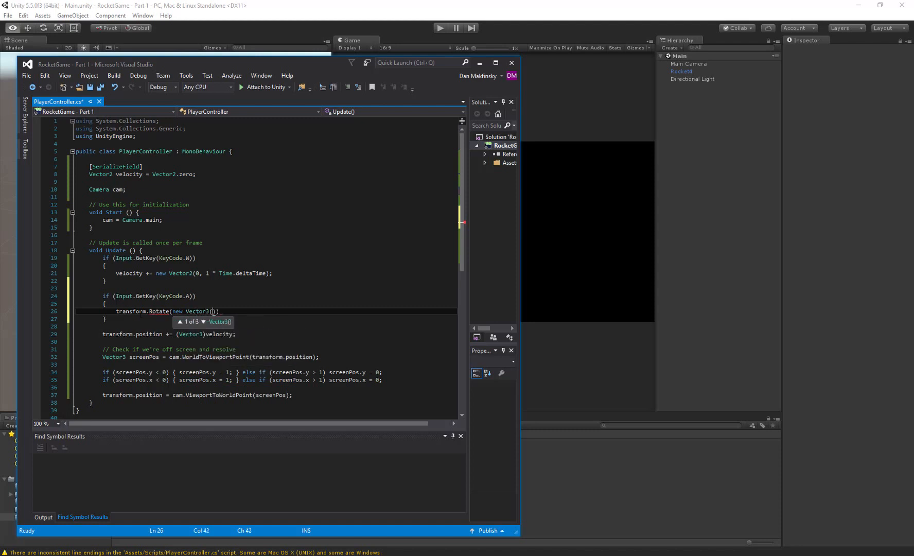
pyautogui.write('0, -2 Time')
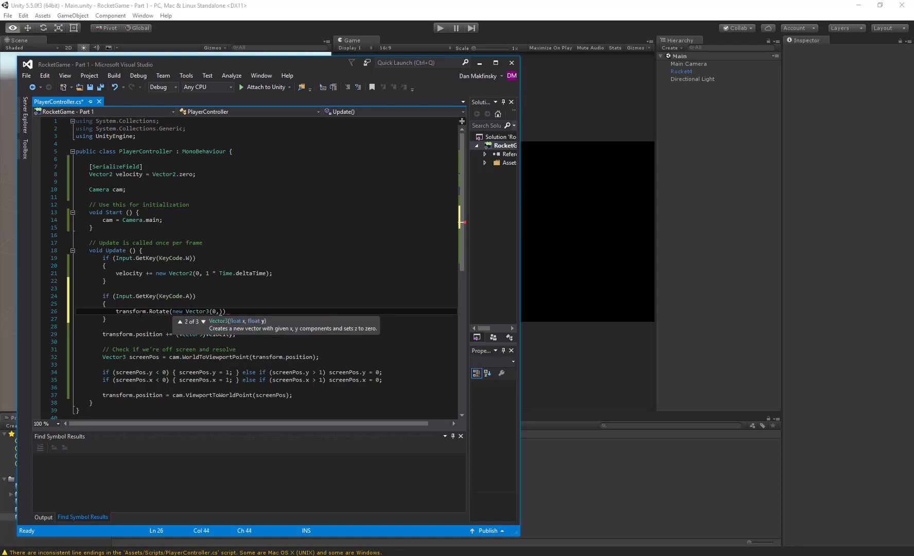
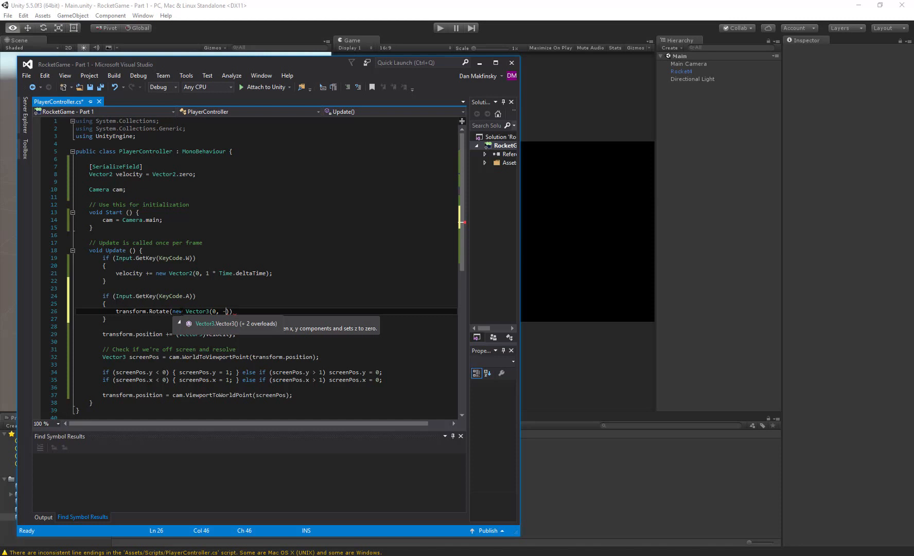
# - Complete the rotation vector with "-2 * Time.deltaTime" as its second component and 0 as its third, and save the script
pyautogui.write('2')
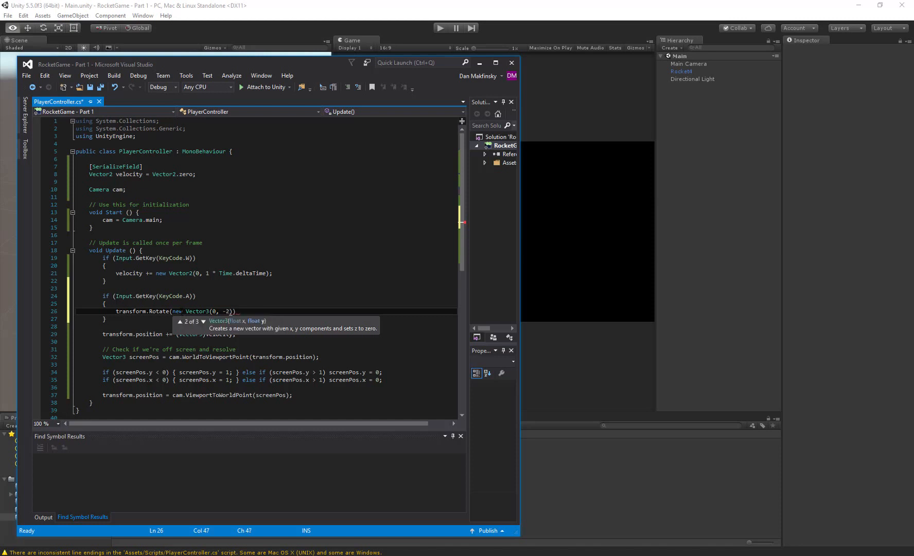
pyautogui.write(' Time')
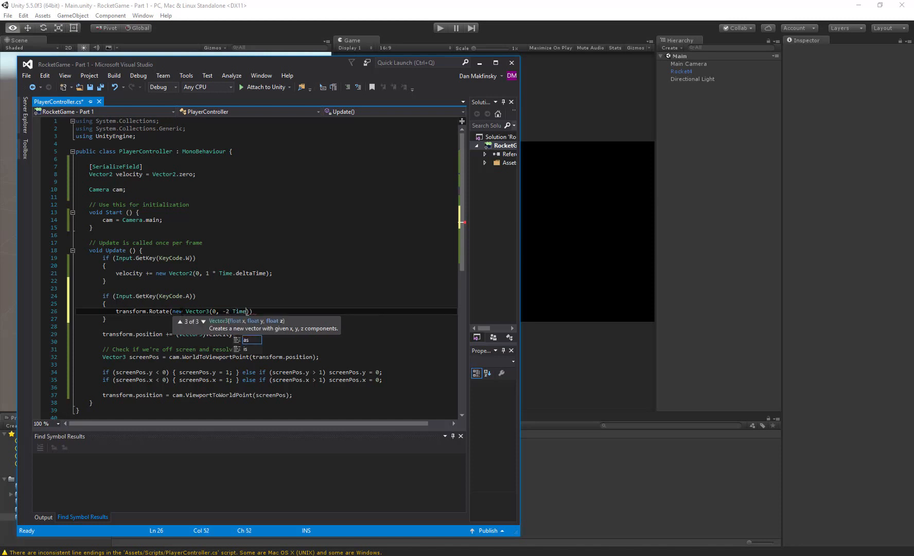
pyautogui.press('BackSpace')
pyautogui.press('BackSpace')
pyautogui.press('BackSpace')
pyautogui.press('BackSpace')
pyautogui.write('* Time')
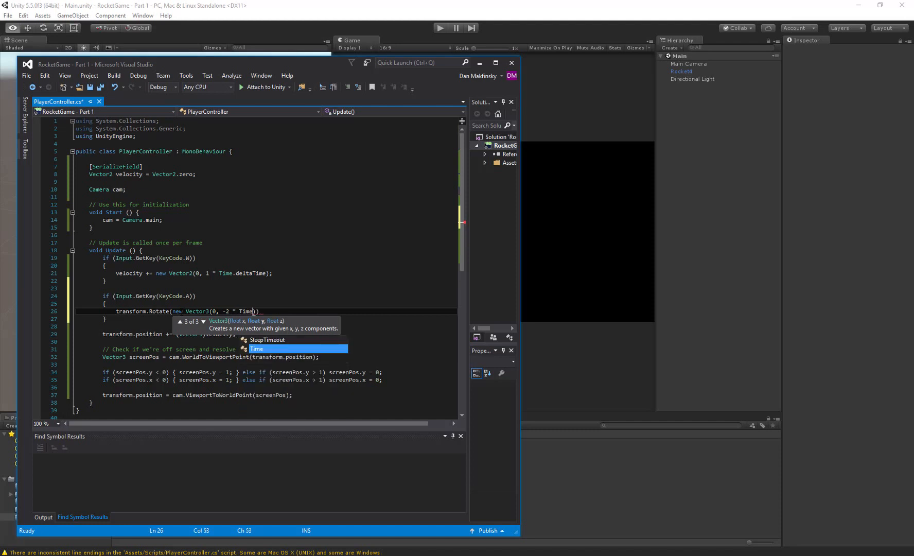
pyautogui.write('.deltati')
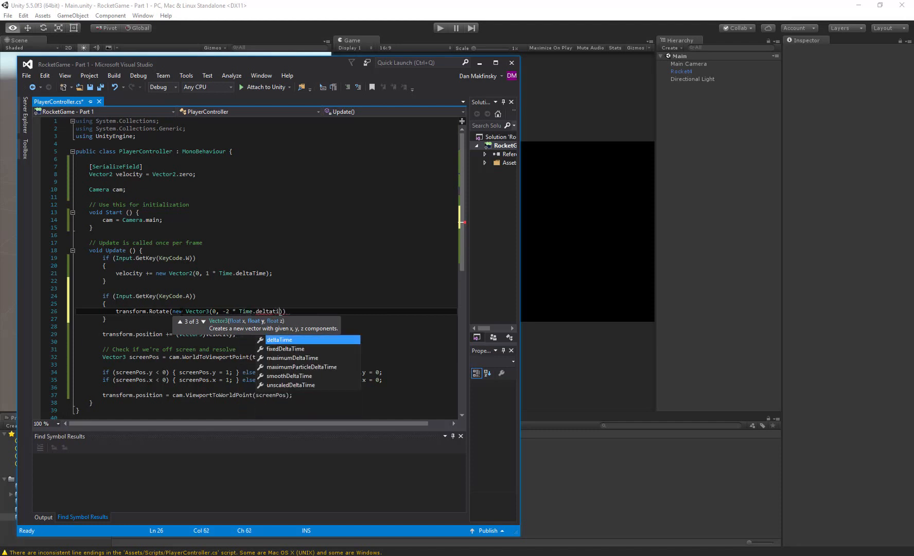
pyautogui.press('Tab')
pyautogui.write(', ')
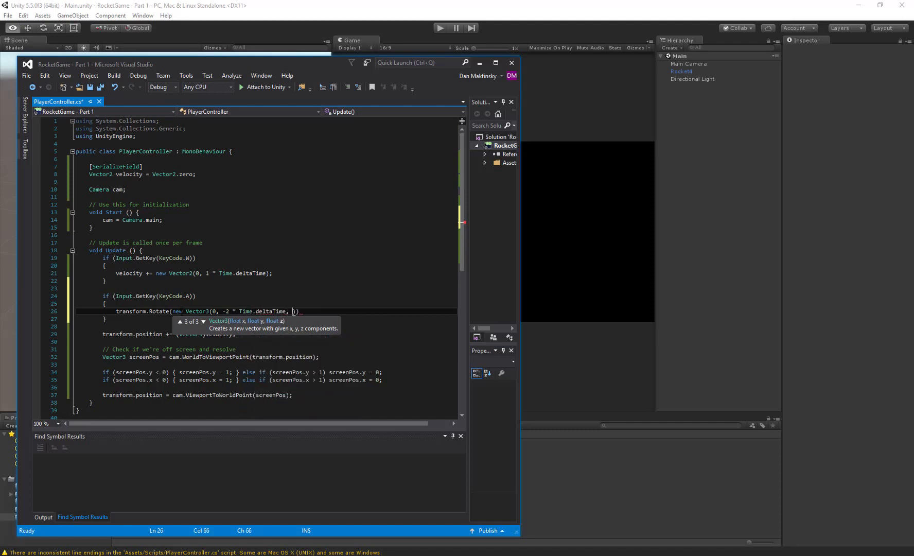
pyautogui.write('0));')
pyautogui.hotkey('ctrl', 's')
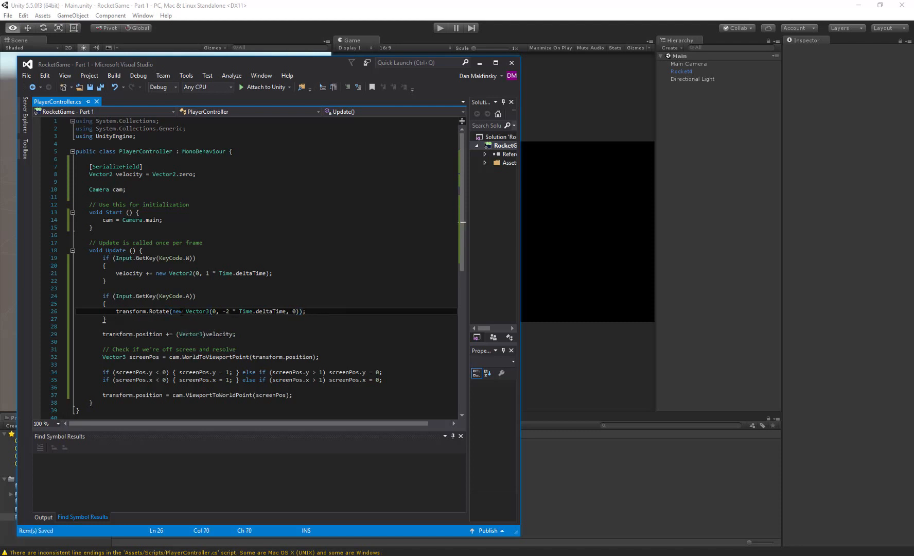
# - Switch to Unity, run the game to test the A-key rotation while inspecting Rocket4's Transform values, and stop it
pyautogui.click(264, 15)
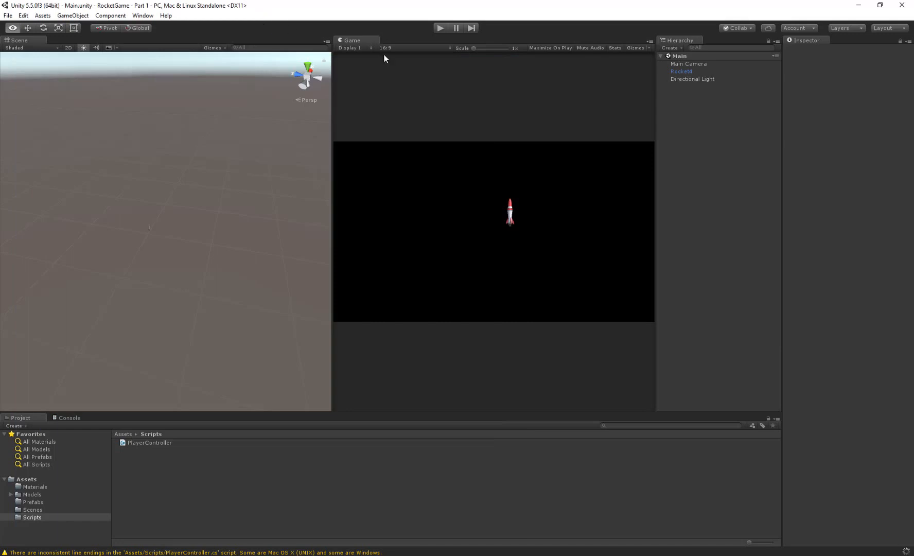
pyautogui.press('w')
pyautogui.click(441, 29)
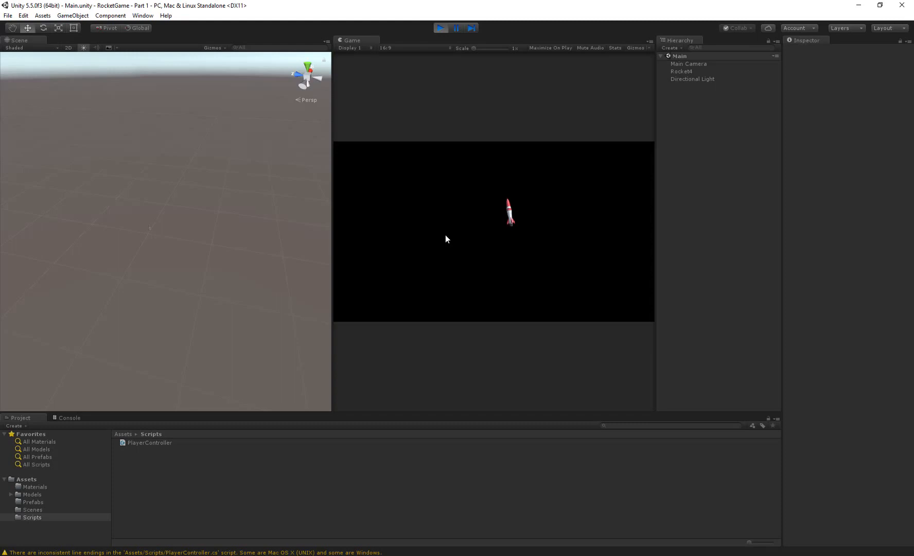
pyautogui.click(684, 71)
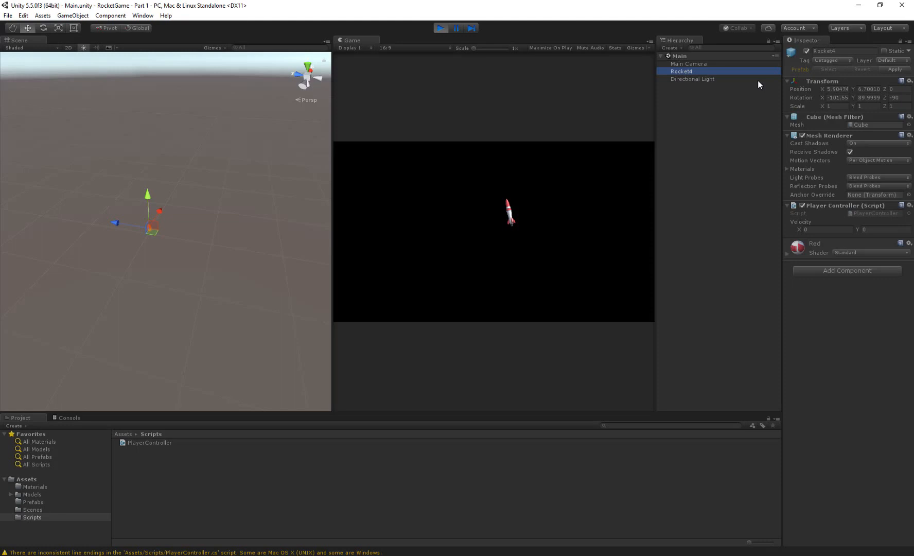
pyautogui.click(579, 192)
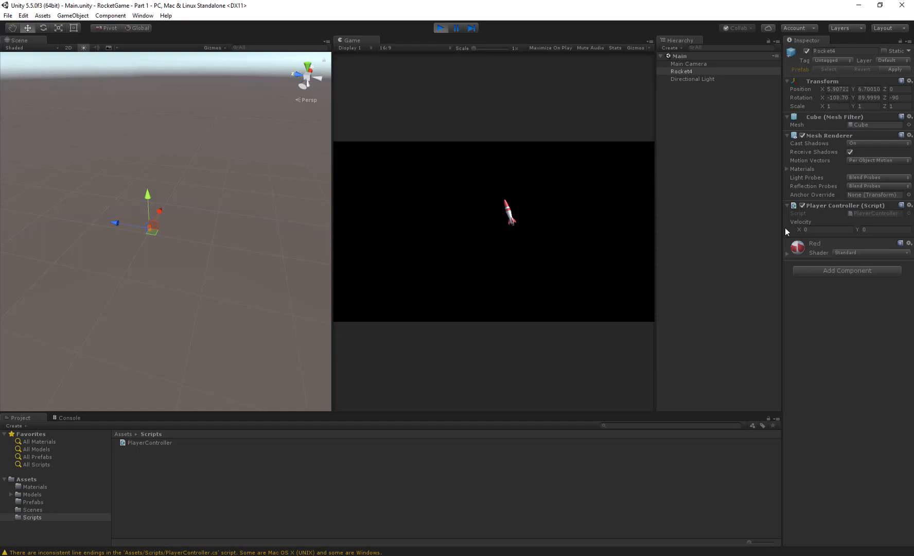
pyautogui.click(442, 27)
# - Back in Visual Studio, set the rotation speed in the transform.Rotate call to -10 and save the script
pyautogui.hotkey('alt', 'Tab')
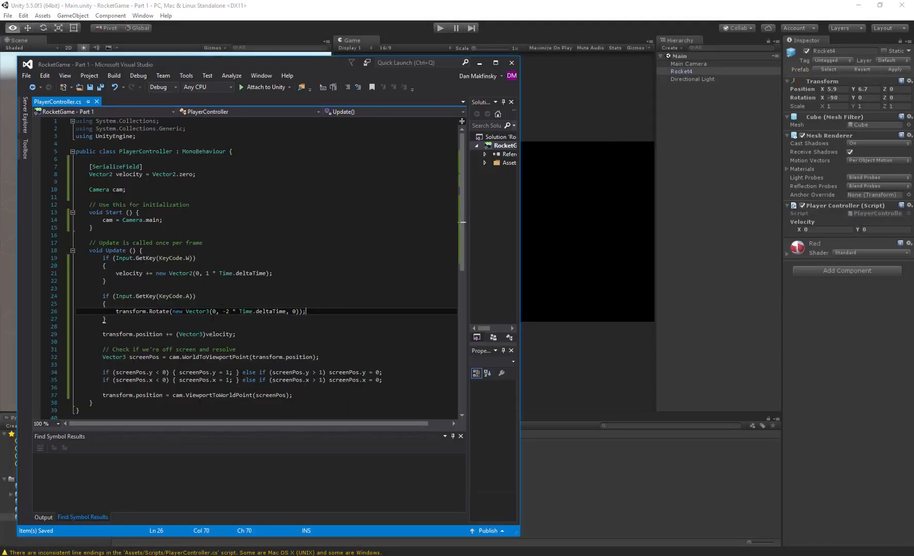
pyautogui.click(230, 312)
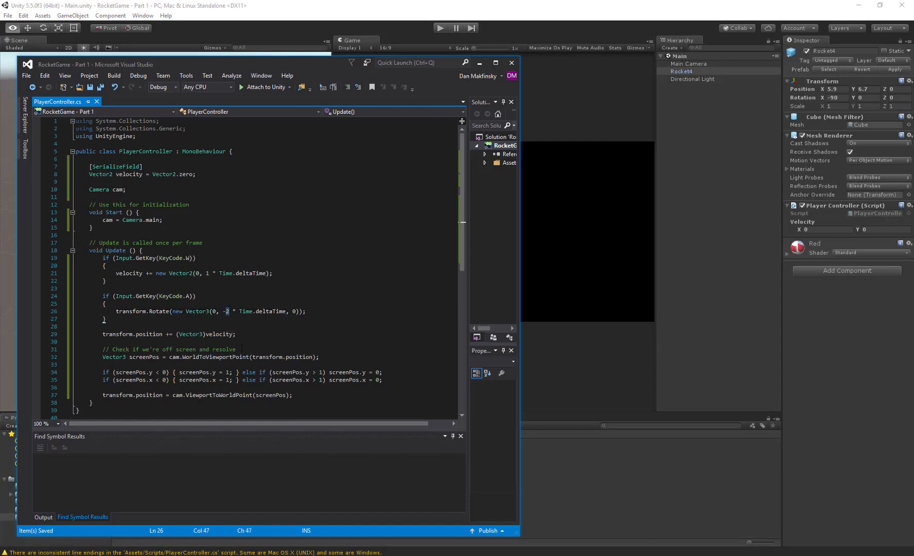
pyautogui.press('BackSpace')
pyautogui.write('10')
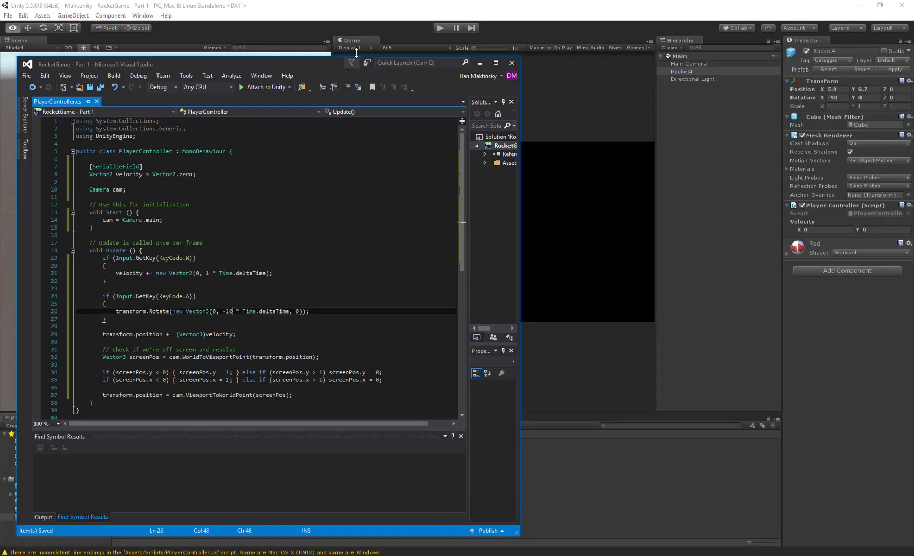
# - Return to Unity, run the game to check the A-key rotation speed, and stop it
pyautogui.click(356, 53)
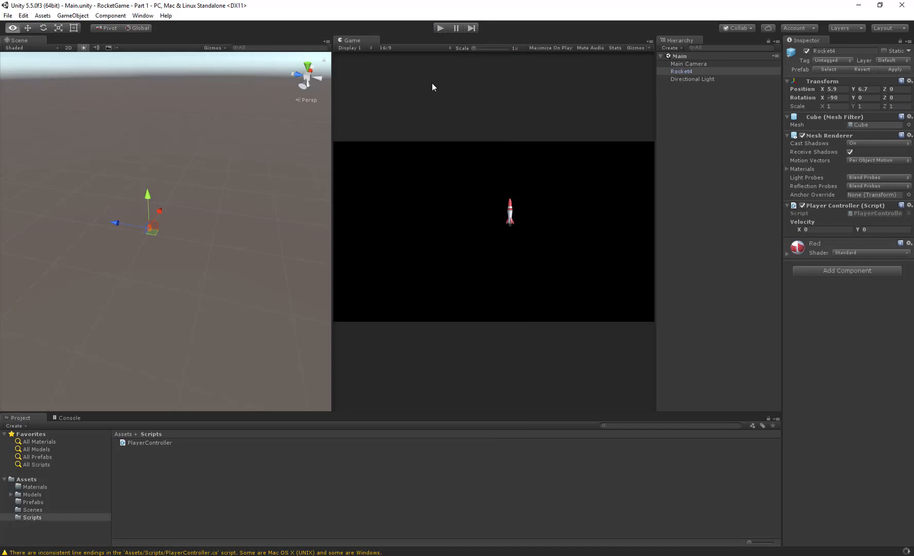
pyautogui.click(441, 29)
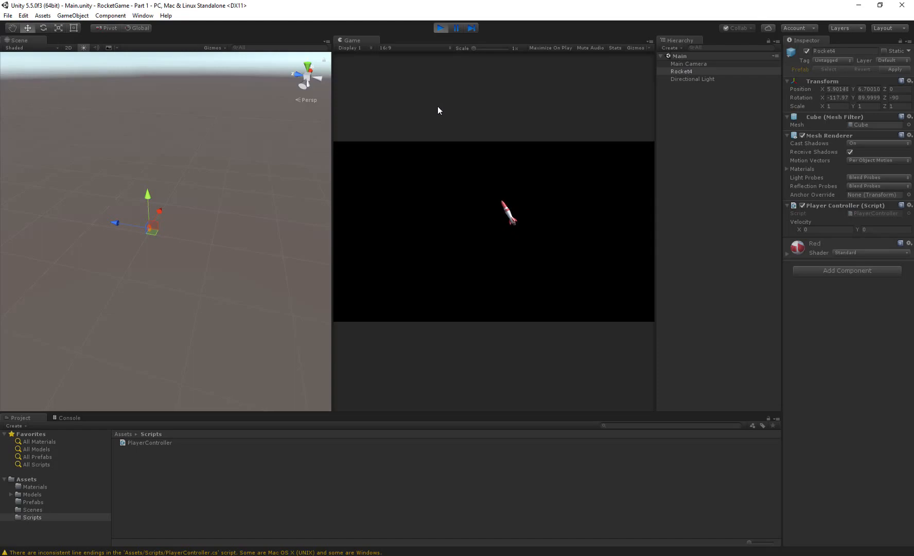
pyautogui.click(443, 31)
# - In Visual Studio, set the rotation speed in the transform.Rotate call to -25 and save the script
pyautogui.hotkey('alt', 'Tab')
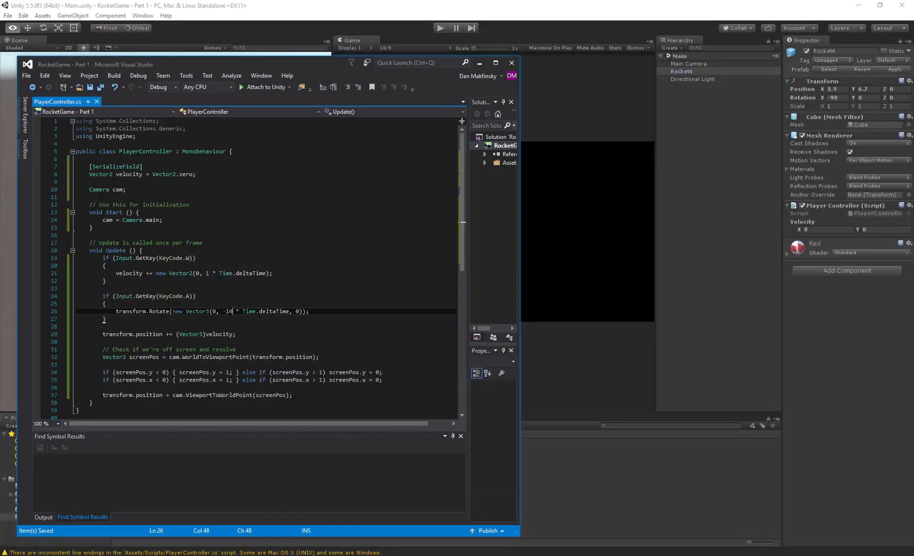
pyautogui.press('Left')
pyautogui.press('Left')
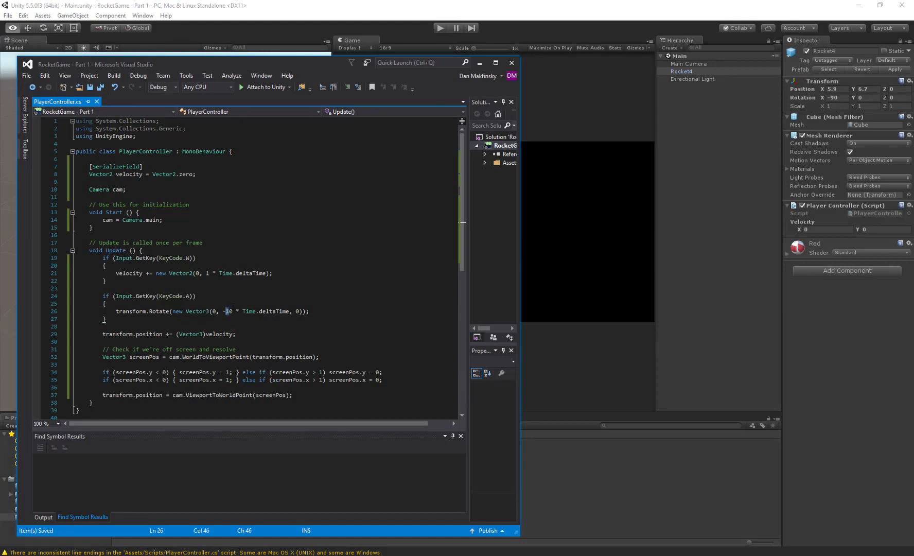
pyautogui.write('25')
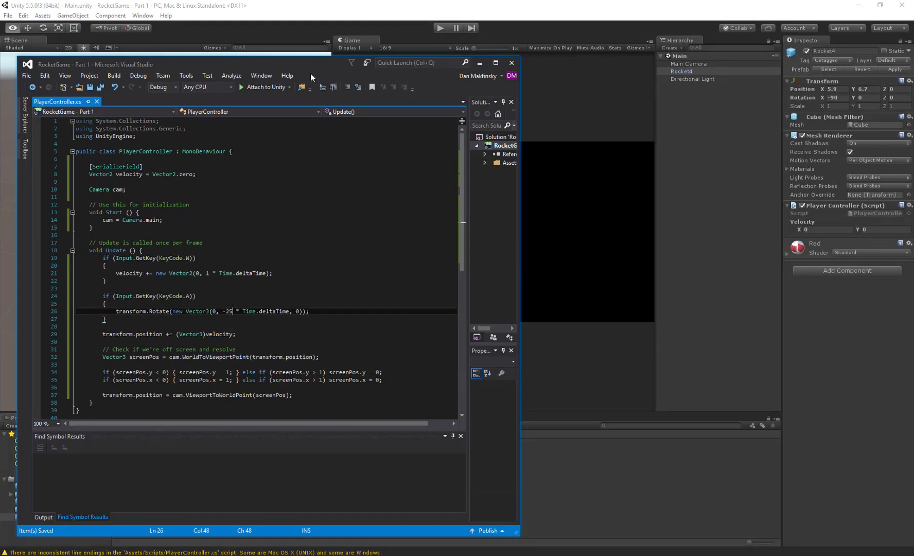
# - Run the game in Unity, test rotating the rocket and then thrusting it, and stop the game
pyautogui.click(440, 28)
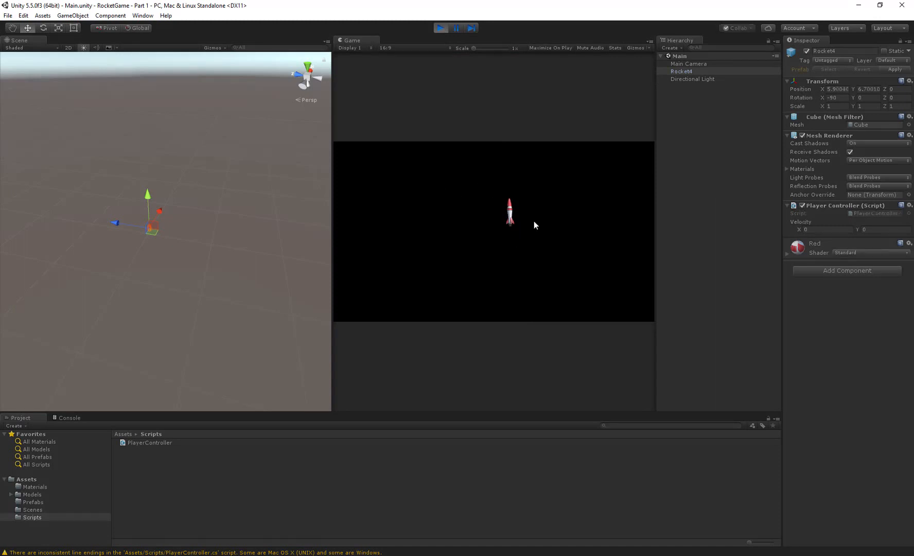
pyautogui.press('Left')
pyautogui.press('Up')
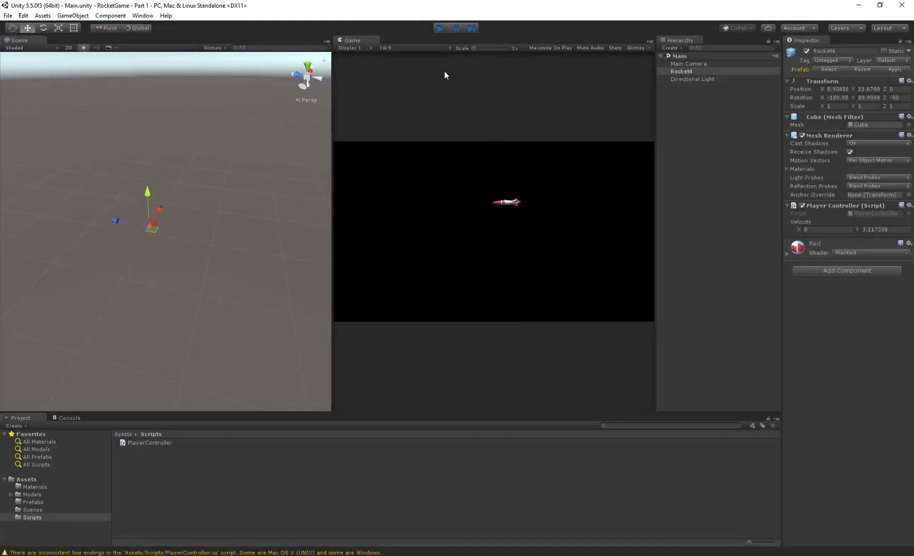
pyautogui.hotkey('ctrl', 'p')
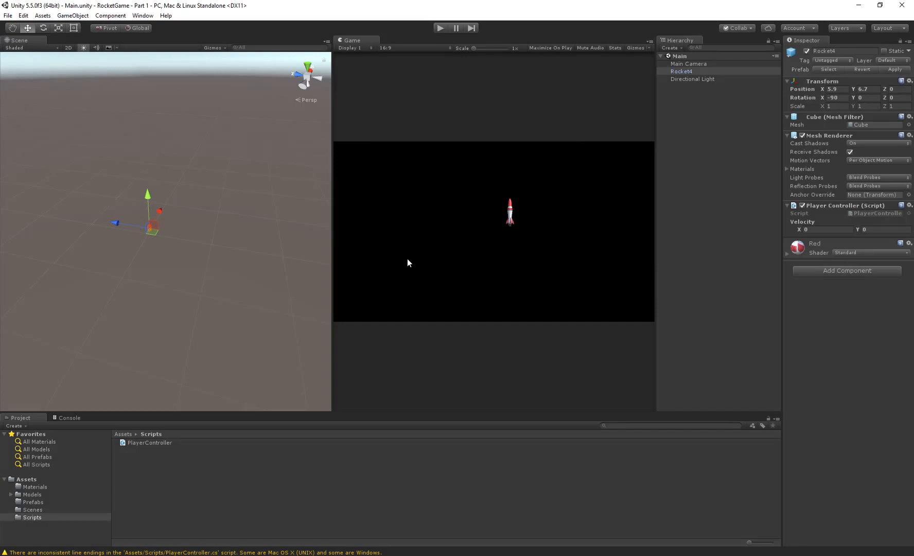
# - In Visual Studio, make the W-key block add "transform.forward * acceleration;" to velocity, and comment out the existing new Vector2 expression
pyautogui.hotkey('alt', 'Tab')
pyautogui.click(212, 295)
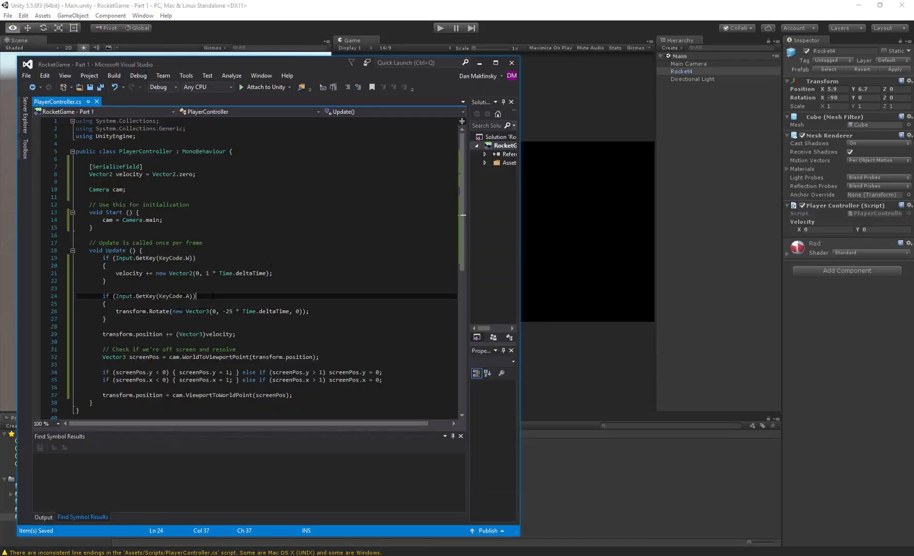
pyautogui.click(135, 272)
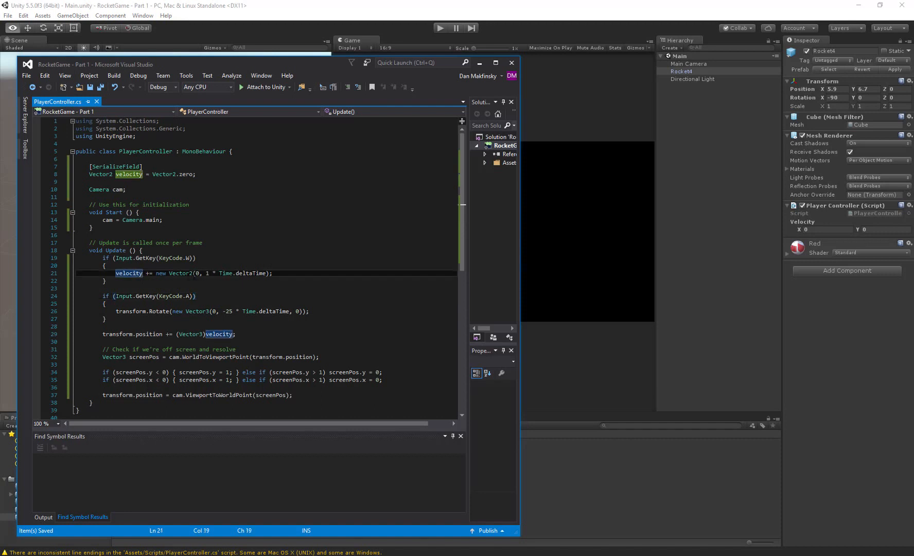
pyautogui.click(202, 273)
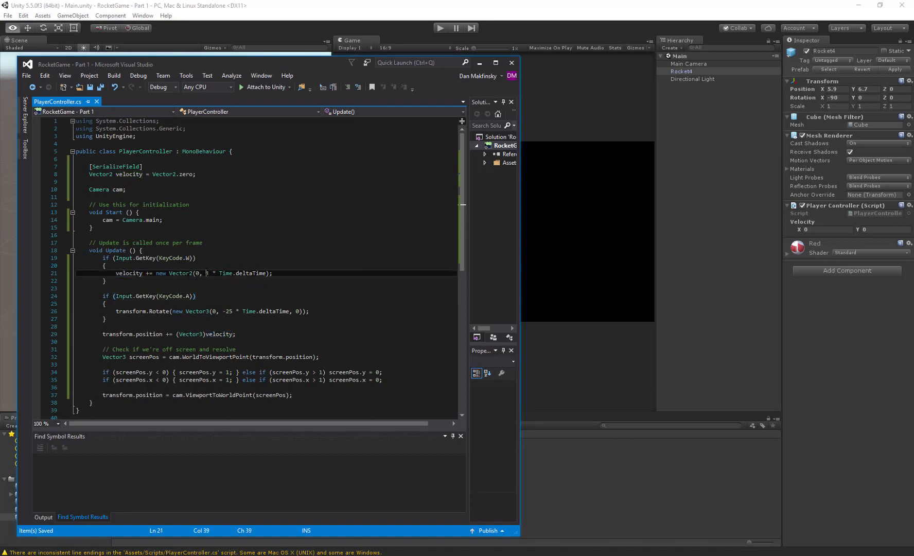
pyautogui.moveTo(207, 273); pyautogui.dragTo(266, 273)
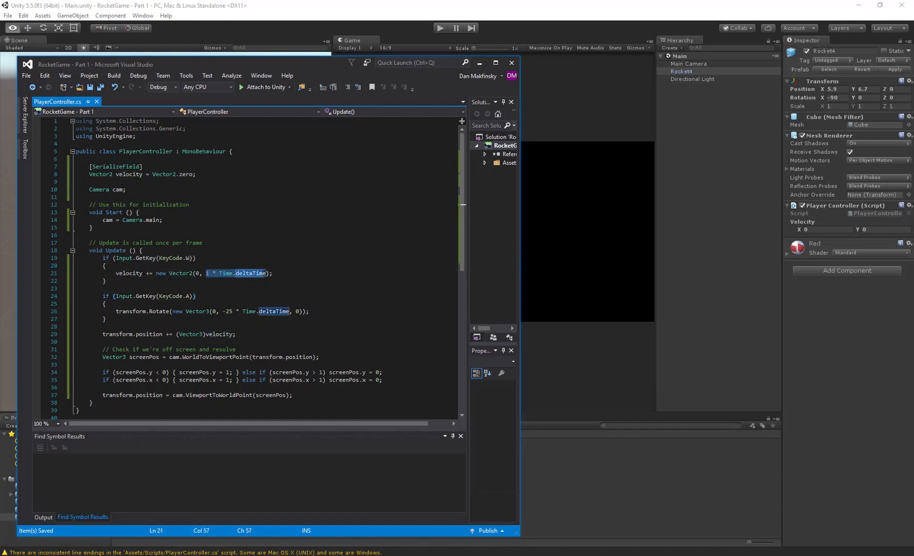
pyautogui.click(156, 273)
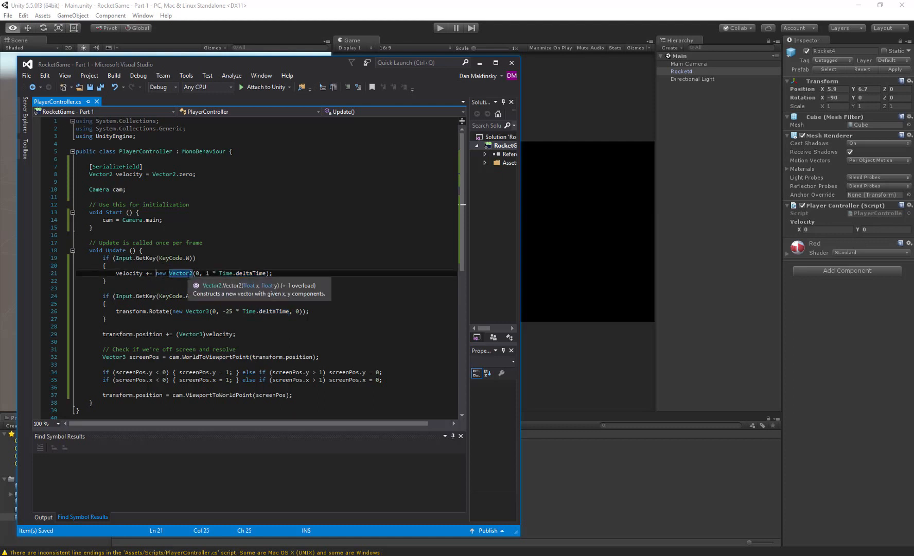
pyautogui.write('transform.')
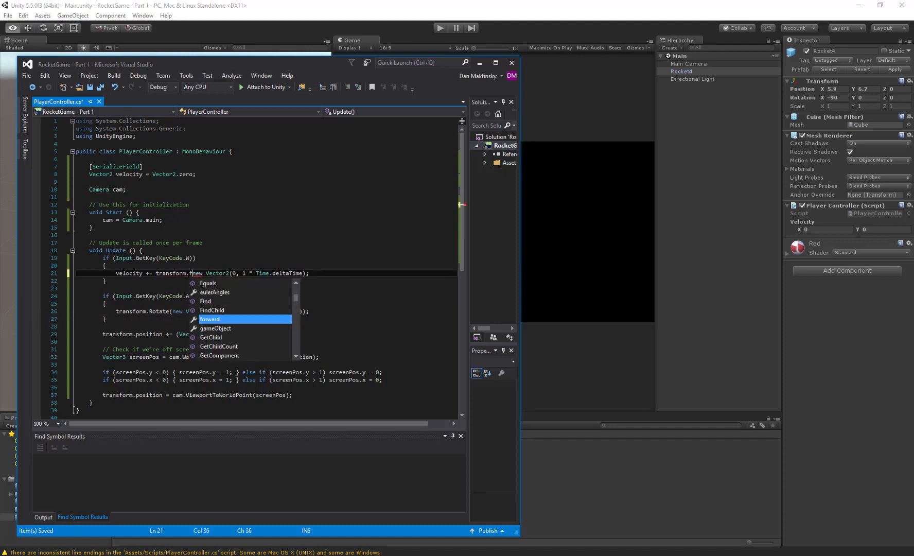
pyautogui.write('forward ')
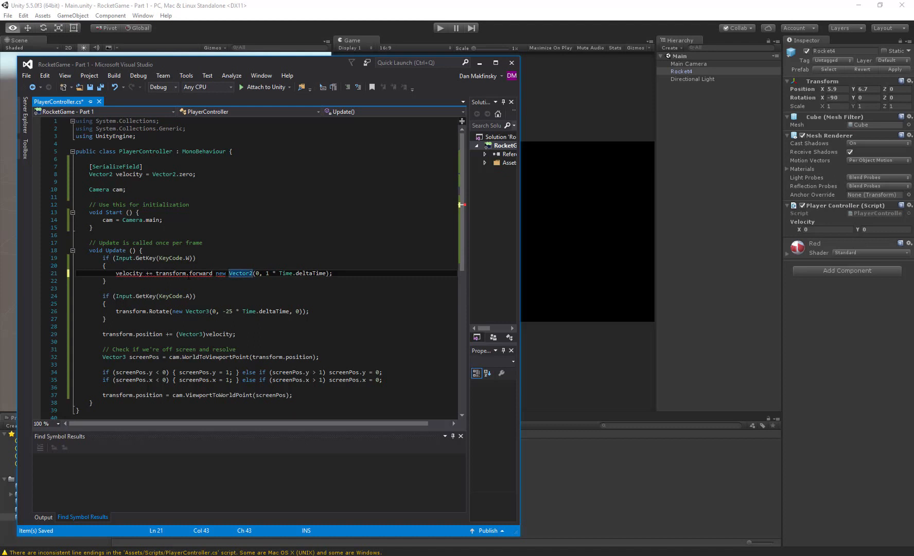
pyautogui.write('* acce')
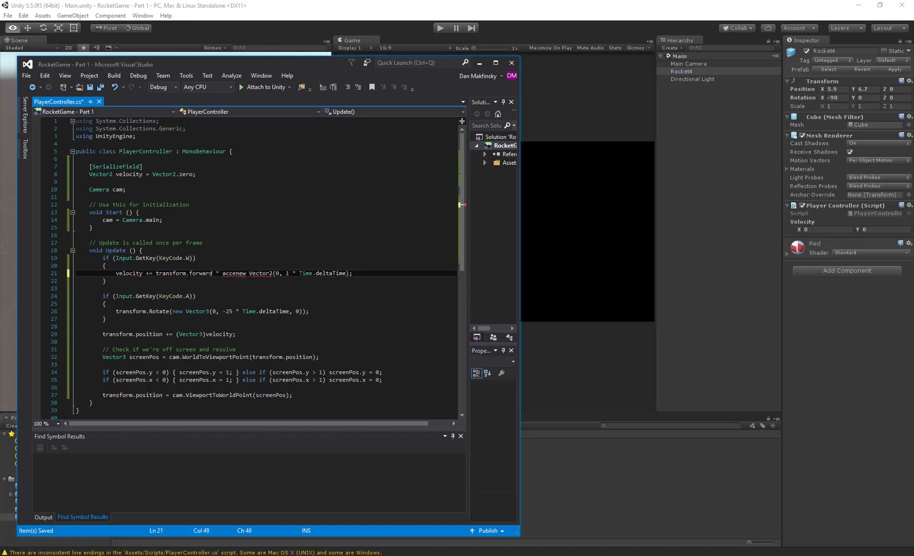
pyautogui.write('leration')
pyautogui.write('; //')
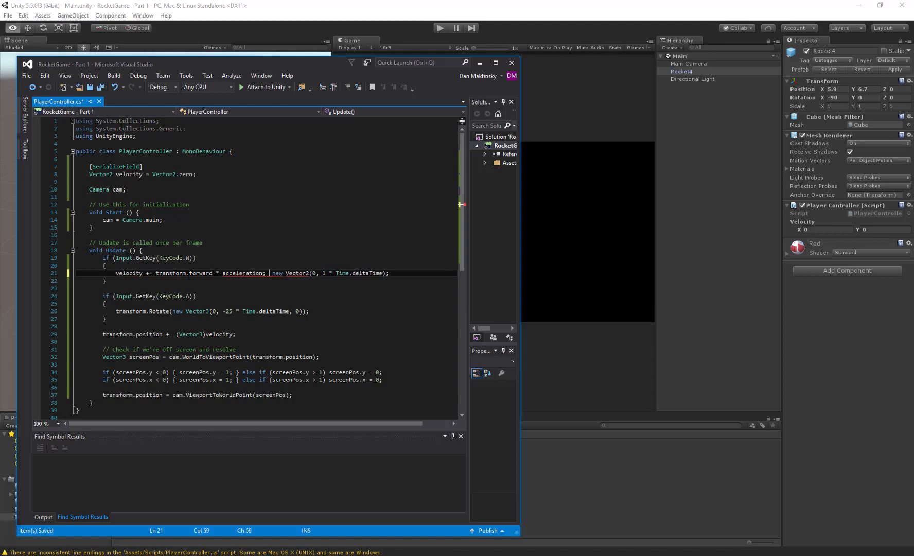
pyautogui.press('Left')
pyautogui.press('Left')
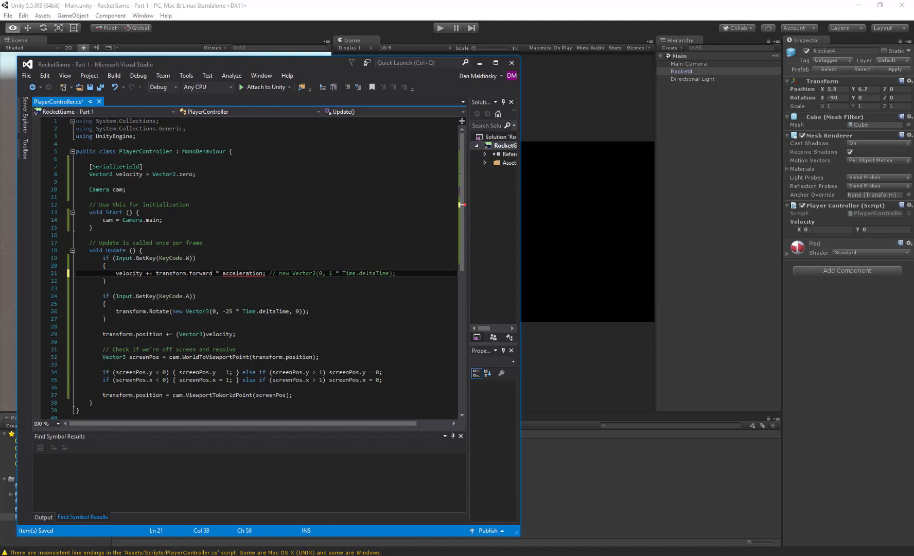
# - Add a [SerializeField] attribute on its own line between the velocity field and the Camera cam field
pyautogui.press('Up')
pyautogui.press('Up')
pyautogui.press('Up')
pyautogui.press('Up')
pyautogui.press('Up')
pyautogui.press('Up')
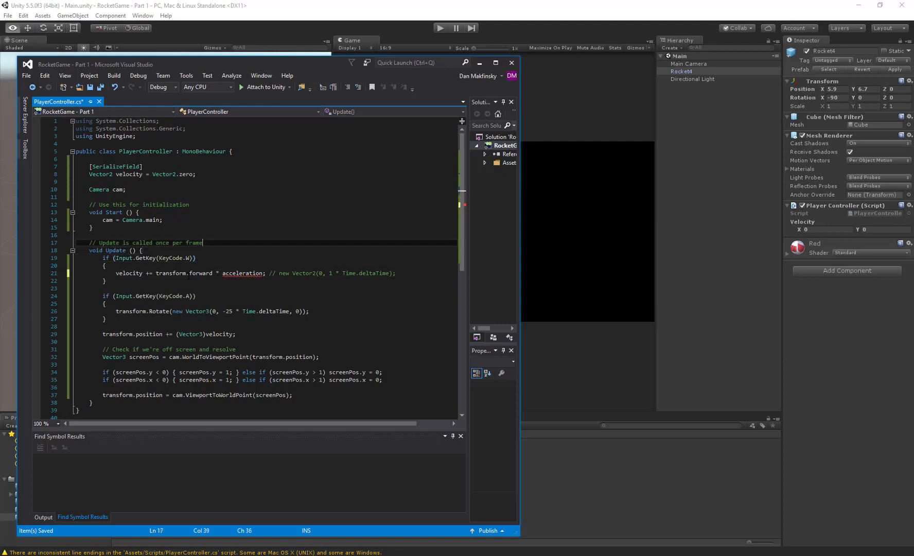
pyautogui.press('Up')
pyautogui.press('Up')
pyautogui.press('Up')
pyautogui.press('Up')
pyautogui.press('Up')
pyautogui.press('Up')
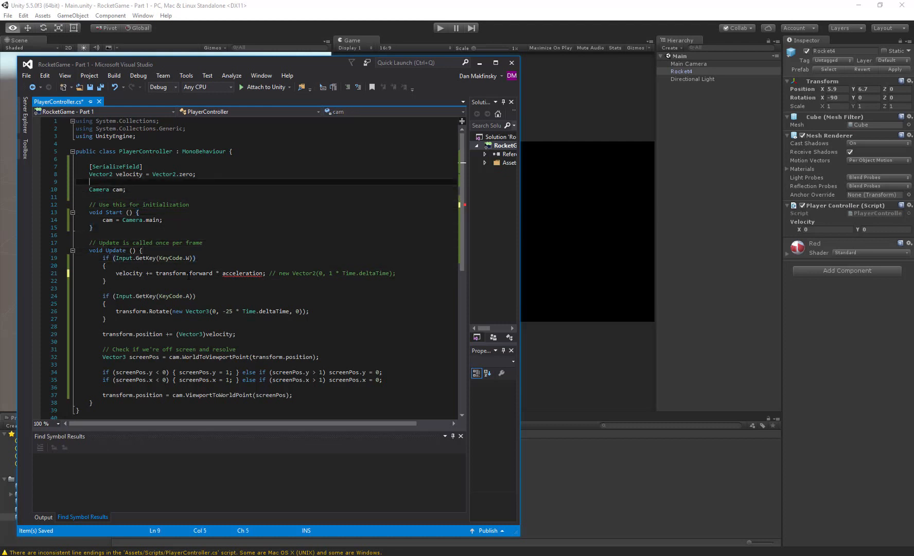
pyautogui.press('Return')
pyautogui.press('Return')
pyautogui.press('Up')
pyautogui.press('Up')
pyautogui.press('Down')
pyautogui.write('[')
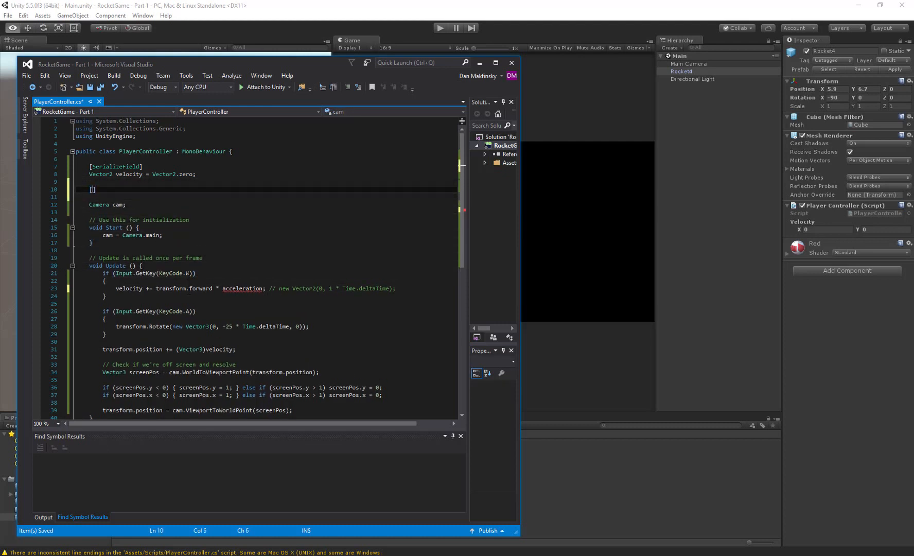
pyautogui.write('SerializeField')
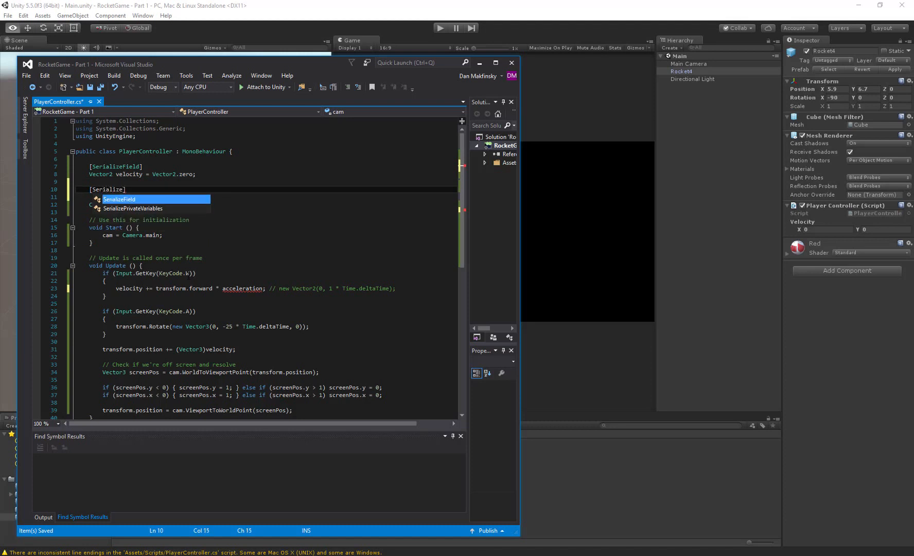
pyautogui.write(']')
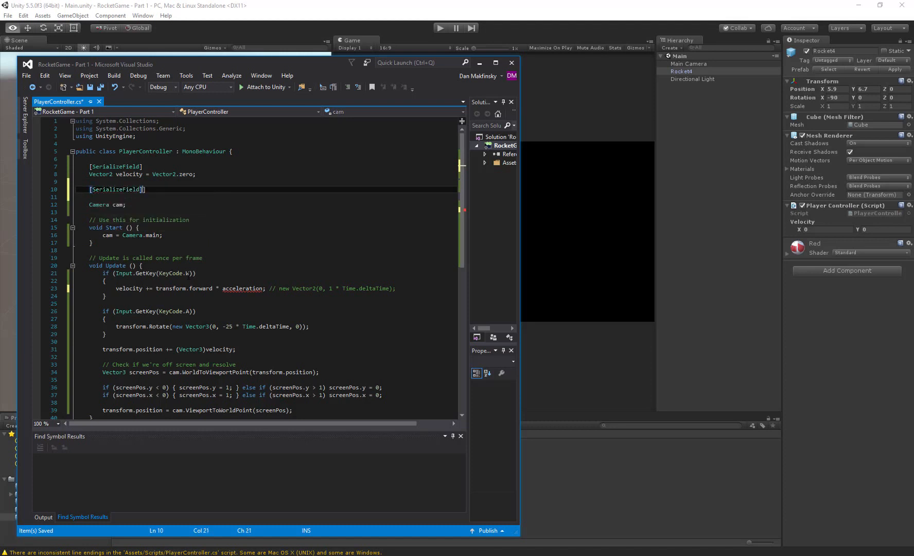
# - Declare "float acceleration = 4f;" beneath the new [SerializeField] attribute and save the script
pyautogui.press('Return')
pyautogui.write('float ')
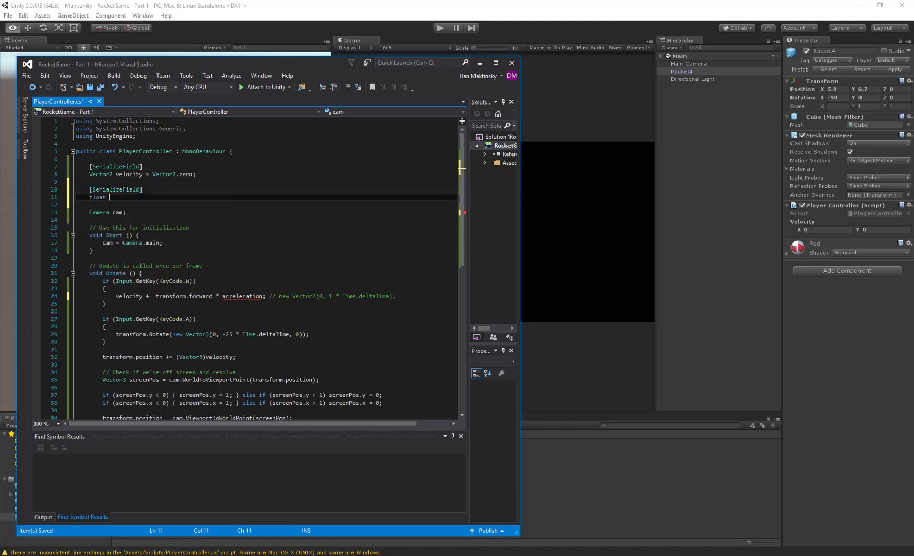
pyautogui.write('acceleration = 4f;')
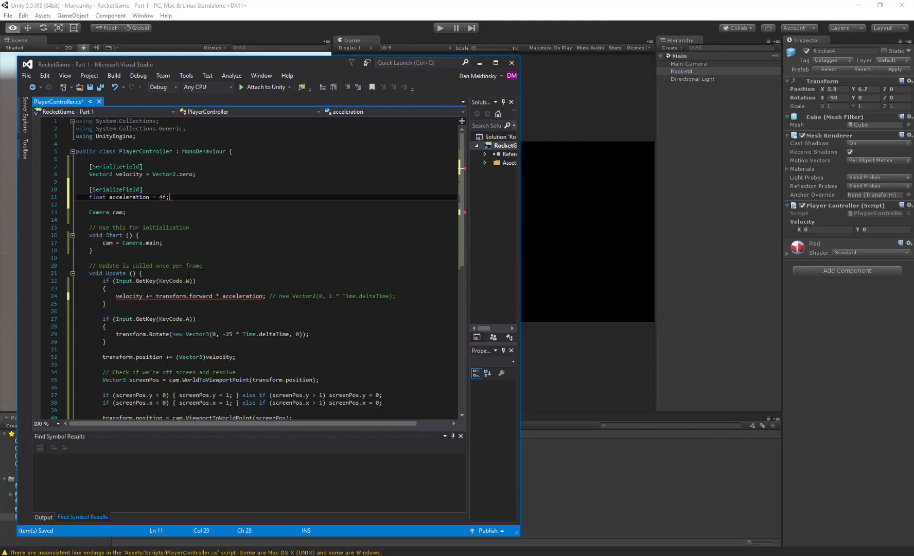
pyautogui.hotkey('ctrl', 's')
# - Change the velocity field to type Vector3 and initialise it with Vector3.zero
pyautogui.moveTo(177, 297)
pyautogui.click(152, 295)
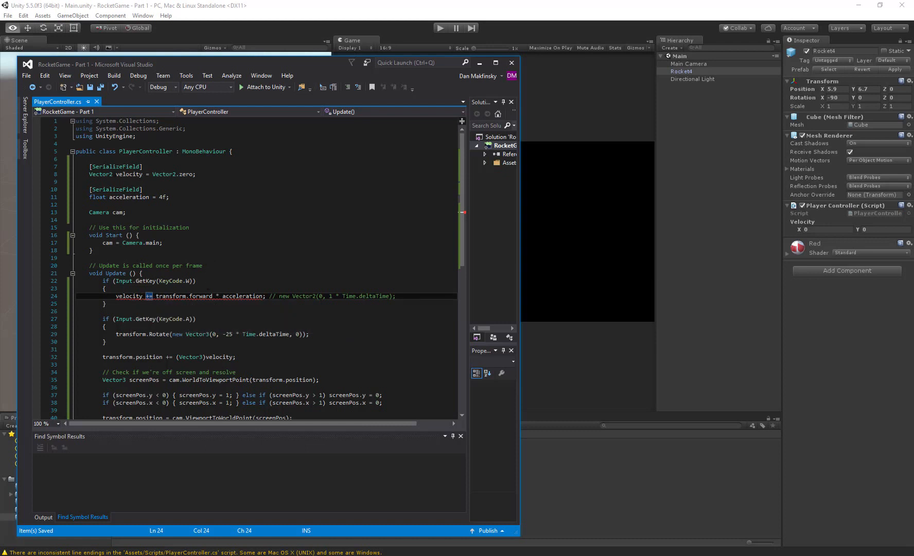
pyautogui.click(110, 175)
pyautogui.hotkey('shift', 'Right')
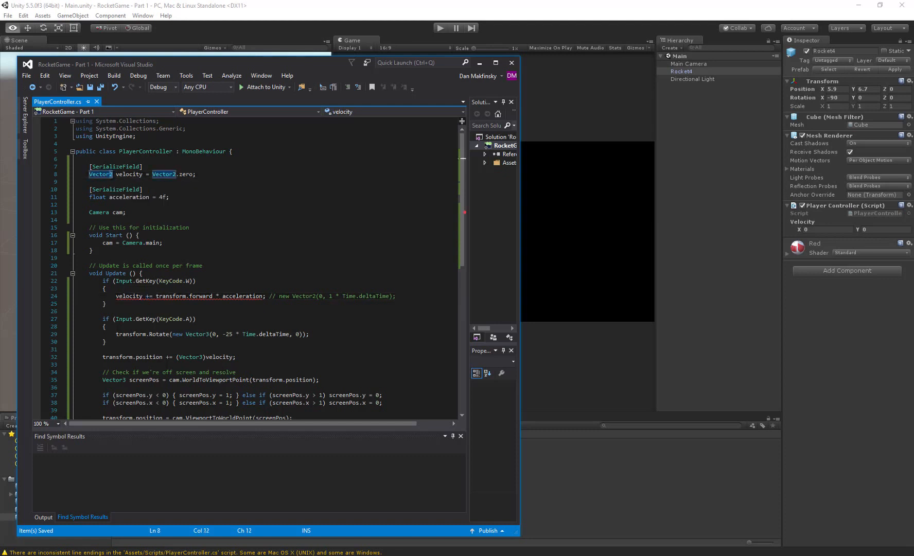
pyautogui.write('3')
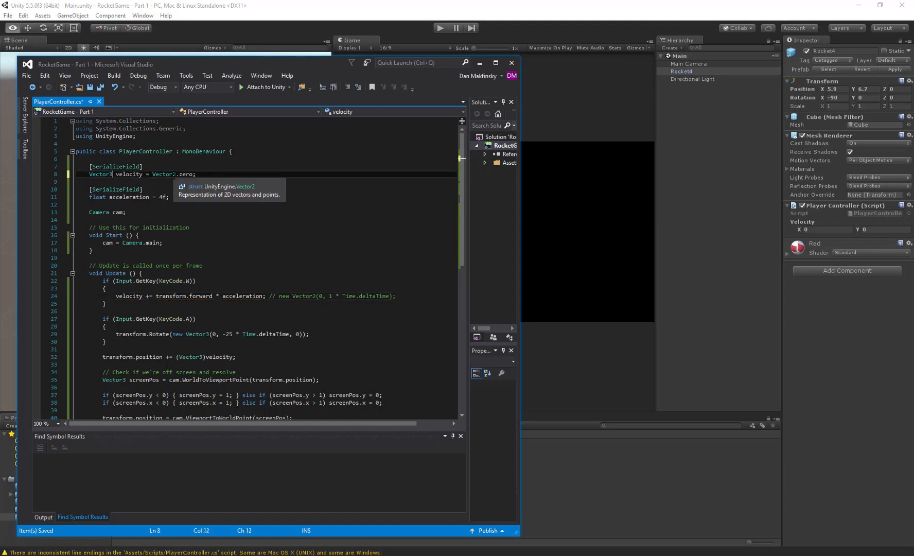
pyautogui.moveTo(176, 175); pyautogui.dragTo(173, 175)
pyautogui.write('3')
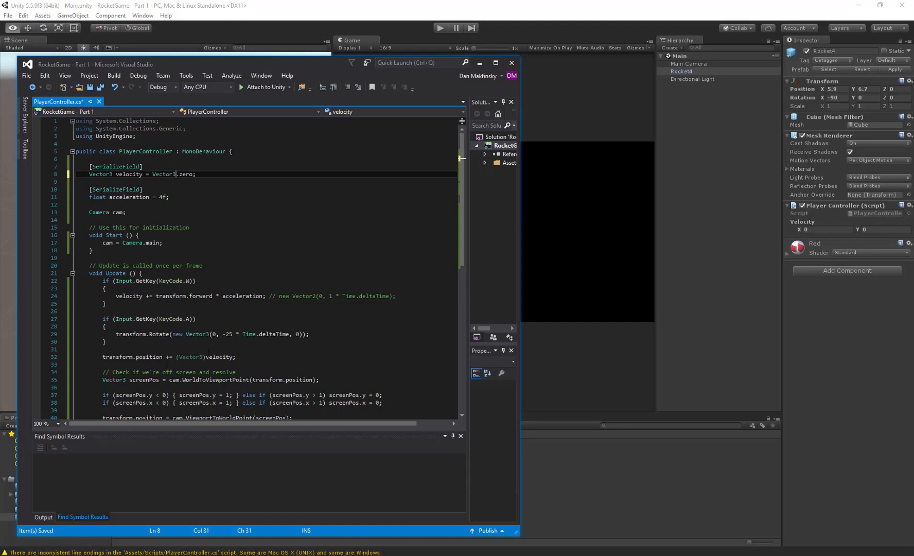
# - Remove the (Vector3) cast before velocity in the transform.position update and save the script
pyautogui.moveTo(206, 357); pyautogui.dragTo(176, 359)
pyautogui.press('BackSpace')
pyautogui.hotkey('ctrl', 's')
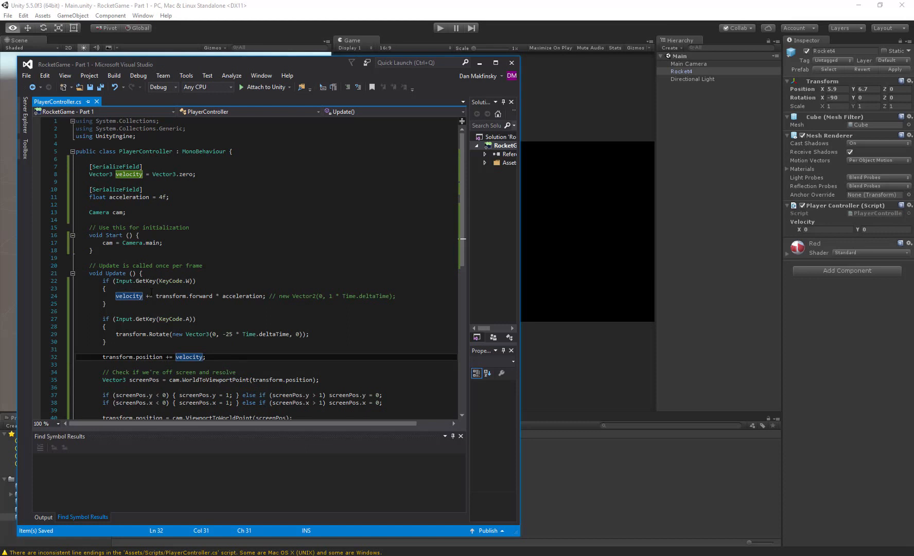
pyautogui.click(184, 228)
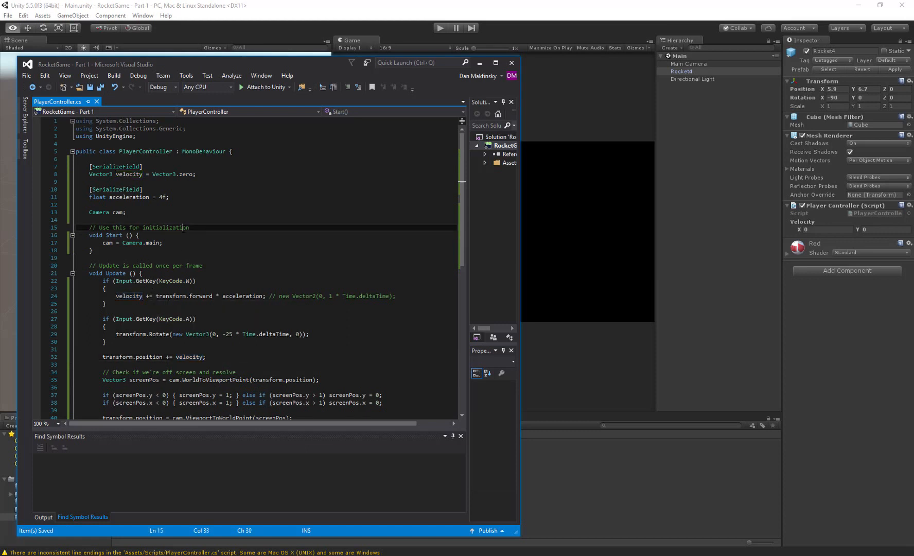
# - Switch to Unity, run the game to test thrusting and rotating the rocket, and stop it
pyautogui.click(285, 16)
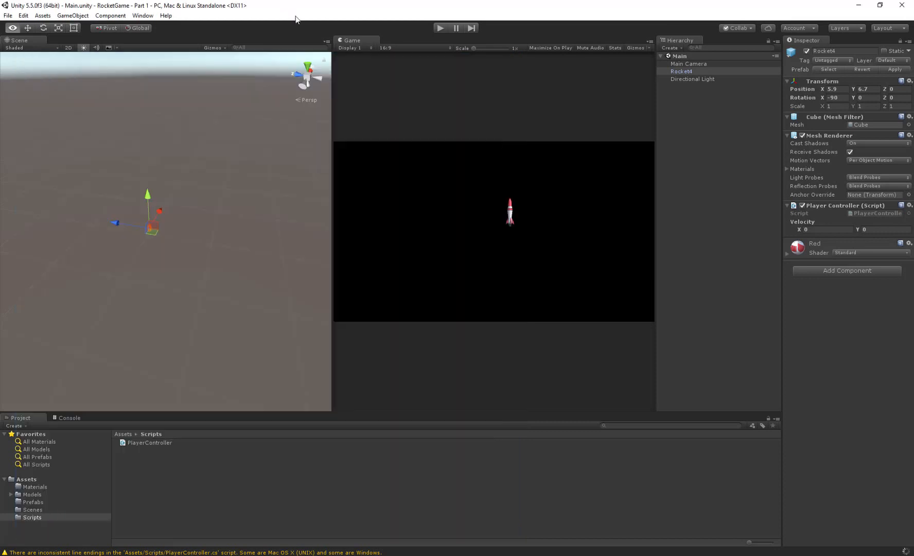
pyautogui.click(437, 31)
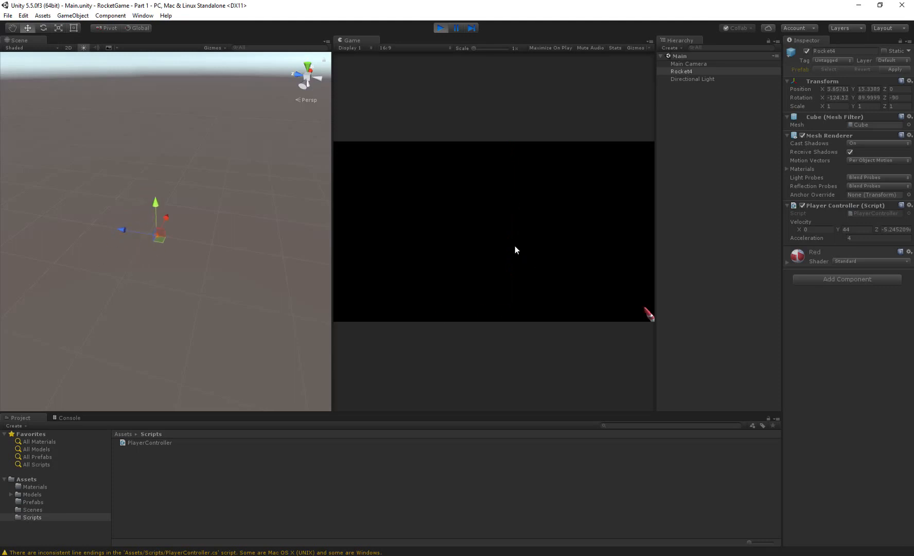
pyautogui.click(440, 28)
# - In Visual Studio, multiply the W-key acceleration expression by Time.deltaTime and save the script
pyautogui.hotkey('alt', 'Tab')
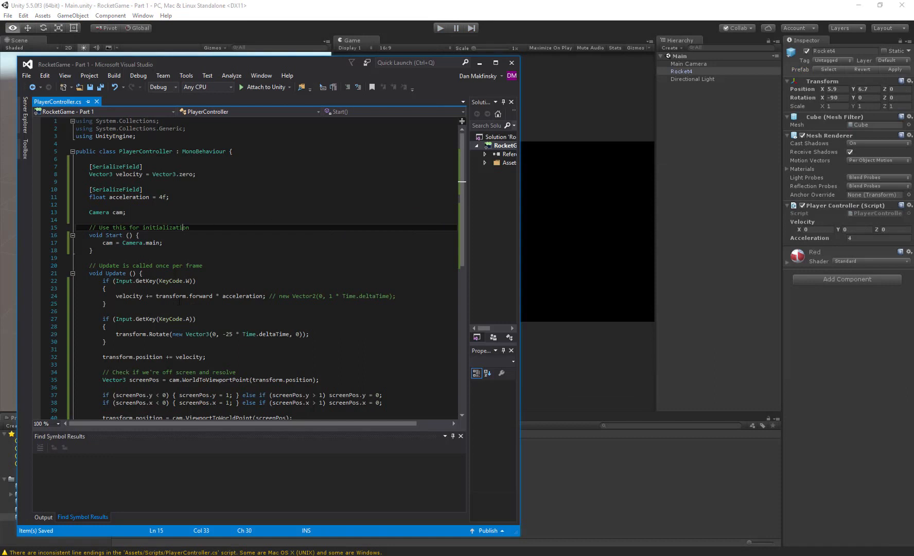
pyautogui.click(264, 296)
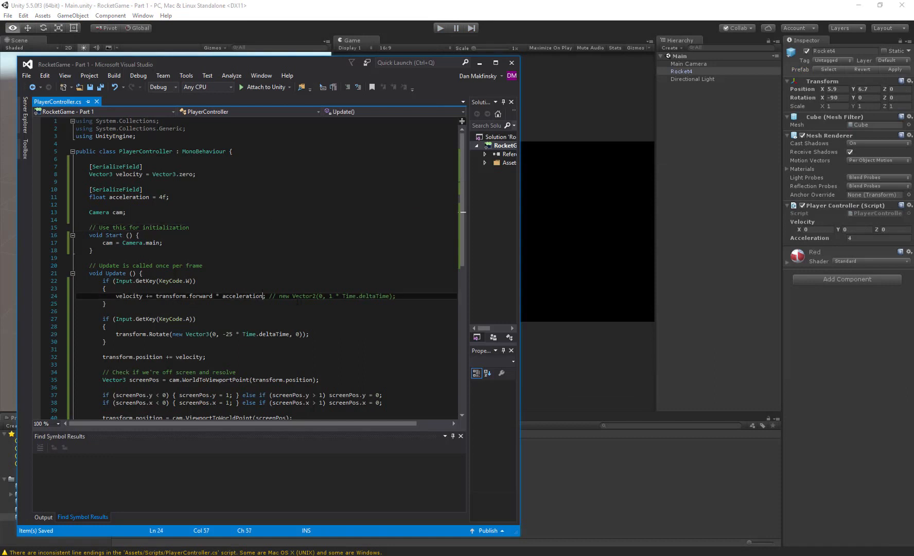
pyautogui.write('* Time.delt')
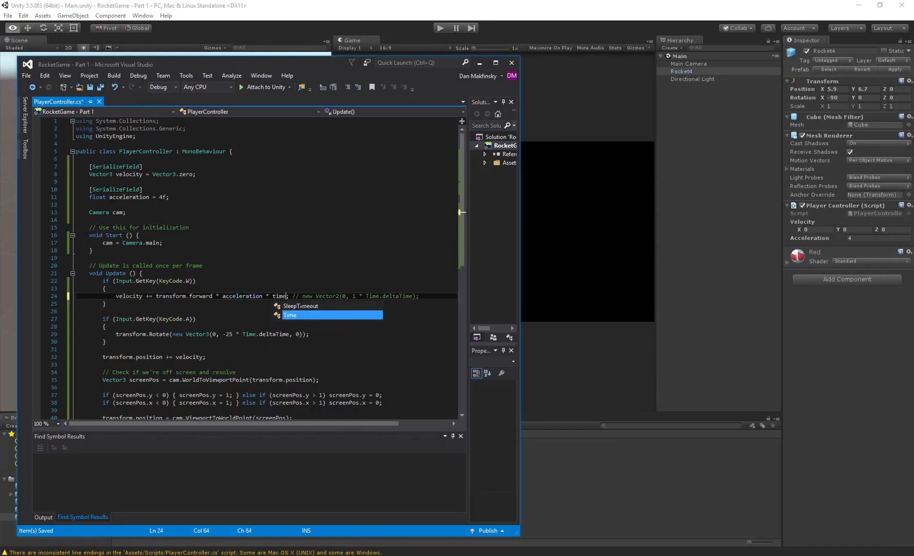
pyautogui.press('Tab')
pyautogui.hotkey('ctrl', 's')
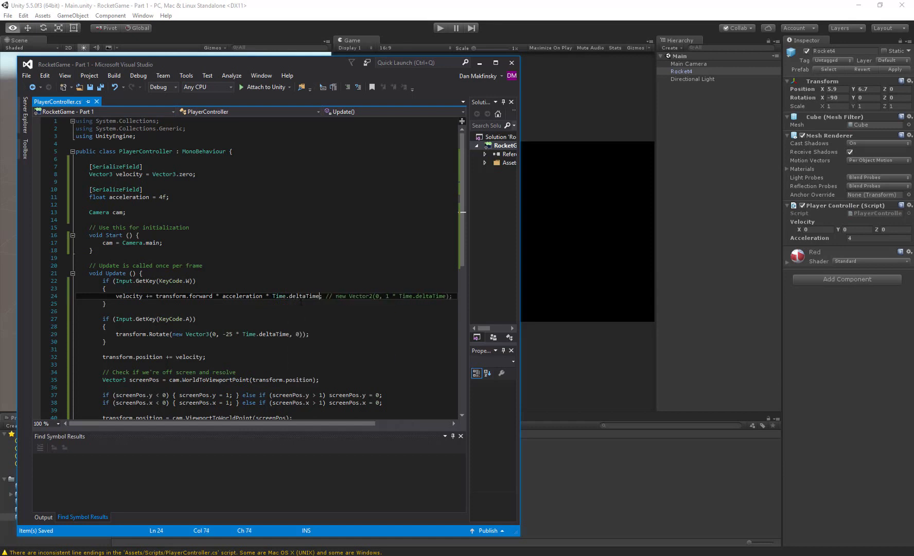
# - Run the game in Unity, fly the rocket with repeated rotation and thrust to test its steering, and stop the game
pyautogui.click(347, 17)
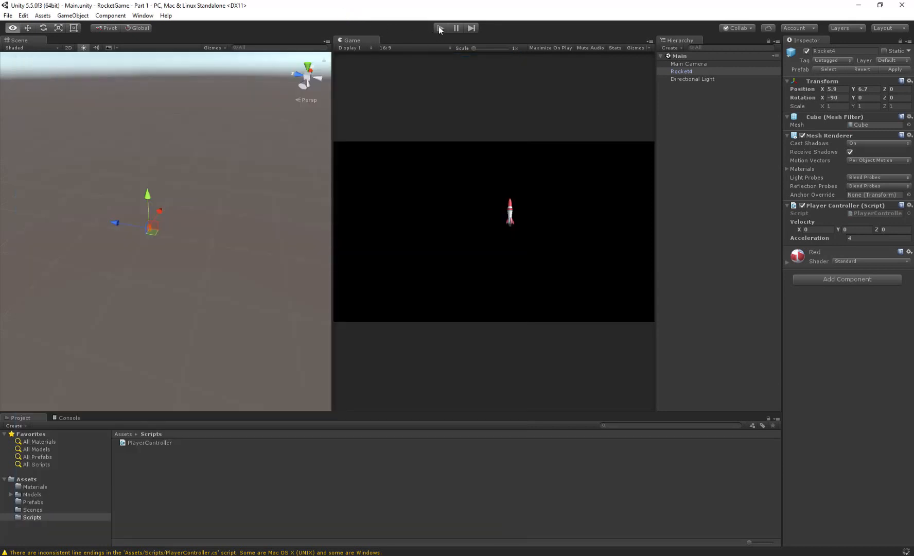
pyautogui.click(440, 29)
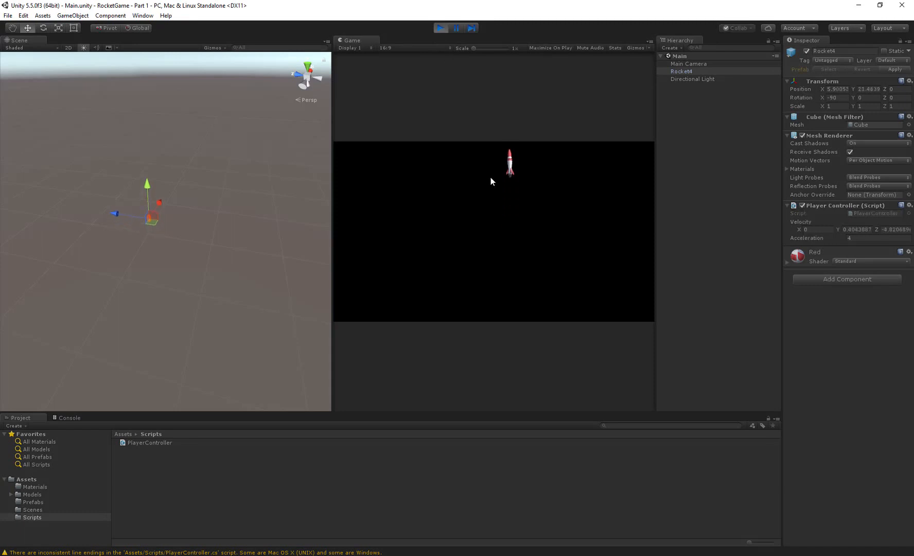
pyautogui.press('Left')
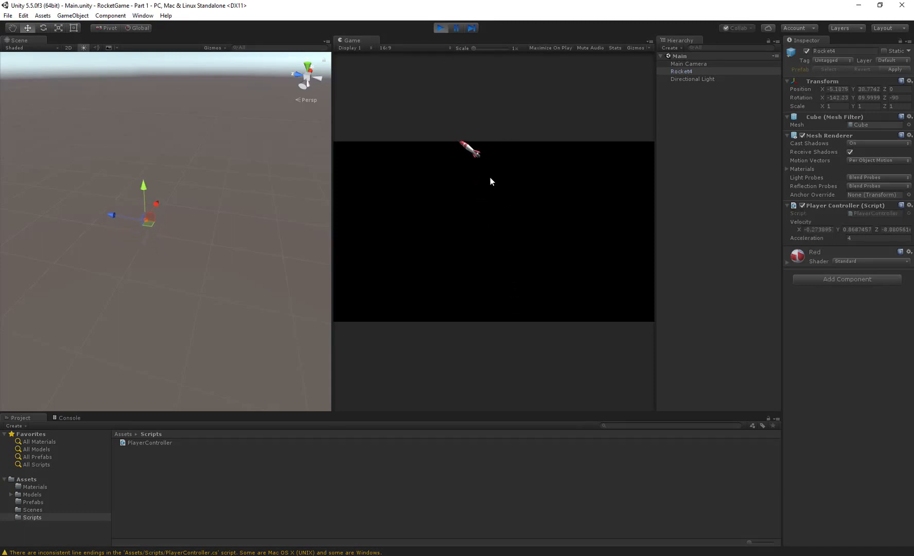
pyautogui.press('Left')
pyautogui.press('Up')
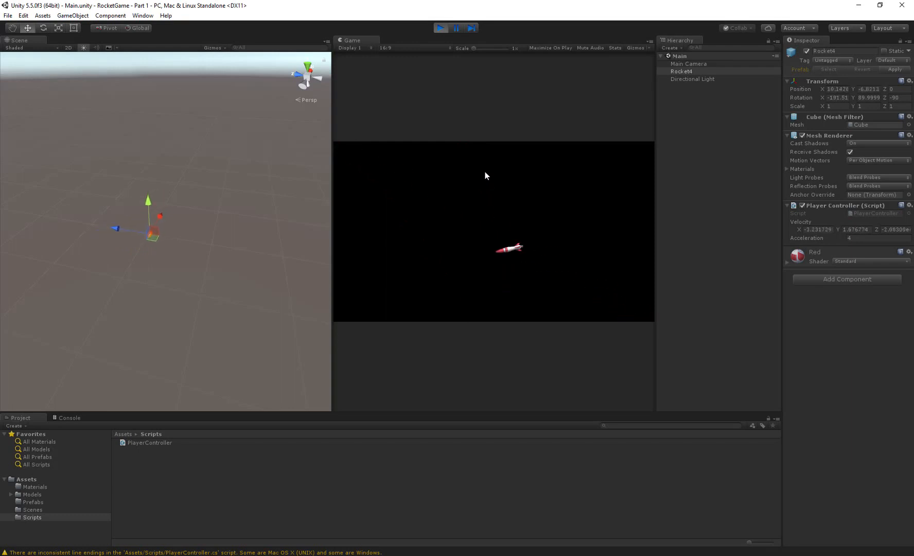
pyautogui.press('Left')
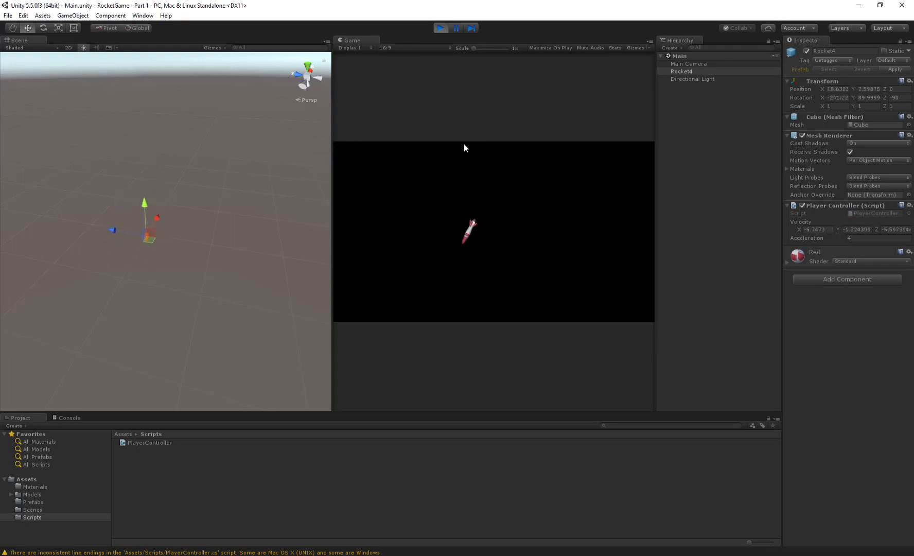
pyautogui.press('Left')
pyautogui.press('Up')
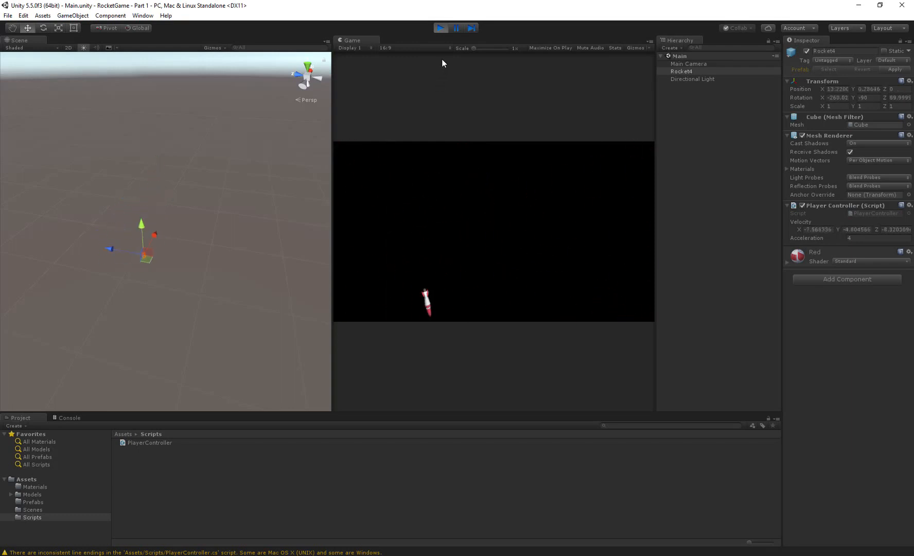
pyautogui.click(441, 29)
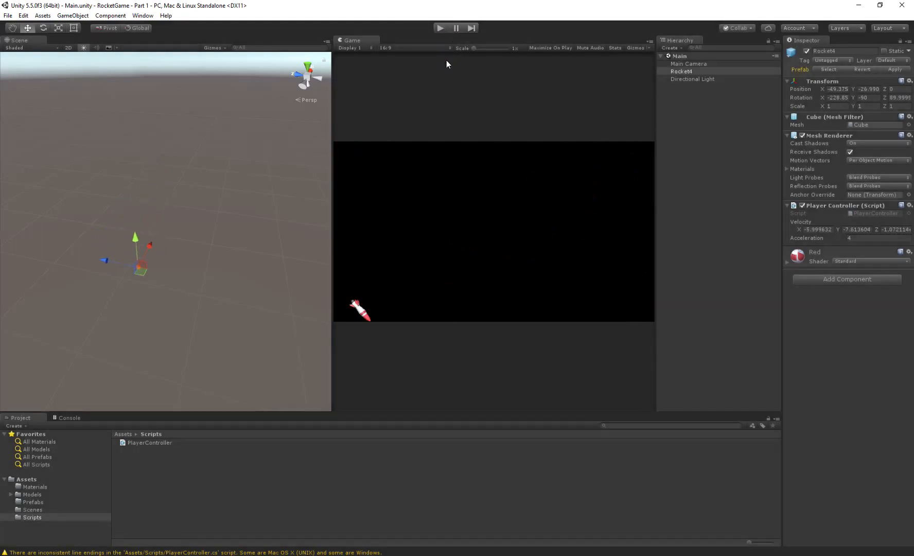
# - In Visual Studio, begin a velocity = new Vector3(velocity.x) assignment above the transform.position update in the Update method
pyautogui.hotkey('alt', 'Tab')
pyautogui.press('Down')
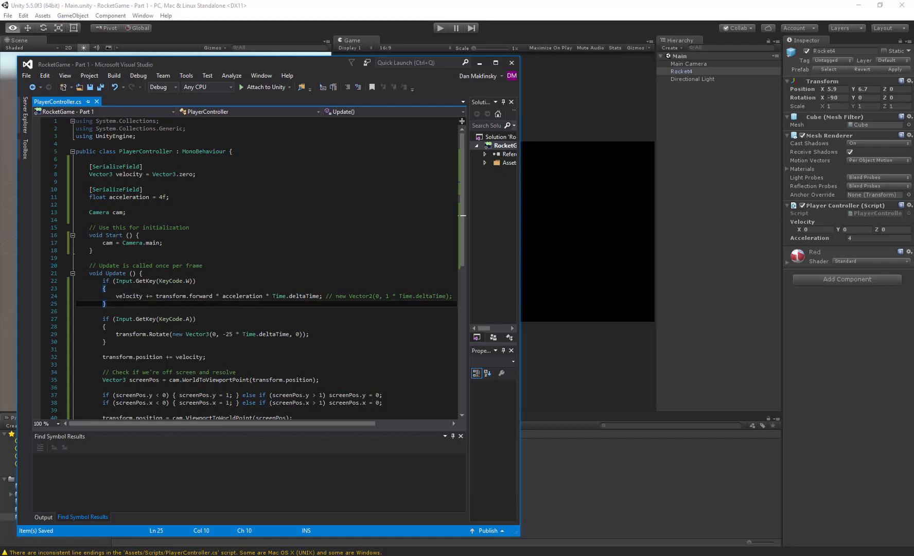
pyautogui.scroll(-1, 131, 288)
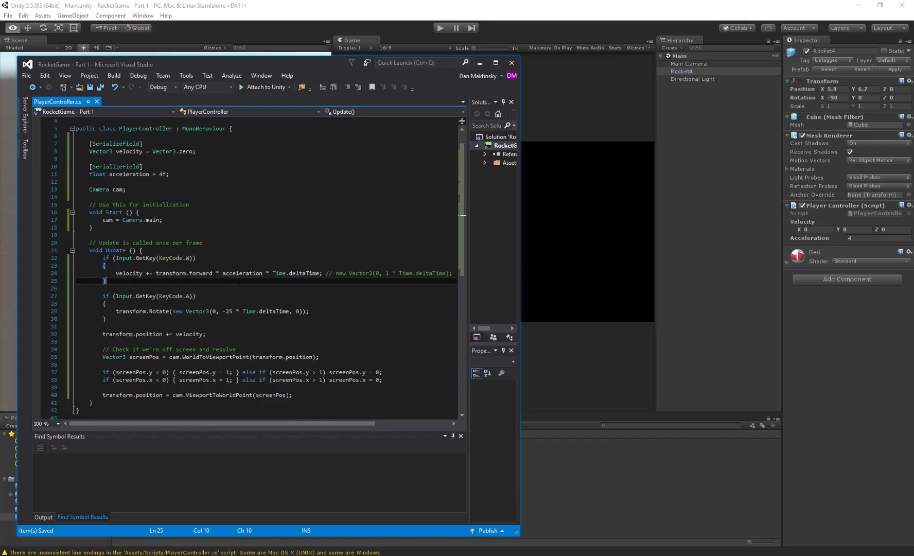
pyautogui.scroll(-1, 306, 288)
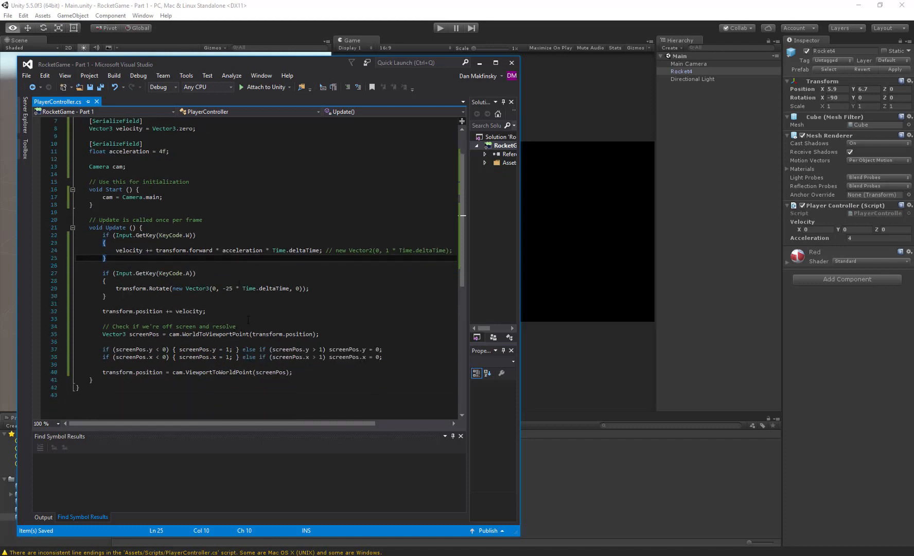
pyautogui.click(239, 304)
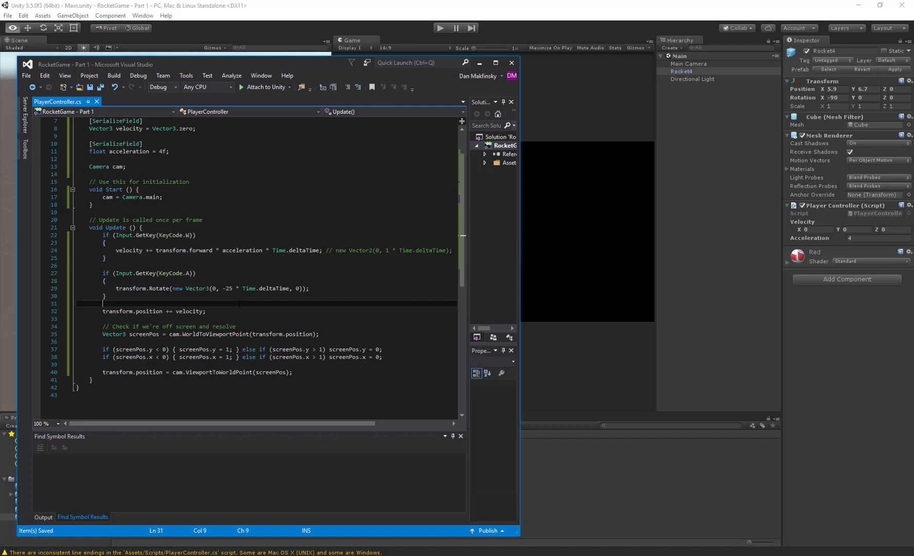
pyautogui.press('Return')
pyautogui.write('velocitr')
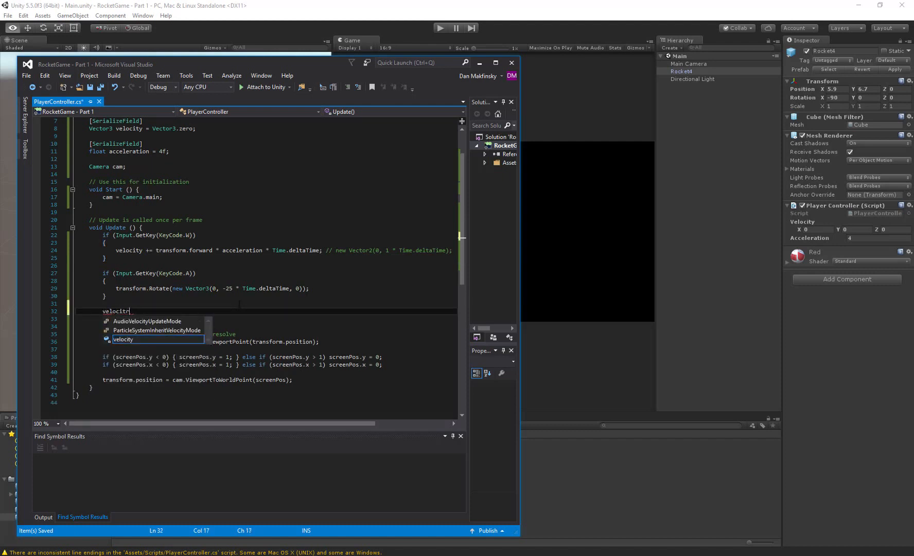
pyautogui.press('BackSpace')
pyautogui.write('y = ')
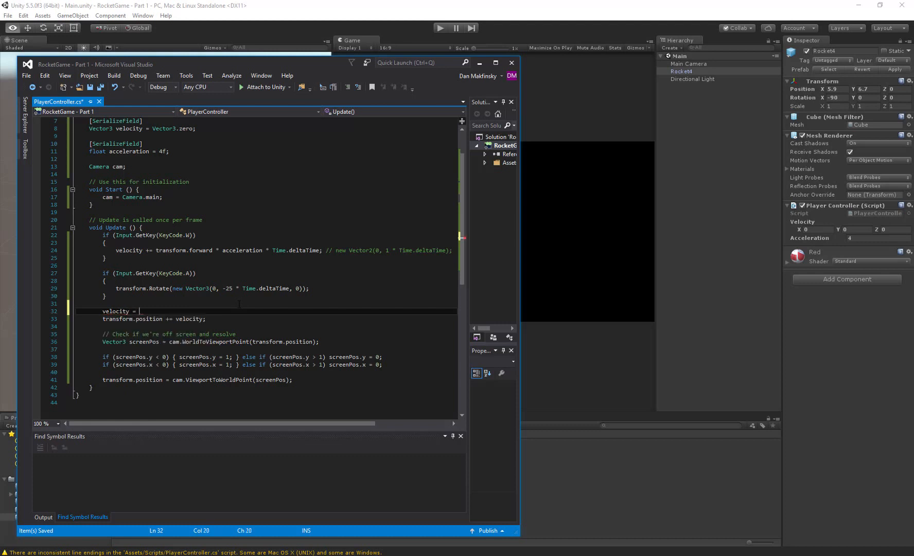
pyautogui.write('Math')
pyautogui.press('BackSpace')
pyautogui.press('BackSpace')
pyautogui.press('BackSpace')
pyautogui.press('BackSpace')
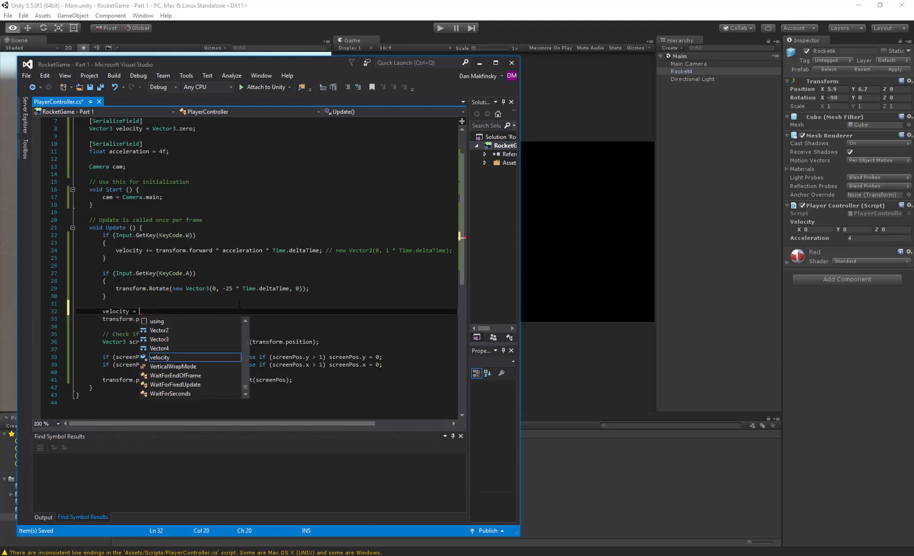
pyautogui.write('new Vector3(')
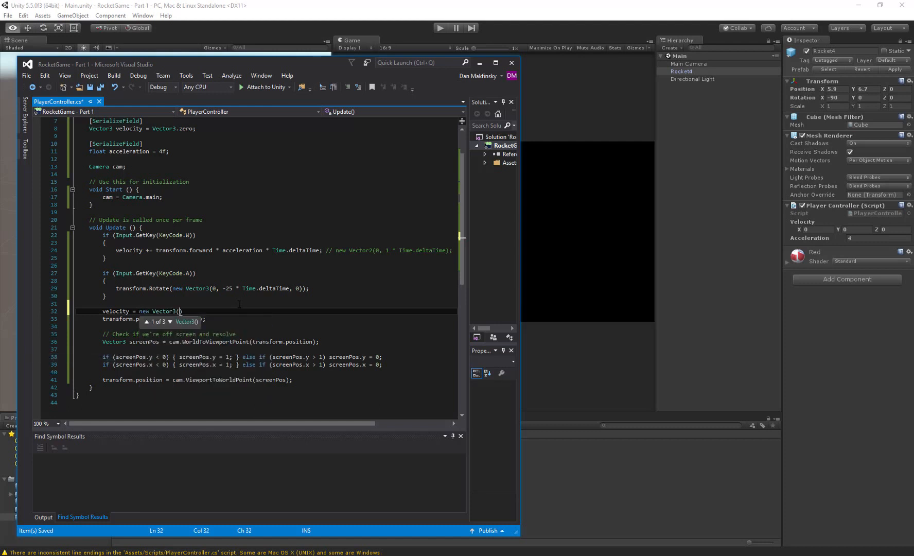
pyautogui.write('velocity.x')
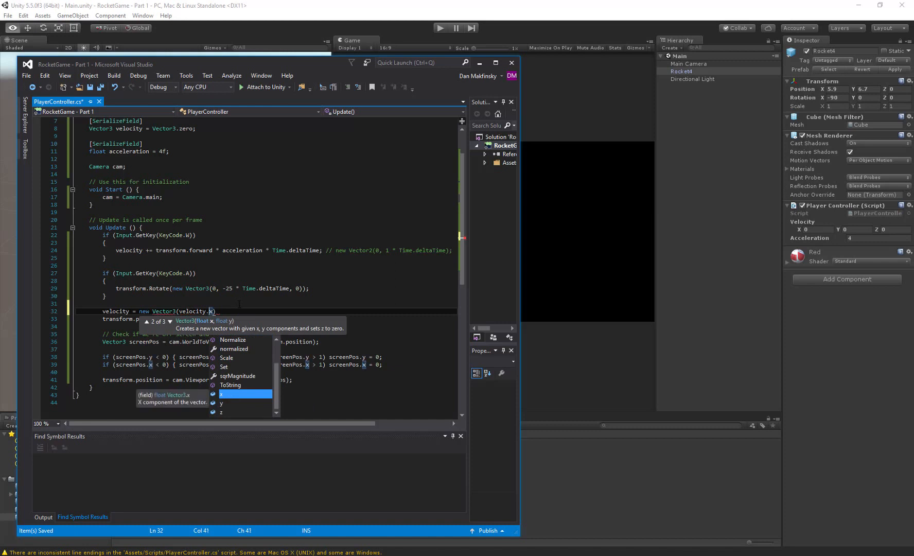
# - Insert a Mathf.Clamp( call in front of velocity.x inside the new Vector3 assignment
pyautogui.press('Left')
pyautogui.press('Left')
pyautogui.write('Mathf.')
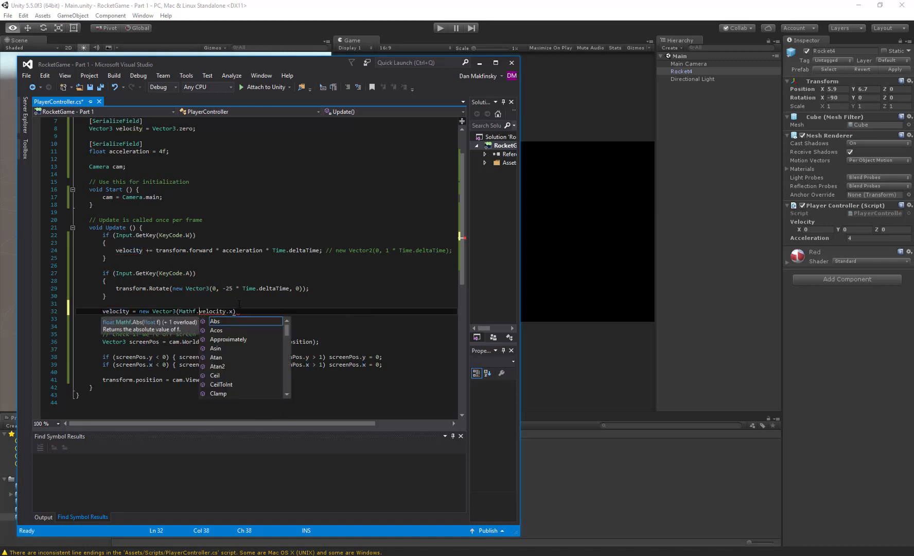
pyautogui.write('Clamp')
pyautogui.press('Tab')
pyautogui.write('(')
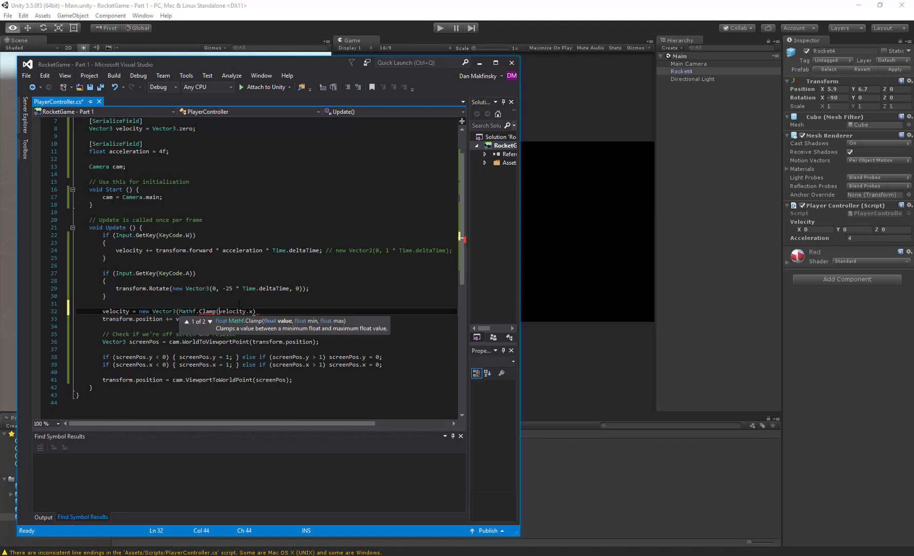
# - Add -minVelocity as the minimum argument of the Mathf.Clamp call on velocity.x
pyautogui.hotkey('ctrl', 'Right')
pyautogui.hotkey('ctrl', 'Right')
pyautogui.write(', ')
pyautogui.write('0,')
pyautogui.press('BackSpace')
pyautogui.press('BackSpace')
pyautogui.press('BackSpace')
pyautogui.write('-minVelocity')
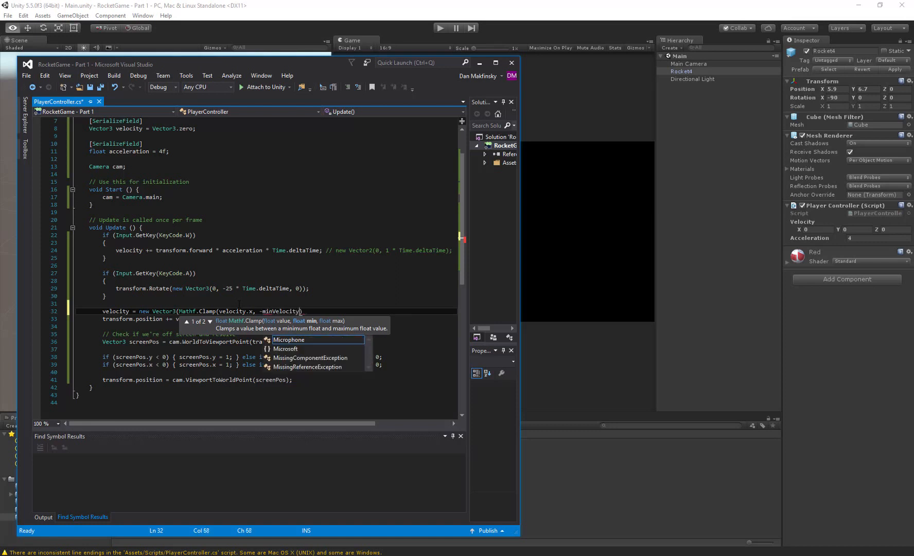
pyautogui.write(', ')
pyautogui.write('ma')
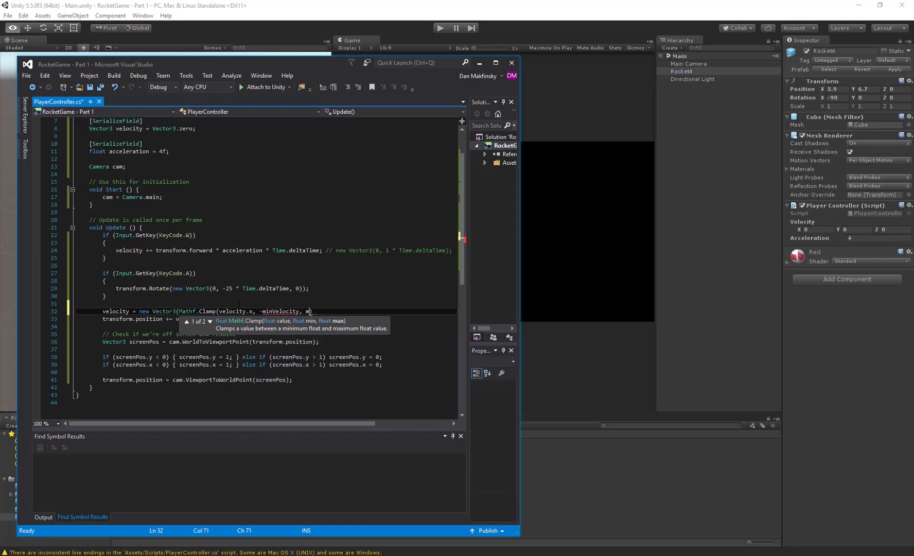
pyautogui.write('x')
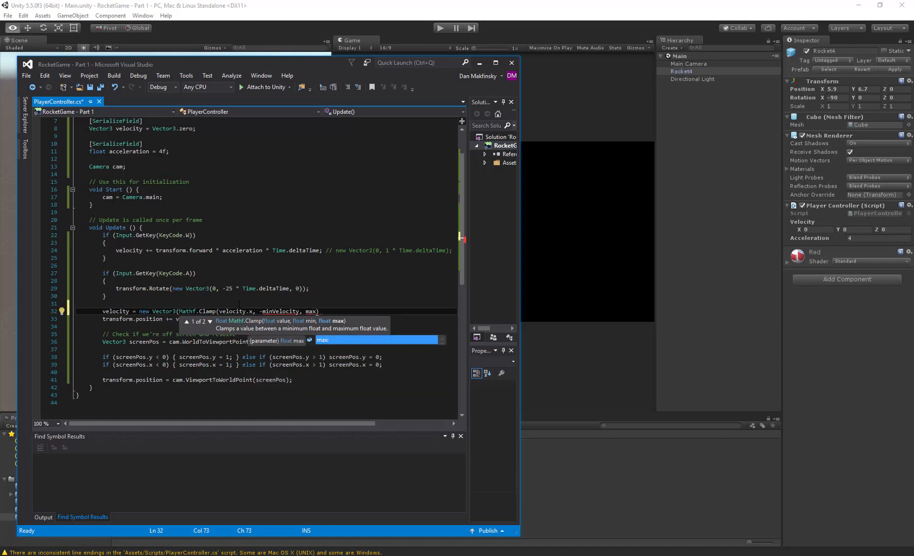
pyautogui.write('Velocity')
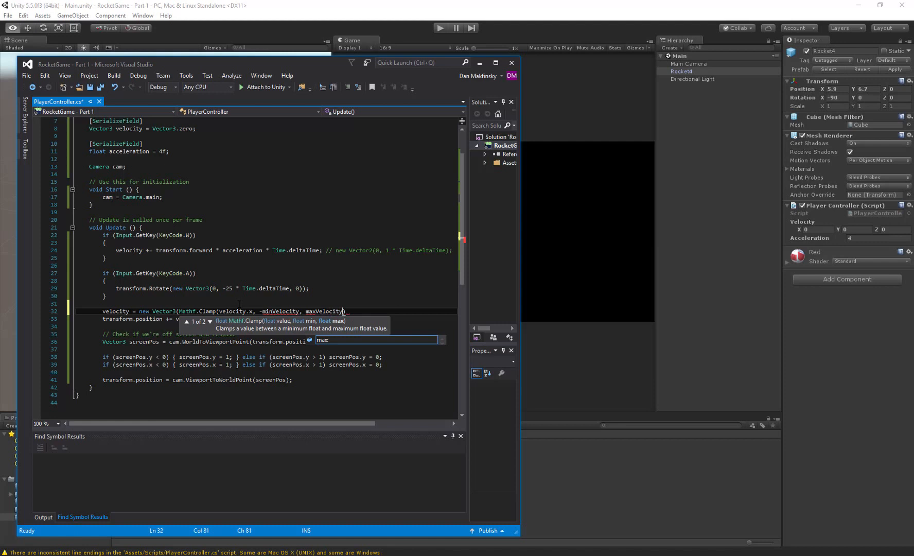
# - Add maxVelocity as the clamp's maximum argument and close the call with a comma for the second Vector3 component
pyautogui.write('),')
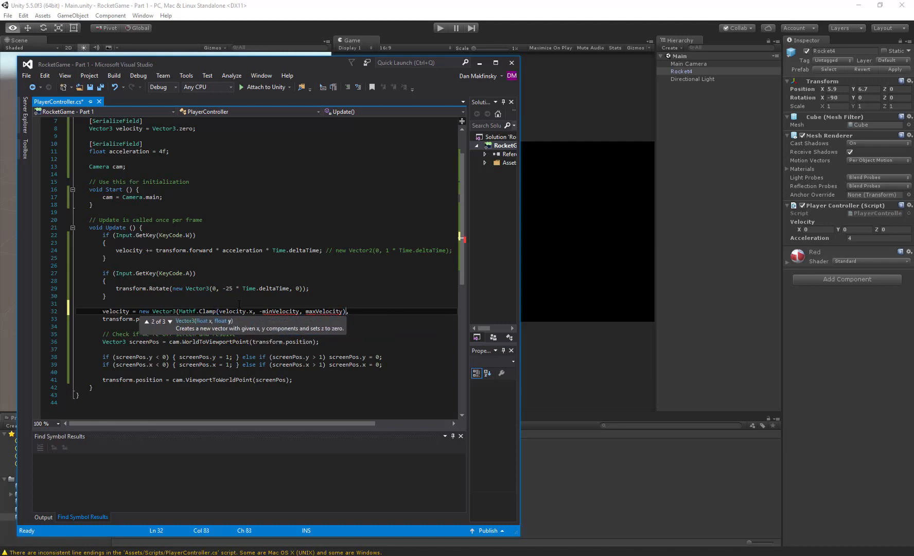
# - Duplicate the Mathf.Clamp(velocity.x, -minVelocity, maxVelocity) expression as the second Vector3 argument and add 0 as the third
pyautogui.hotkey('ctrl', 'shift', 'Left')
pyautogui.hotkey('ctrl', 'shift', 'Left')
pyautogui.hotkey('ctrl', 'shift', 'Left')
pyautogui.hotkey('ctrl', 'shift', 'Left')
pyautogui.hotkey('ctrl', 'shift', 'Left')
pyautogui.hotkey('ctrl', 'shift', 'Left')
pyautogui.hotkey('ctrl', 'shift', 'Left')
pyautogui.hotkey('ctrl', 'shift', 'Left')
pyautogui.hotkey('ctrl', 'shift', 'Left')
pyautogui.hotkey('ctrl', 'shift', 'Left')
pyautogui.hotkey('ctrl', 'shift', 'Left')
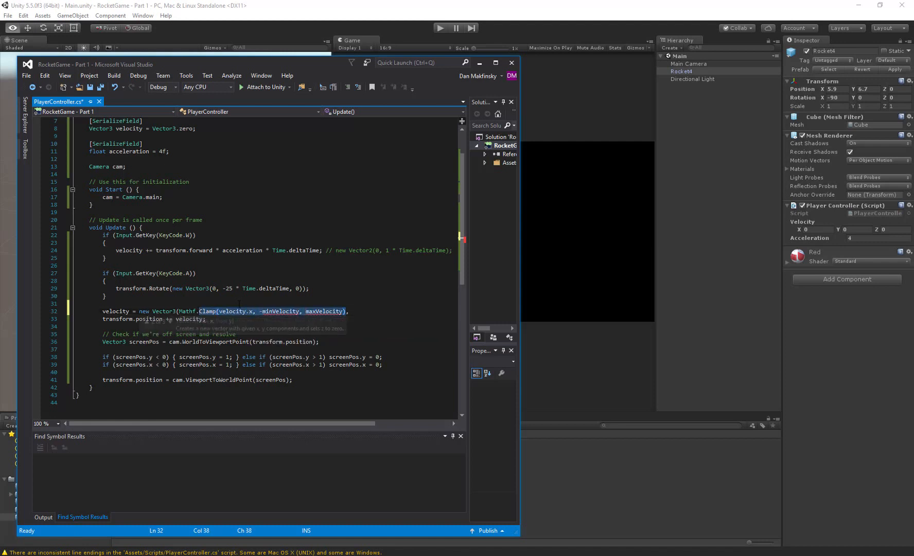
pyautogui.press('End')
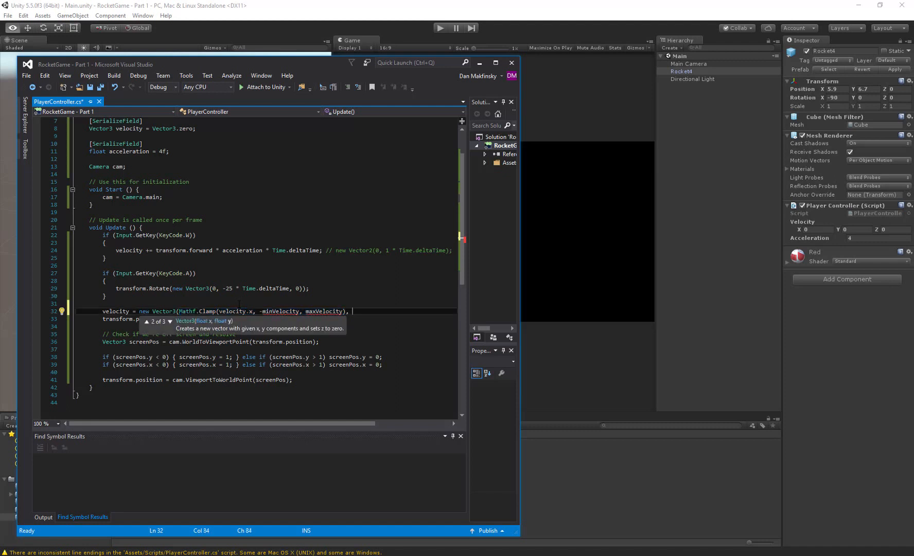
pyautogui.write('Mathf.Clamp(velocity.x, -minVelocity, maxVelocity)')
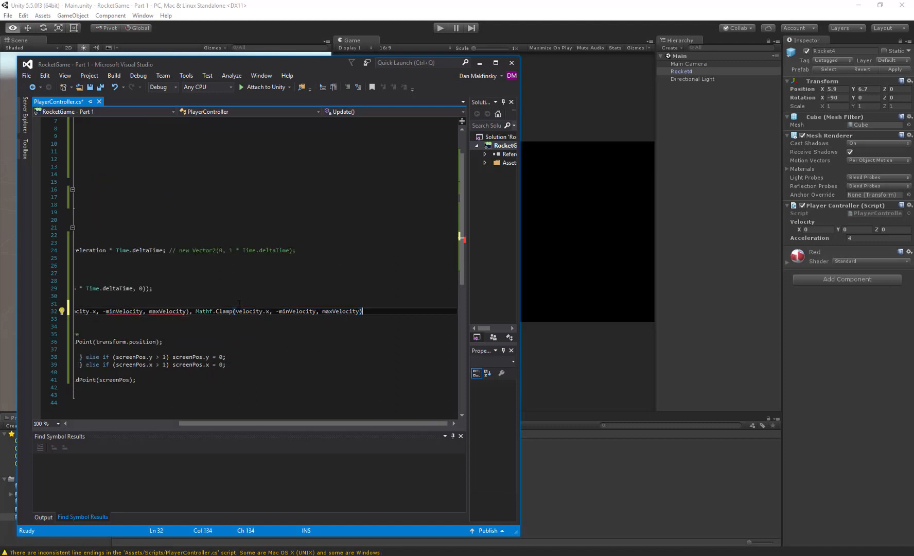
pyautogui.write(', 0);')
# - Put each argument of the velocity Vector3 on its own line and add a blank line below the statement
pyautogui.press('Home')
pyautogui.press('Up')
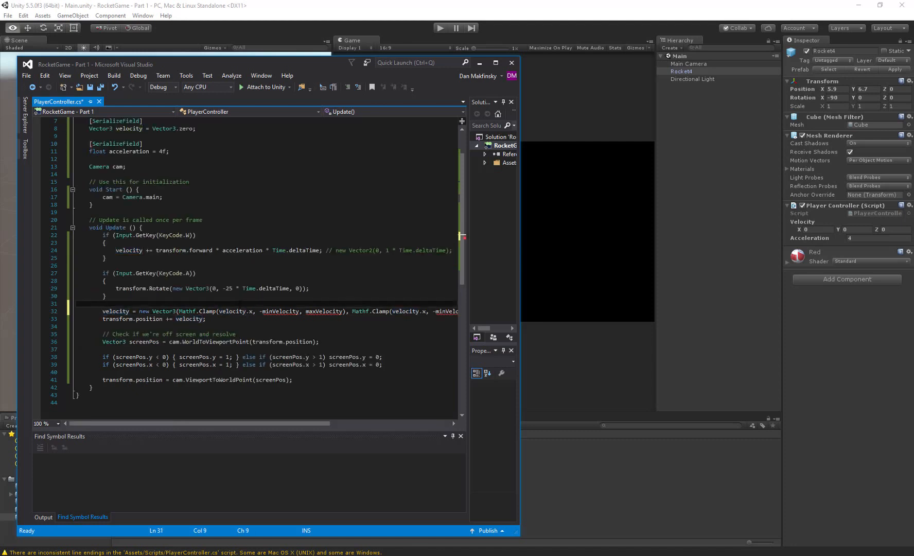
pyautogui.click(351, 311)
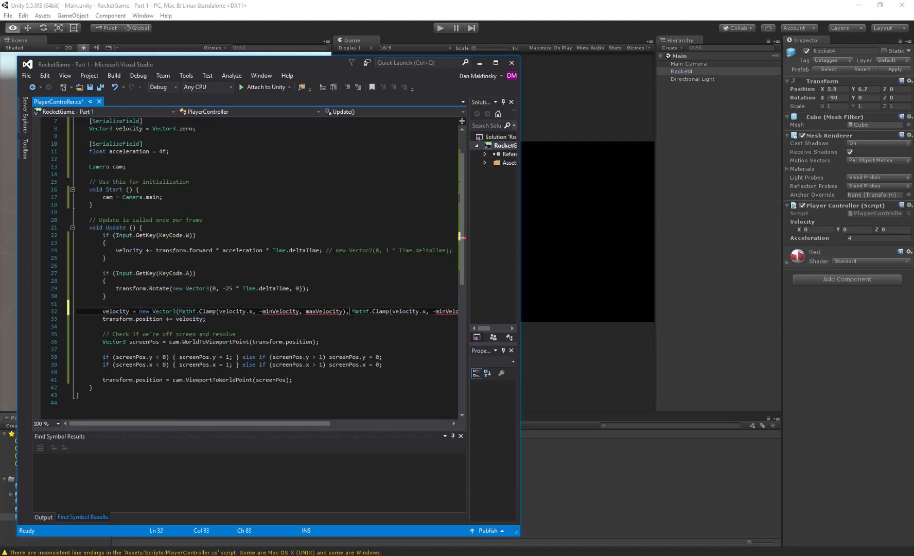
pyautogui.press('Return')
pyautogui.click(282, 320)
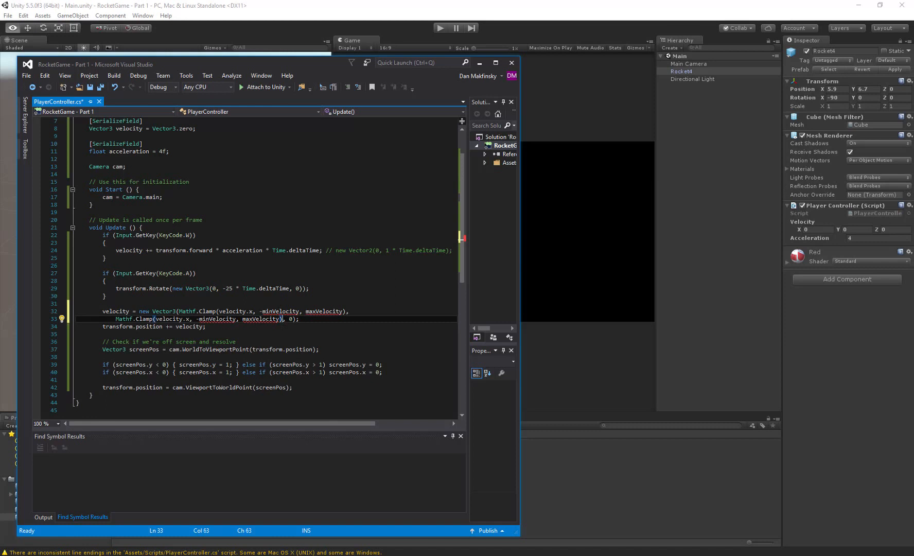
pyautogui.press('Right')
pyautogui.press('Right')
pyautogui.press('Return')
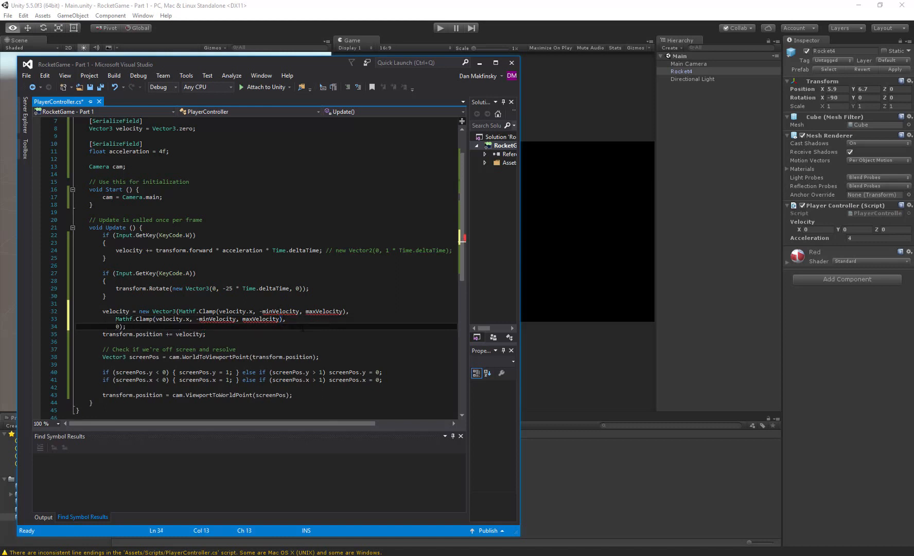
pyautogui.click(180, 311)
pyautogui.press('Return')
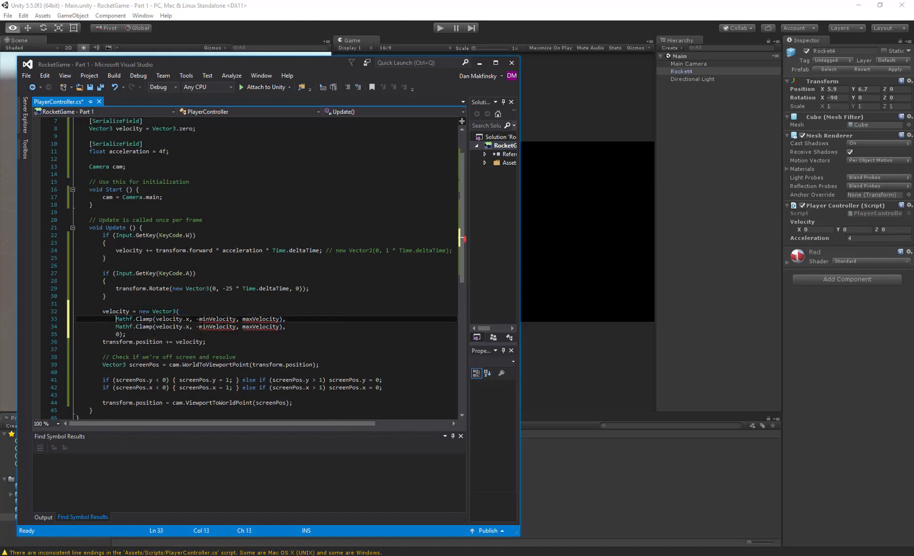
pyautogui.click(149, 334)
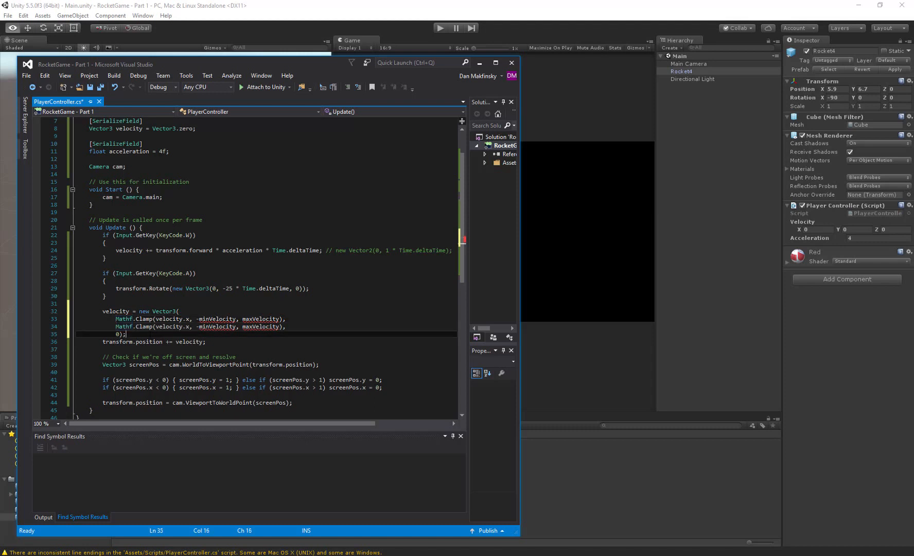
pyautogui.press('Return')
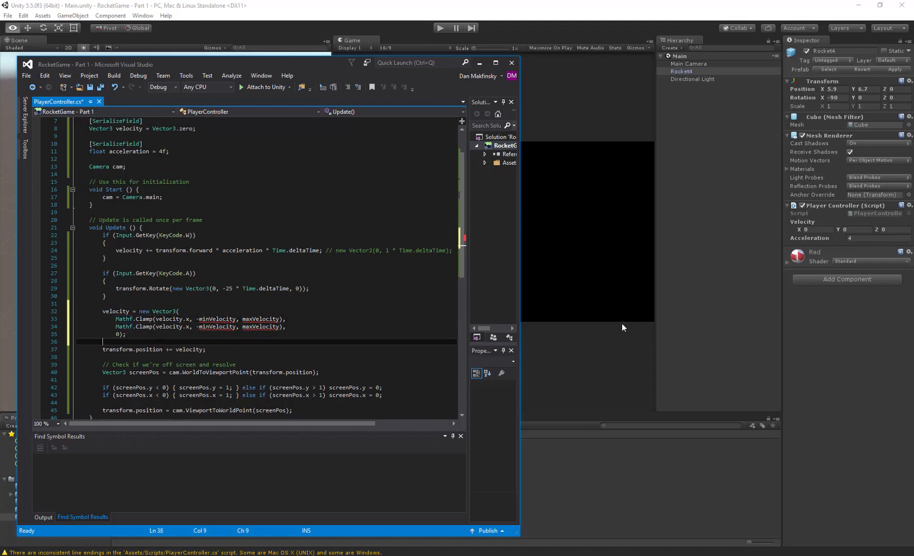
# - Delete the commented-out new Vector2 code after the W-key acceleration statement and save the script
pyautogui.click(324, 250)
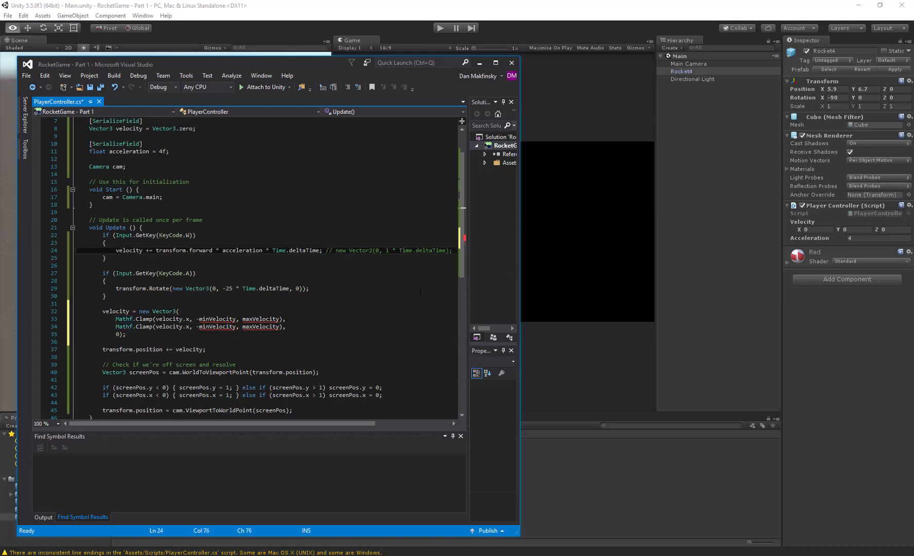
pyautogui.hotkey('shift', 'End')
pyautogui.press('Delete')
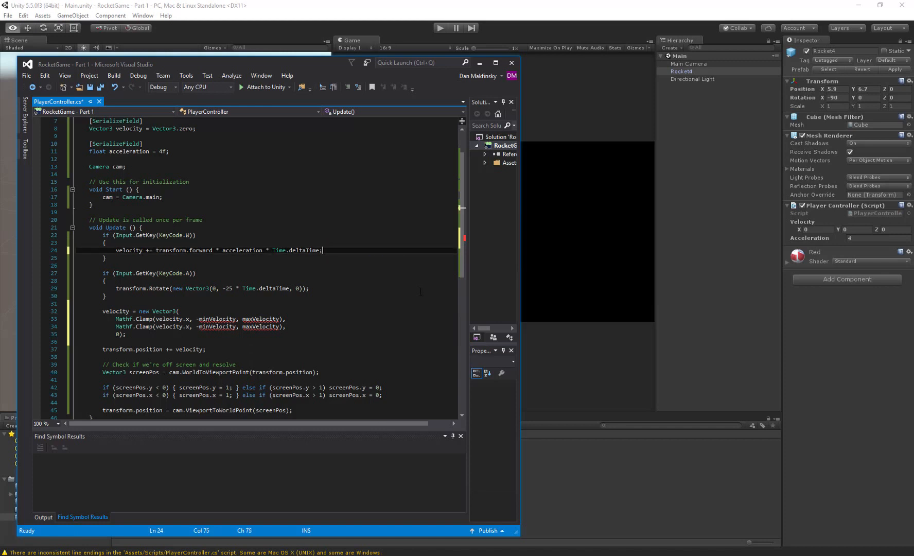
pyautogui.hotkey('ctrl', 's')
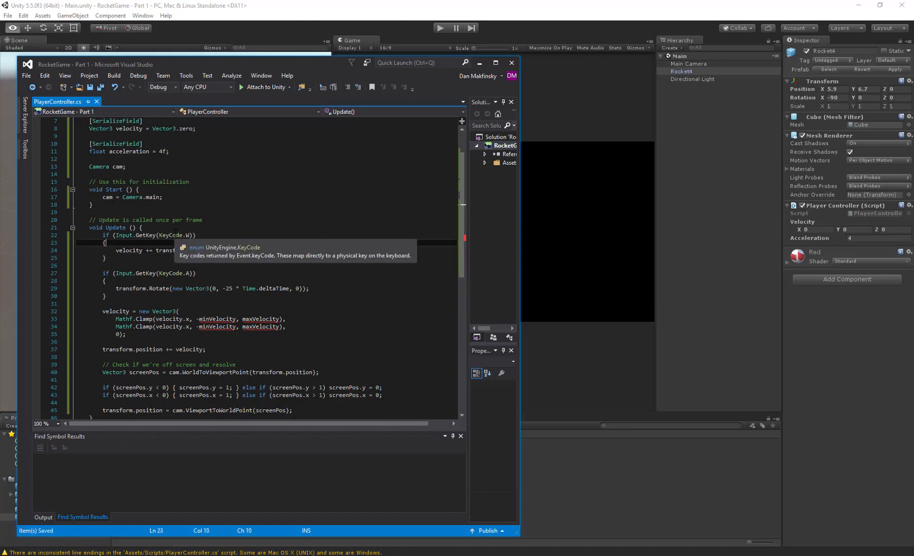
# - Add a blank line and the comment "// Move forward" above the W-key check in Update
pyautogui.press('Up')
pyautogui.press('Up')
pyautogui.press('Up')
pyautogui.press('Return')
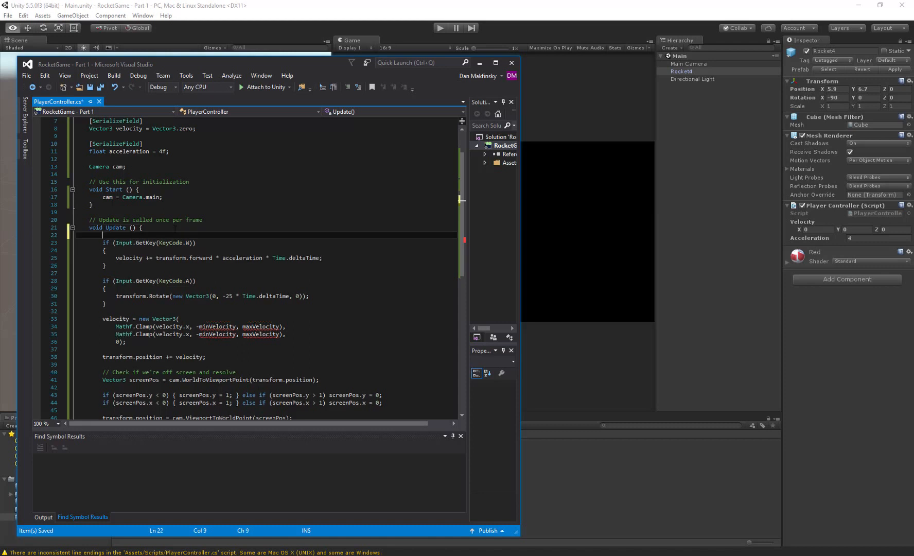
pyautogui.press('Return')
pyautogui.write('/')
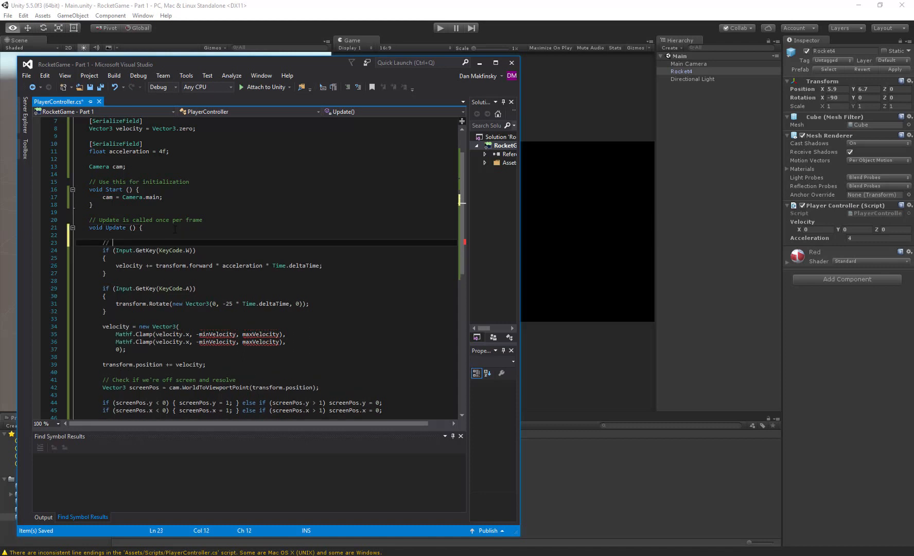
pyautogui.write('/ Move forwar')
# - Add the comment "// Rotate left" above the A-key check
pyautogui.press('Down')
pyautogui.press('Down')
pyautogui.press('Down')
pyautogui.press('Down')
pyautogui.press('Down')
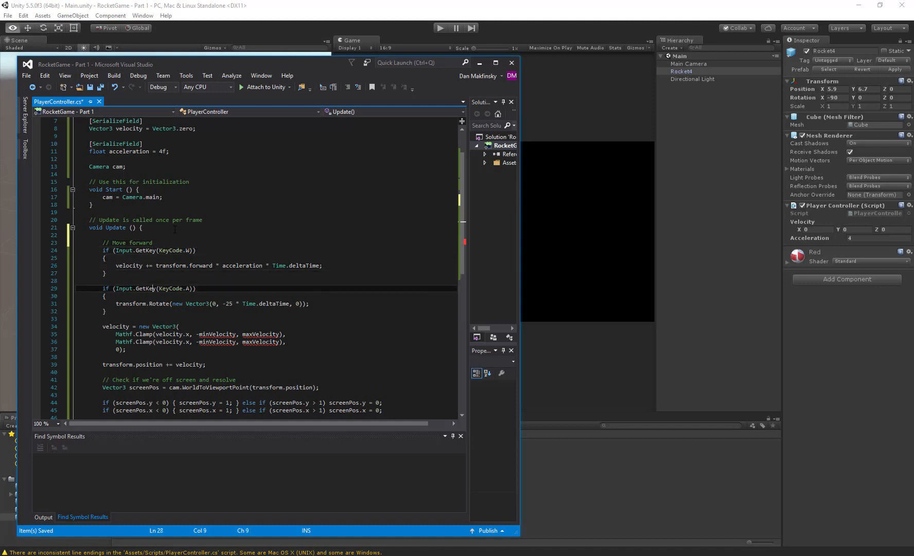
pyautogui.press('Return')
pyautogui.write('/')
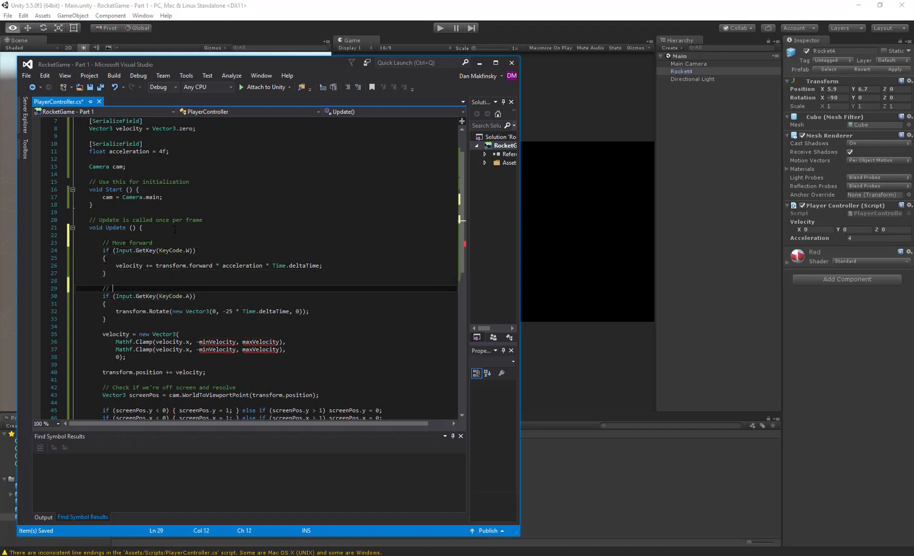
pyautogui.write('/ Rotat')
# - Add the comment "// Clamp velocity" above the velocity Vector3 assignment in Update
pyautogui.press('Down')
pyautogui.press('Down')
pyautogui.press('Down')
pyautogui.press('Down')
pyautogui.press('Down')
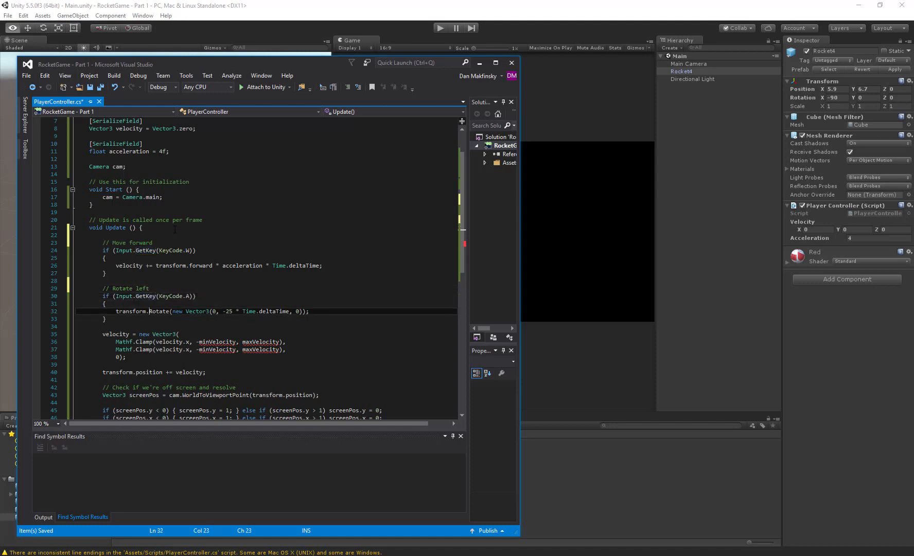
pyautogui.press('Return')
pyautogui.write('// Clamp ')
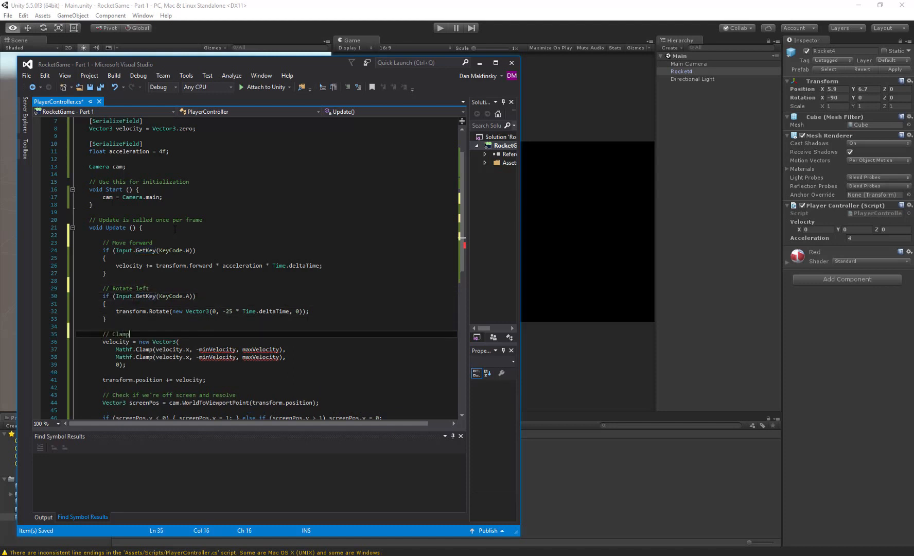
pyautogui.write('velocity')
# - Add the comment "// Assign new position" above the "transform.position += velocity;" statement
pyautogui.press('Down')
pyautogui.press('Down')
pyautogui.press('Down')
pyautogui.press('Down')
pyautogui.press('Down')
pyautogui.press('Return')
pyautogui.write('// A')
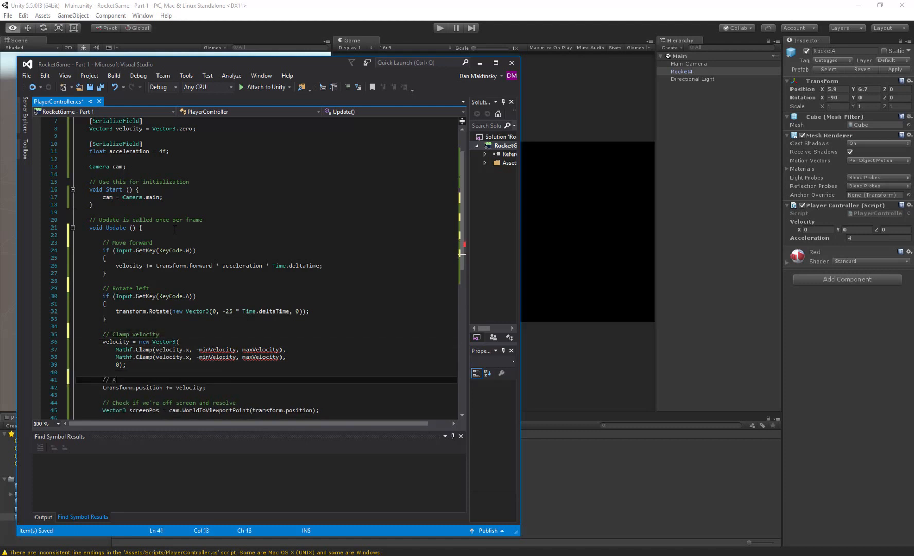
pyautogui.write('ssign new position')
# - Add a [SerializeField] attribute on a new line between the acceleration field and the Camera declaration
pyautogui.press('Down')
pyautogui.press('Down')
pyautogui.press('Down')
pyautogui.press('Down')
pyautogui.press('Down')
pyautogui.press('Down')
pyautogui.press('Down')
pyautogui.press('Down')
pyautogui.press('Down')
pyautogui.press('Down')
pyautogui.press('Down')
pyautogui.press('Down')
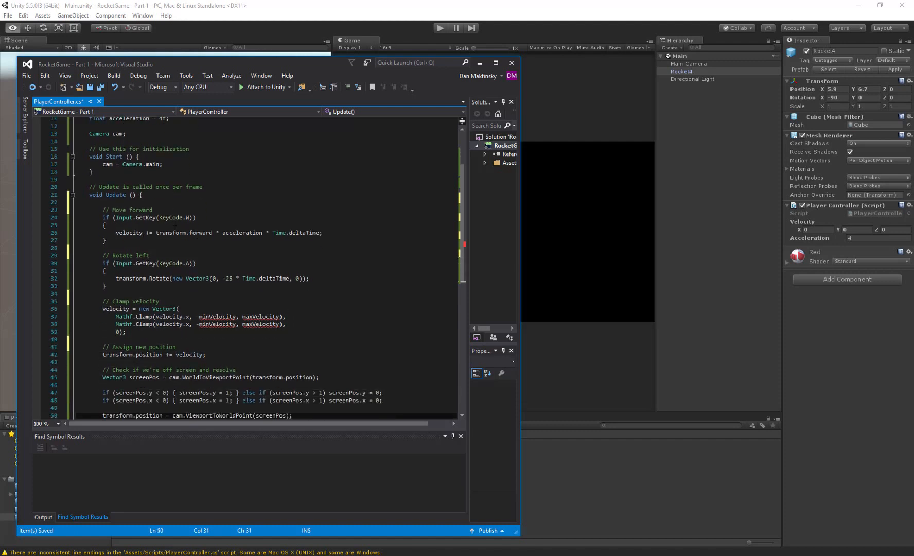
pyautogui.press('Up')
pyautogui.press('Up')
pyautogui.press('Up')
pyautogui.press('Up')
pyautogui.press('Up')
pyautogui.press('Up')
pyautogui.press('Up')
pyautogui.press('Up')
pyautogui.press('Up')
pyautogui.press('Up')
pyautogui.press('Up')
pyautogui.press('Up')
pyautogui.press('Up')
pyautogui.press('Up')
pyautogui.press('Up')
pyautogui.press('Up')
pyautogui.press('Up')
pyautogui.press('Up')
pyautogui.press('Up')
pyautogui.press('Up')
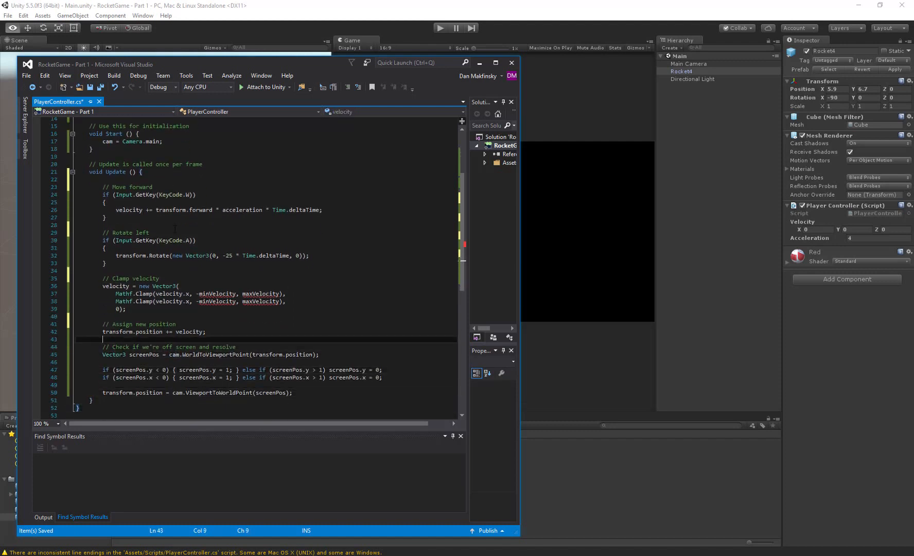
pyautogui.press('Up')
pyautogui.press('Up')
pyautogui.press('Up')
pyautogui.press('Up')
pyautogui.press('Up')
pyautogui.press('Up')
pyautogui.press('Down')
pyautogui.press('Down')
pyautogui.press('Down')
pyautogui.press('Down')
pyautogui.press('Down')
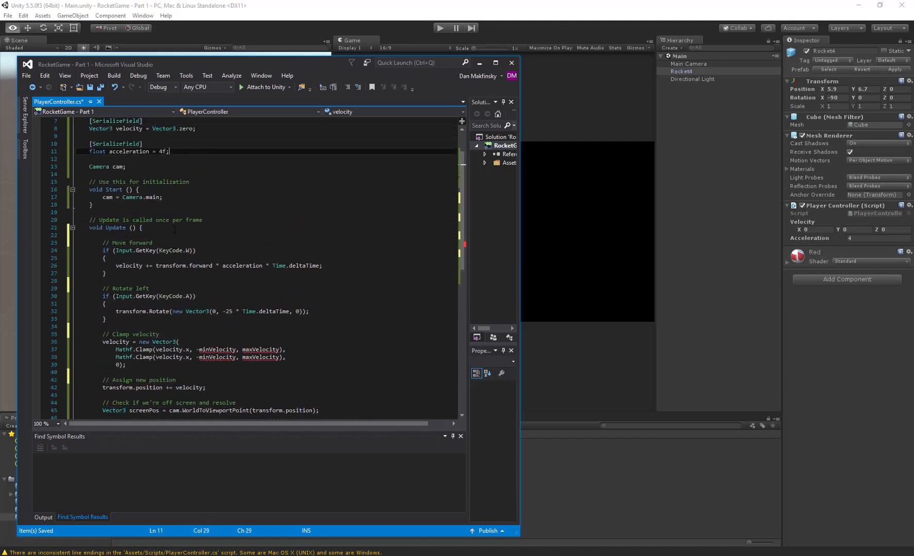
pyautogui.press('Up')
pyautogui.press('Up')
pyautogui.press('Down')
pyautogui.press('End')
pyautogui.press('Return')
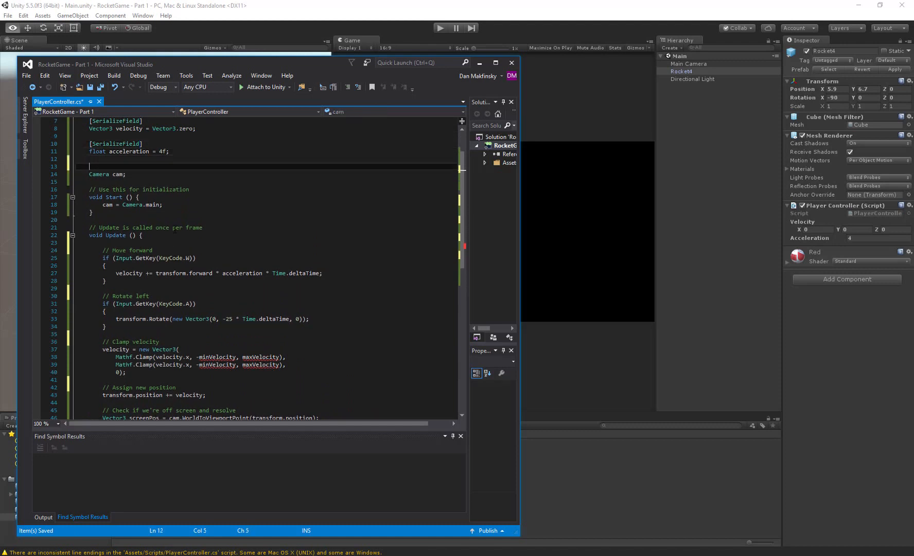
pyautogui.press('Return')
pyautogui.write('[]SErialize')
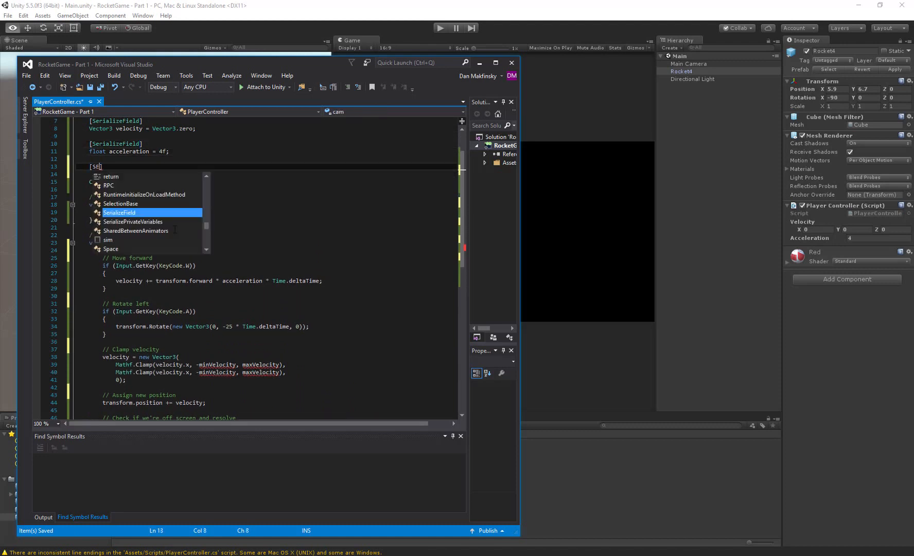
pyautogui.press('Tab')
pyautogui.press('End')
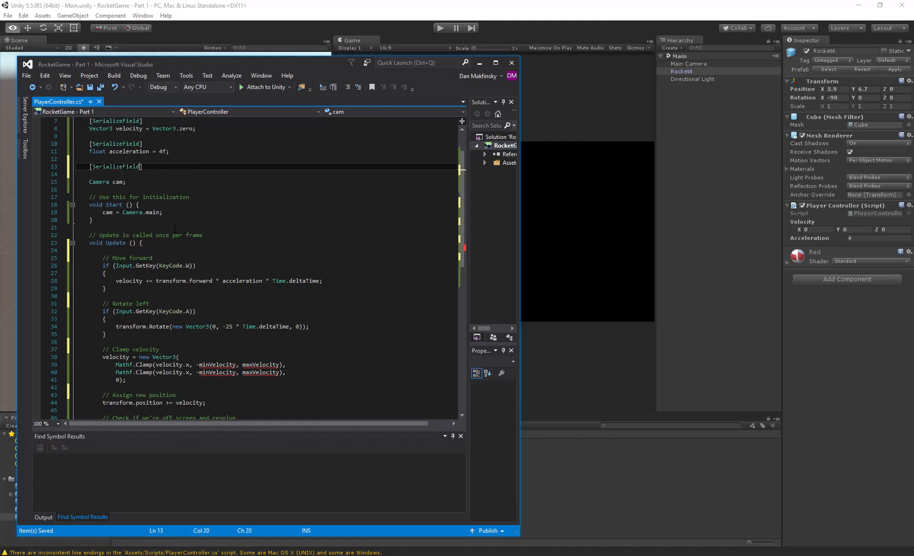
# - Declare "float minVelocity;" under the new [SerializeField] attribute
pyautogui.press('Return')
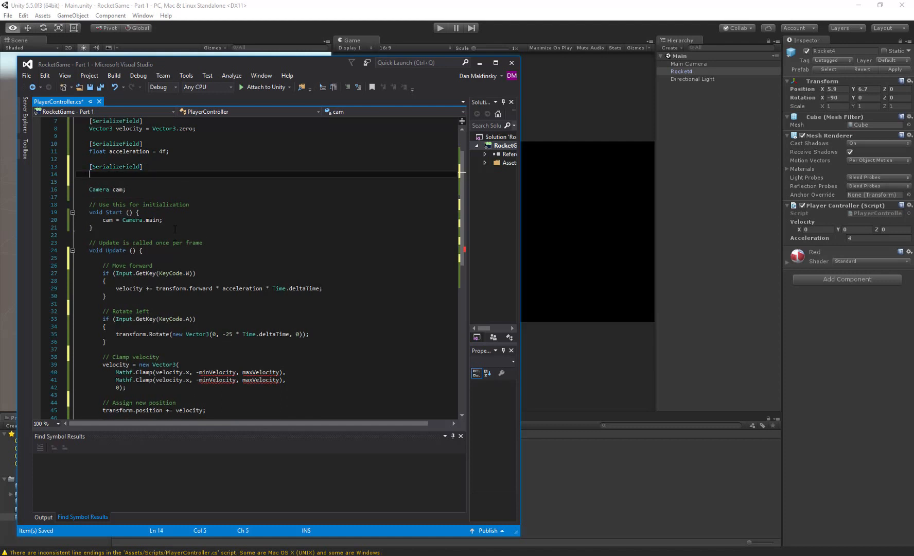
pyautogui.write('flo')
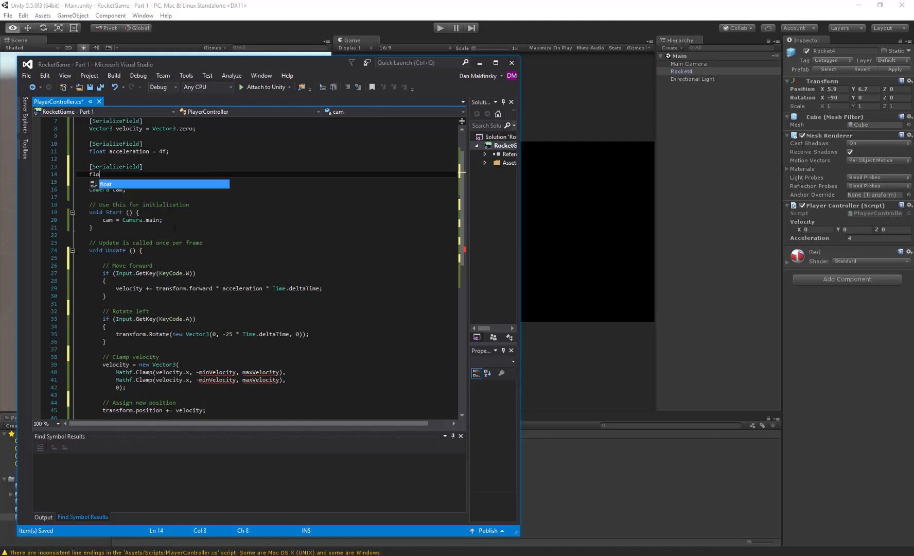
pyautogui.write('at minV')
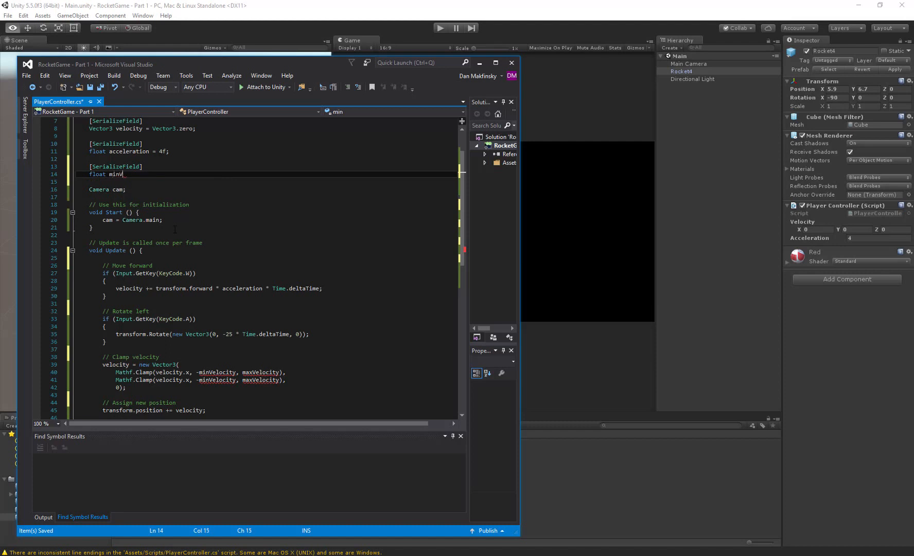
pyautogui.write('alocity')
pyautogui.press('BackSpace')
pyautogui.write(';')
# - Declare a serialized "float maxVelocity;" field below minVelocity, remove the extra blank line, and save the script
pyautogui.press('Return')
pyautogui.press('Return')
pyautogui.press('Up')
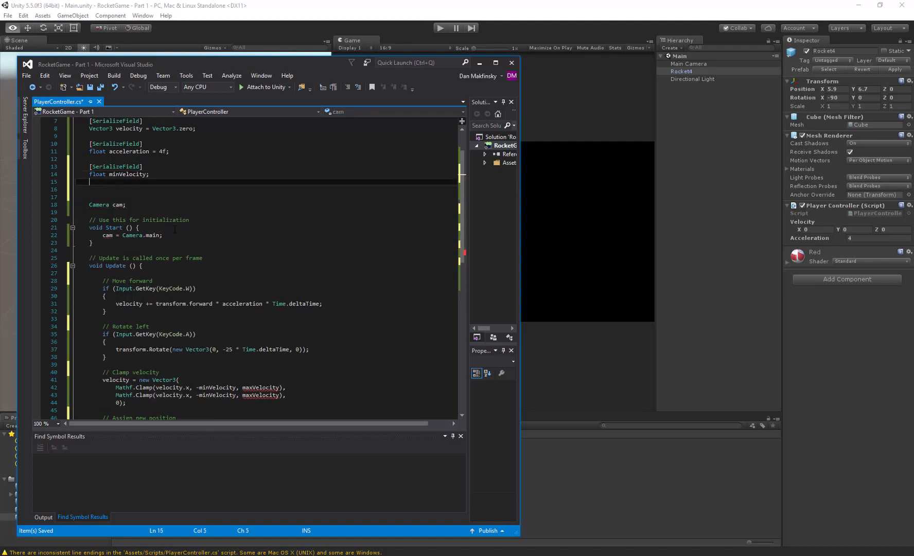
pyautogui.write('[]SErialize')
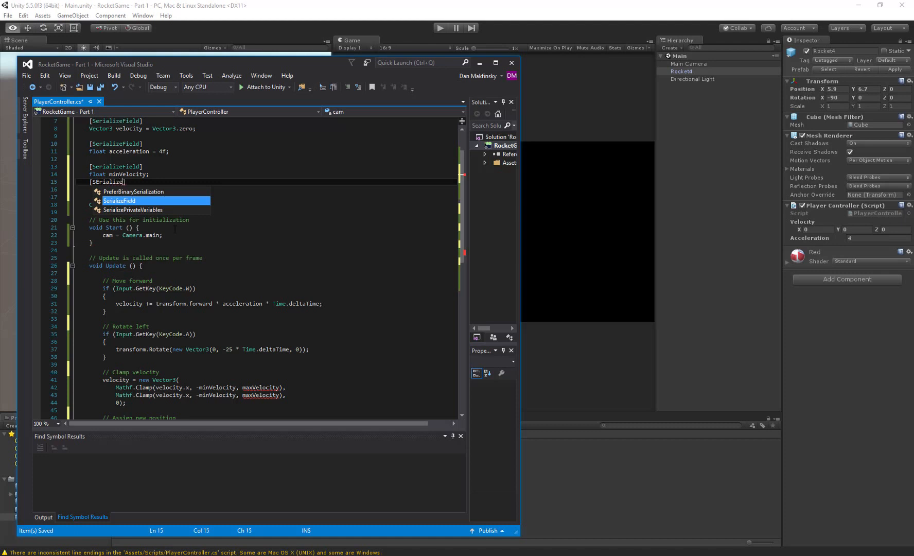
pyautogui.press('Tab')
pyautogui.press('Return')
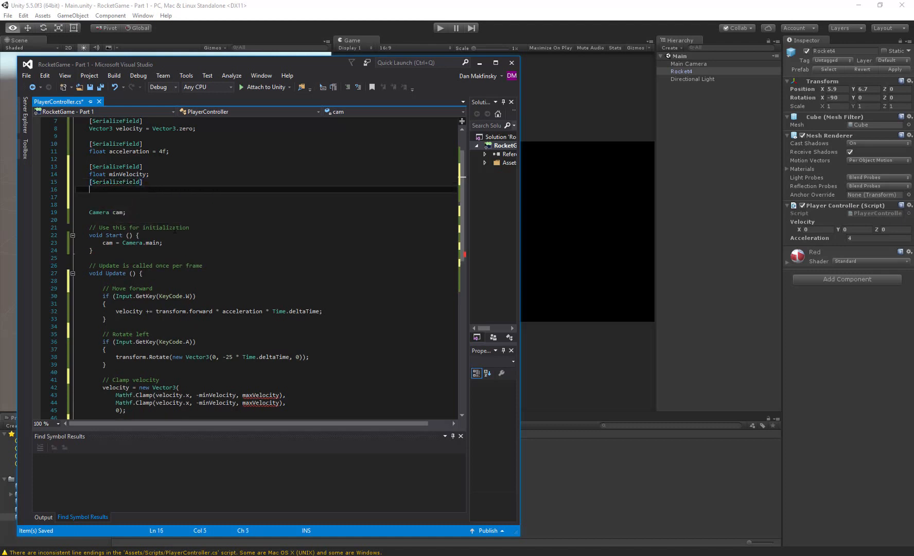
pyautogui.write('float maxVelocity;')
pyautogui.hotkey('ctrl', 's')
pyautogui.press('Down')
pyautogui.press('Delete')
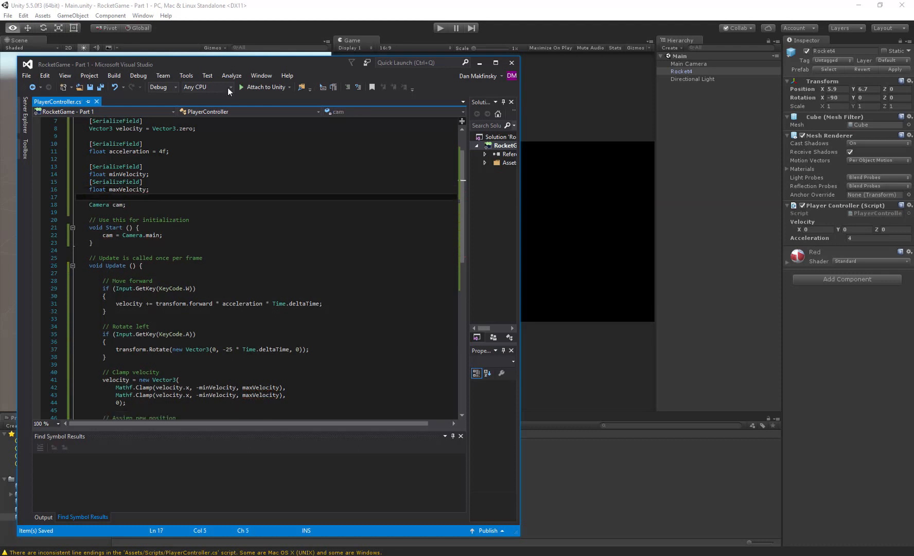
# - In Unity, set Rocket4's Min Velocity to -50 and Max Velocity to 50, and test-run the game briefly
pyautogui.click(276, 15)
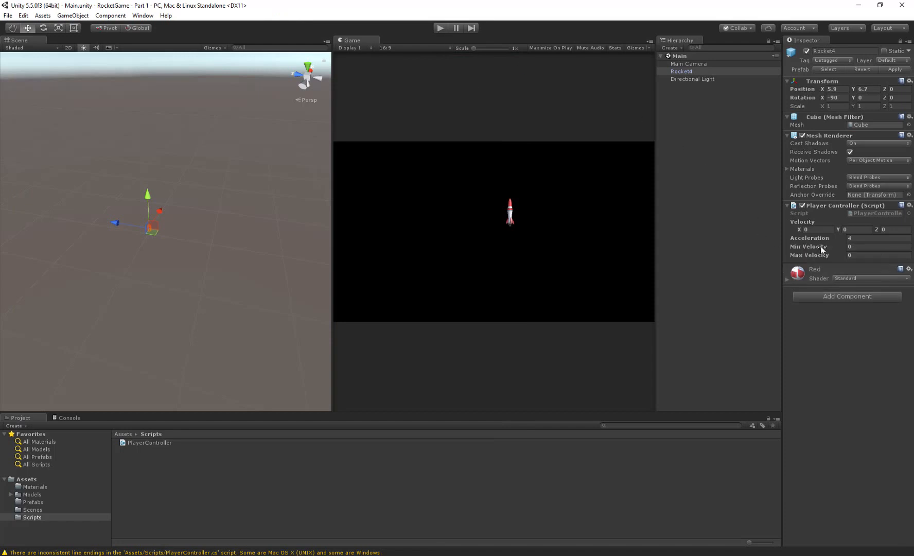
pyautogui.click(865, 246)
pyautogui.write('-50')
pyautogui.press('Tab')
pyautogui.write('50')
pyautogui.click(440, 29)
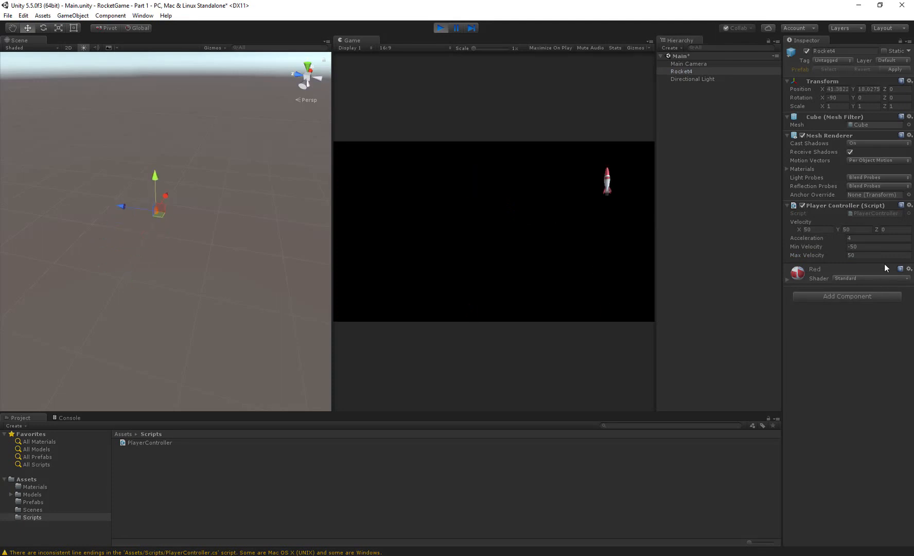
pyautogui.click(438, 29)
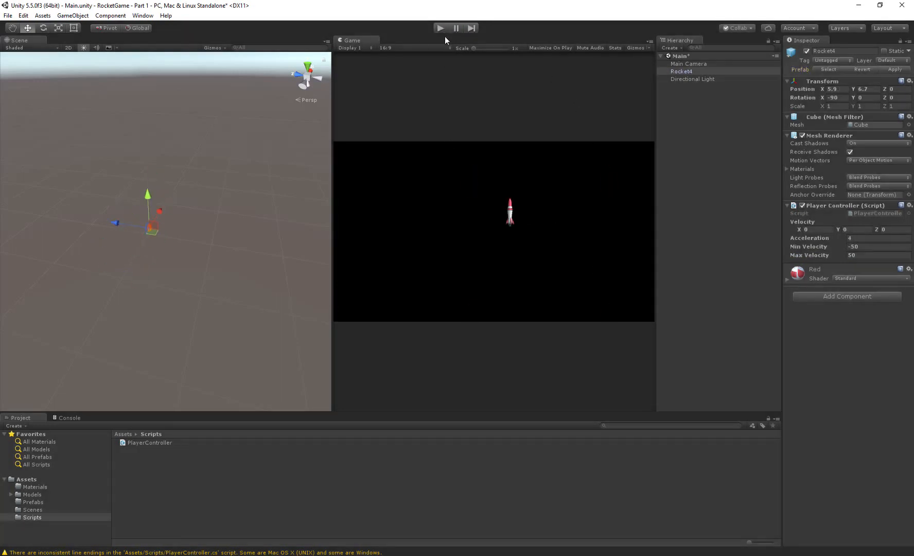
# - Review the clamp and acceleration statements in Visual Studio, and run the game again in Unity to check the rocket's Velocity values
pyautogui.hotkey('alt', 'Tab')
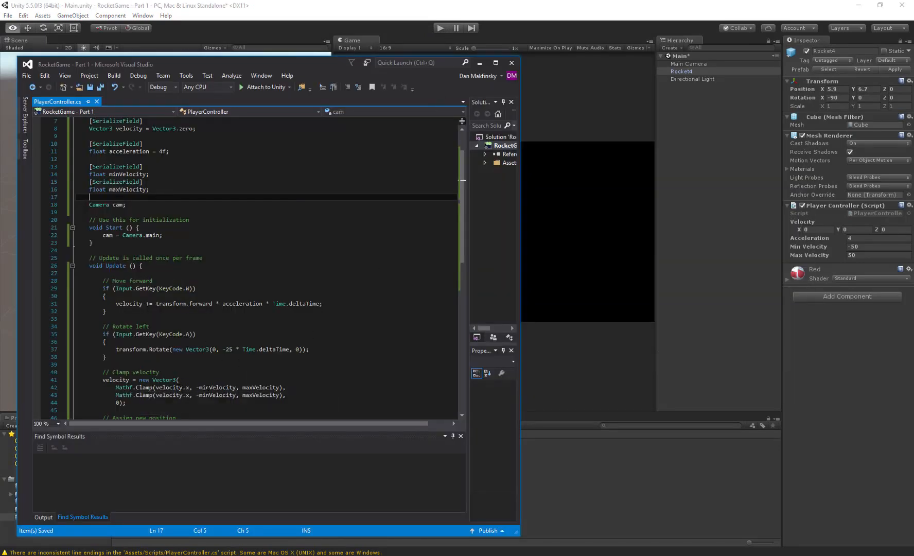
pyautogui.click(273, 387)
pyautogui.click(230, 395)
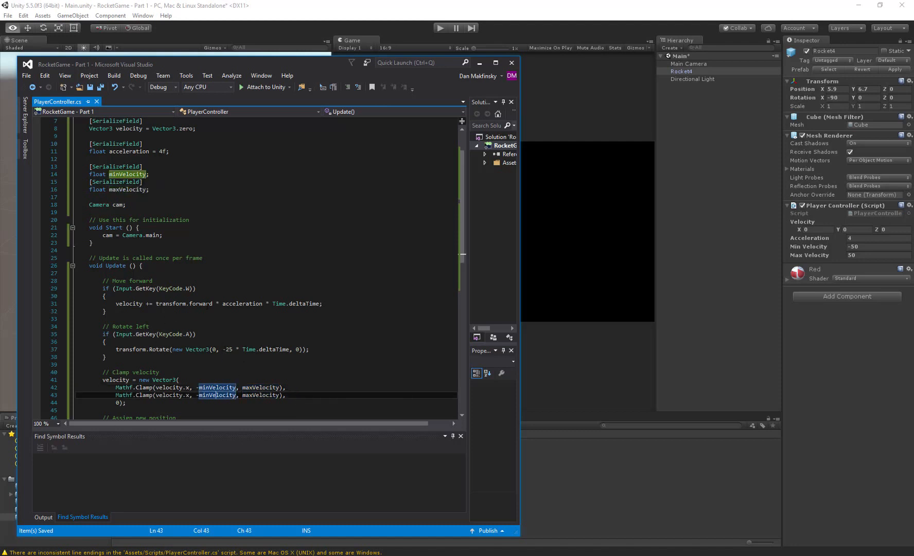
pyautogui.click(236, 303)
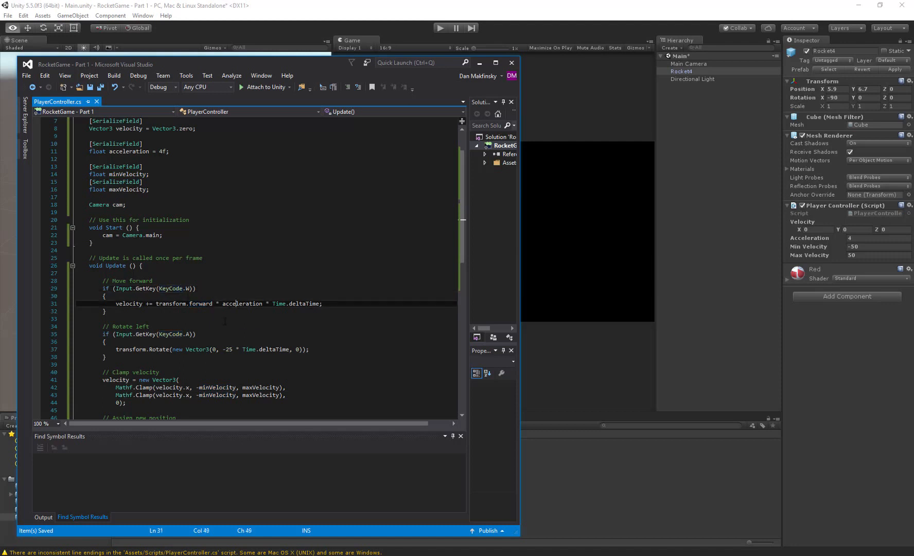
pyautogui.scroll(-1, 158, 335)
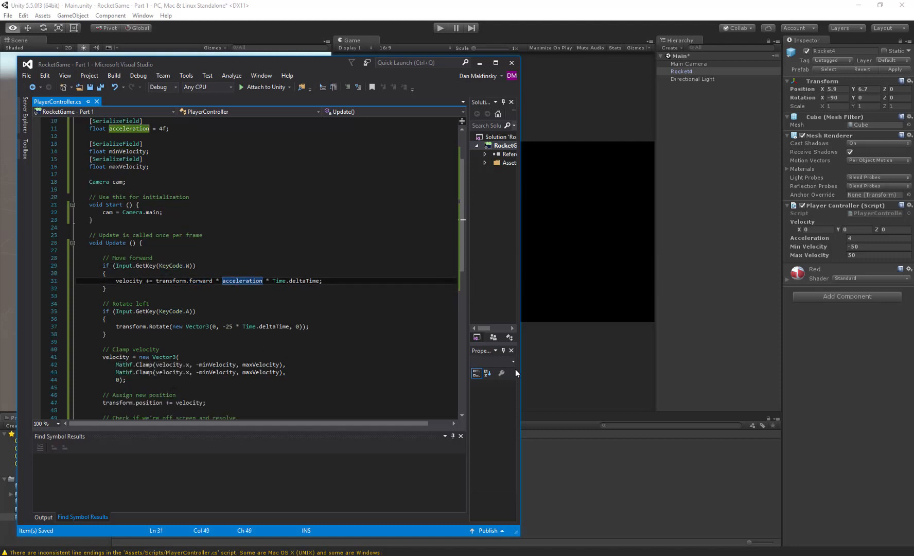
pyautogui.click(565, 22)
pyautogui.click(441, 28)
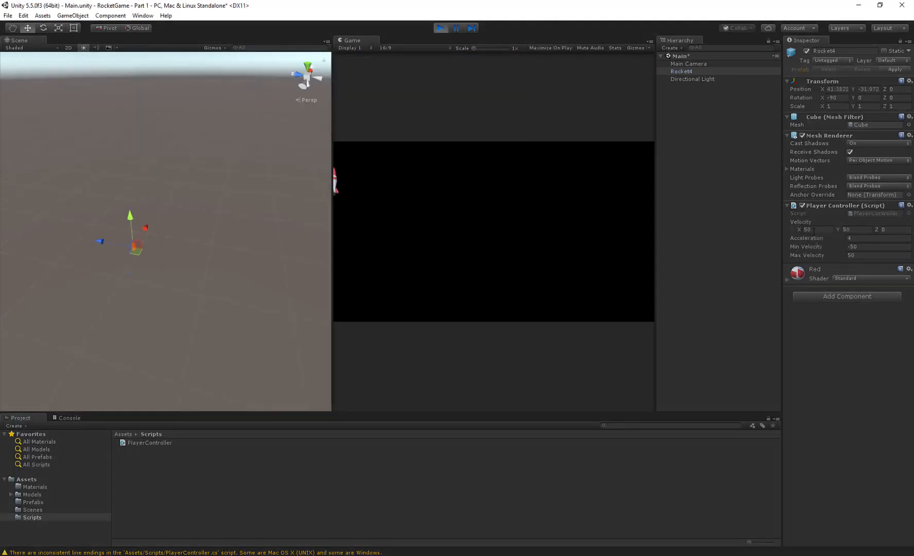
pyautogui.click(830, 228)
pyautogui.press('Tab')
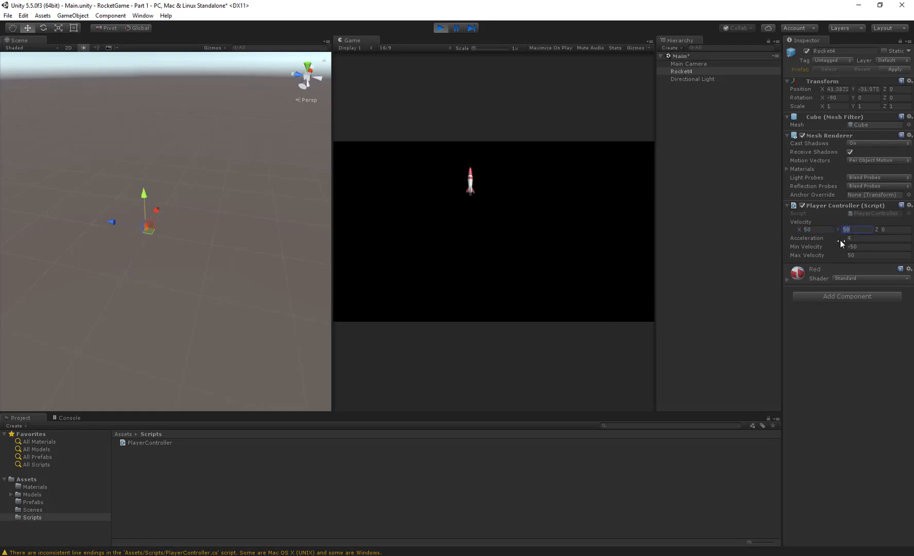
pyautogui.click(441, 28)
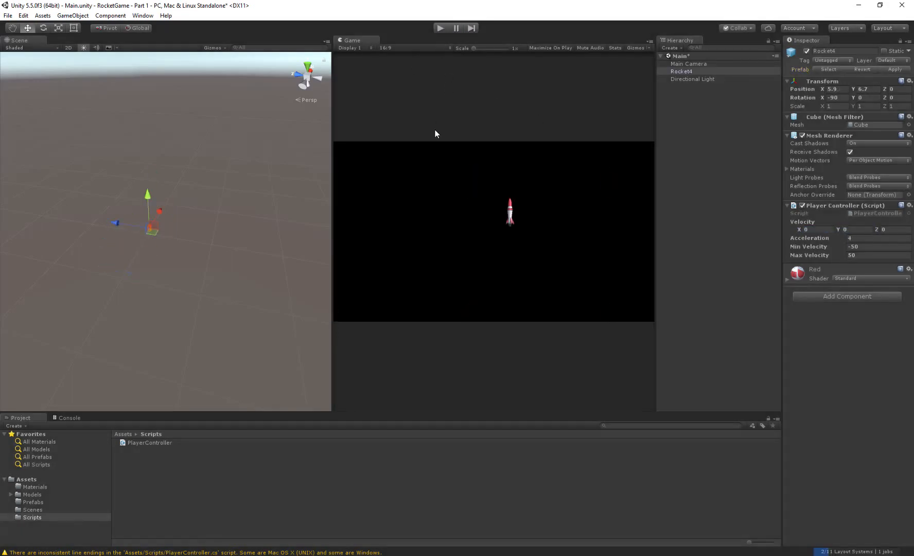
# - Back in Visual Studio, change velocity.x to velocity.y in the second Mathf.Clamp call
pyautogui.hotkey('alt', 'Tab')
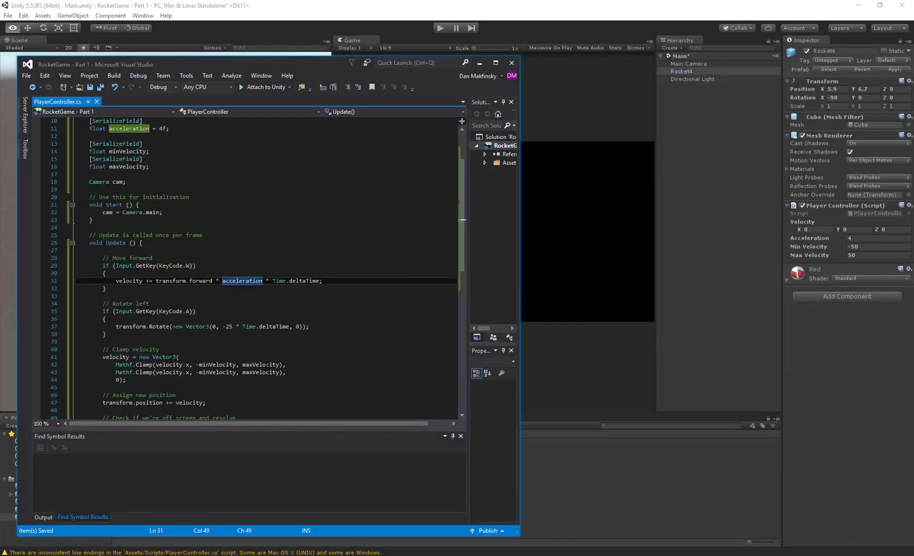
pyautogui.scroll(-3, 256, 309)
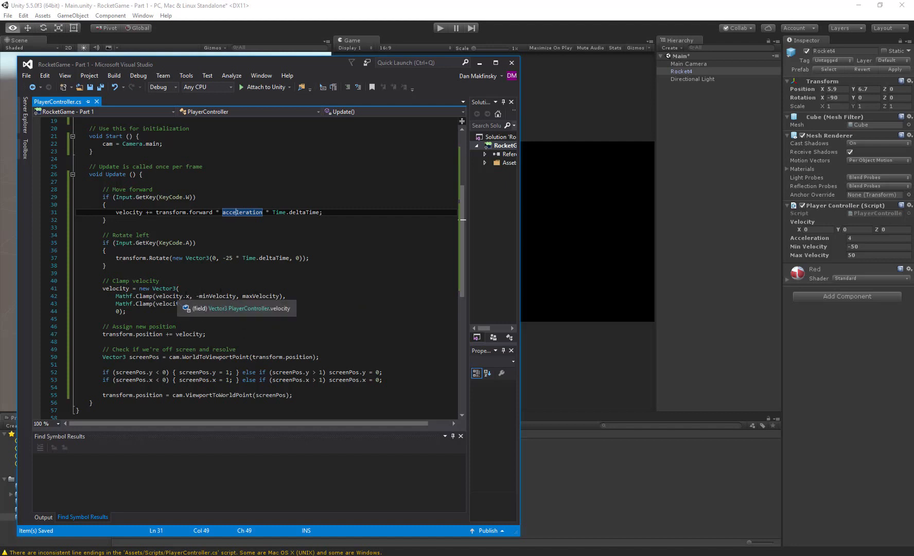
pyautogui.click(187, 303)
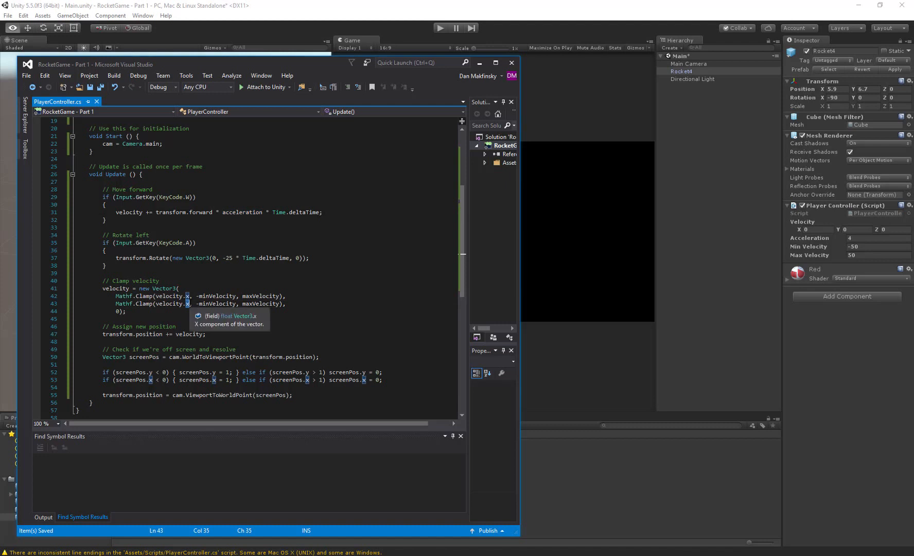
pyautogui.press('BackSpace')
pyautogui.write('y')
pyautogui.press('Escape')
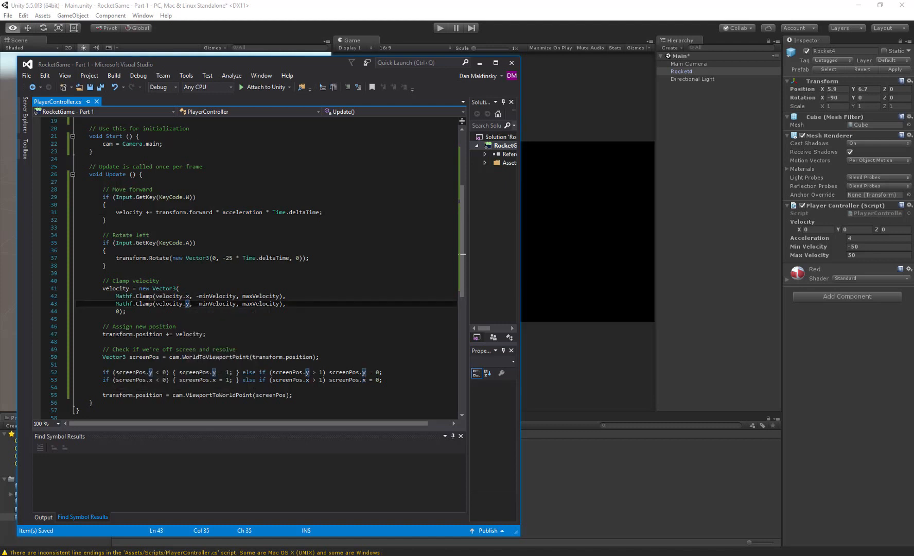
pyautogui.click(162, 304)
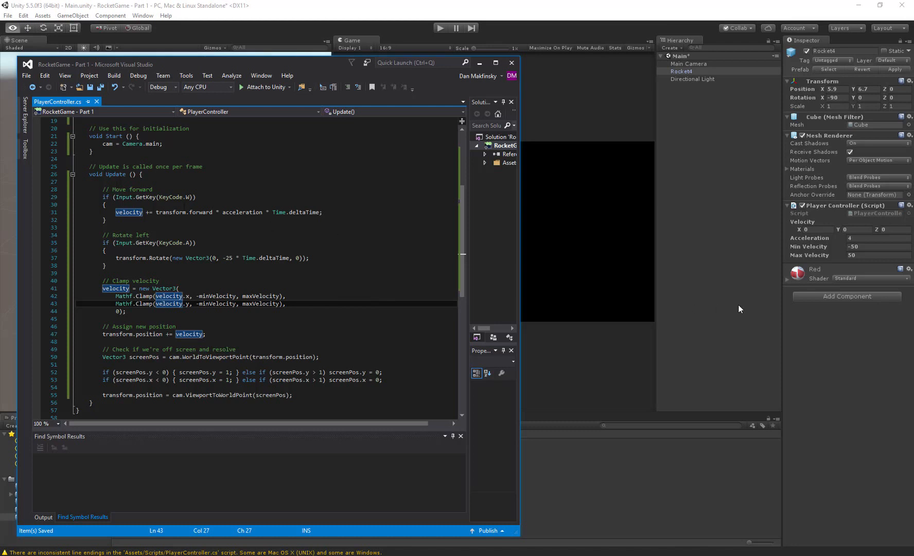
# - Remove the minus sign before minVelocity in both Mathf.Clamp calls, save the script, and switch to Unity
pyautogui.click(200, 296)
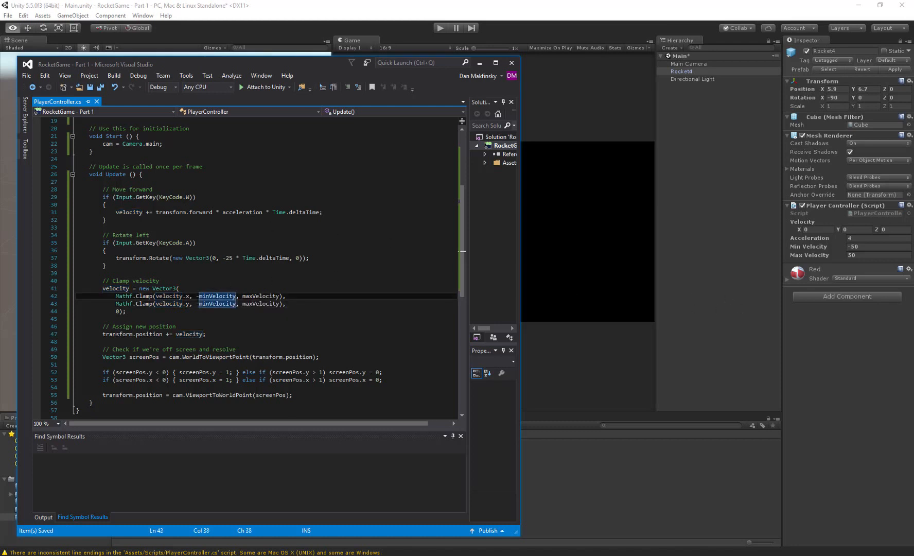
pyautogui.press('BackSpace')
pyautogui.press('Down')
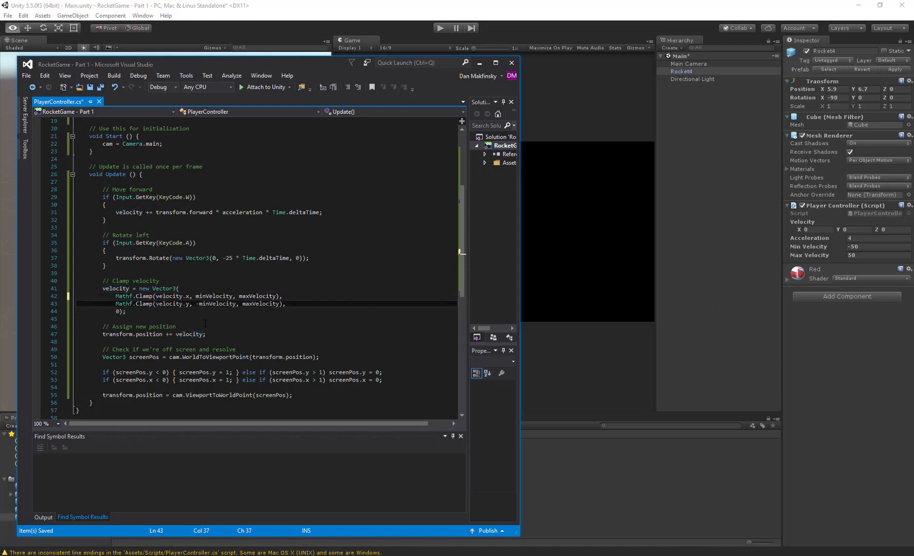
pyautogui.press('Delete')
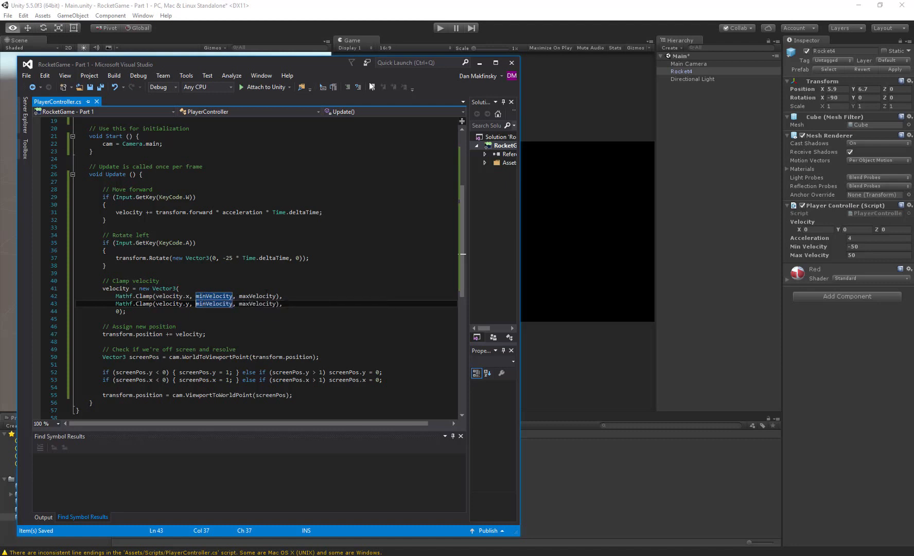
pyautogui.click(375, 15)
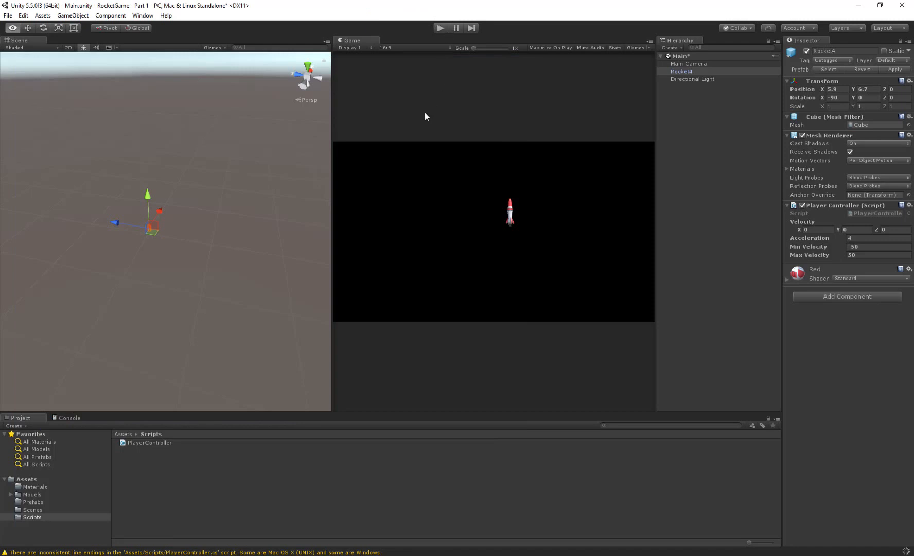
# - Run the game and rotate and accelerate the rocket while checking its Velocity values in the Inspector
pyautogui.click(438, 27)
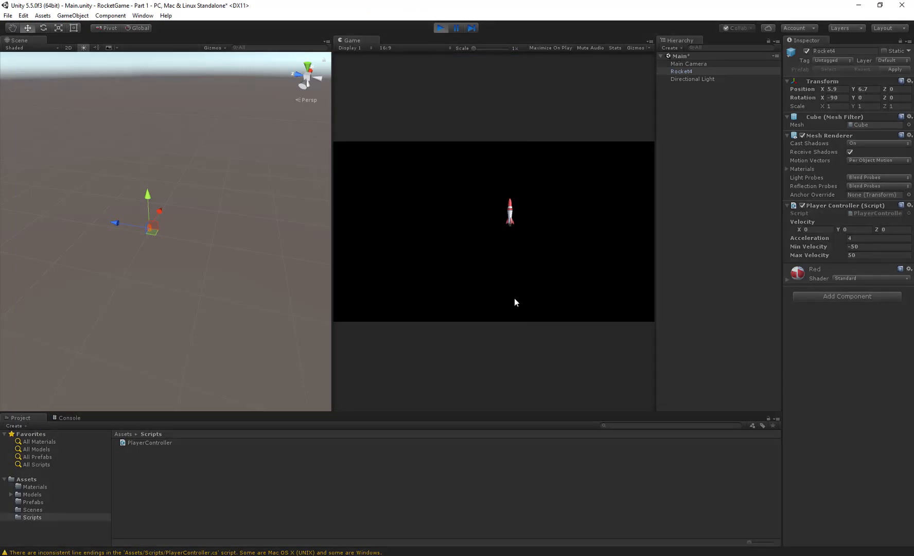
pyautogui.press('a')
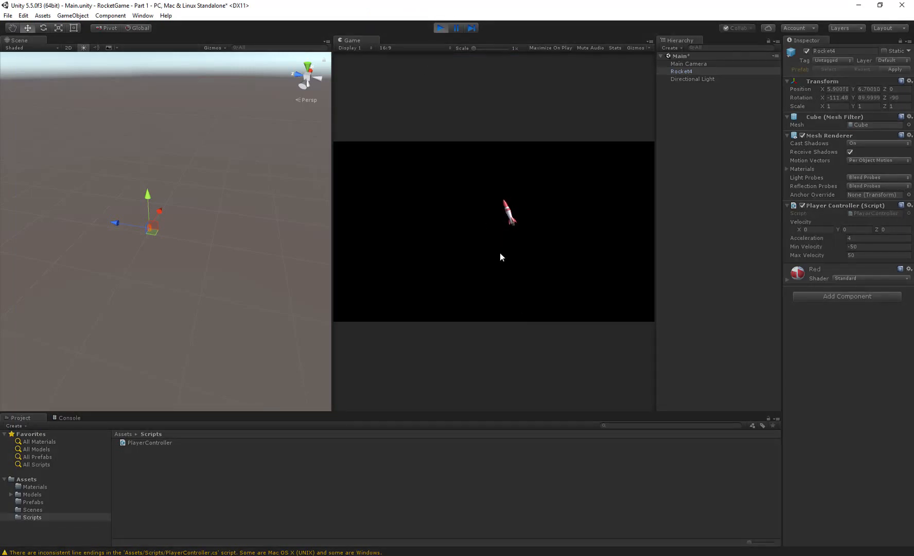
pyautogui.press('w')
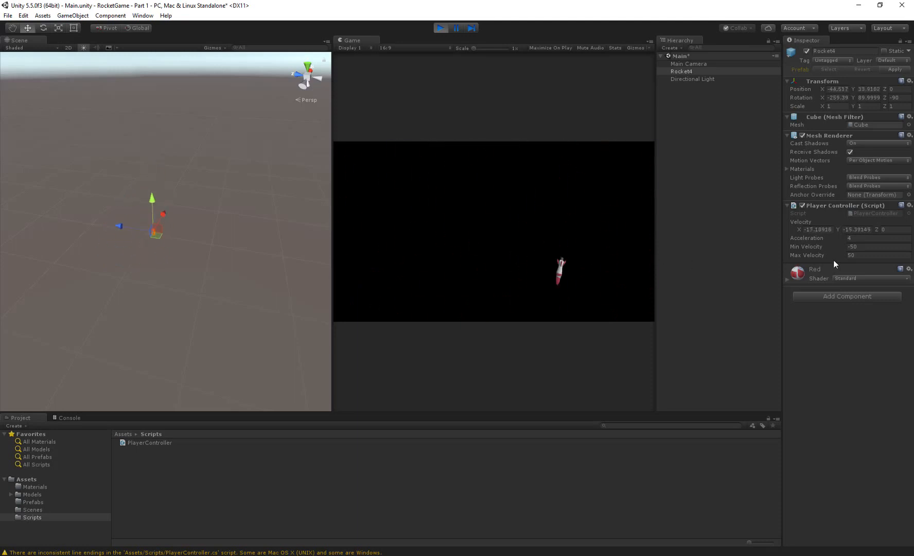
# - While the game runs, set Rocket4's Min Velocity to -5 and Max Velocity to 5, and fly the rocket
pyautogui.click(864, 247)
pyautogui.write('-')
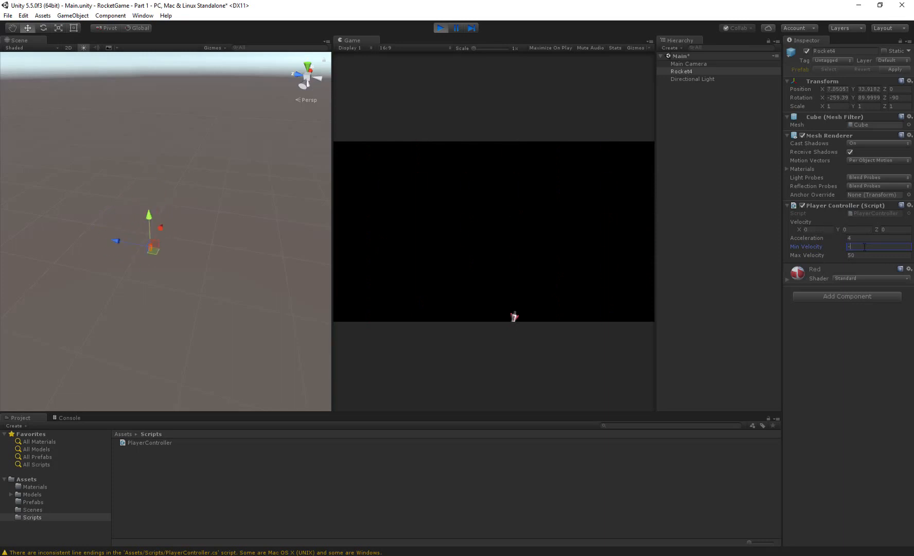
pyautogui.write('5')
pyautogui.press('Tab')
pyautogui.click(547, 250)
pyautogui.press('Up')
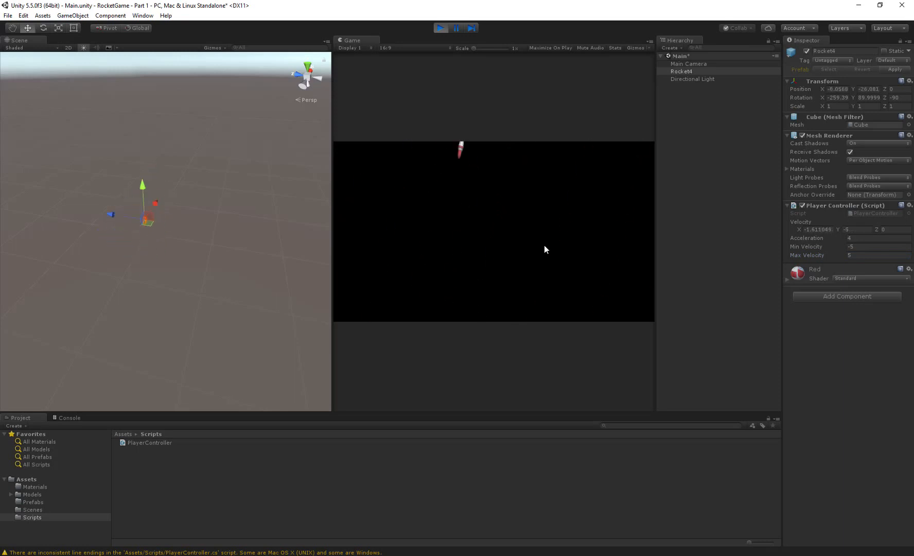
# - Set the running rocket's Min Velocity to -1 and Max Velocity to 1, test the flight, and stop the game
pyautogui.click(862, 246)
pyautogui.write('-')
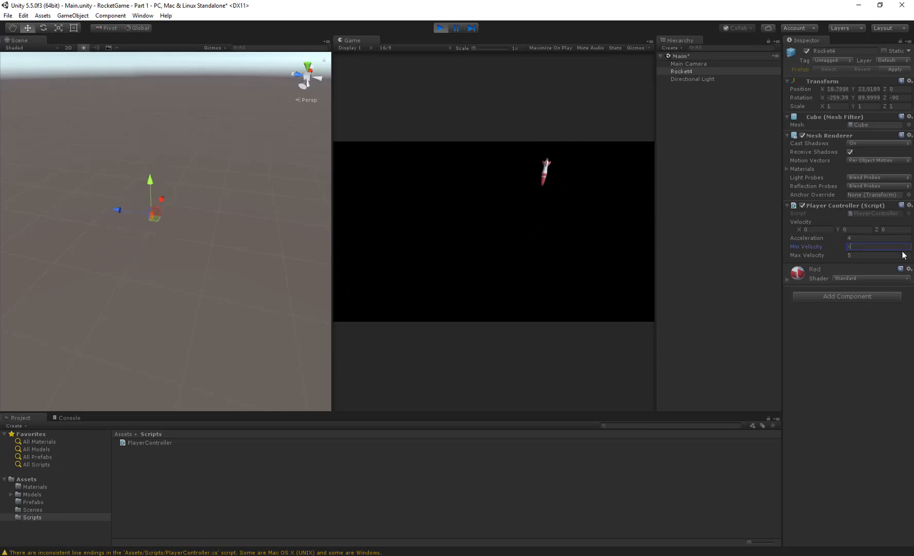
pyautogui.write('1')
pyautogui.press('Tab')
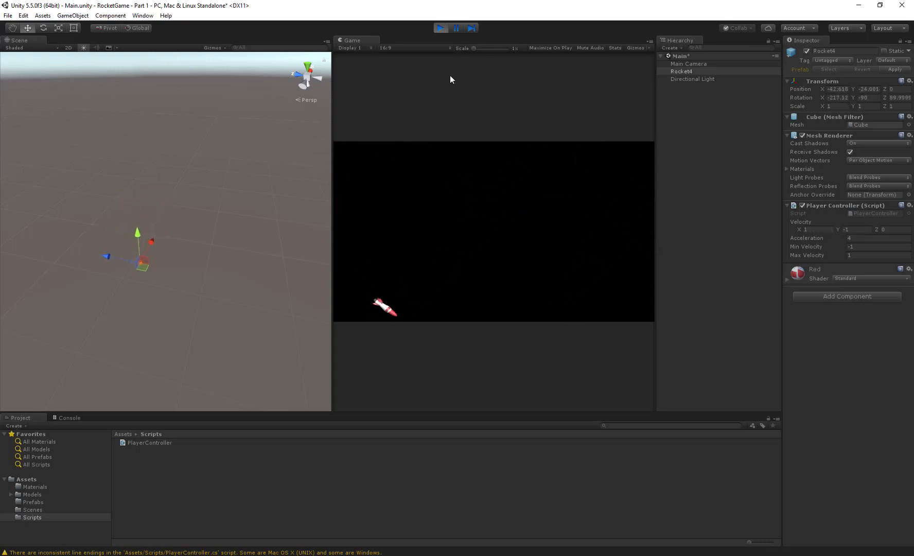
pyautogui.click(441, 28)
# - Switch to Visual Studio and duplicate the Rotate left if block directly below itself in Update()
pyautogui.hotkey('alt', 'Tab')
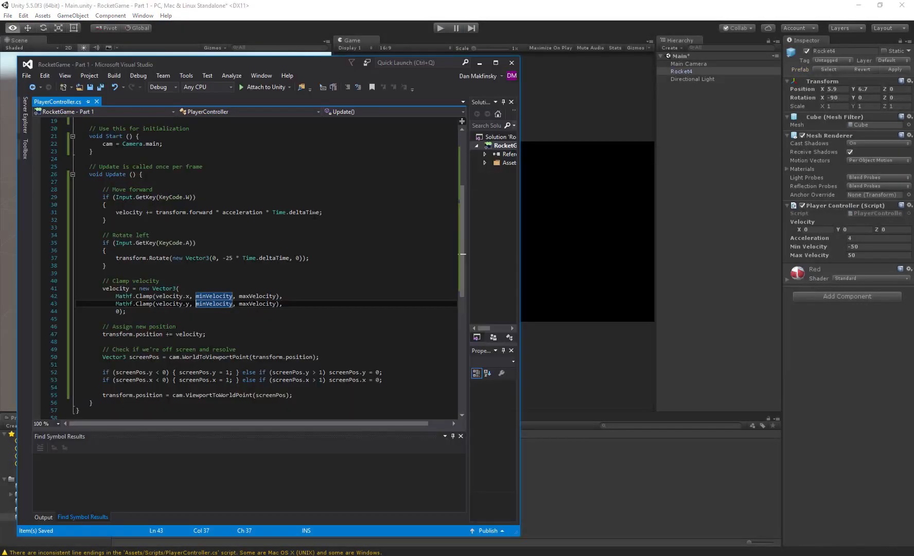
pyautogui.click(150, 380)
pyautogui.moveTo(107, 265); pyautogui.dragTo(46, 238)
pyautogui.hotkey('ctrl', 'c')
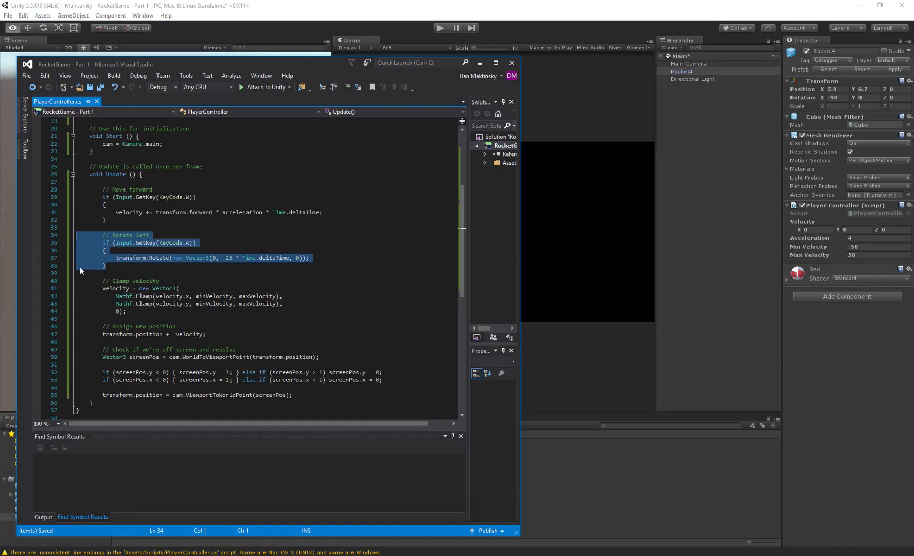
pyautogui.click(120, 273)
pyautogui.press('Return')
pyautogui.hotkey('ctrl', 'v')
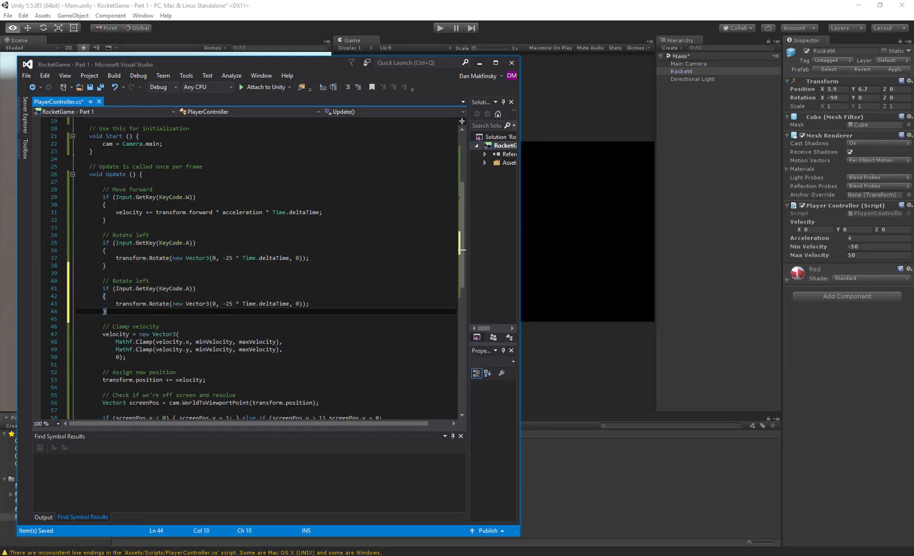
# - Change the duplicated block's comment to "// Rotate right"
pyautogui.press('Up')
pyautogui.press('Up')
pyautogui.press('Up')
pyautogui.press('Up')
pyautogui.press('End')
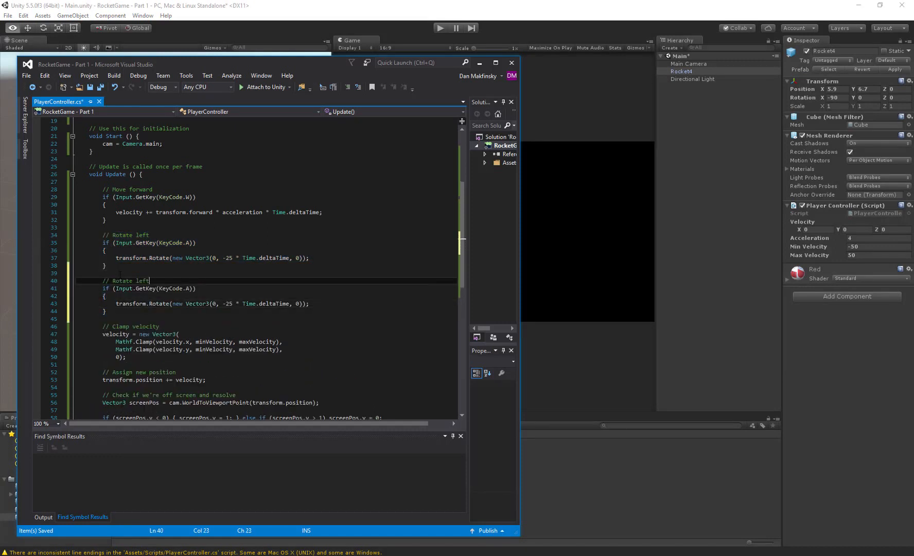
pyautogui.press('BackSpace')
pyautogui.press('BackSpace')
pyautogui.press('BackSpace')
pyautogui.press('BackSpace')
pyautogui.write('ri')
# - In the Rotate right block, make the rotation value positive 25, change KeyCode.A to KeyCode.D, and save the script
pyautogui.press('Down')
pyautogui.press('Down')
pyautogui.press('Down')
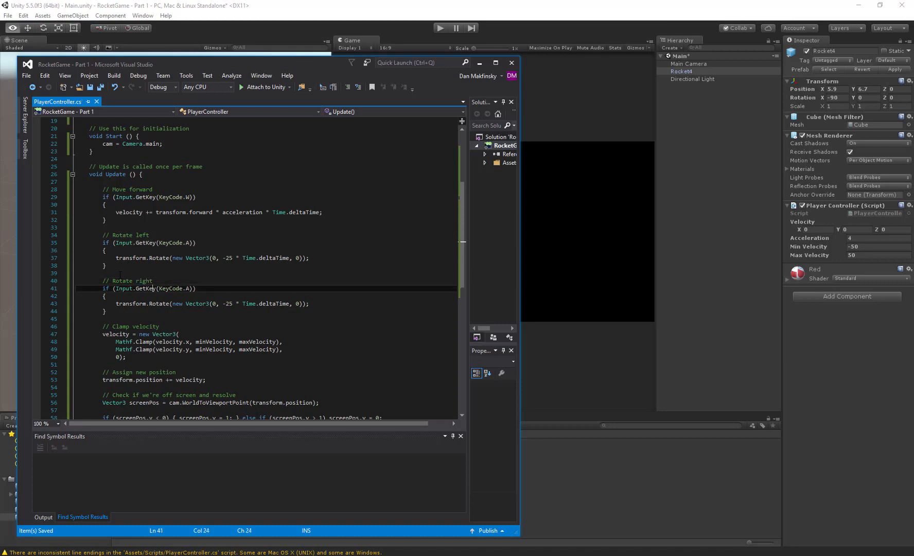
pyautogui.hotkey('ctrl', 'Right')
pyautogui.hotkey('ctrl', 'Right')
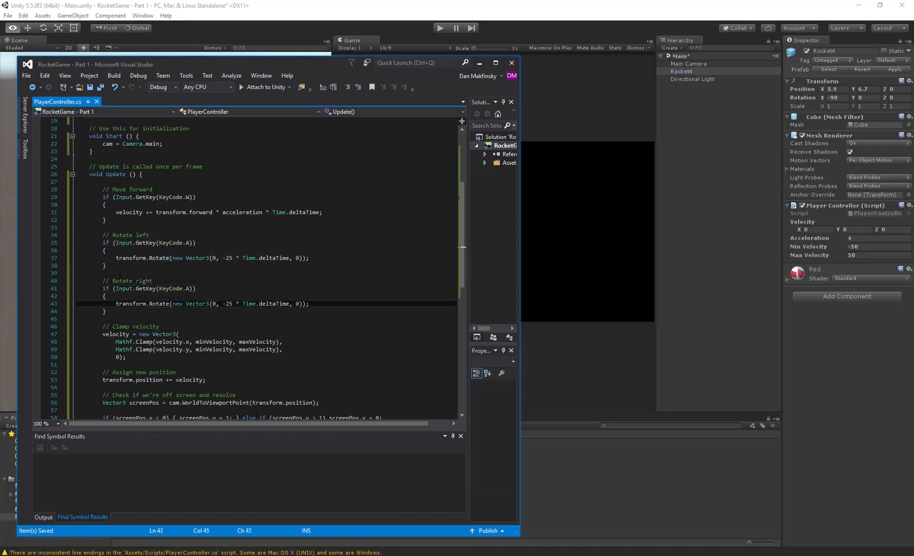
pyautogui.press('Delete')
pyautogui.moveTo(186, 289); pyautogui.dragTo(189, 289)
pyautogui.write('D')
pyautogui.press('Escape')
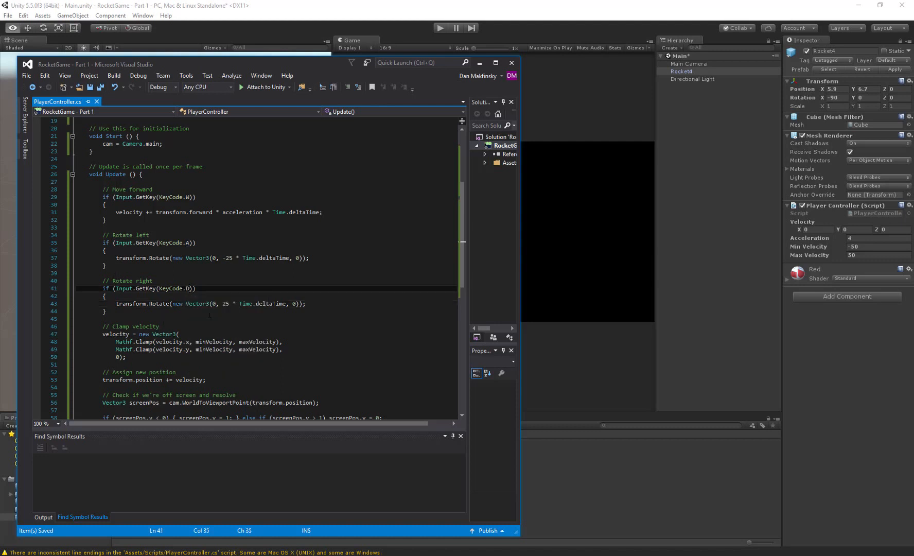
pyautogui.click(193, 243)
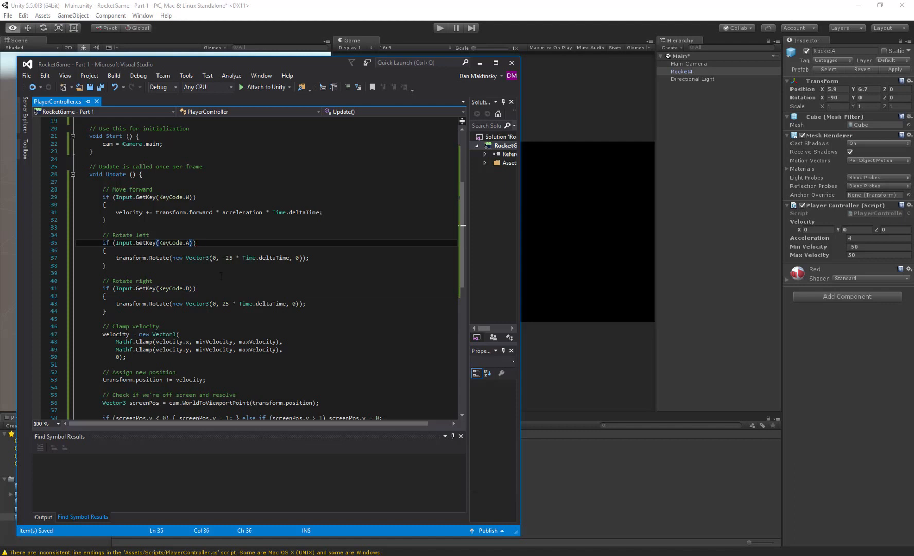
# - Set the rotation values to 50 in the Rotate right block and -50 in the Rotate left block, and switch to Unity
pyautogui.doubleClick(225, 304)
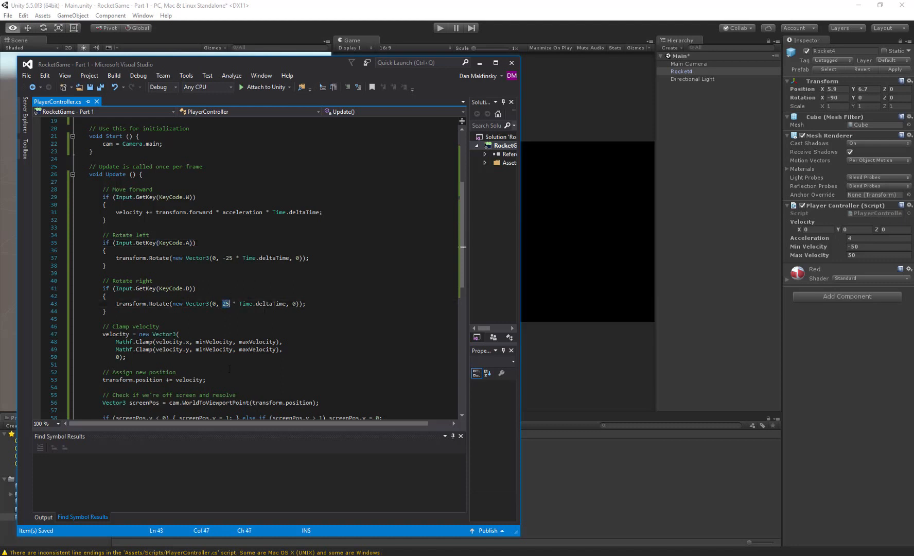
pyautogui.write('50')
pyautogui.press('Up')
pyautogui.press('Up')
pyautogui.press('Up')
pyautogui.press('Up')
pyautogui.press('Up')
pyautogui.press('Up')
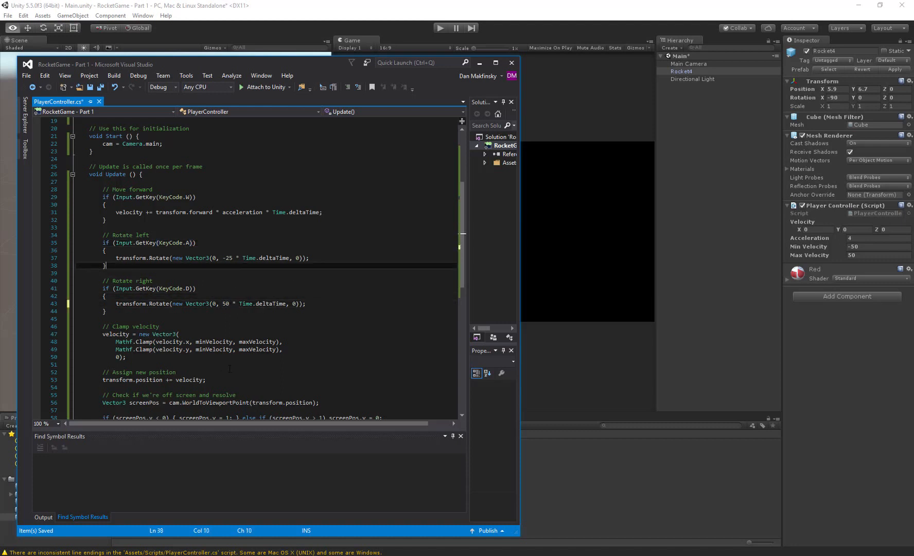
pyautogui.write('50')
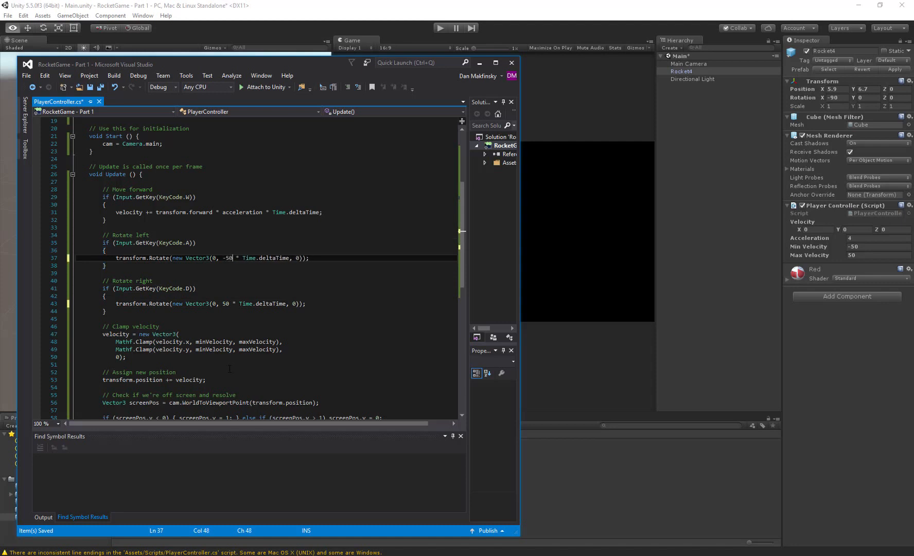
pyautogui.click(239, 22)
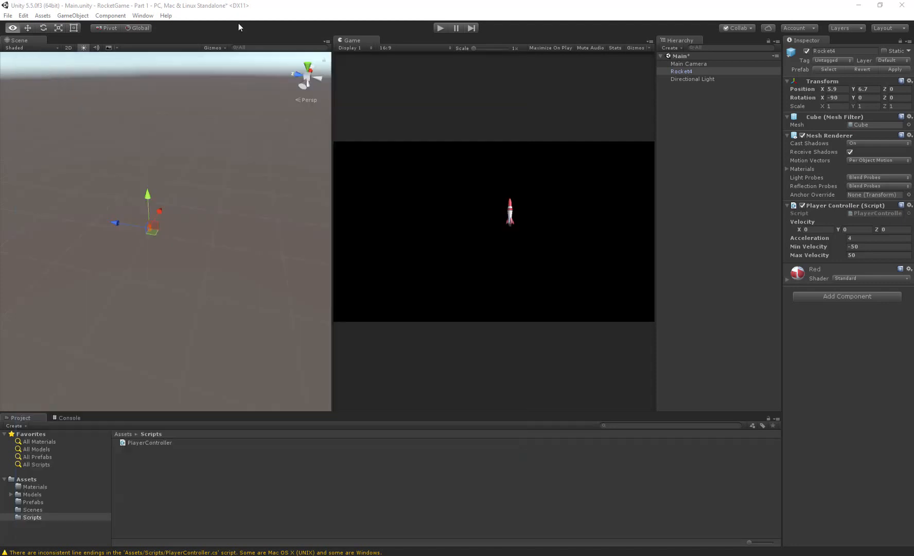
# - Run the game, test rotating the rocket both ways and accelerating it, and stop the game
pyautogui.click(441, 31)
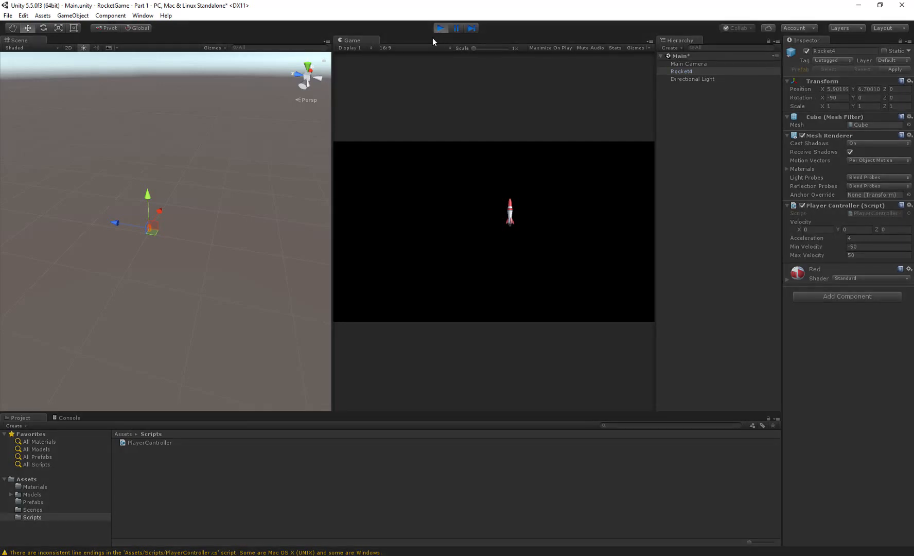
pyautogui.press('Right')
pyautogui.press('Left')
pyautogui.press('Up')
pyautogui.press('Left')
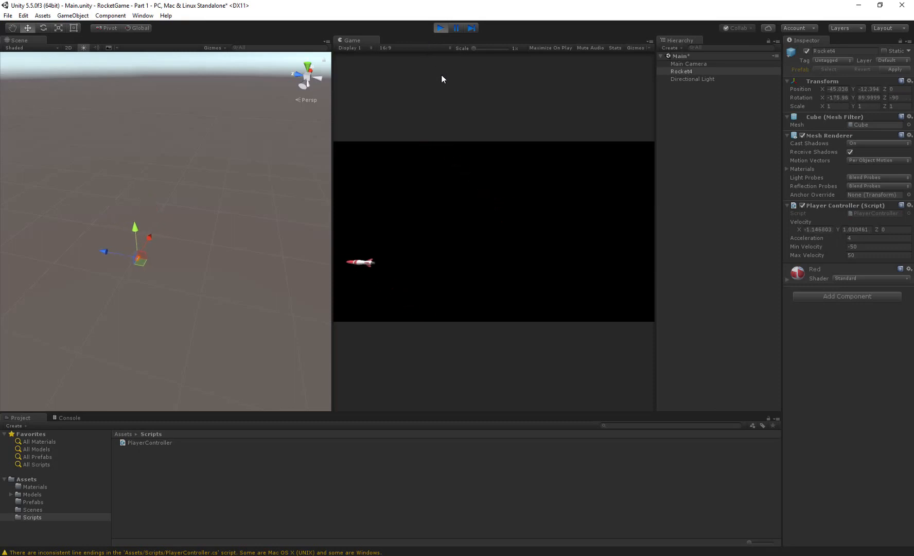
pyautogui.click(445, 28)
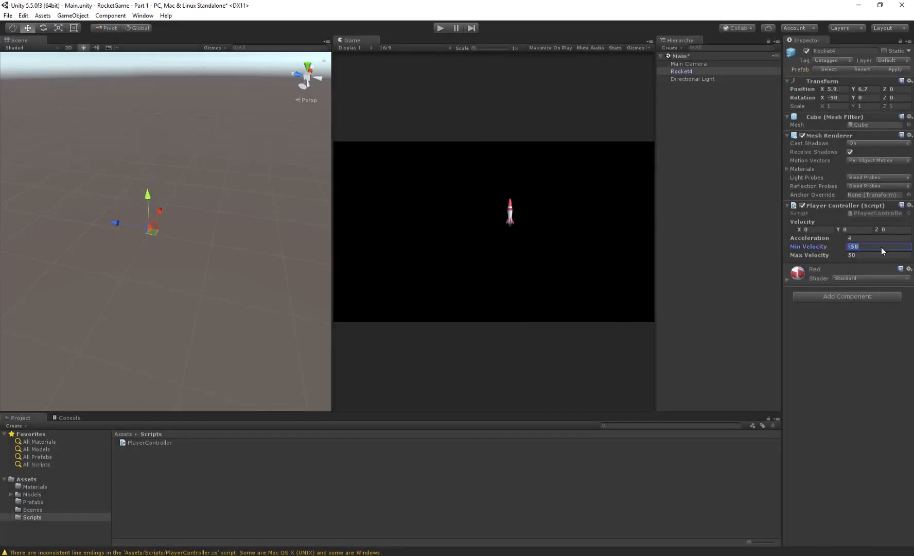
# - With the game stopped, set Rocket4's Min Velocity to -1 and Max Velocity to 1
pyautogui.click(881, 247)
pyautogui.write('-1')
pyautogui.press('Tab')
# - Run the game and fly the rocket around the screen, checking turning, acceleration, velocity clamping and screen wrapping
pyautogui.click(437, 31)
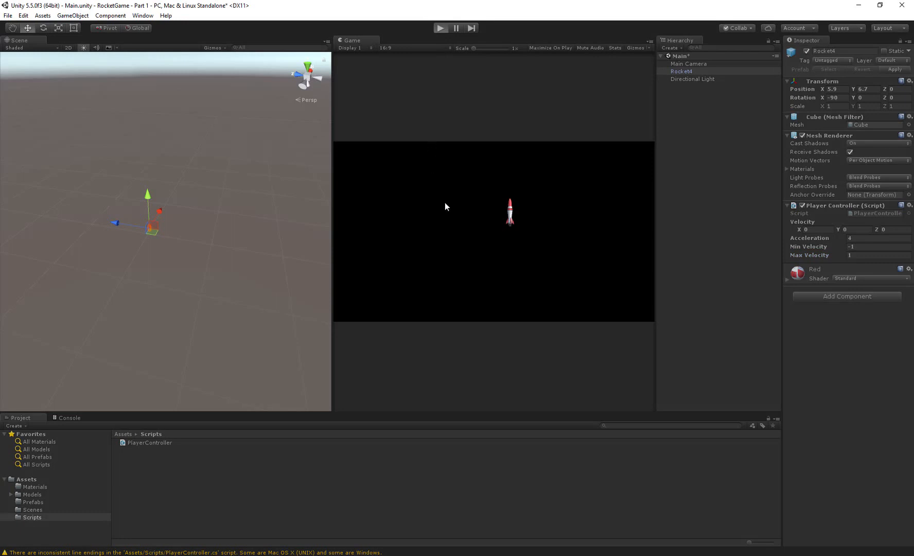
pyautogui.press('Left')
pyautogui.press('Up')
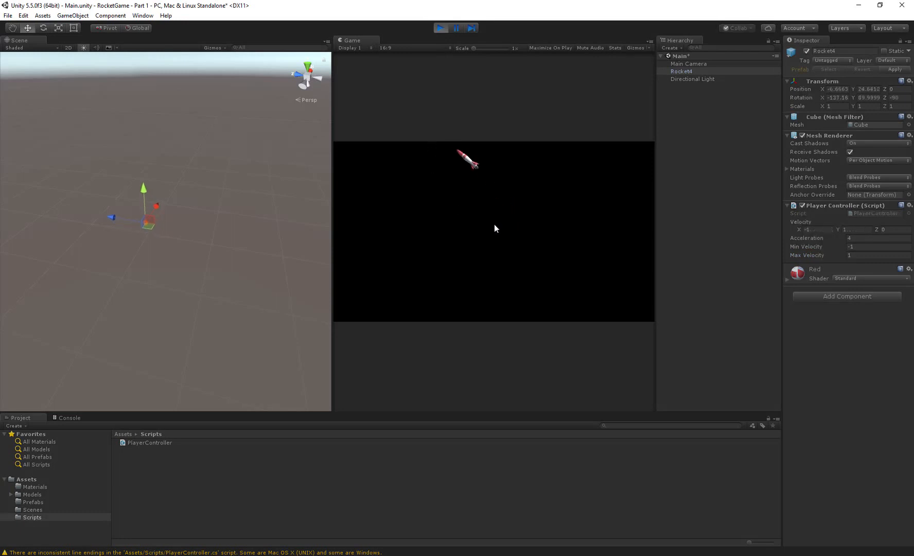
pyautogui.press('Left')
pyautogui.press('Up')
pyautogui.press('Left')
pyautogui.press('Up')
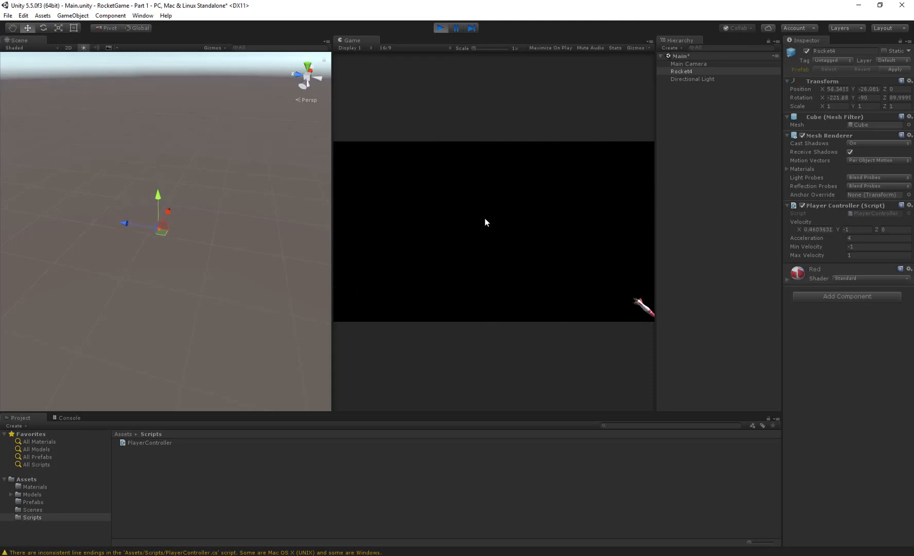
pyautogui.press('Left')
pyautogui.press('Up')
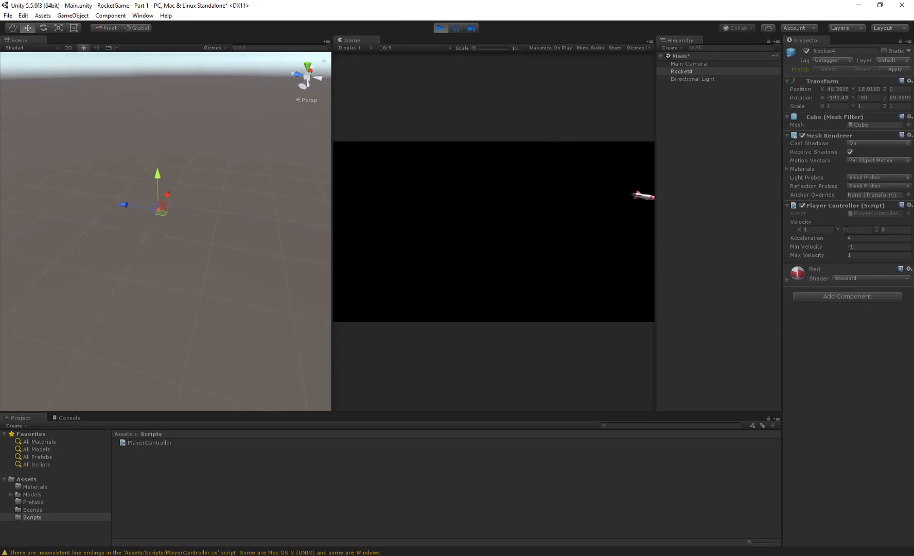
pyautogui.press('Left')
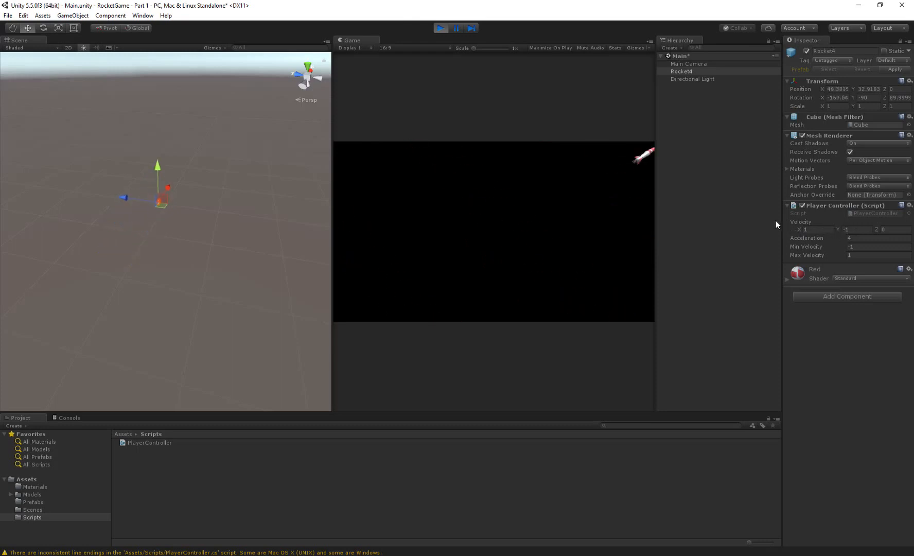
pyautogui.press('Up')
pyautogui.press('Left')
pyautogui.press('Up')
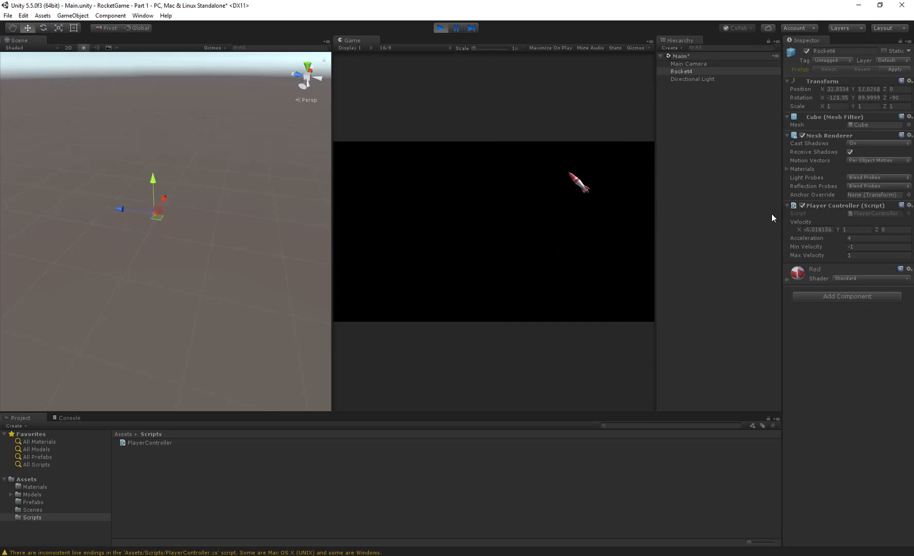
pyautogui.press('Left')
pyautogui.press('Up')
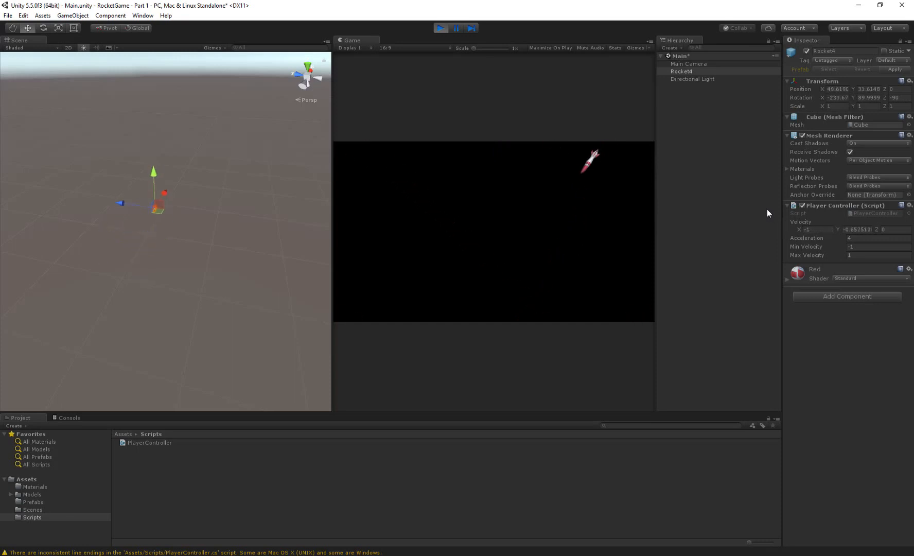
pyautogui.press('Left')
pyautogui.press('Up')
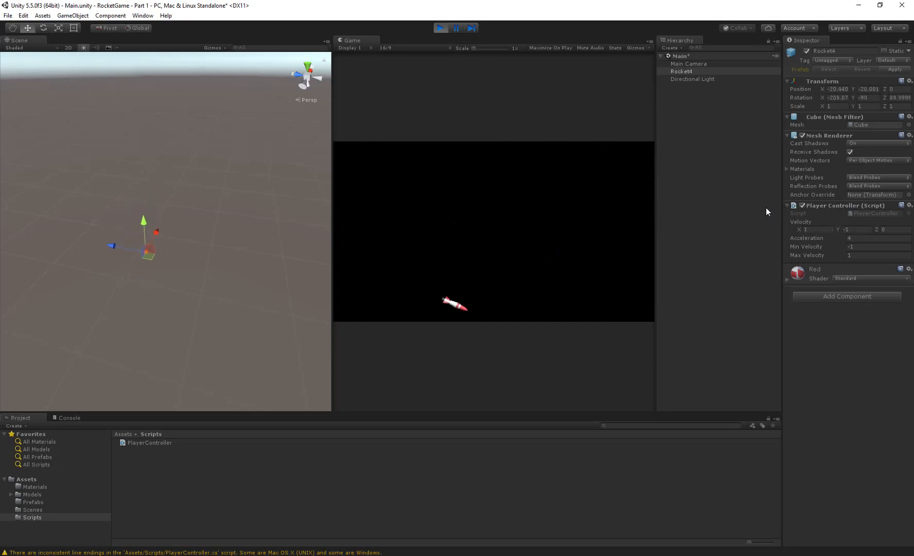
pyautogui.press('Left')
pyautogui.press('Up')
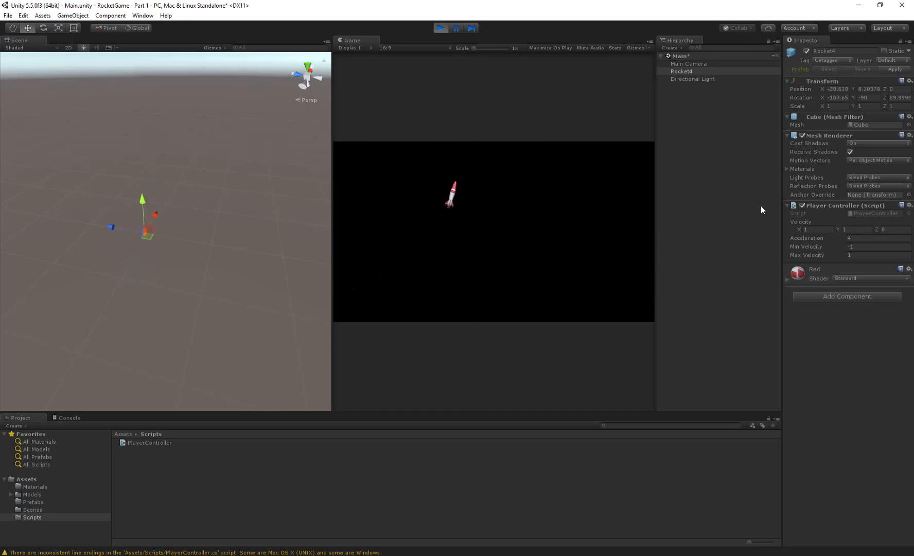
pyautogui.press('Left')
pyautogui.press('Up')
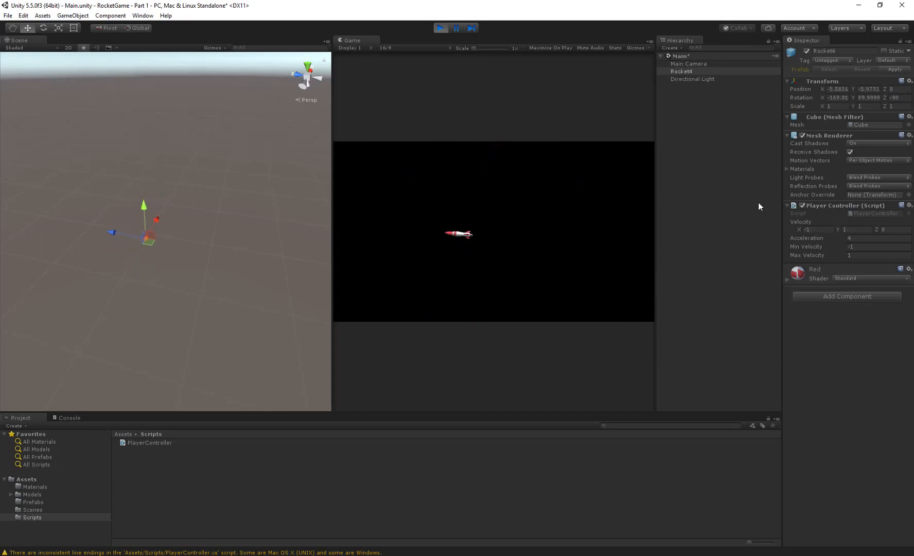
pyautogui.press('Left')
pyautogui.press('Up')
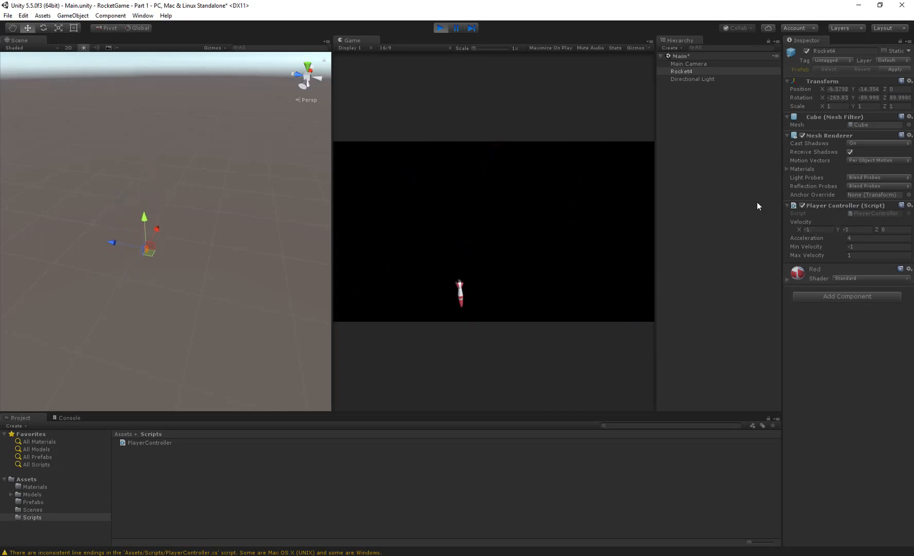
pyautogui.press('Left')
pyautogui.press('Up')
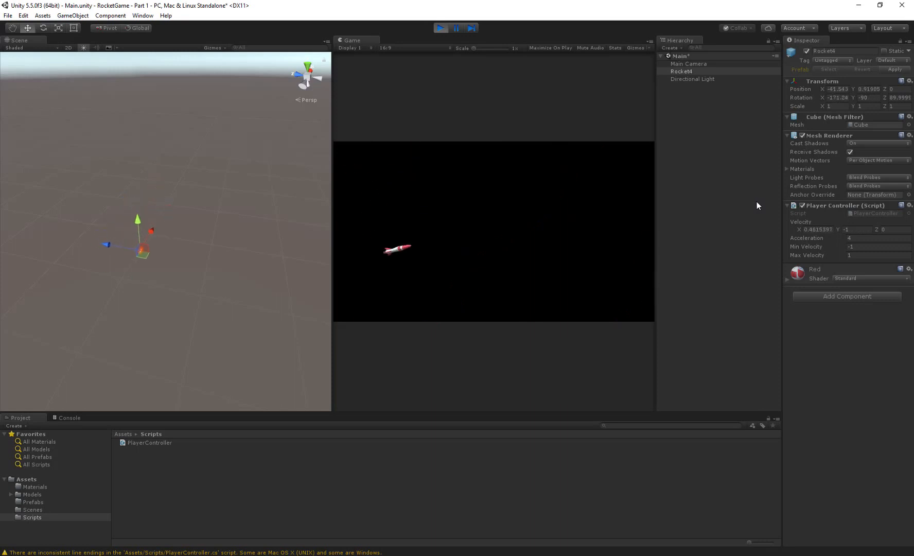
pyautogui.press('Left')
pyautogui.press('Up')
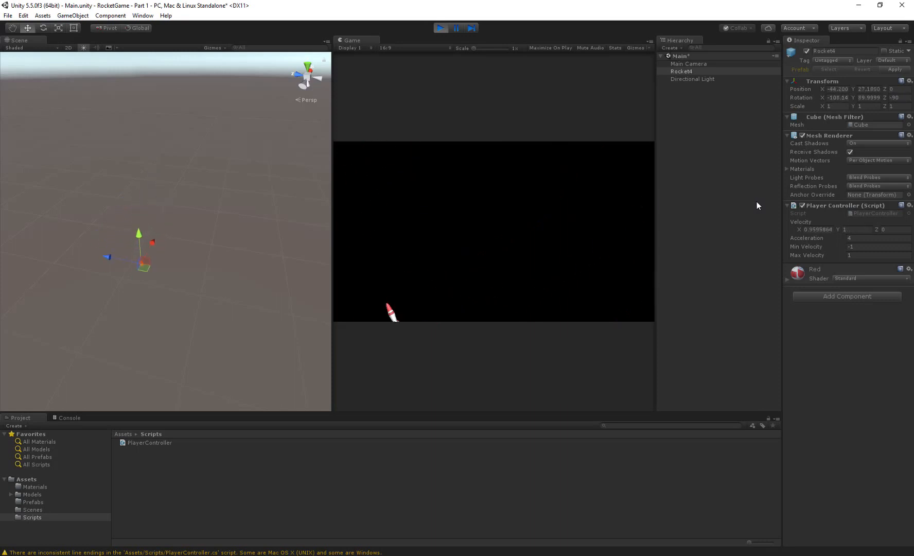
# - While the game is still running, set Rocket4's Min Velocity to -0.25 and Max Velocity to 0.25
pyautogui.press('Left')
pyautogui.press('Up')
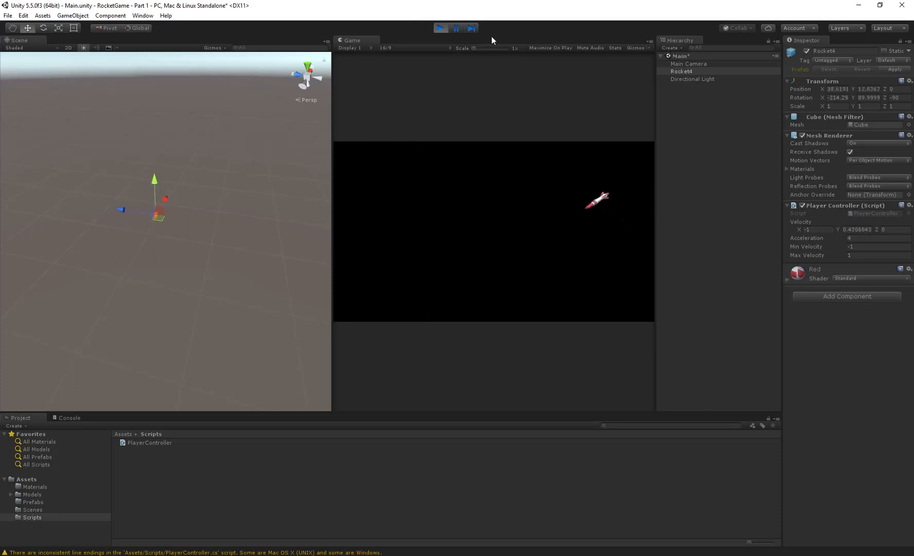
pyautogui.click(864, 248)
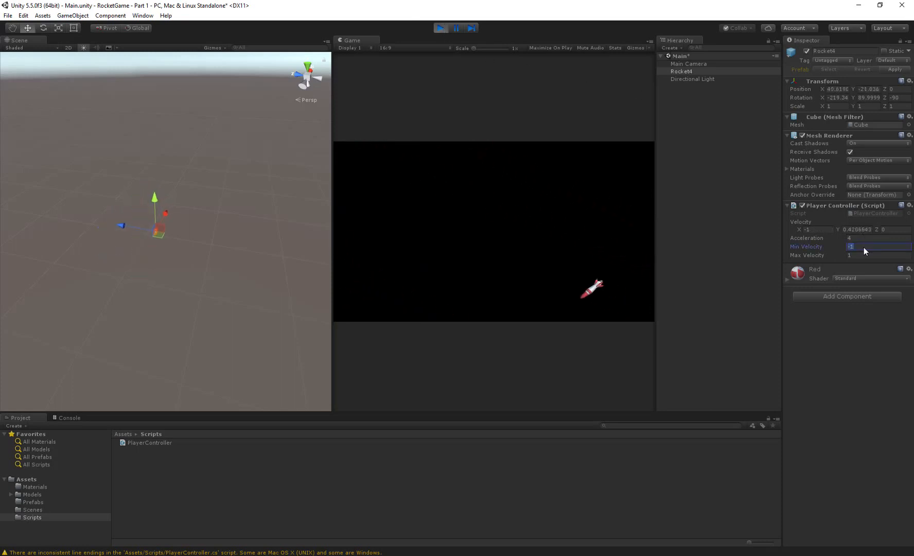
pyautogui.write('-')
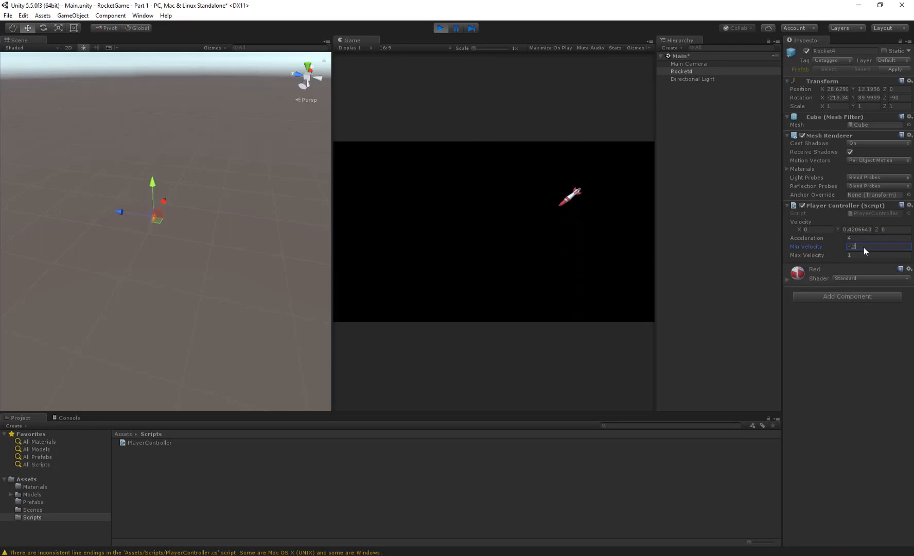
pyautogui.press('Tab')
pyautogui.write('.2')
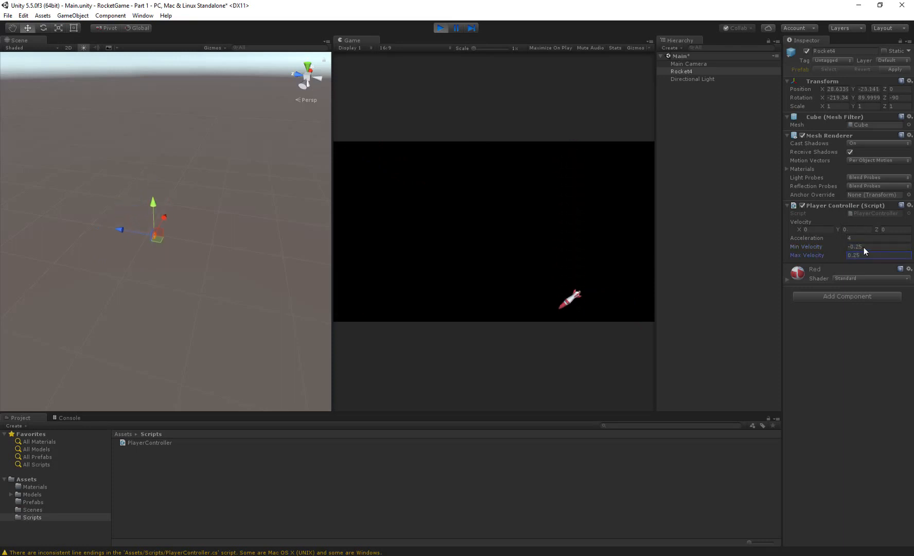
# - Fly the rocket around the game screen with repeated turns and thrust to test its handling under the ±0.25 velocity limits
pyautogui.click(579, 232)
pyautogui.press('Up')
pyautogui.press('Right')
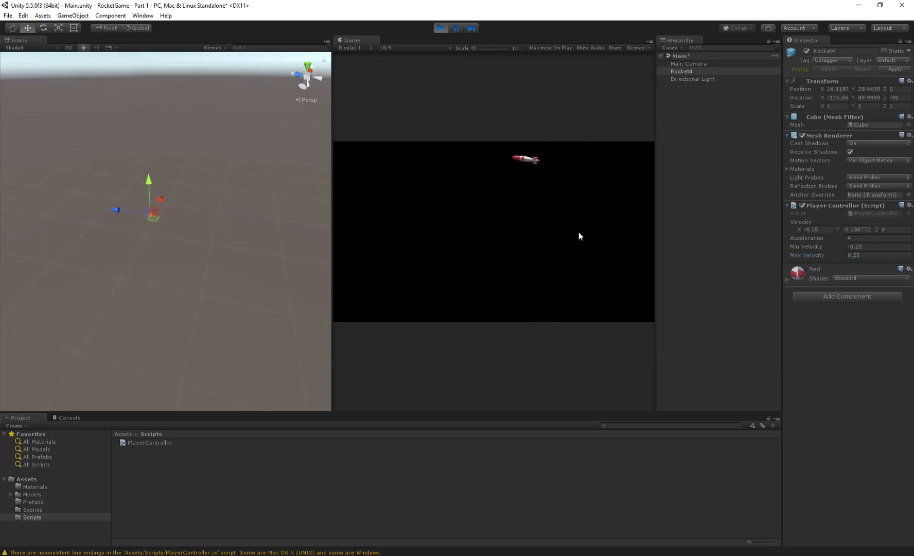
pyautogui.press('Up')
pyautogui.press('Right')
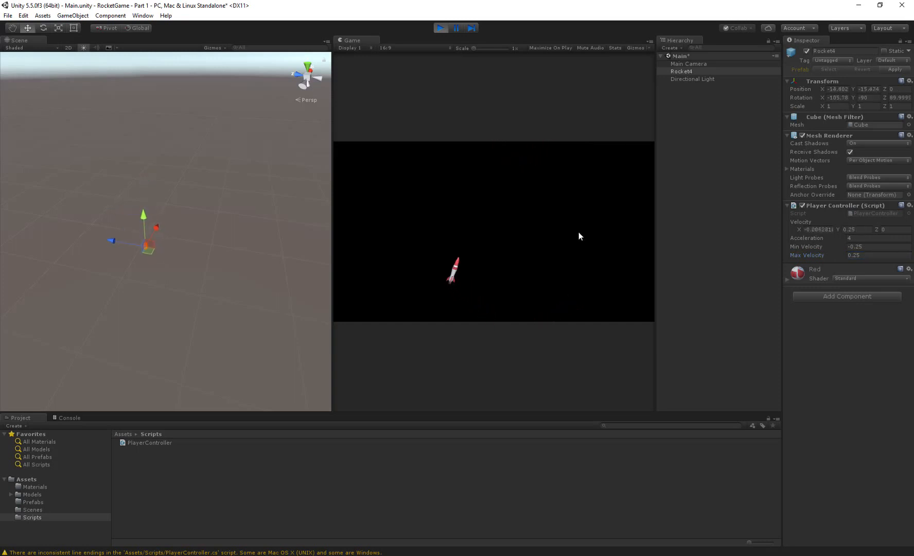
pyautogui.press('Up')
pyautogui.press('Right')
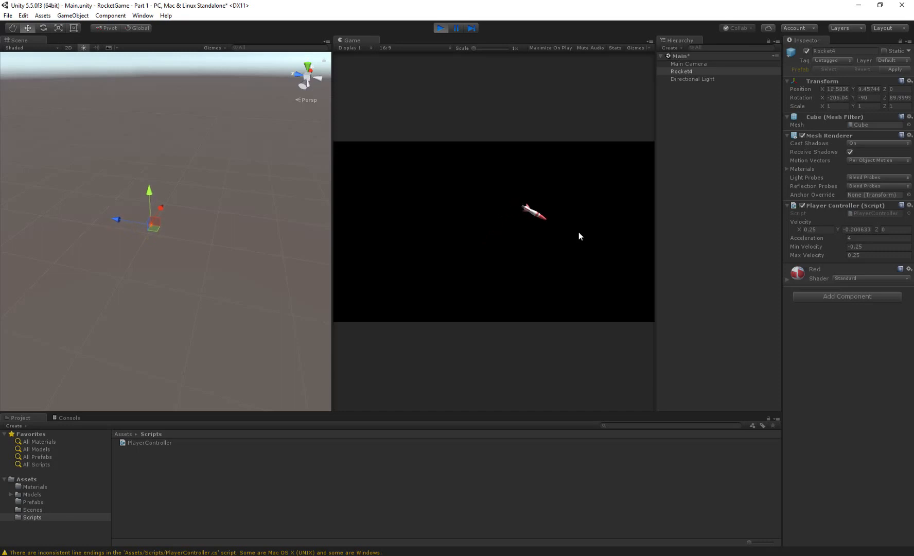
pyautogui.press('Up')
pyautogui.press('Right')
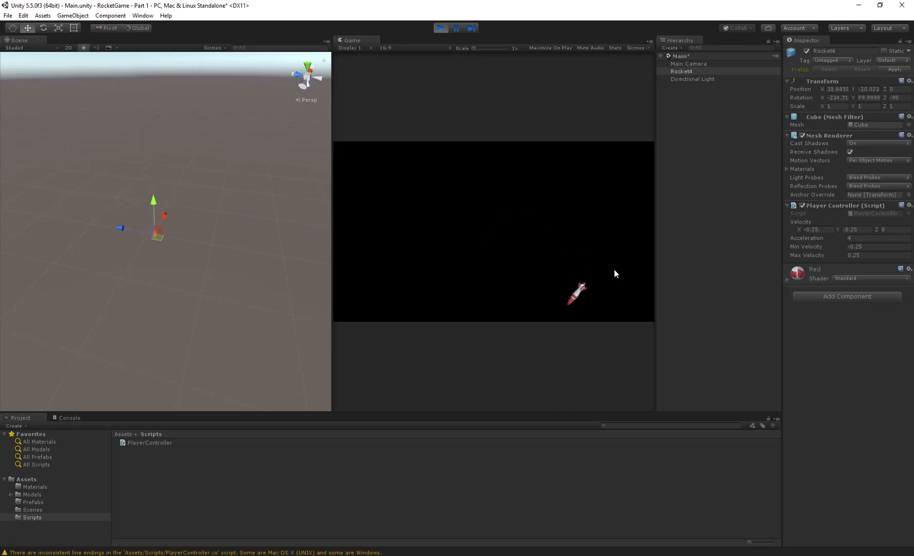
pyautogui.press('Up')
pyautogui.press('Right')
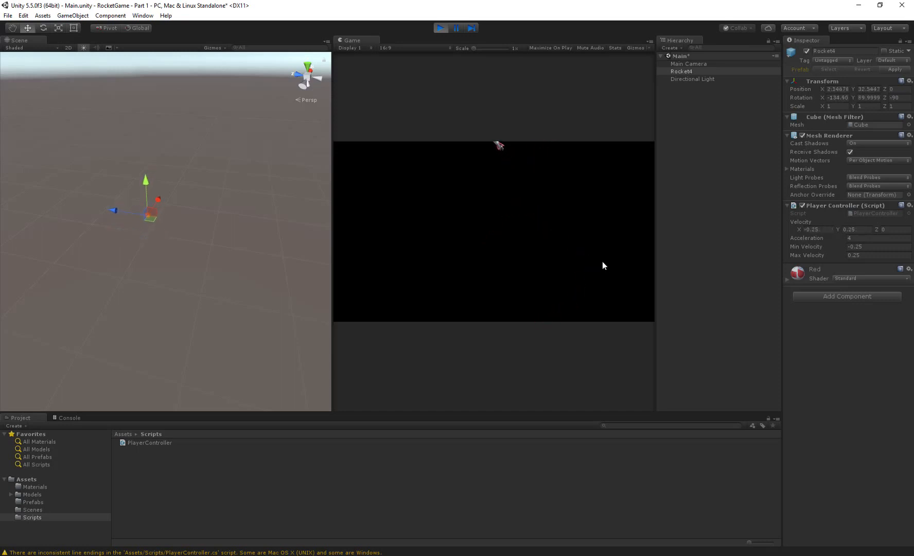
pyautogui.press('Up')
pyautogui.press('Right')
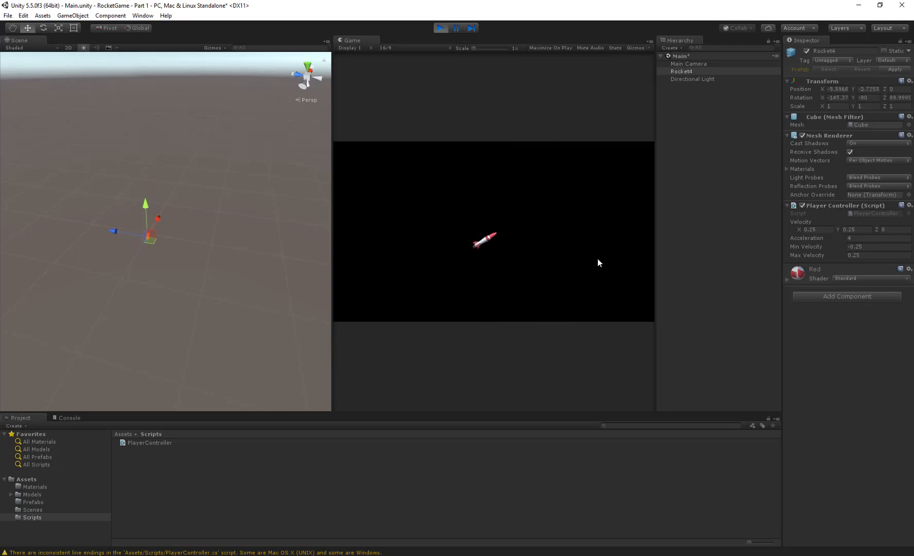
pyautogui.press('Up')
pyautogui.press('Right')
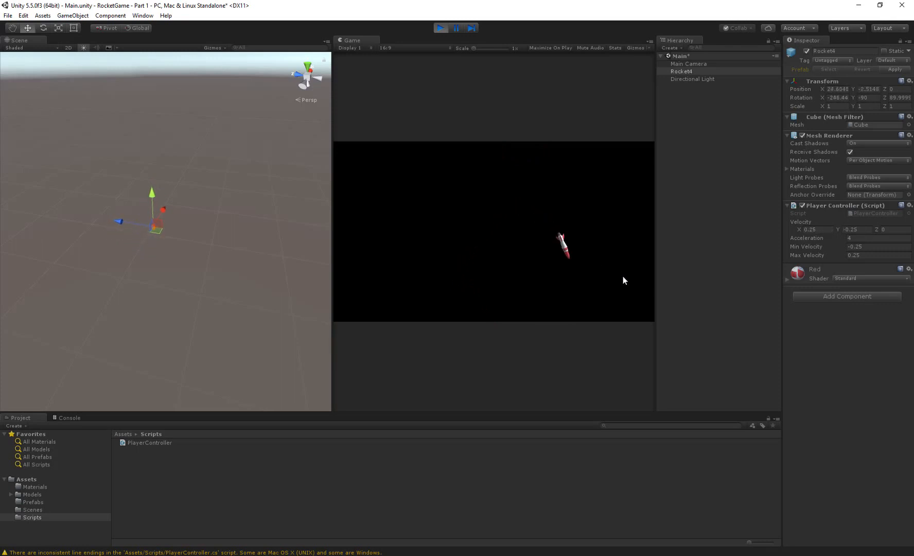
pyautogui.press('Up')
pyautogui.press('Right')
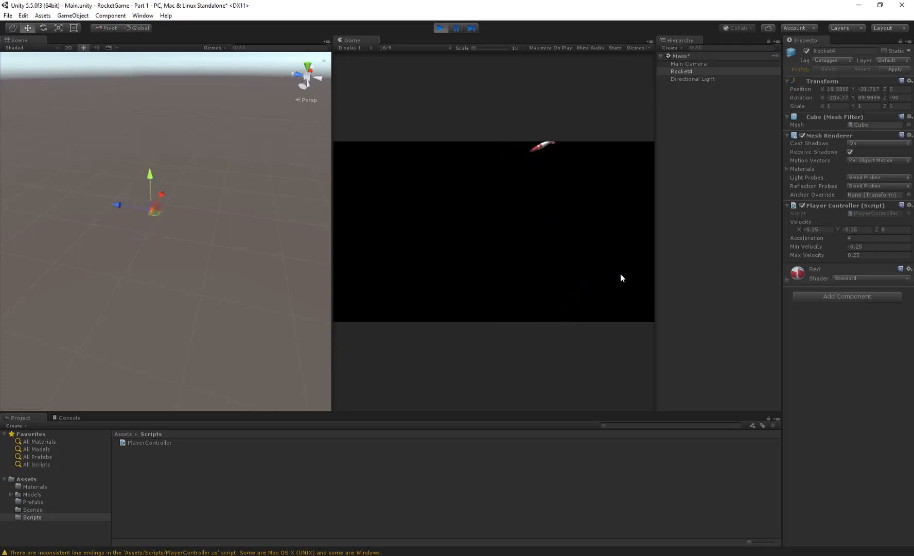
pyautogui.press('Right')
pyautogui.press('Up')
pyautogui.press('Left')
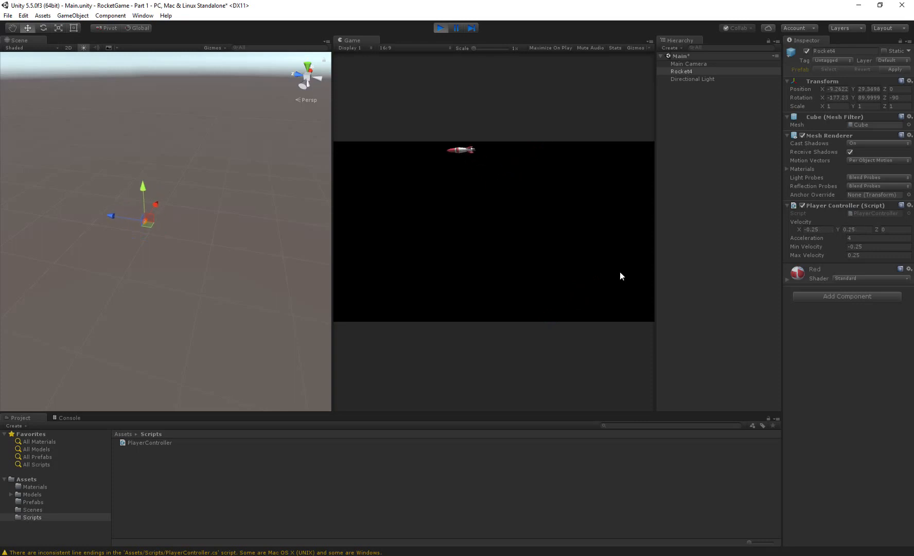
pyautogui.press('Right')
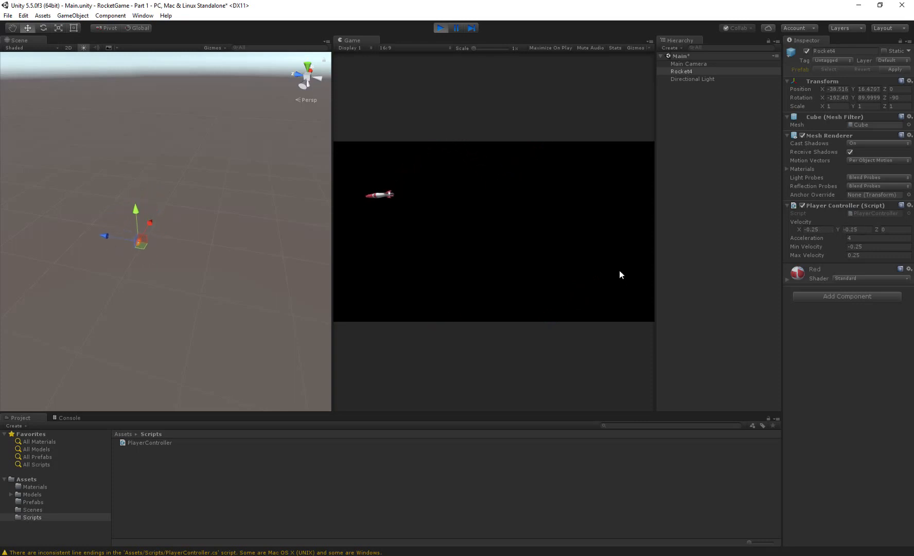
pyautogui.press('Up')
pyautogui.press('Up')
pyautogui.press('Left')
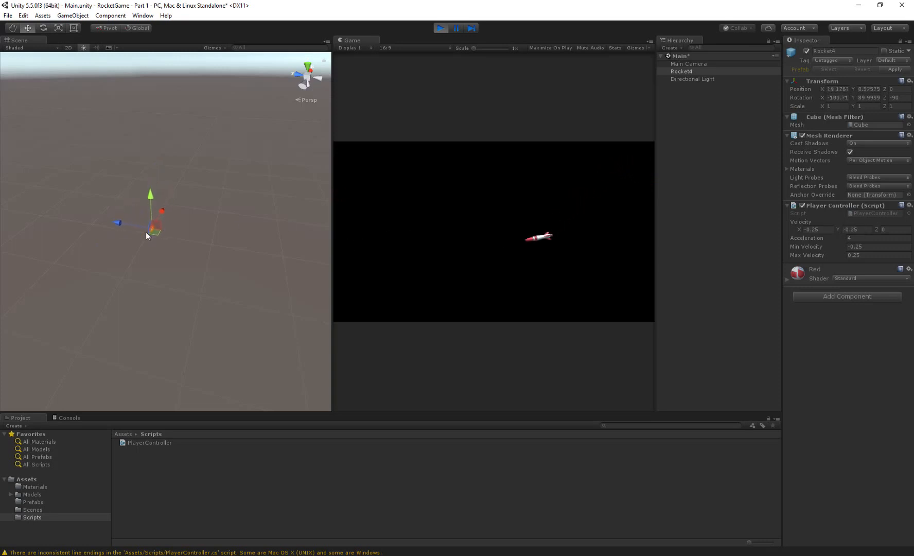
# - Frame and follow Rocket4 in the Scene view, orbit to see it from the side, and switch the handle orientation to Local
pyautogui.moveTo(162, 235); pyautogui.dragTo(162, 236, button='middle')
pyautogui.hotkey('shift', 'f')
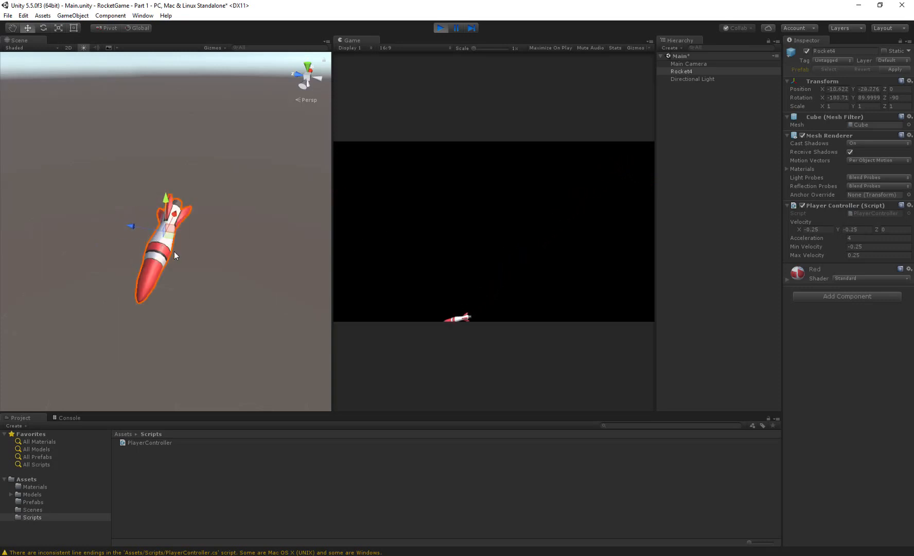
pyautogui.keyDown('alt'); pyautogui.moveTo(168, 273); pyautogui.dragTo(1, 226); pyautogui.keyUp('alt')
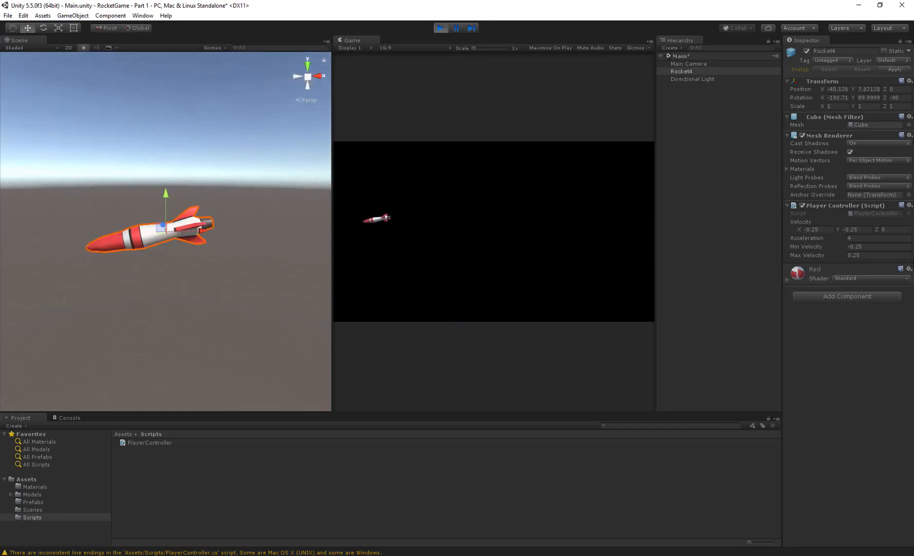
pyautogui.click(138, 28)
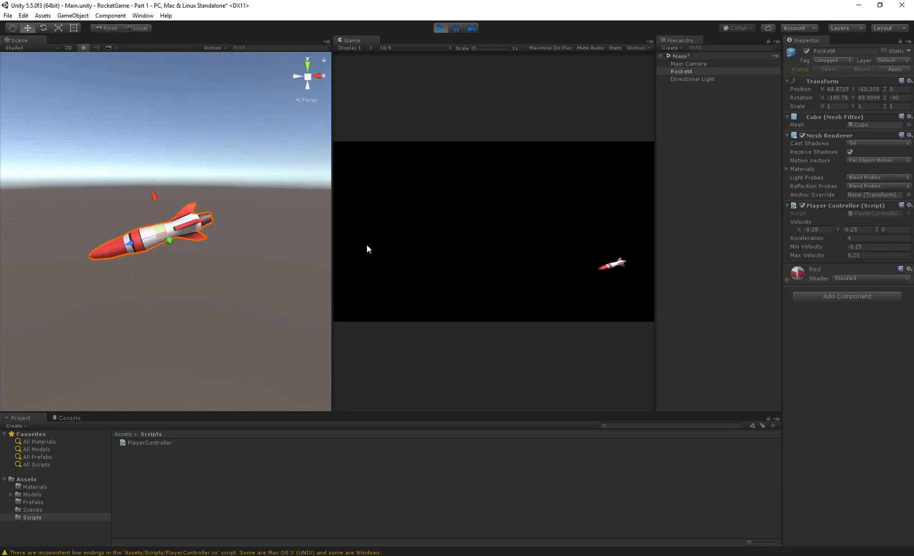
# - Rotate and accelerate the rocket while comparing its local axes with the Velocity X and Y values, and stop the game
pyautogui.press('a')
pyautogui.press('d')
pyautogui.press('w')
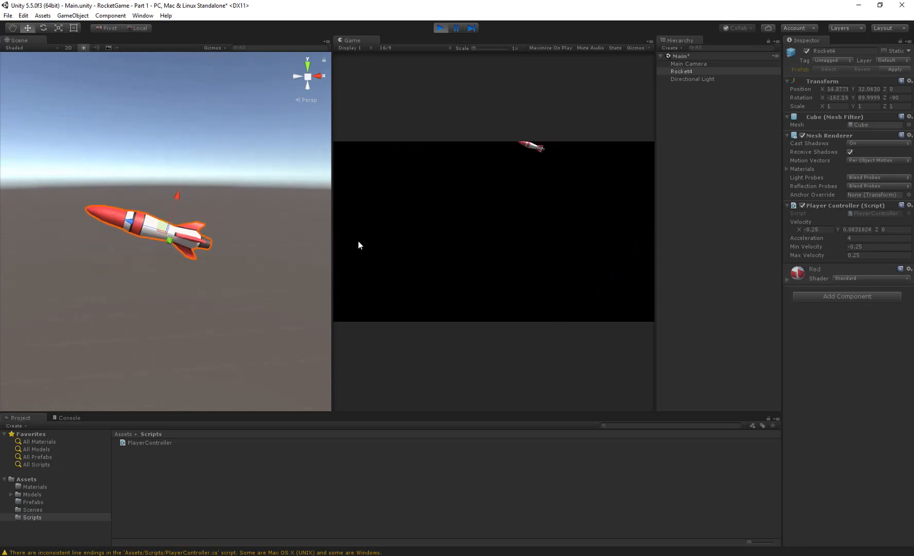
pyautogui.press('a')
pyautogui.press('w')
pyautogui.press('d')
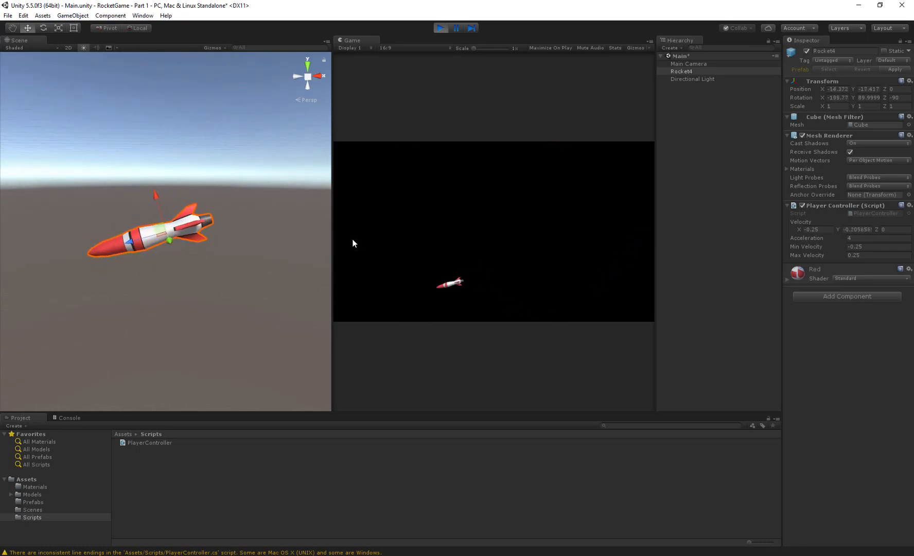
pyautogui.press('d')
pyautogui.press('w')
pyautogui.press('a')
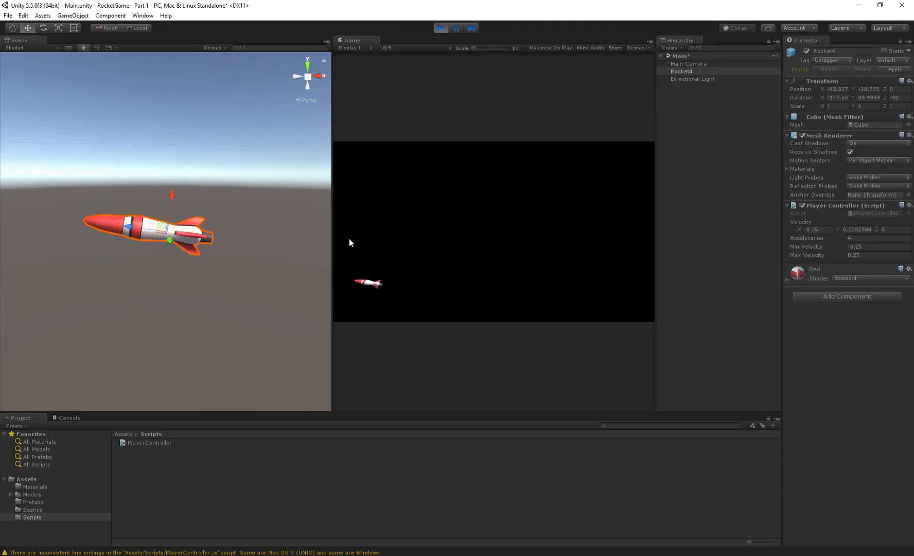
pyautogui.press('a')
pyautogui.press('w')
pyautogui.press('d')
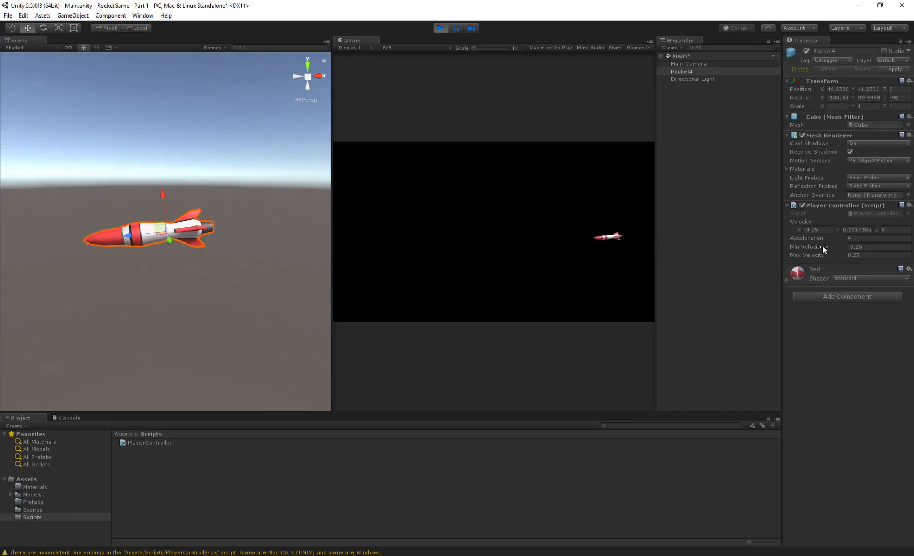
pyautogui.press('w')
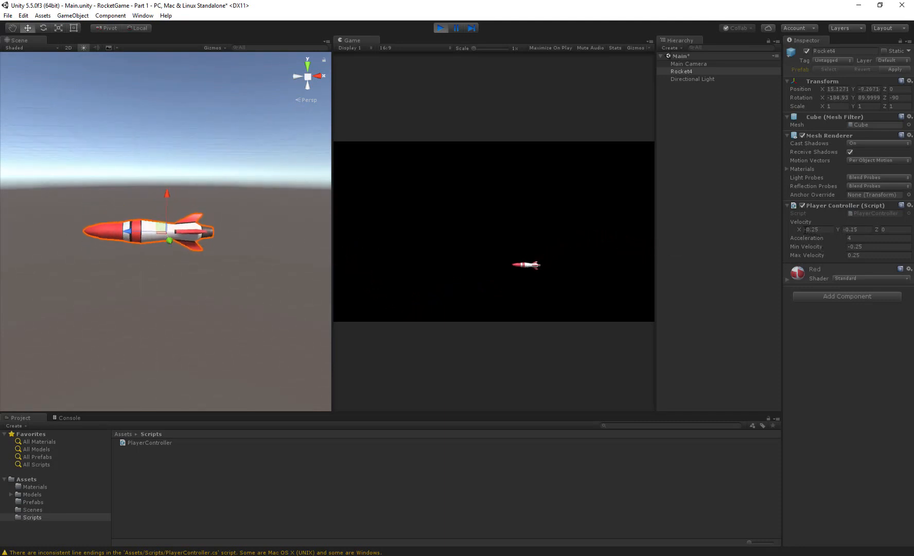
pyautogui.press('d')
pyautogui.press('w')
pyautogui.press('a')
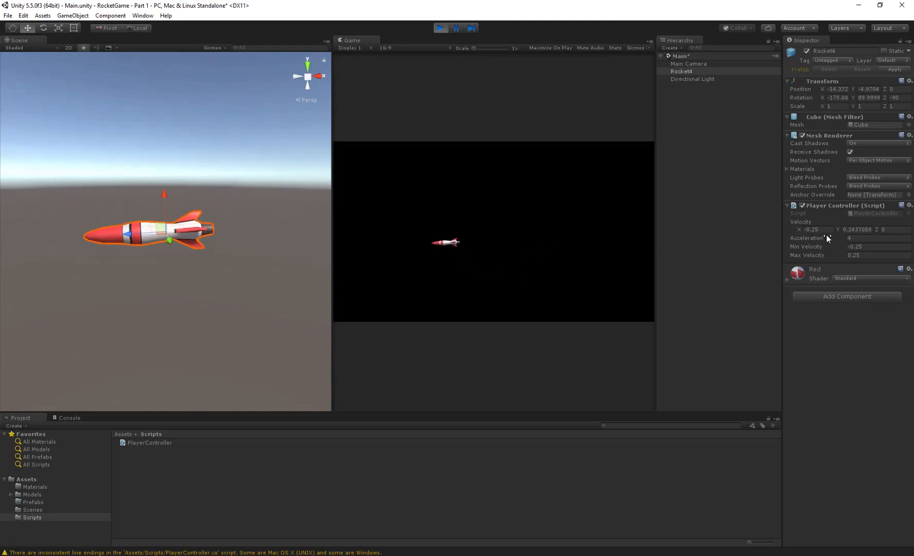
pyautogui.press('d')
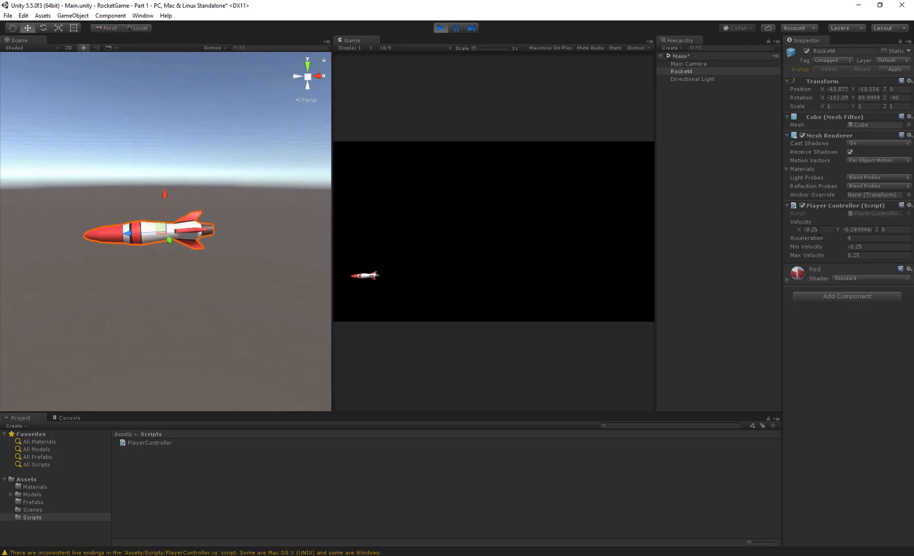
pyautogui.press('d')
pyautogui.press('a')
pyautogui.press('a')
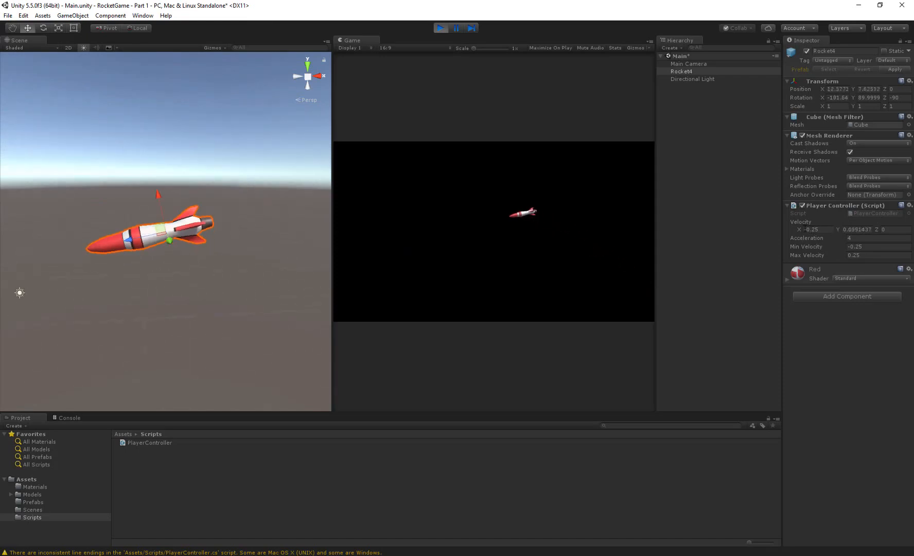
pyautogui.press('d')
pyautogui.click(443, 30)
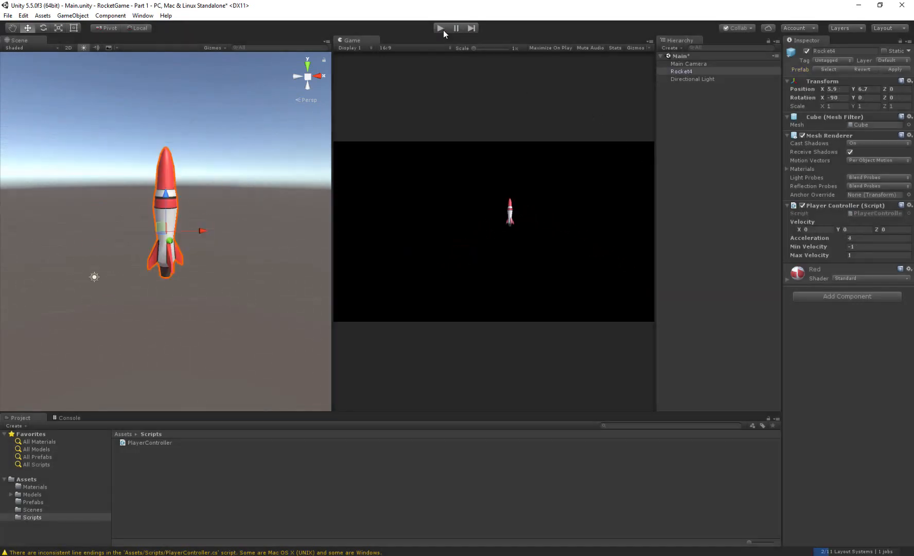
# - In Visual Studio, replace the per-axis clamp under "Clamp velocity" with velocity = Vector3.ClampMagnitude(velocity, maxVelocity); and save PlayerController.cs
pyautogui.hotkey('alt', 'Tab')
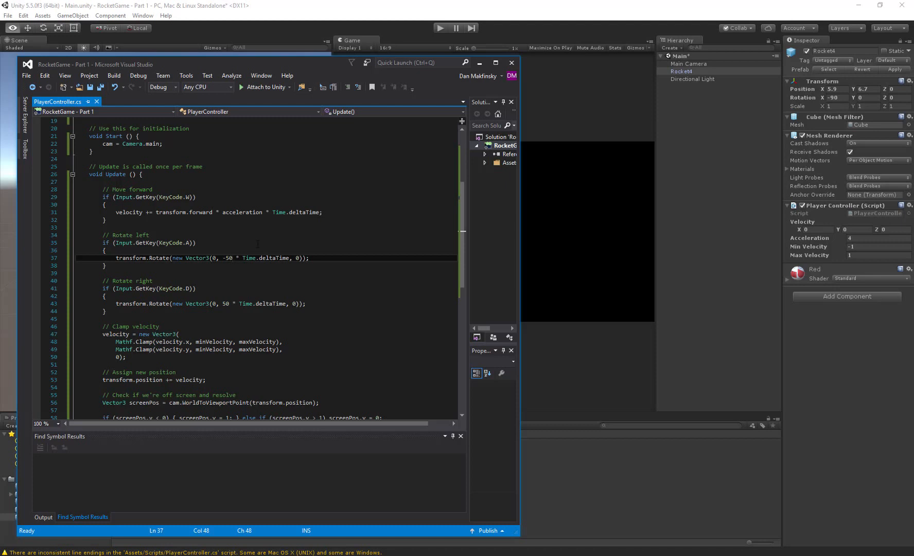
pyautogui.scroll(-3, 186, 282)
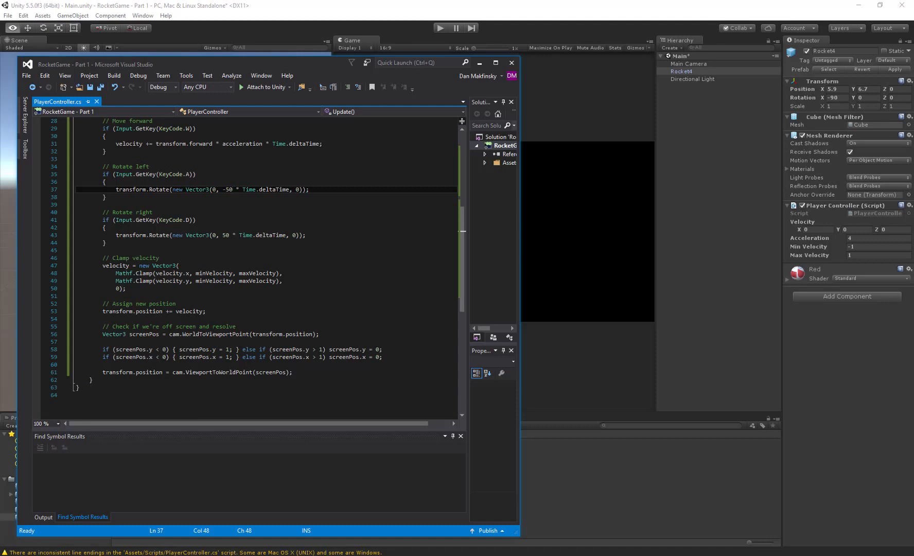
pyautogui.click(169, 334)
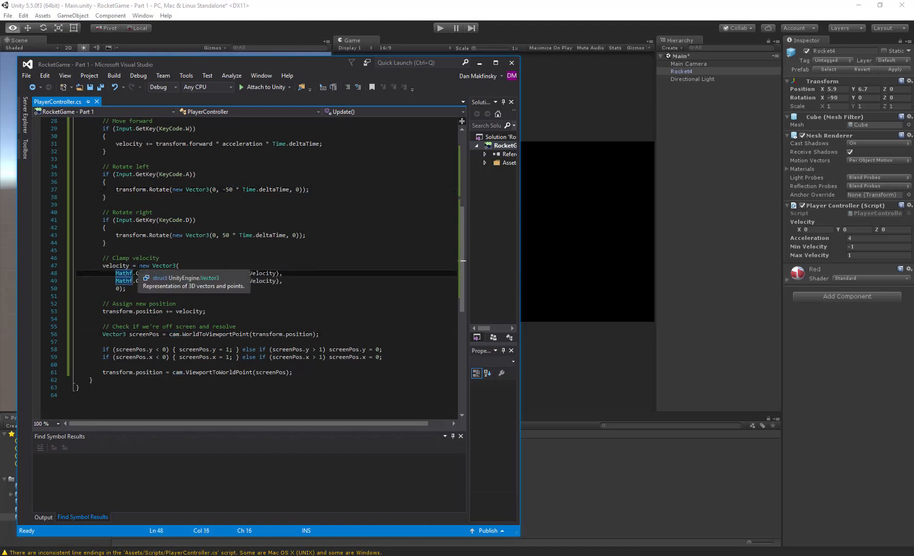
pyautogui.moveTo(138, 265); pyautogui.dragTo(141, 288)
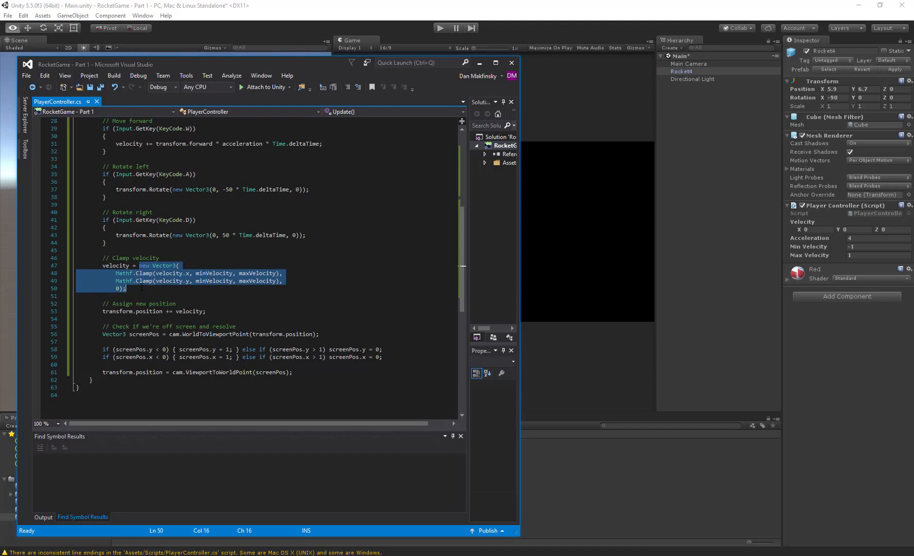
pyautogui.write('Vector')
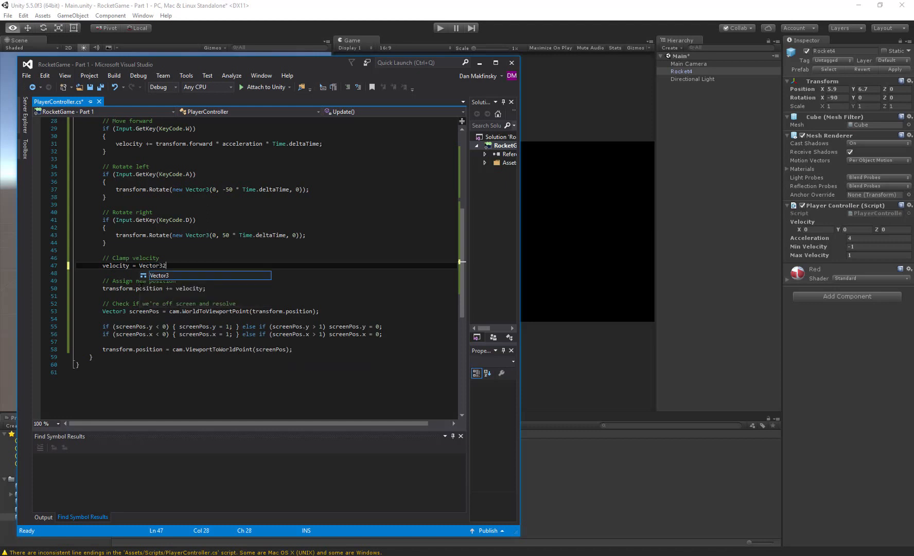
pyautogui.write('3.ClampMagnitude')
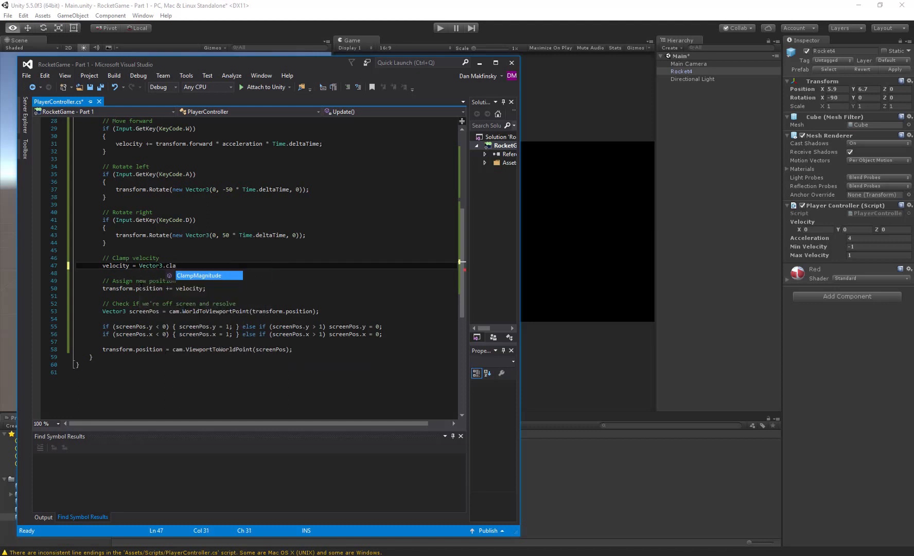
pyautogui.write('(')
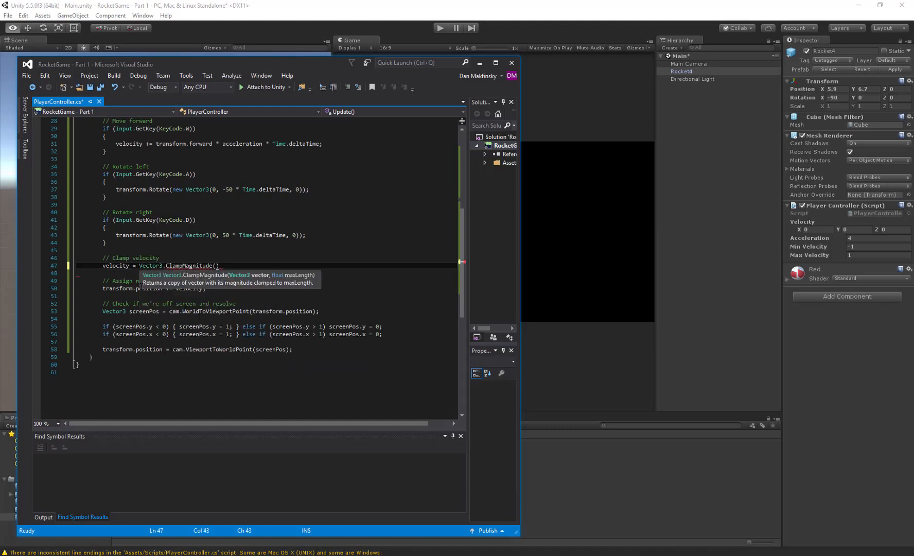
pyautogui.write('vel')
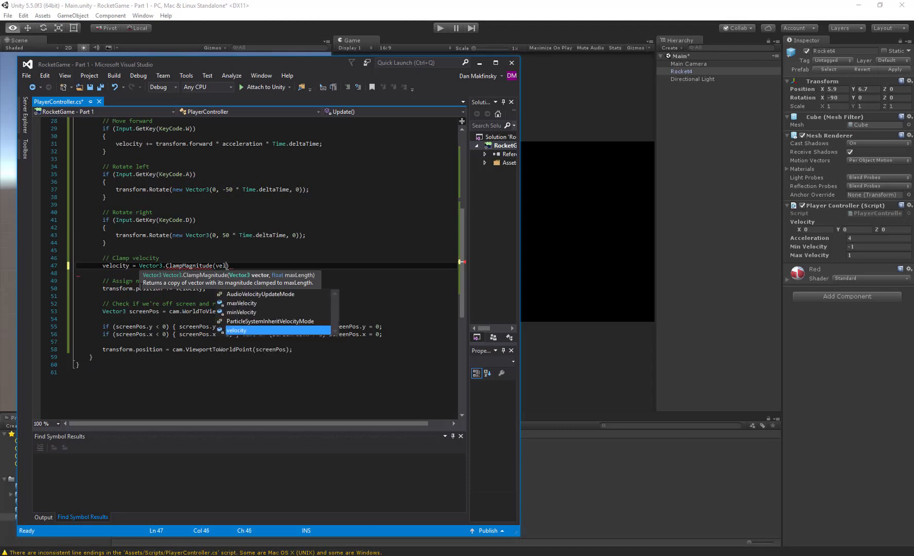
pyautogui.write('ocity, ')
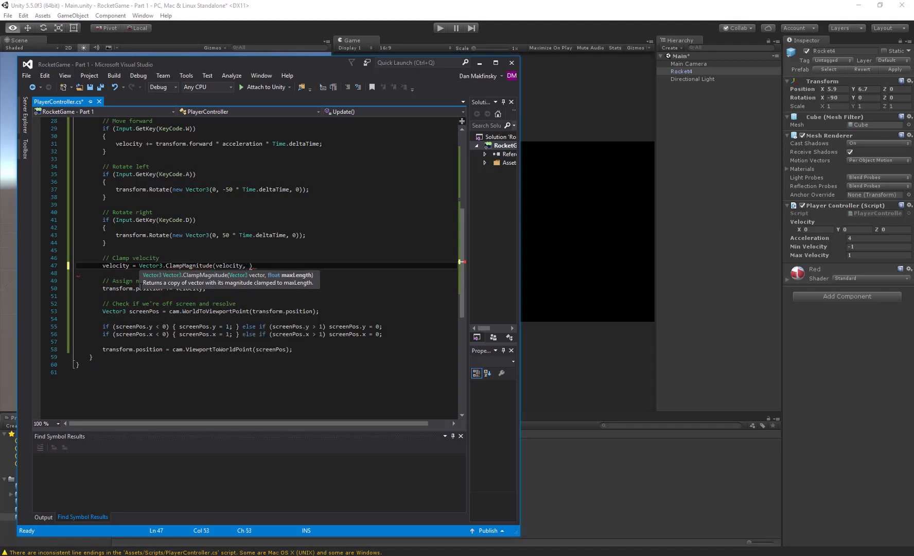
pyautogui.write('ma')
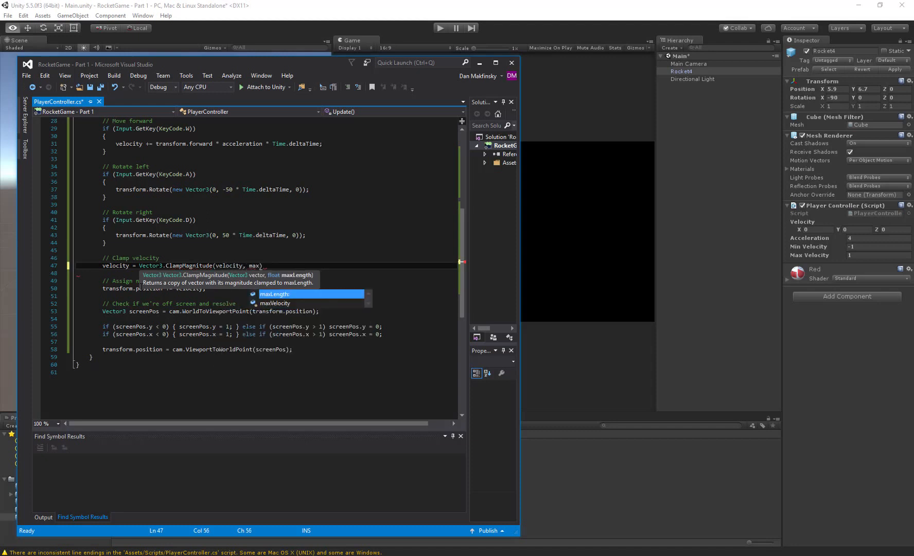
pyautogui.write('xVelocity)')
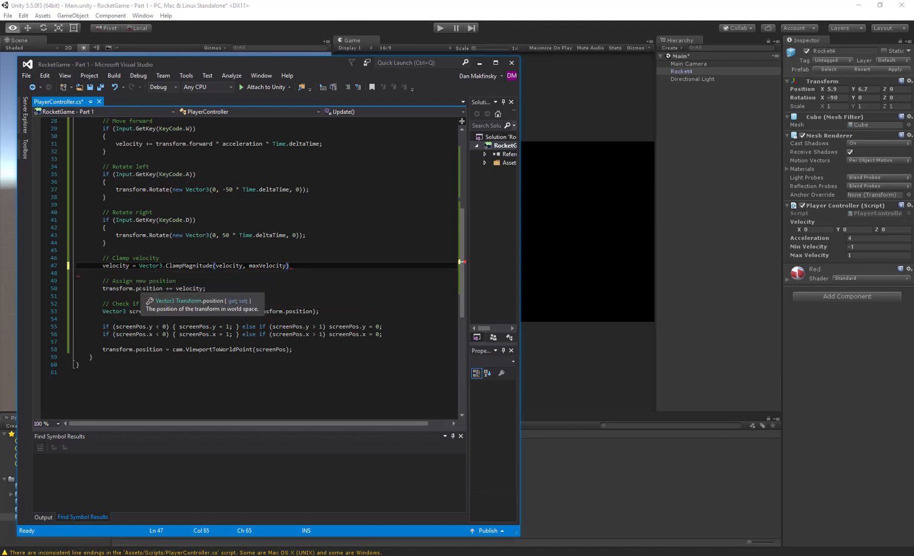
pyautogui.write(';')
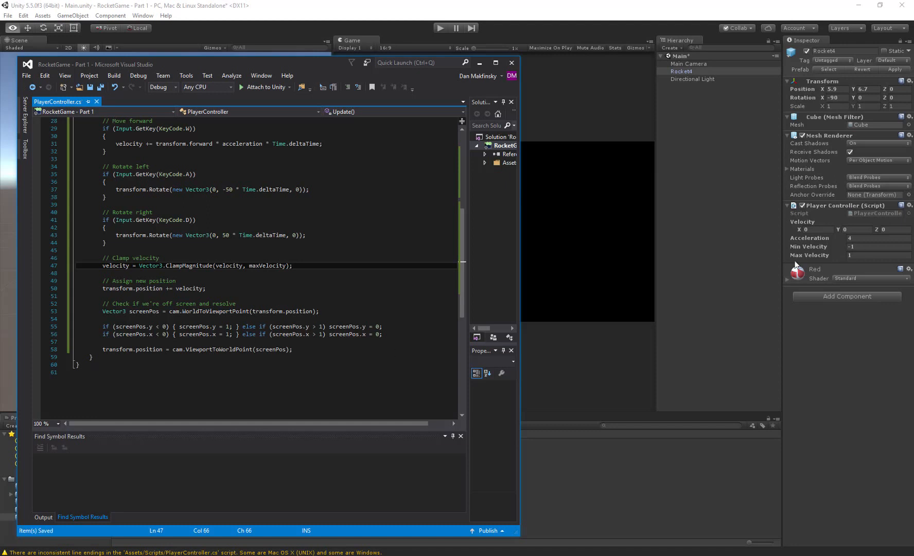
# - Delete the serialized minVelocity field from the PlayerController class, save the script, and review the remaining Update code
pyautogui.scroll(9, 396, 247)
pyautogui.moveTo(149, 220); pyautogui.dragTo(77, 212)
pyautogui.press('BackSpace')
pyautogui.press('BackSpace')
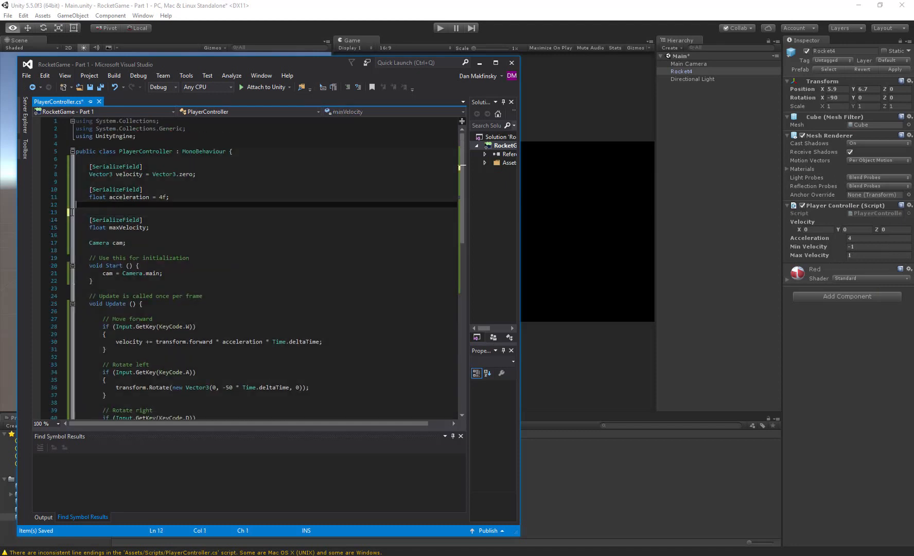
pyautogui.hotkey('ctrl', 's')
pyautogui.scroll(-10, 247, 268)
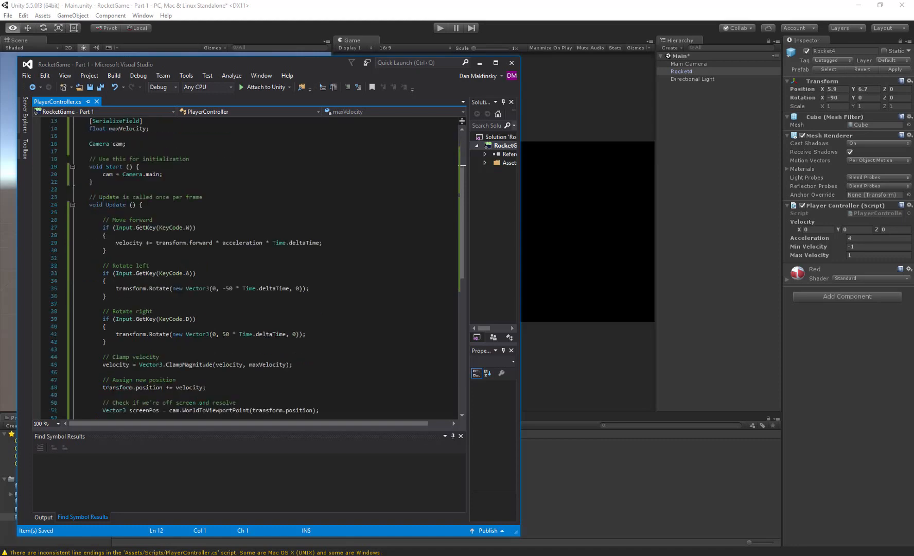
pyautogui.scroll(4, 169, 260)
pyautogui.scroll(-3, 228, 276)
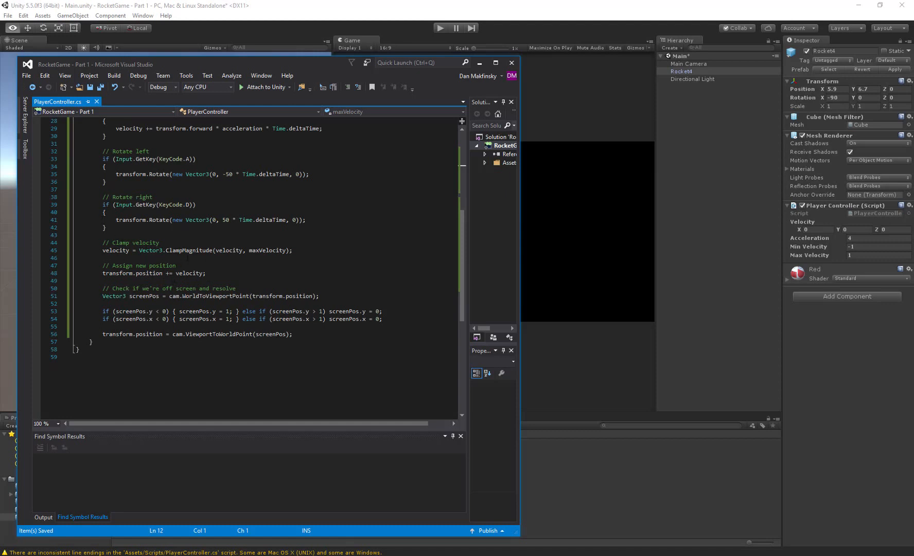
pyautogui.moveTo(181, 252)
pyautogui.doubleClick(152, 273)
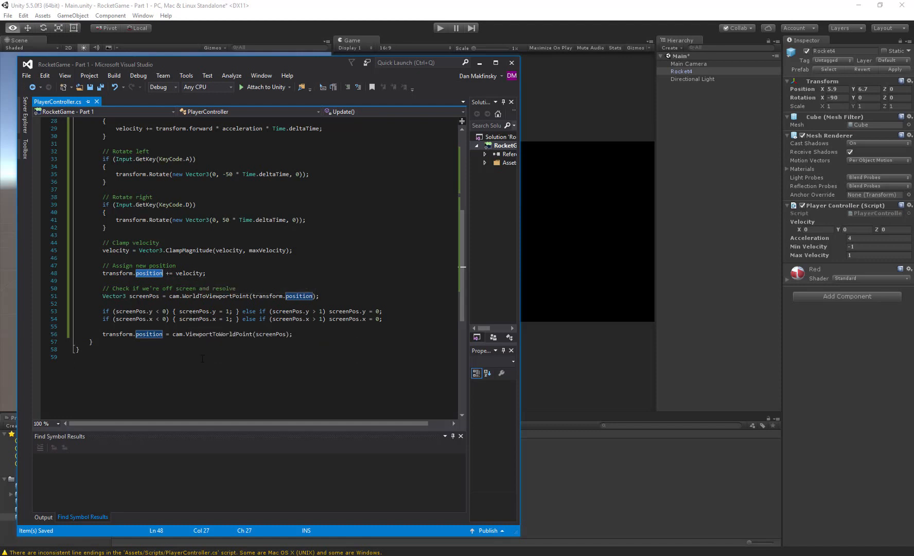
# - Switch back to Unity, run the game, and set Rocket4's Max Velocity to 0.25 while it plays
pyautogui.click(497, 18)
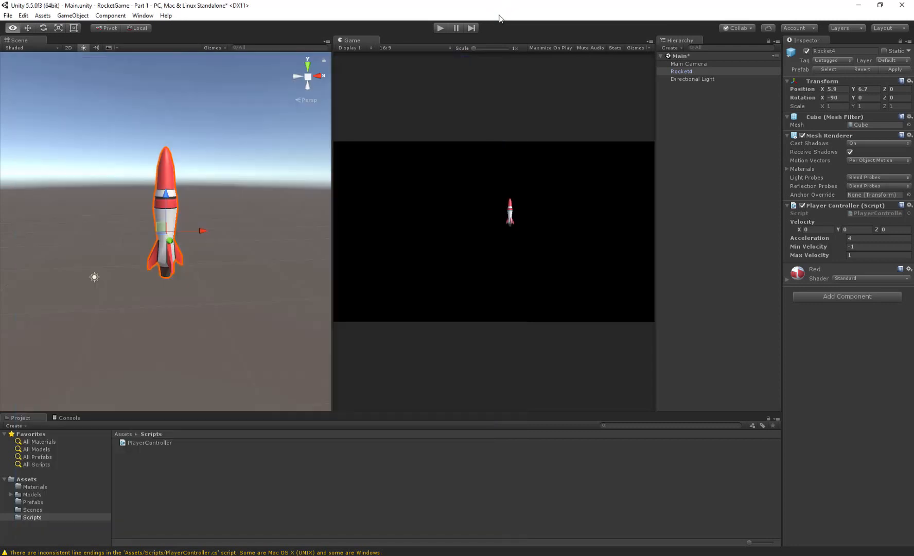
pyautogui.click(438, 28)
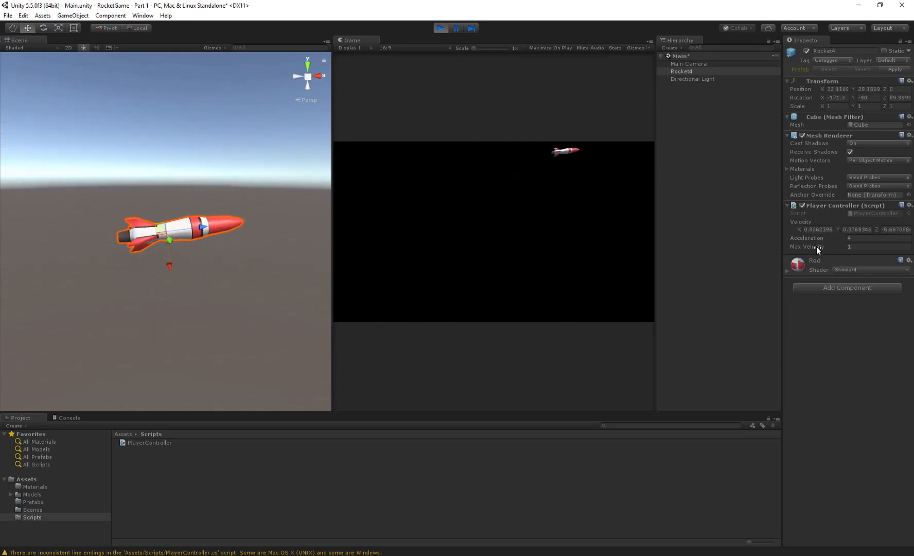
pyautogui.click(871, 247)
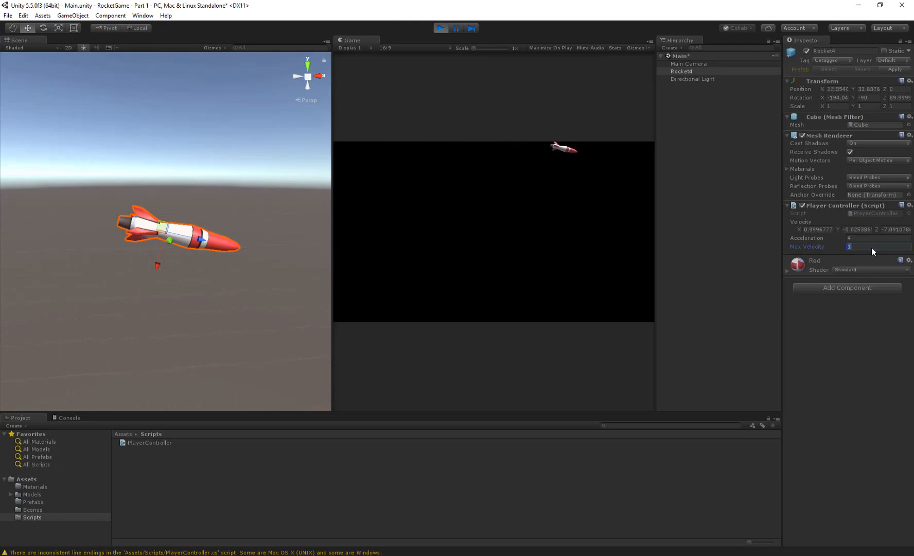
pyautogui.press('BackSpace')
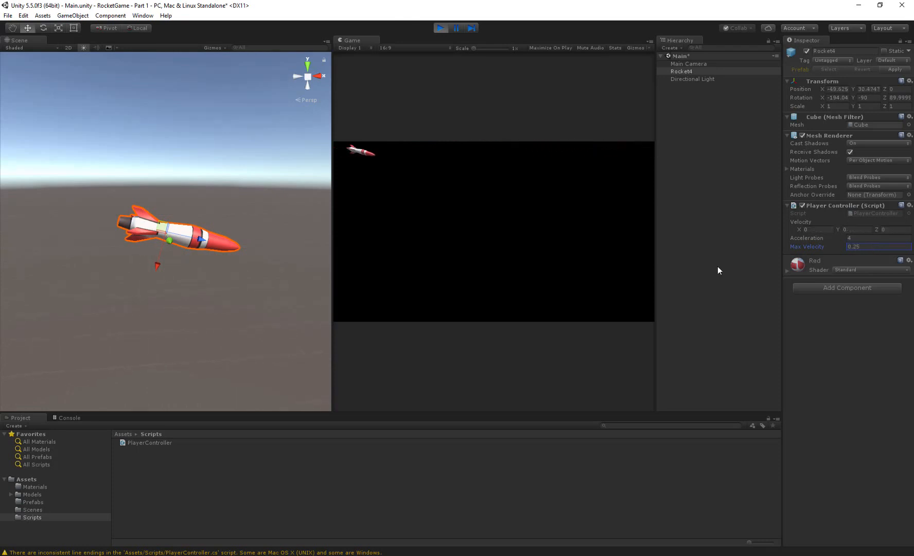
pyautogui.click(545, 260)
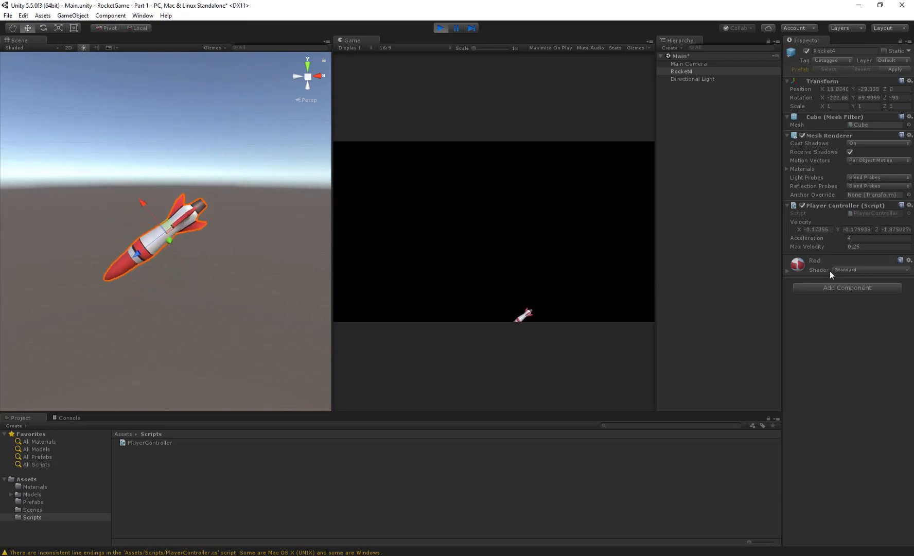
# - Set Rocket4's Acceleration to 0.25 in the running game and return control to the game view
pyautogui.click(861, 240)
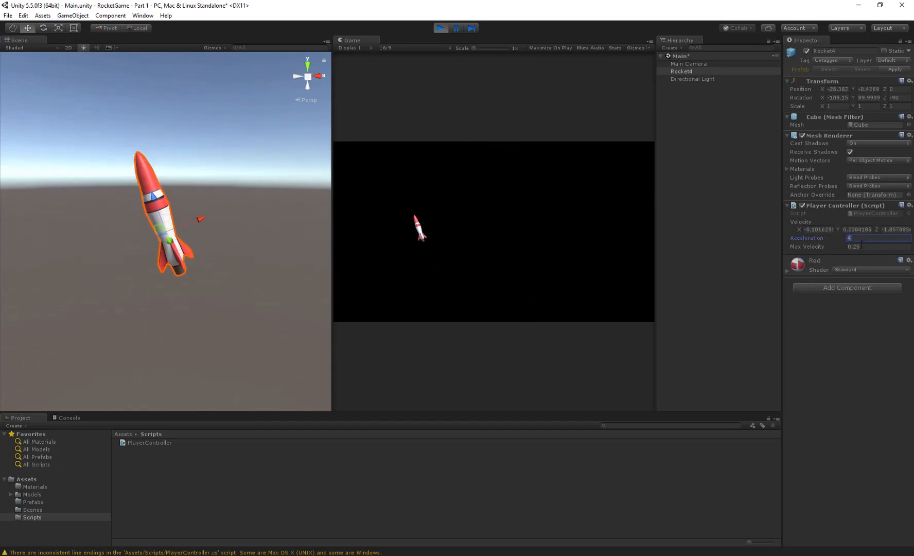
pyautogui.write('0.')
pyautogui.press('Return')
pyautogui.write('0.25')
pyautogui.click(546, 225)
# - Fly the rocket with alternating turns and thrust to test its handling at 0.25 acceleration and 0.25 maximum velocity
pyautogui.press('a')
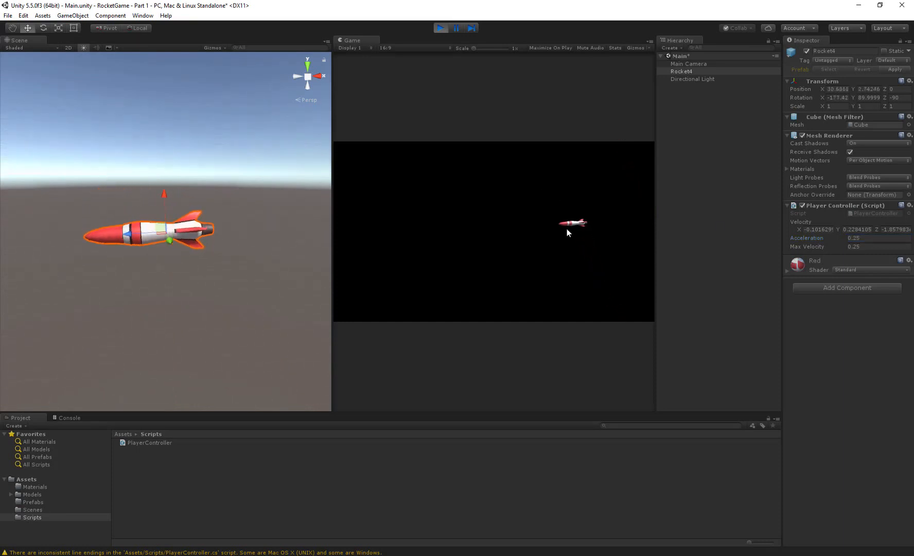
pyautogui.press('w')
pyautogui.press('a')
pyautogui.press('w')
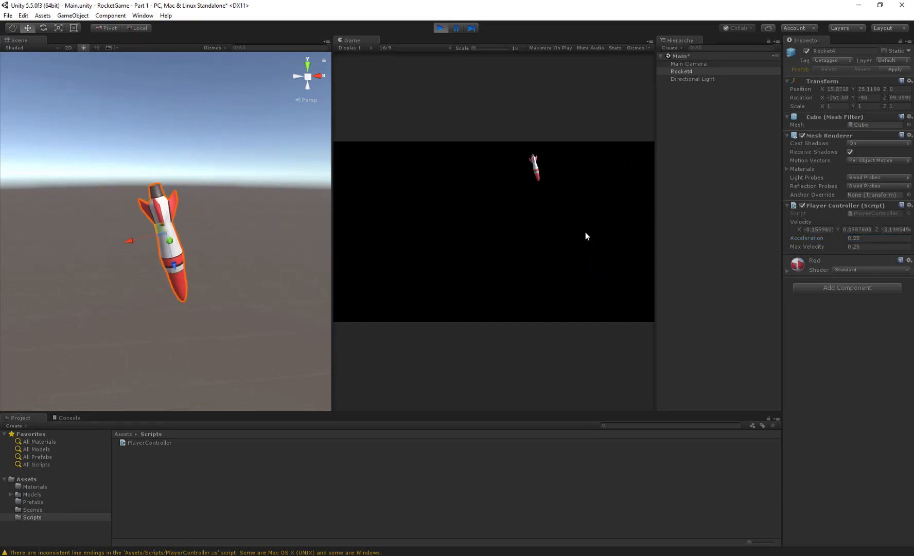
pyautogui.press('a')
pyautogui.press('w')
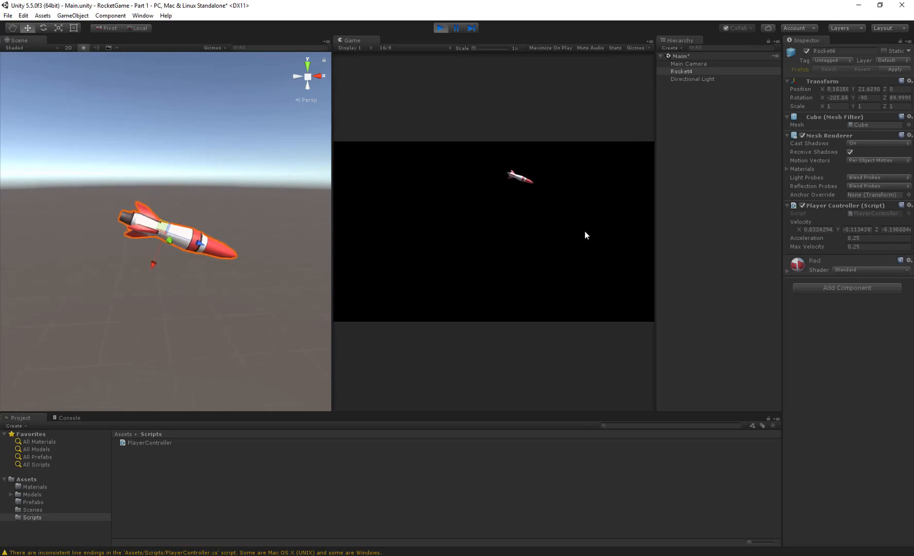
pyautogui.press('a')
pyautogui.press('w')
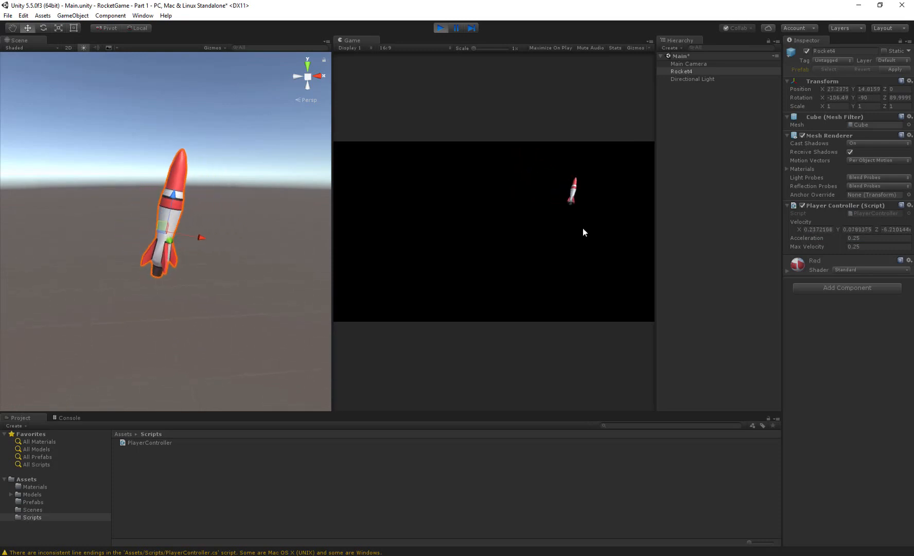
pyautogui.press('a')
pyautogui.press('w')
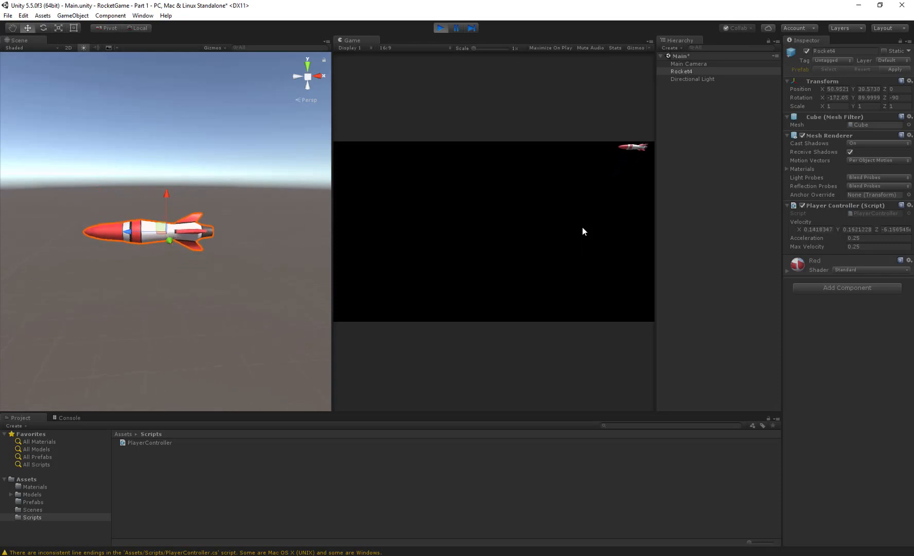
pyautogui.press('d')
pyautogui.press('w')
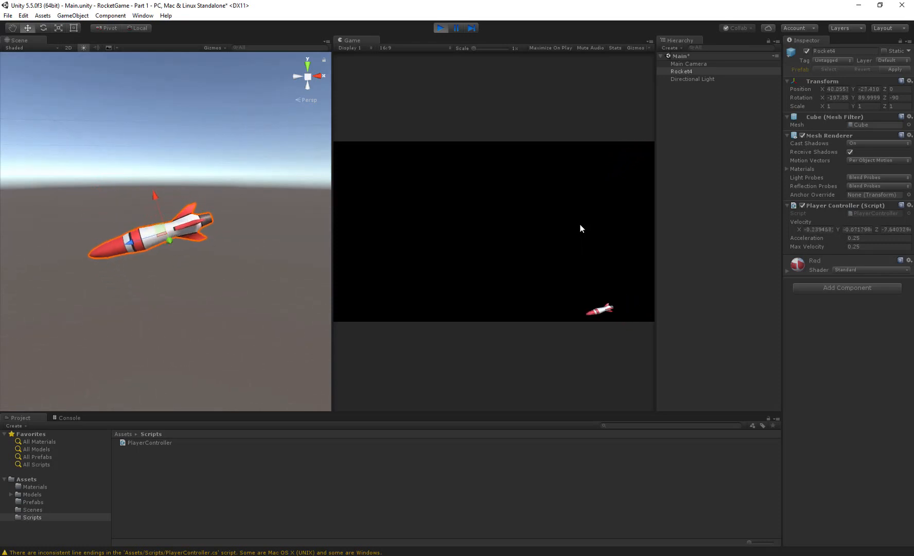
pyautogui.press('d')
pyautogui.press('w')
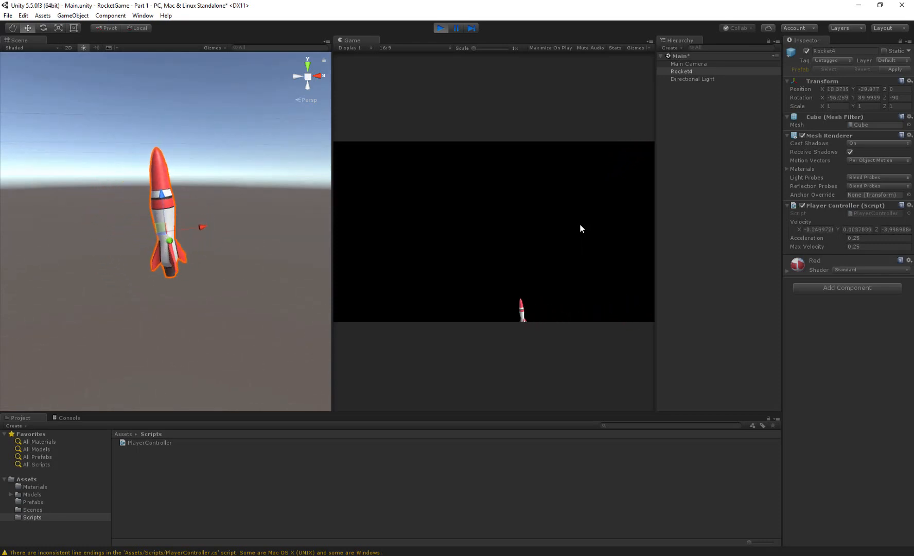
pyautogui.press('w')
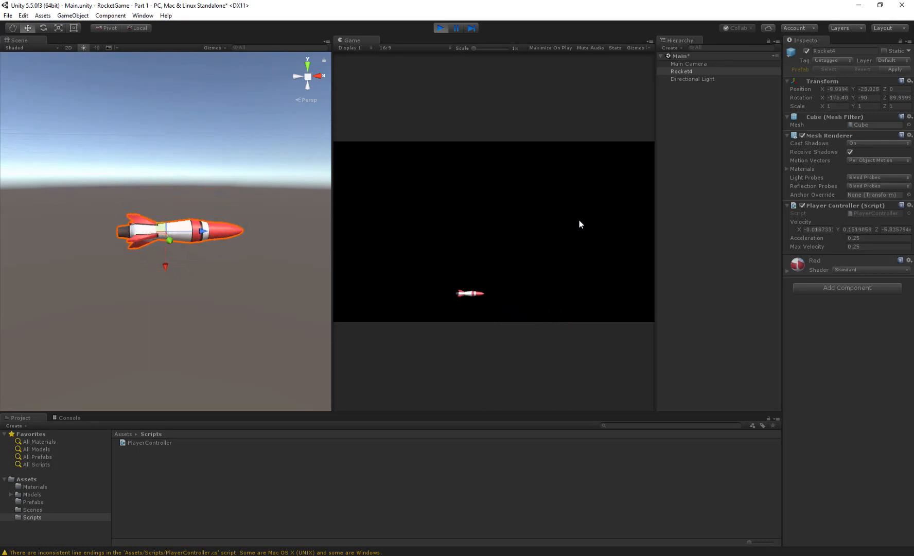
pyautogui.press('a')
pyautogui.press('a')
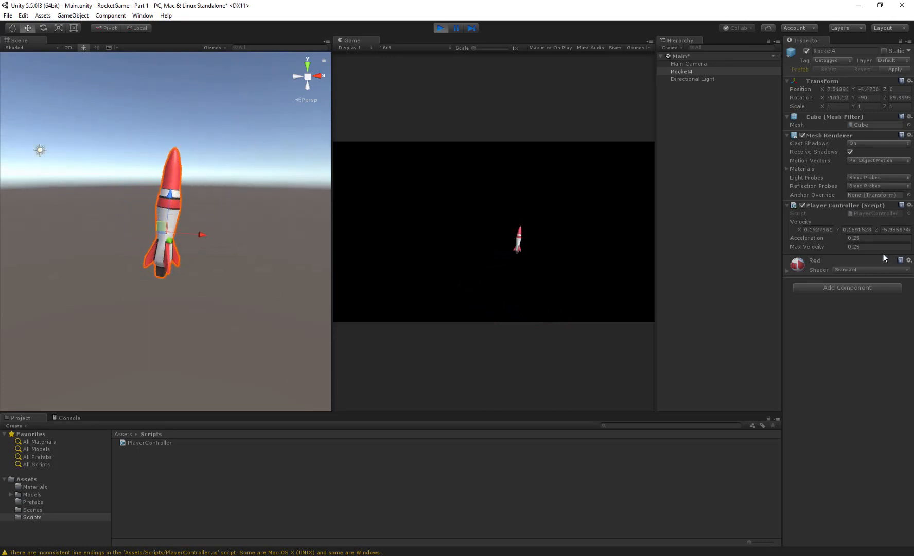
# - Lower Rocket4's Acceleration to 0.005 while the game is running and give the game view focus
pyautogui.click(877, 237)
pyautogui.write('0.005')
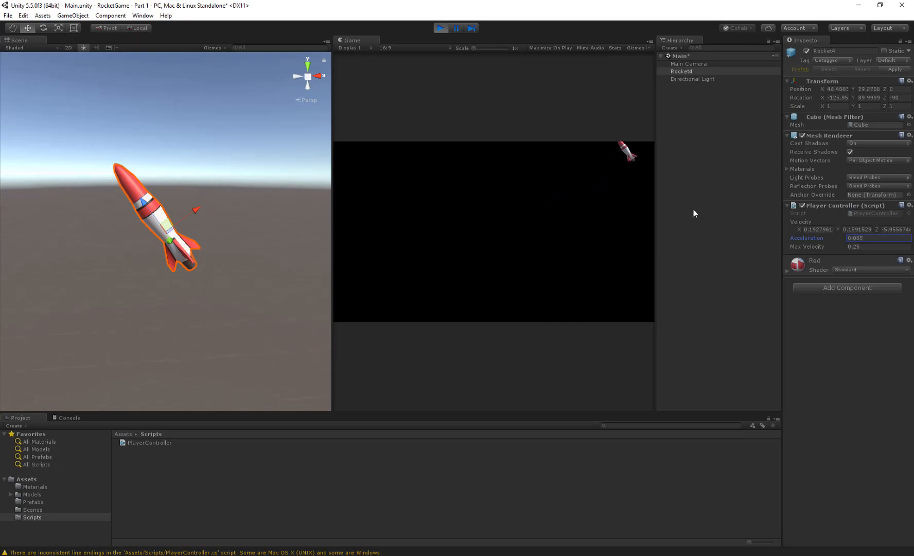
pyautogui.click(589, 209)
# - Turn the rocket both ways in the running game to test its handling at 0.005 acceleration
pyautogui.press('a')
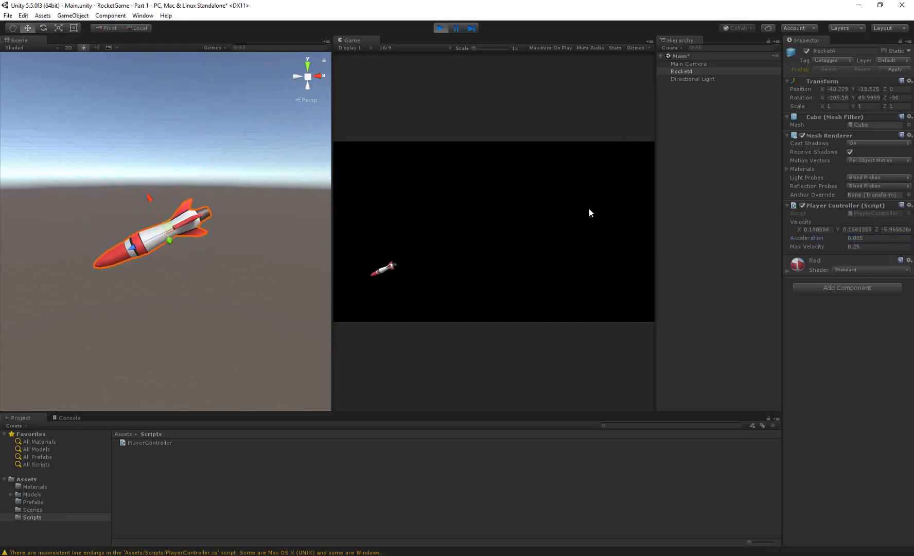
pyautogui.press('a')
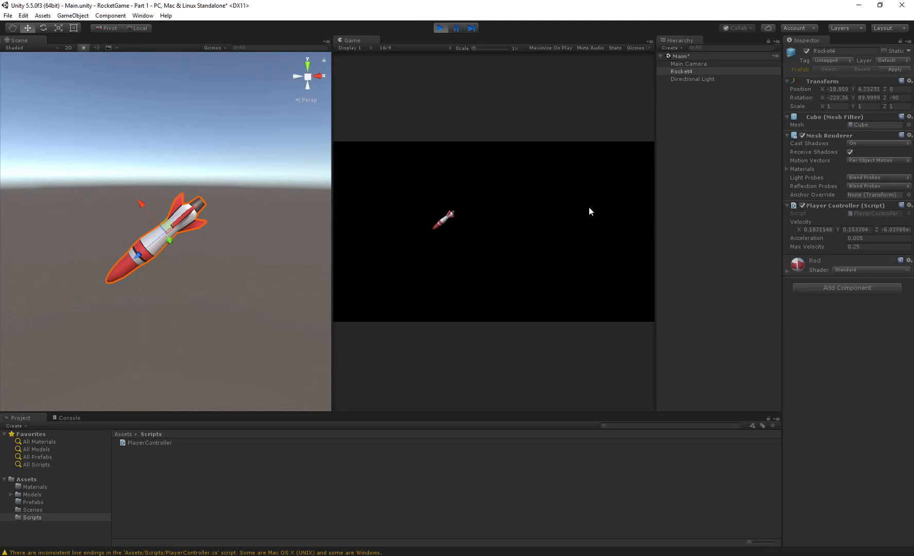
pyautogui.press('d')
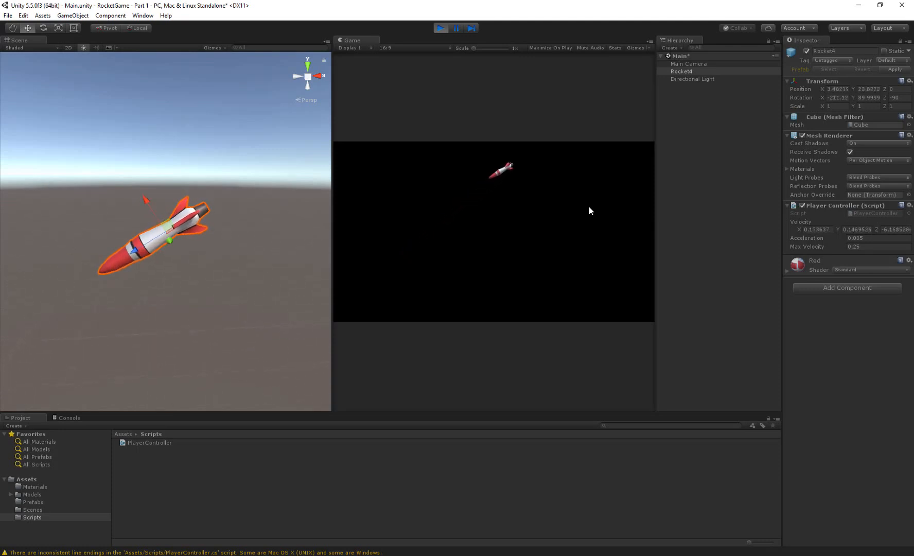
# - Set Rocket4's Acceleration to 0.05 while the game is running and return control to the game view
pyautogui.click(860, 238)
pyautogui.press('BackSpace')
pyautogui.click(559, 263)
# - Fly the rocket with repeated turns and thrust to test its handling at 0.05 acceleration and 0.25 maximum velocity
pyautogui.press('Right')
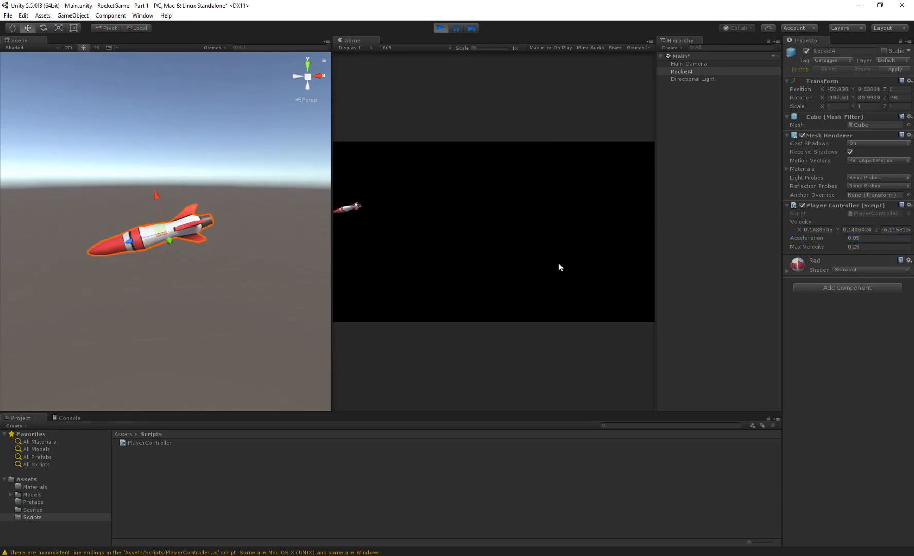
pyautogui.press('Left')
pyautogui.press('Up')
pyautogui.press('Left')
pyautogui.press('Left')
pyautogui.press('Left')
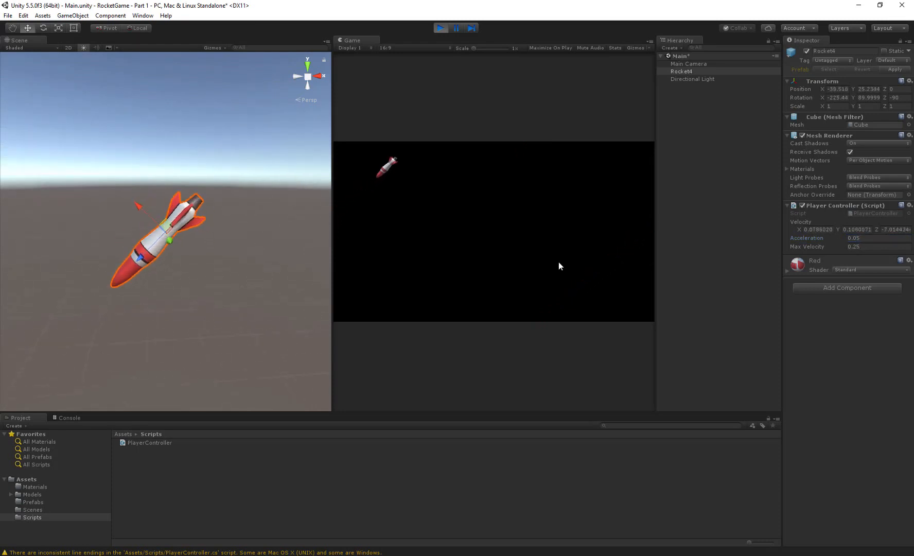
pyautogui.press('Up')
pyautogui.press('Up')
pyautogui.press('Left')
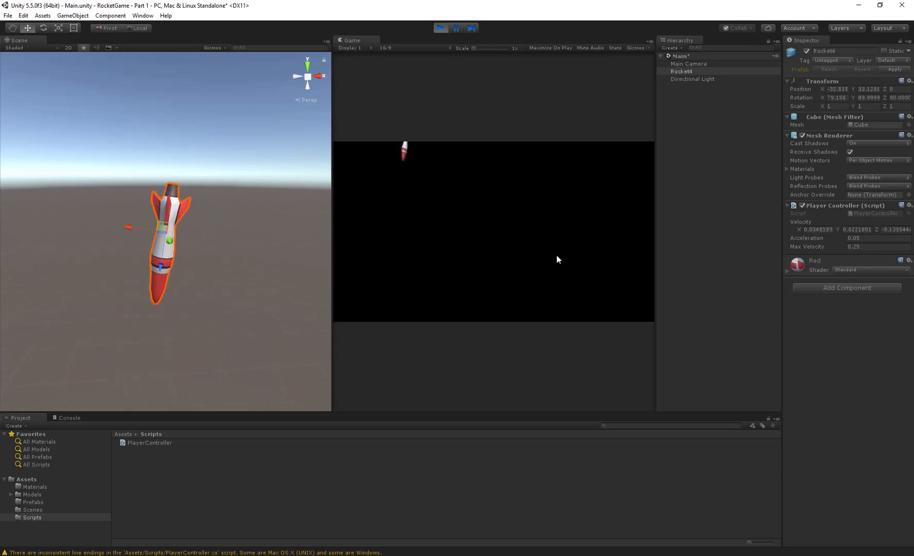
pyautogui.press('Left')
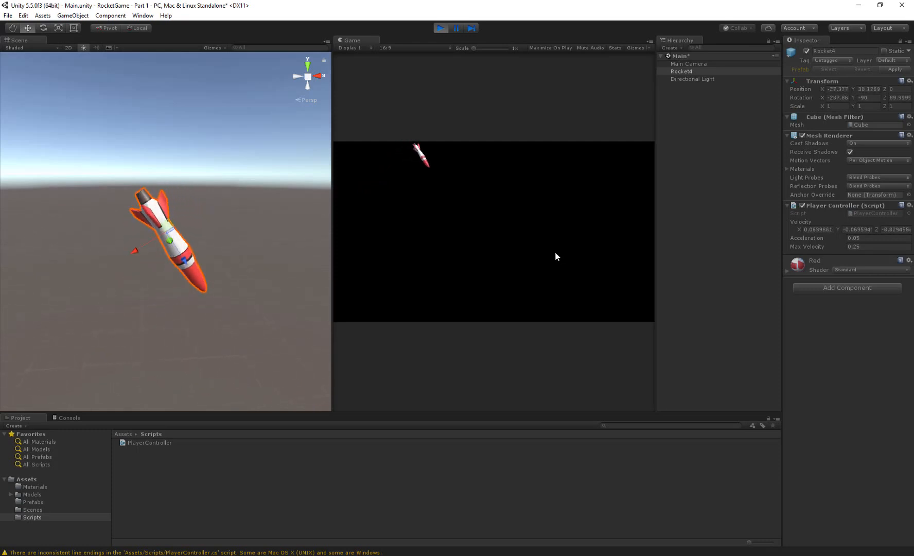
pyautogui.press('Left')
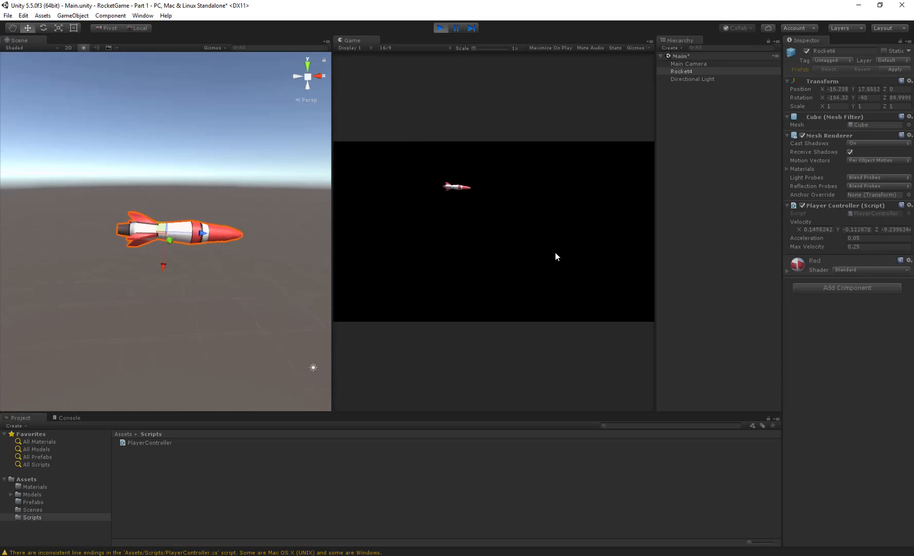
pyautogui.press('Left')
pyautogui.press('Up')
pyautogui.press('Up')
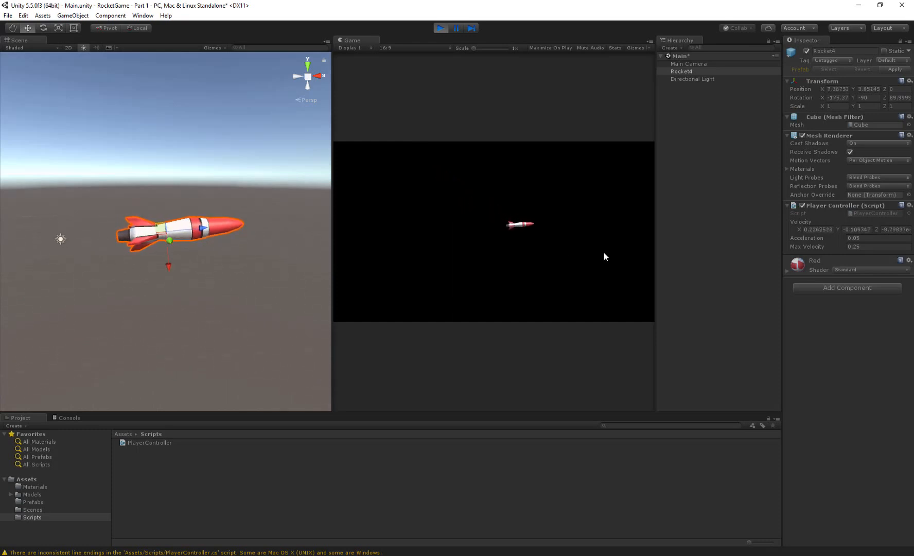
pyautogui.press('Left')
pyautogui.press('Up')
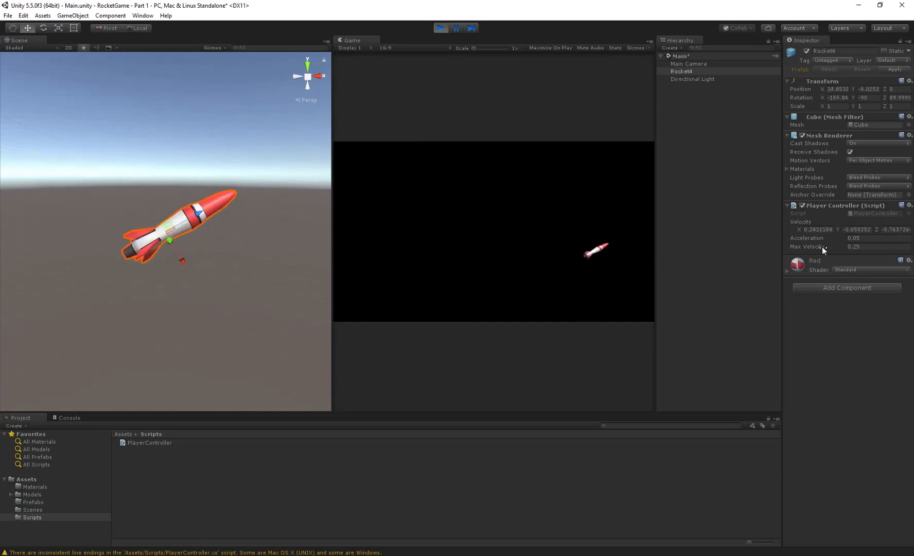
# - Set Rocket4's Acceleration to 0.2 in the running game and give the game view focus
pyautogui.click(853, 239)
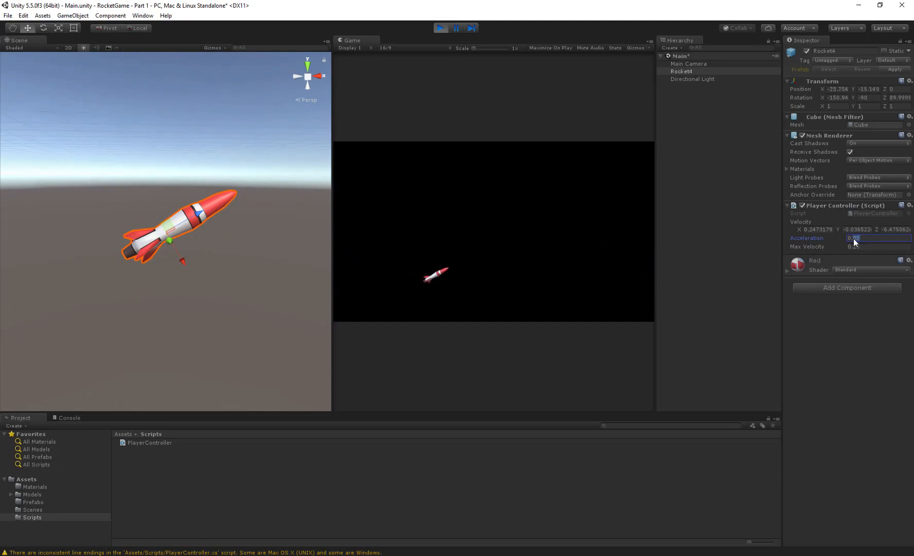
pyautogui.press('BackSpace')
pyautogui.press('Return')
pyautogui.write('0.2')
pyautogui.click(455, 274)
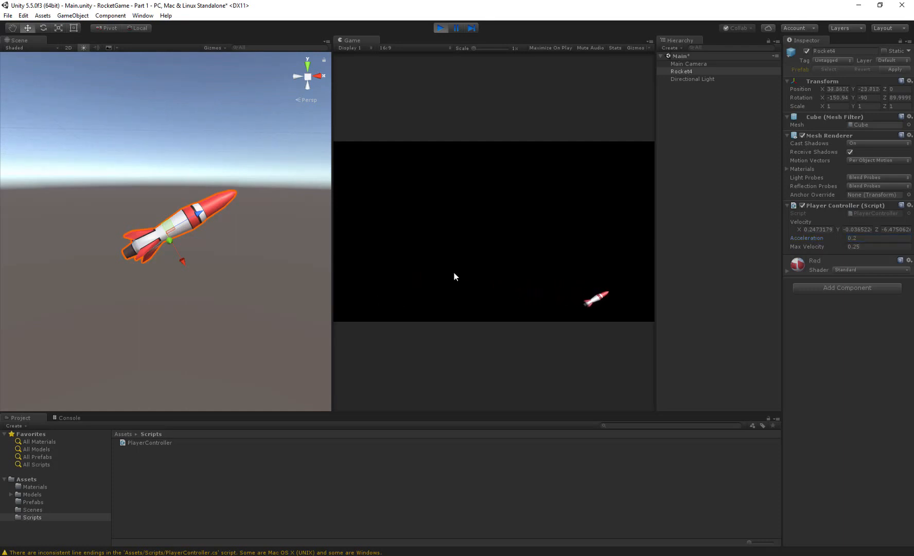
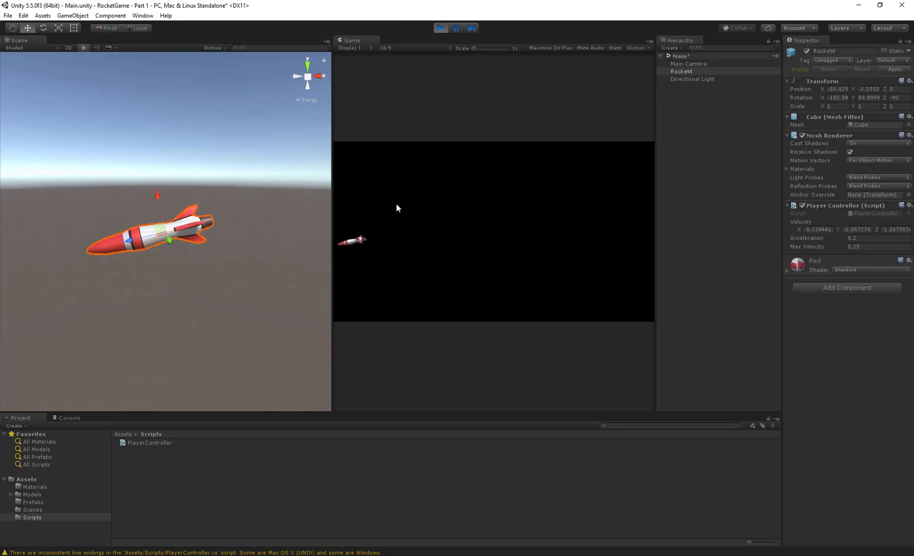
# - Fly the rocket with repeated turns and thrust to test its handling at 0.2 acceleration, then stop the game
pyautogui.press('Right')
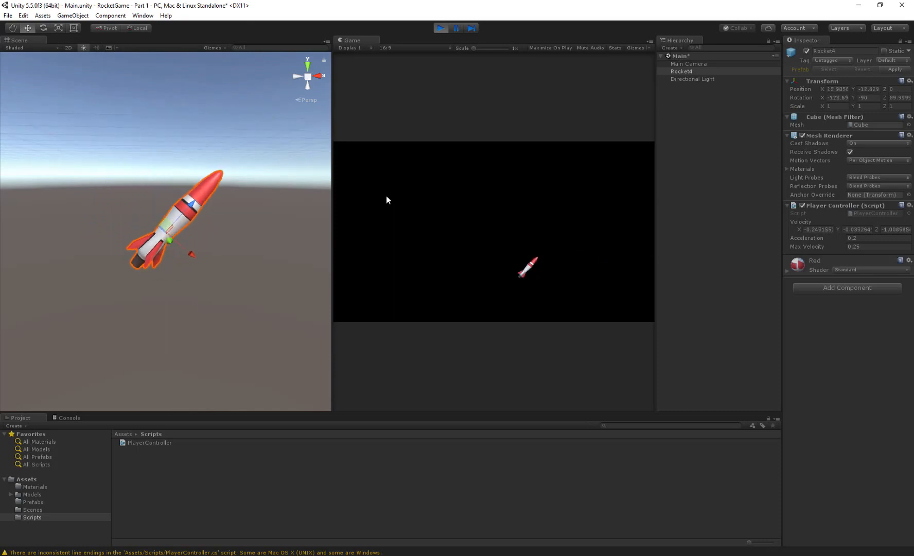
pyautogui.press('Up')
pyautogui.press('Right')
pyautogui.press('Up')
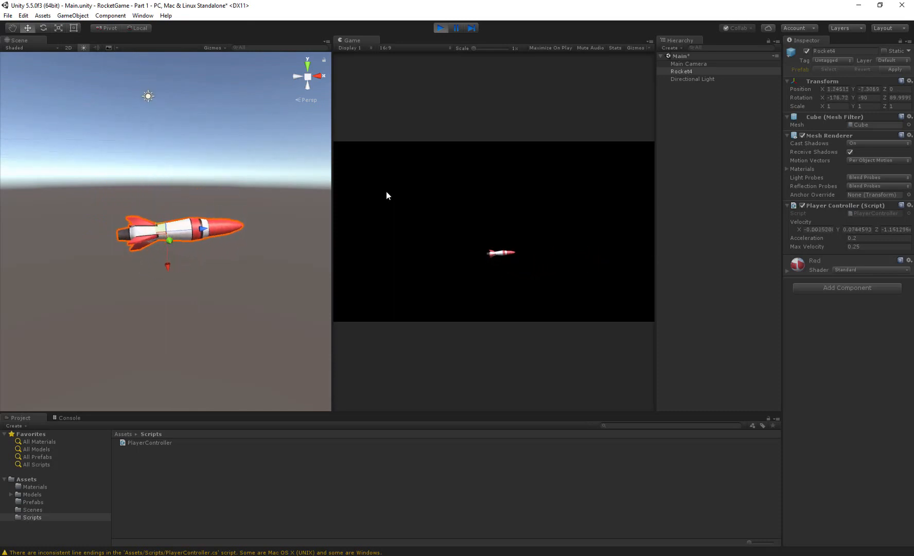
pyautogui.press('Right')
pyautogui.press('Right')
pyautogui.press('Up')
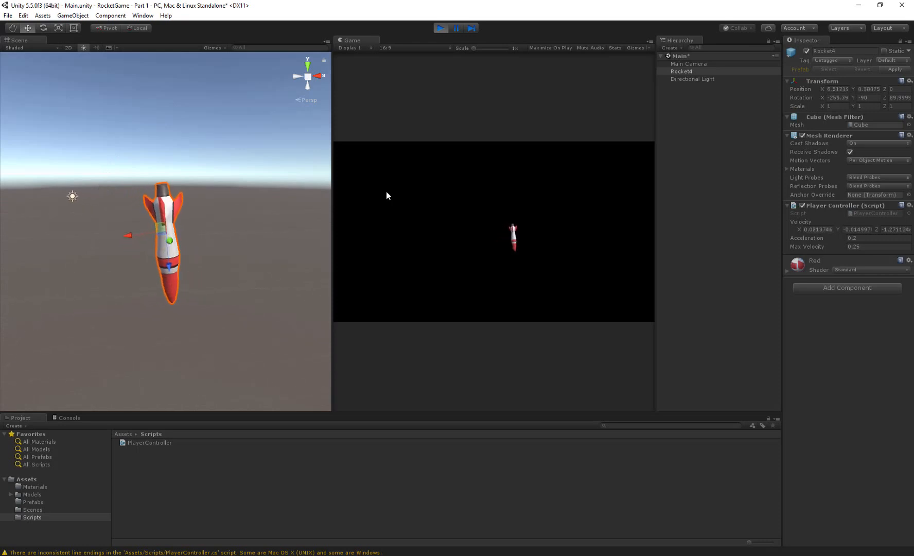
pyautogui.press('Up')
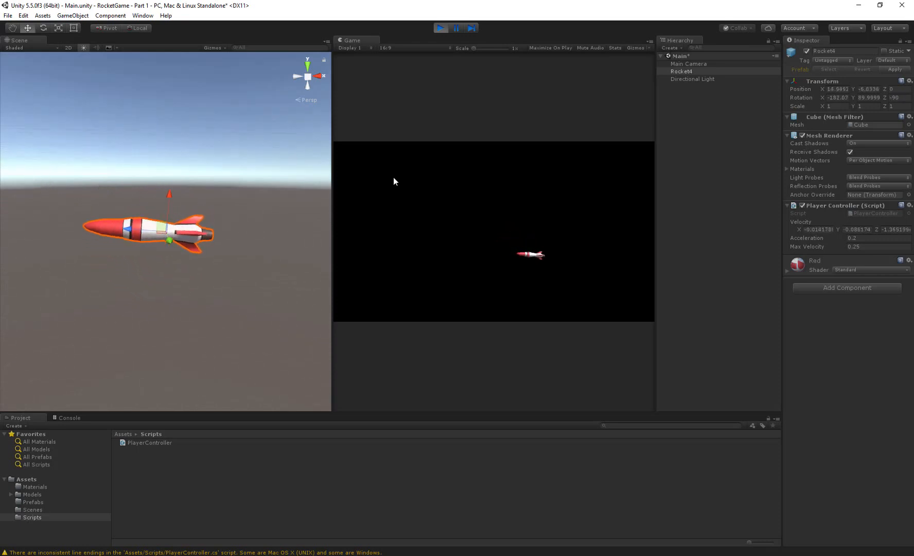
pyautogui.press('Right')
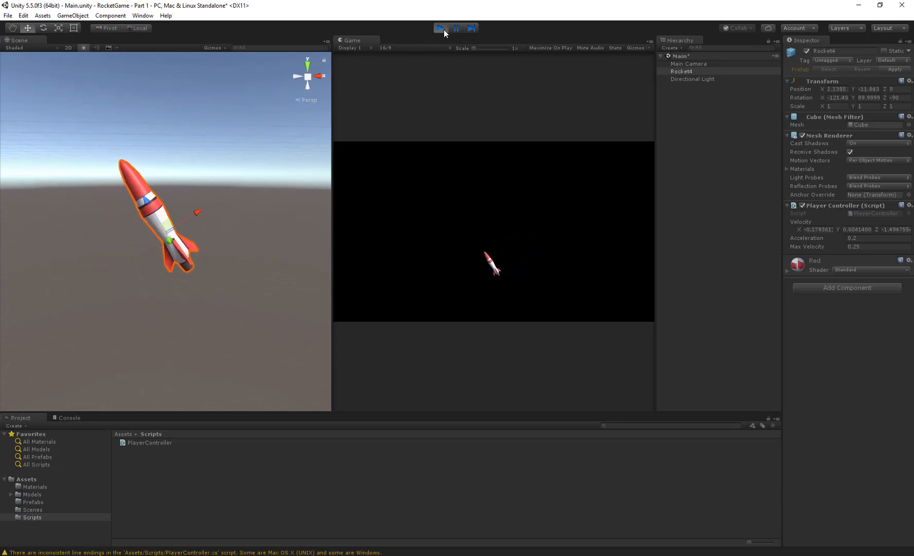
pyautogui.click(444, 29)
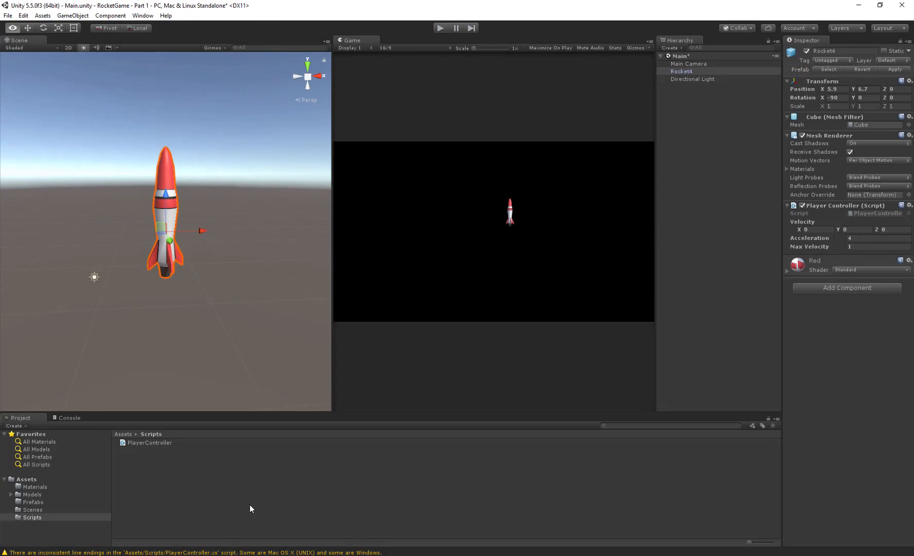
# - Switch to PlayerController.cs in Visual Studio and go to the position assignment line in Update
pyautogui.hotkey('alt', 'Tab')
pyautogui.click(253, 302)
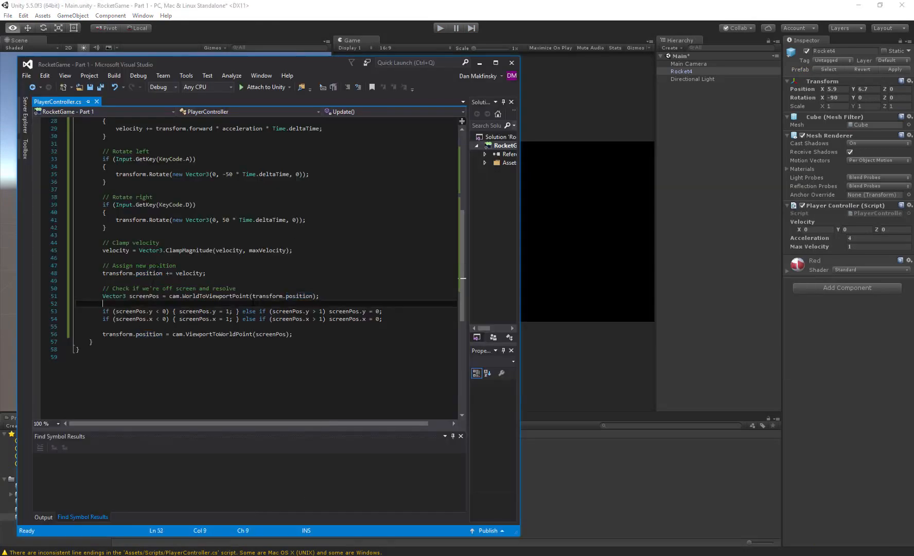
pyautogui.click(186, 274)
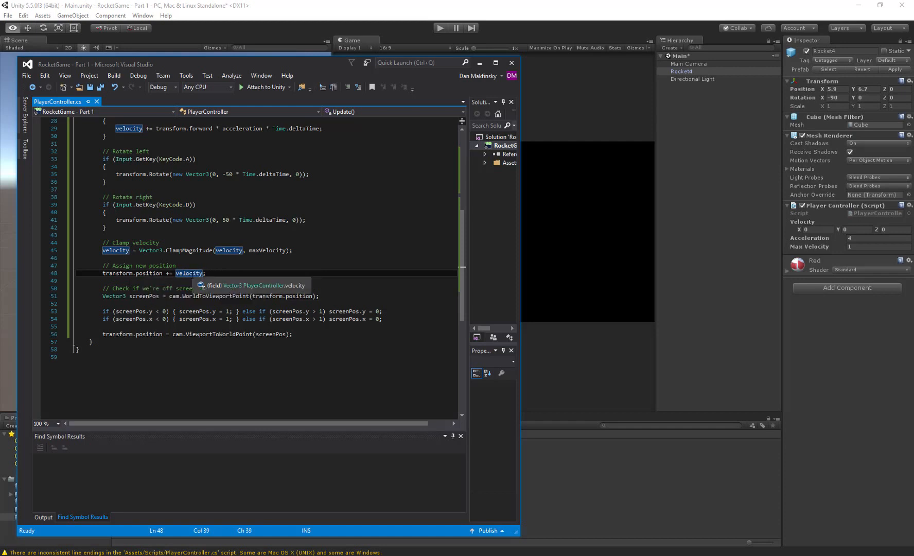
pyautogui.click(175, 274)
pyautogui.write('(')
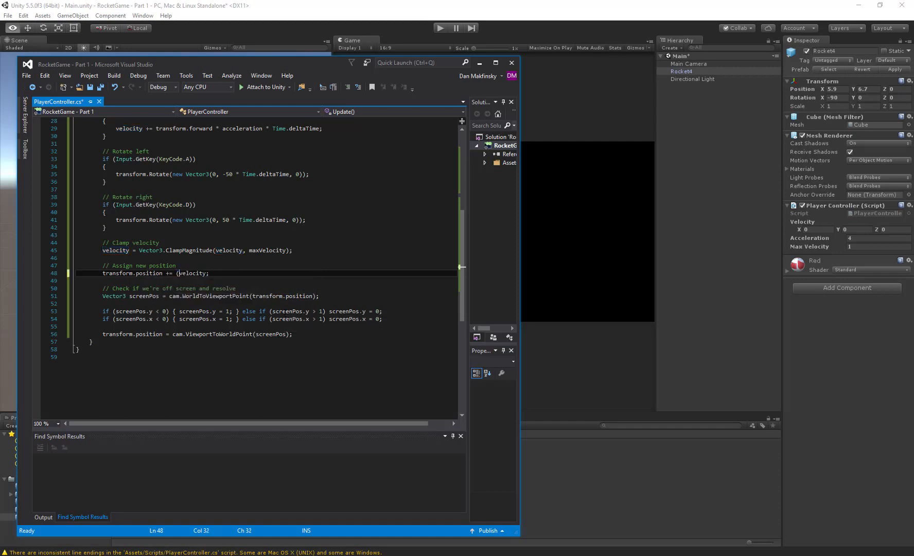
pyautogui.write(')')
pyautogui.hotkey('ctrl', 'z')
pyautogui.hotkey('ctrl', 's')
# - Change the position assignment to add (velocity * 0.75f), save the script and return to Unity
pyautogui.scroll(4, 249, 273)
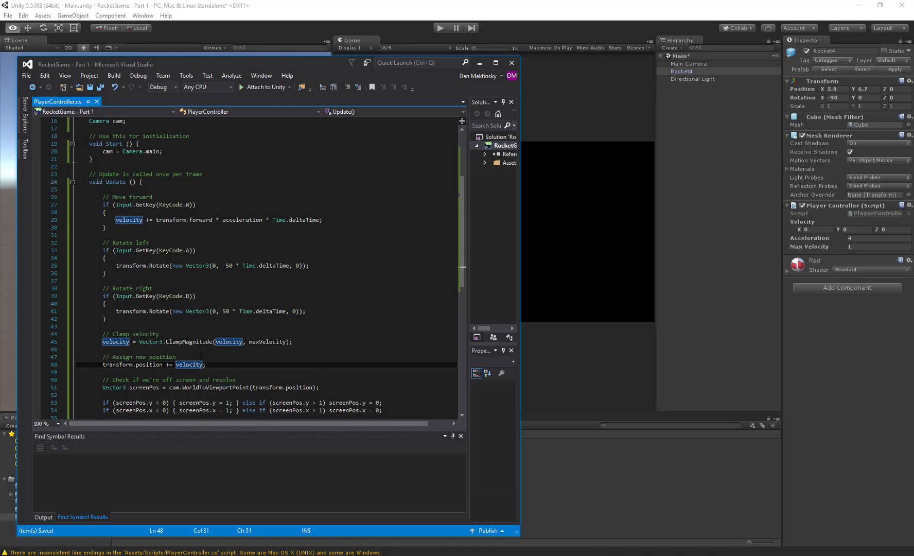
pyautogui.moveTo(202, 363)
pyautogui.write('(')
pyautogui.press('Left')
pyautogui.write('*')
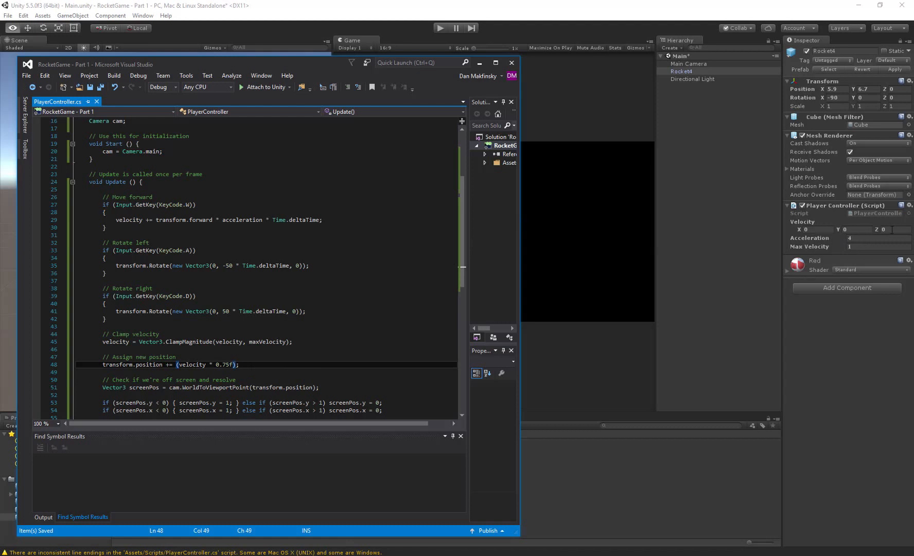
pyautogui.click(574, 38)
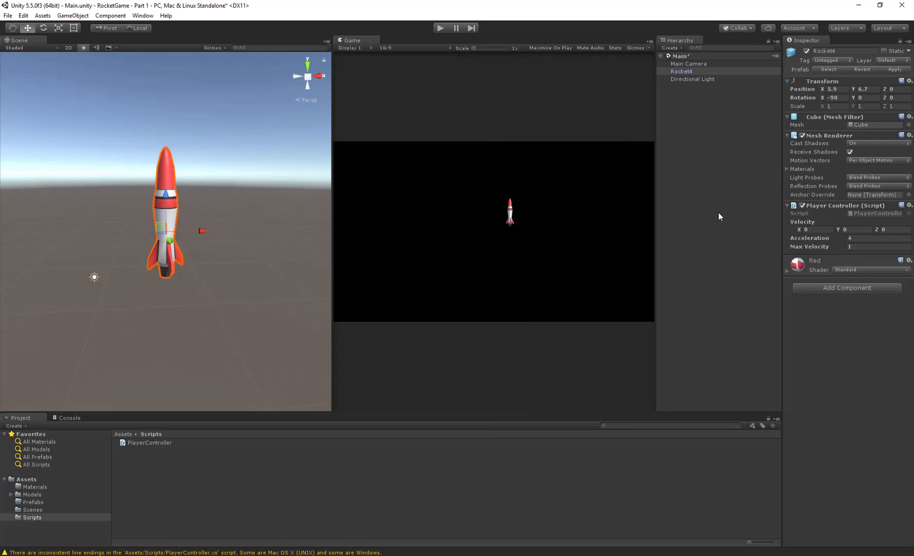
# - Run the game and fly the rocket with turns and thrust to test the scaled position change, then stop it
pyautogui.click(438, 28)
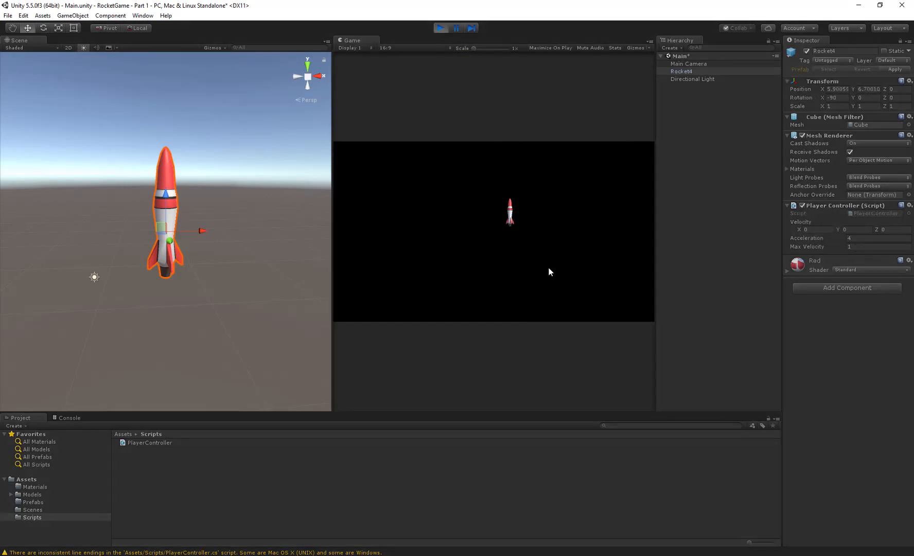
pyautogui.press('a')
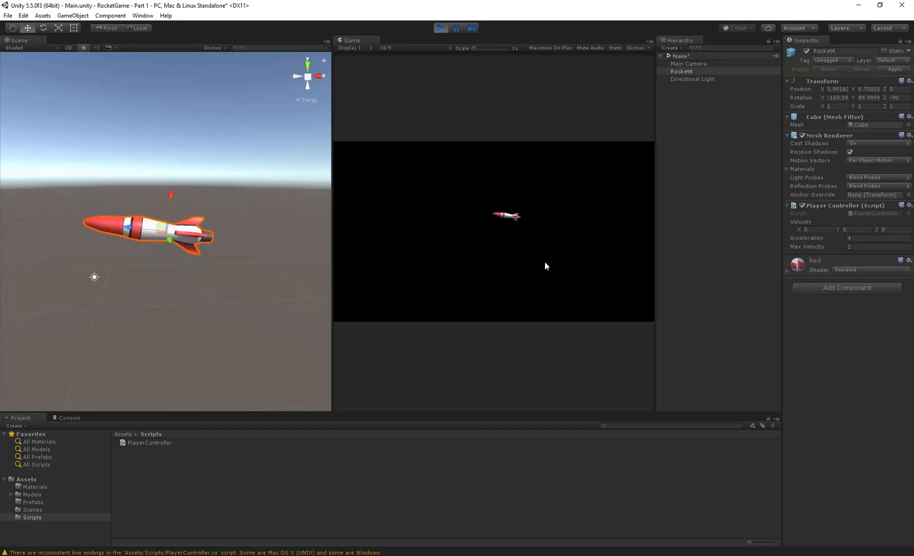
pyautogui.press('w')
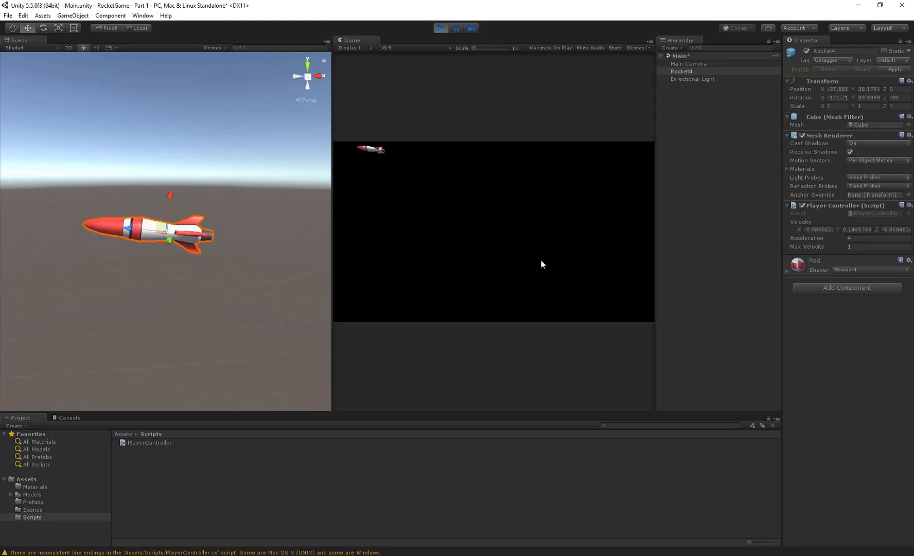
pyautogui.press('a')
pyautogui.press('w')
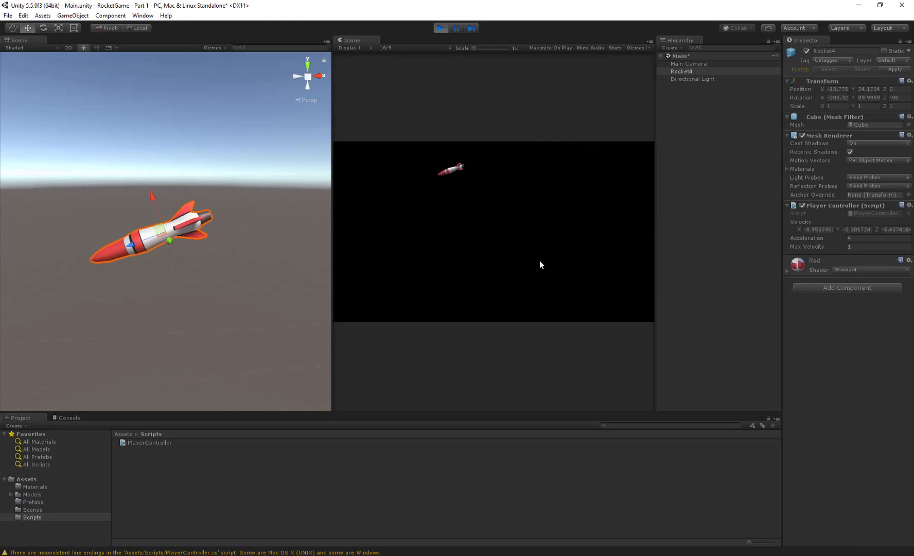
pyautogui.click(439, 27)
# - Switch to Visual Studio, restore the position assignment to plain velocity without the 0.75f factor, and save the script
pyautogui.hotkey('alt', 'Tab')
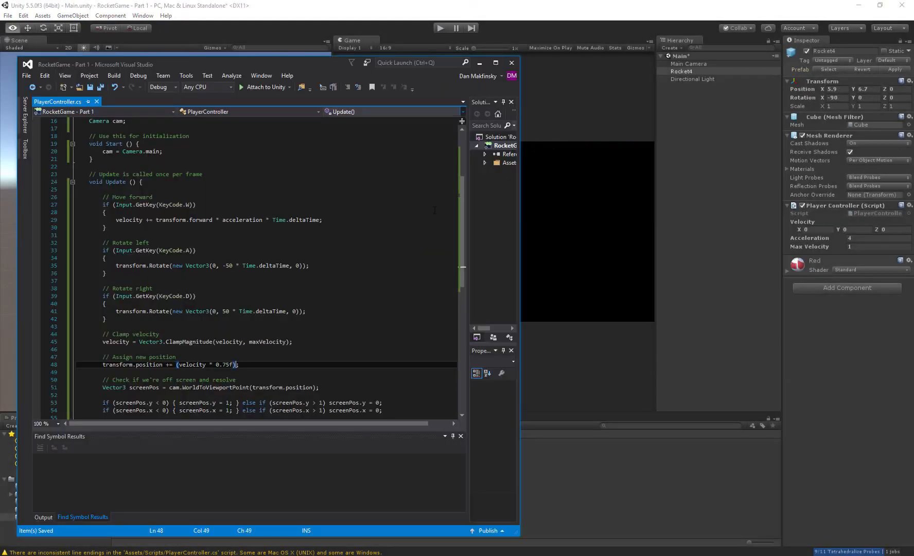
pyautogui.moveTo(210, 362); pyautogui.dragTo(236, 364)
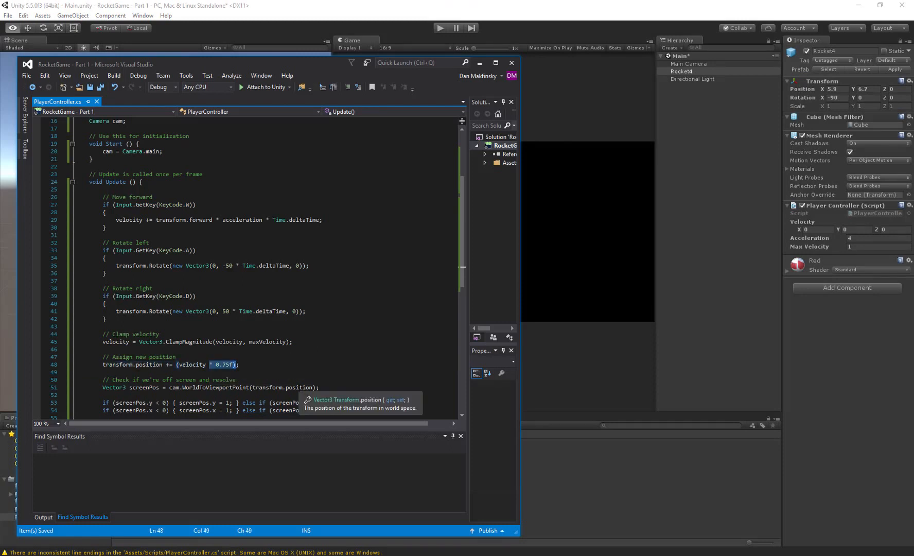
pyautogui.press('BackSpace')
pyautogui.press('BackSpace')
pyautogui.press('BackSpace')
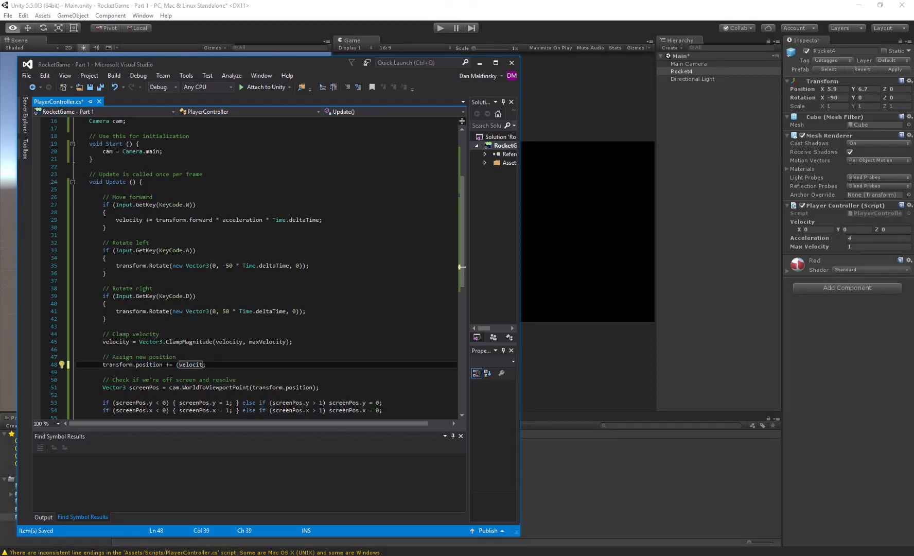
pyautogui.write('y')
pyautogui.hotkey('ctrl', 's')
# - Multiply the ClampMagnitude result assigned to velocity by 0.75f, save the script and return to Unity
pyautogui.press('Up')
pyautogui.press('Up')
pyautogui.press('Up')
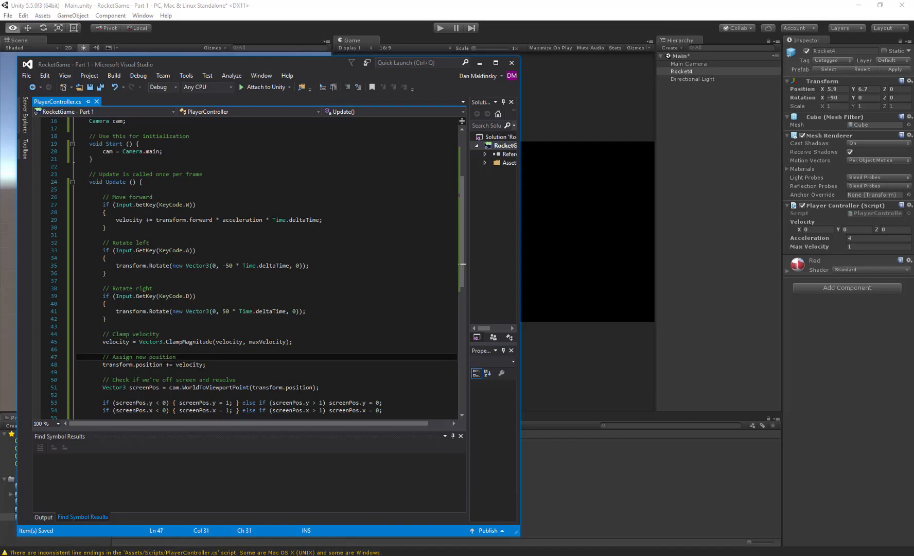
pyautogui.press('End')
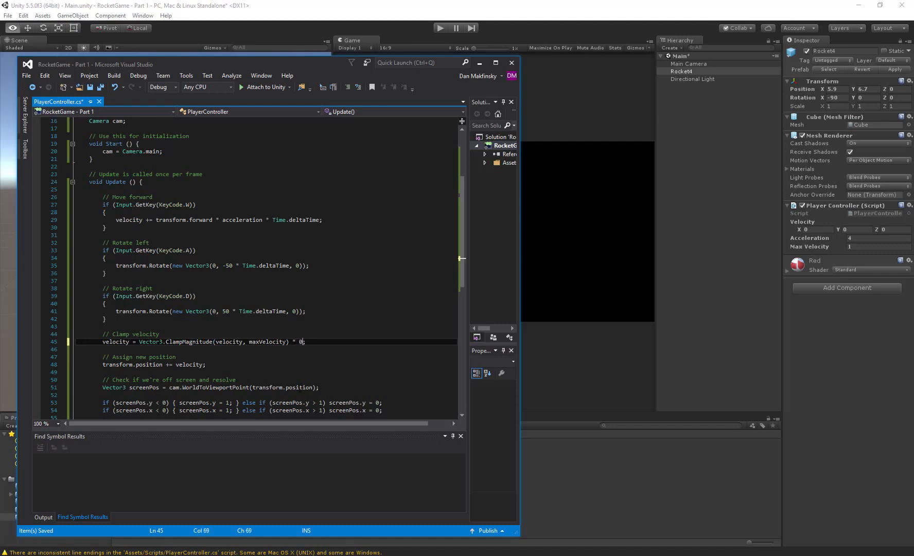
pyautogui.write('f')
pyautogui.hotkey('ctrl', 's')
pyautogui.hotkey('alt', 'Tab')
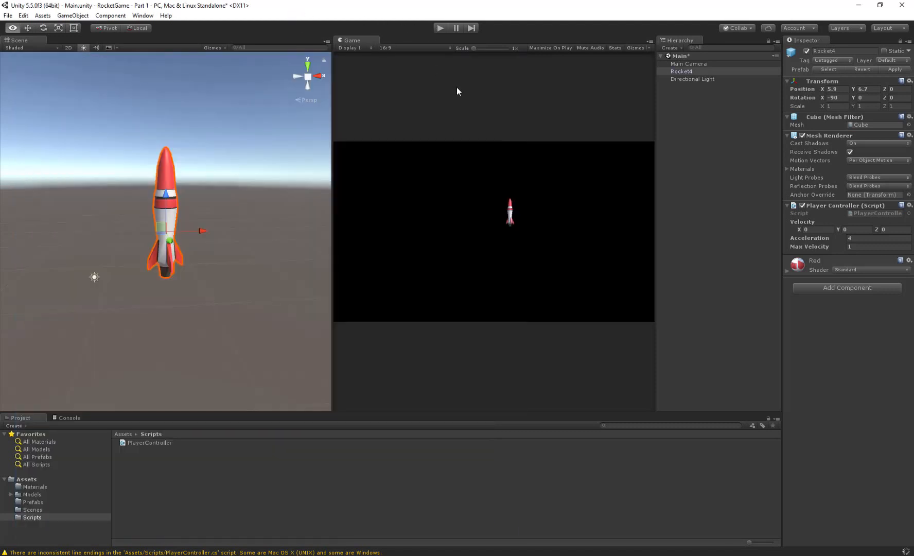
# - Run the game, fly the rocket with turns and thrust to test the 0.75 velocity damping, and stop it
pyautogui.click(440, 28)
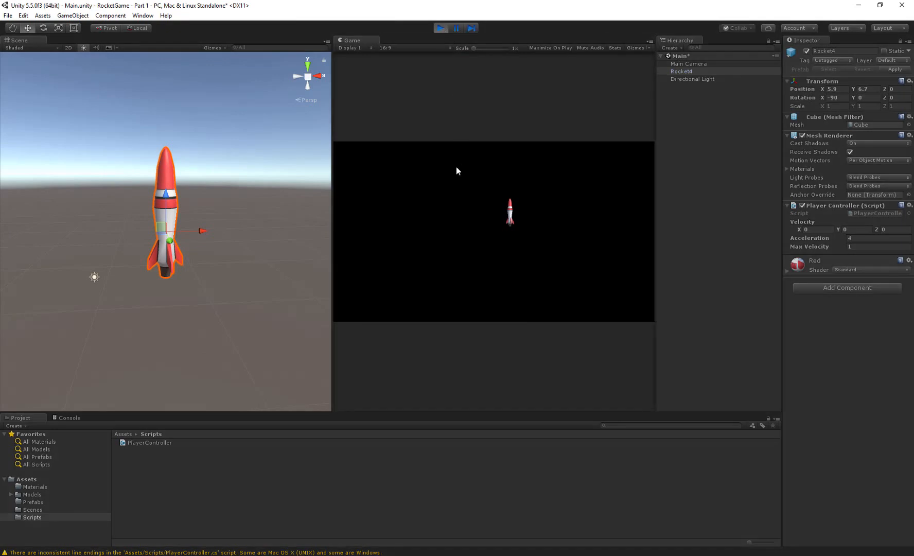
pyautogui.press('a')
pyautogui.press('w')
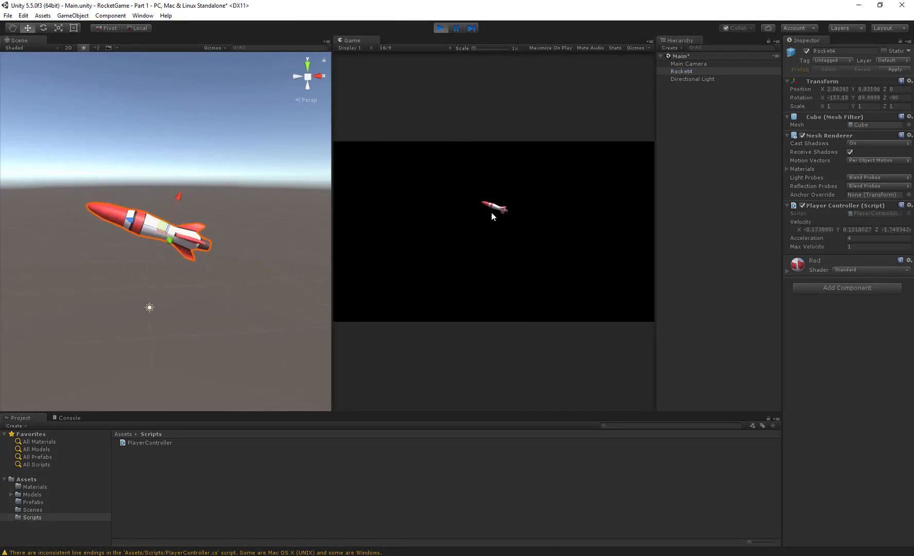
pyautogui.press('a')
pyautogui.press('a')
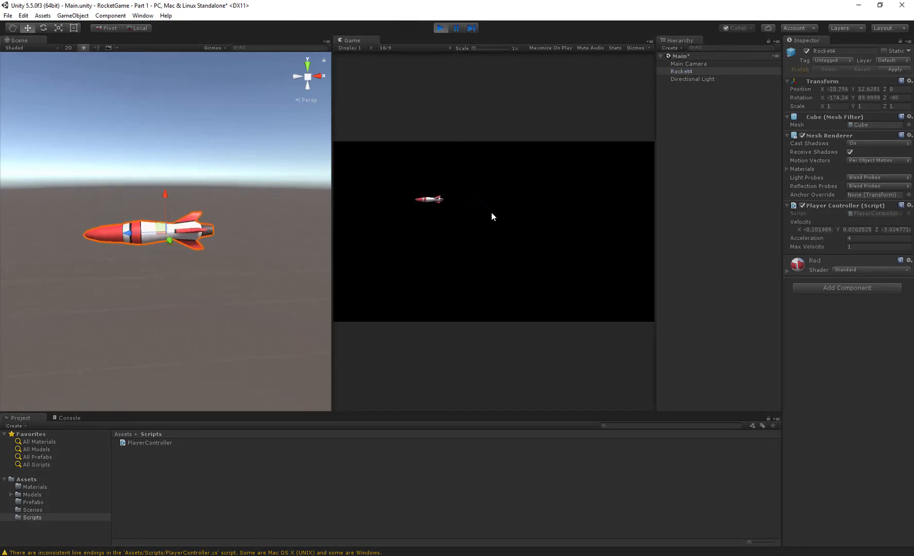
pyautogui.press('a')
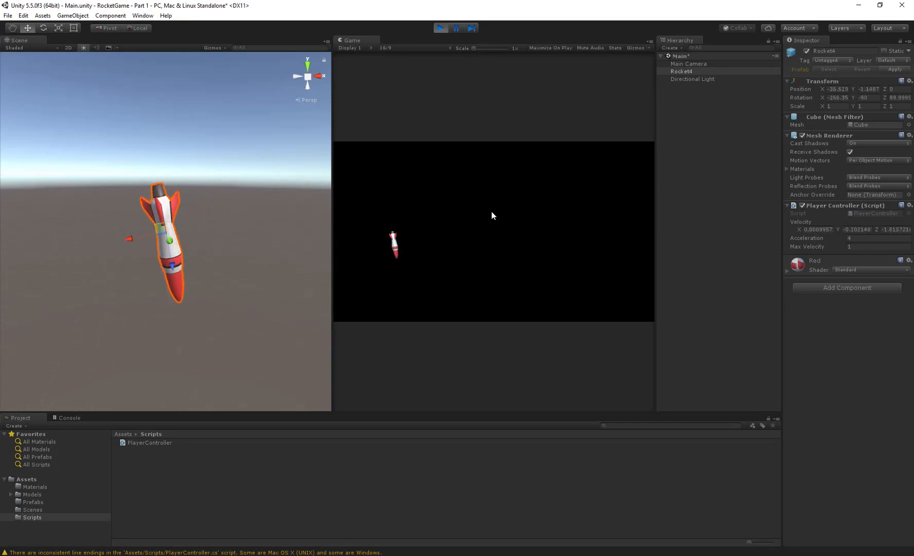
pyautogui.press('a')
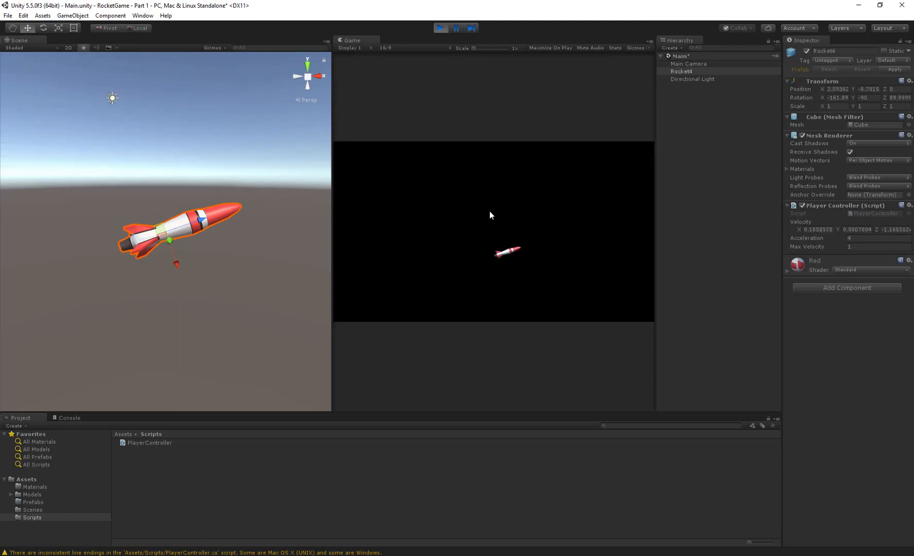
pyautogui.press('a')
pyautogui.press('a')
pyautogui.press('w')
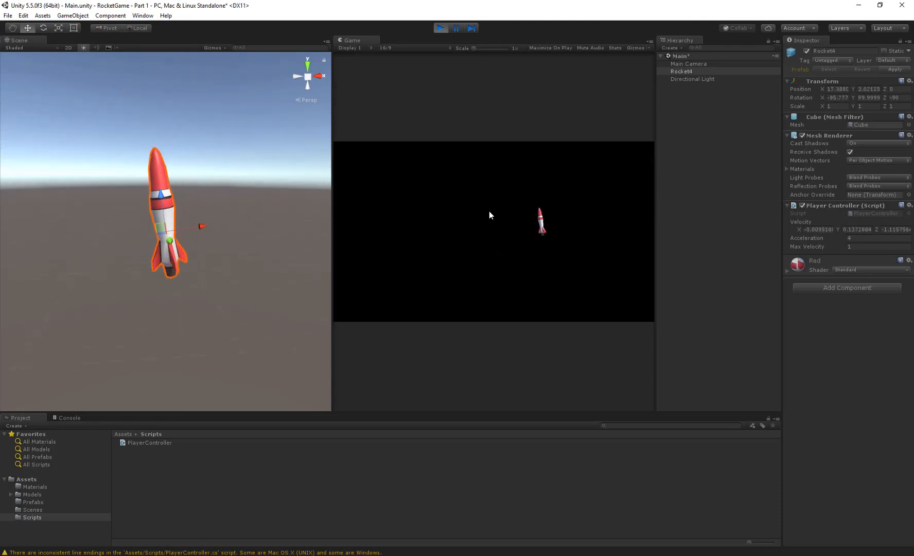
pyautogui.press('d')
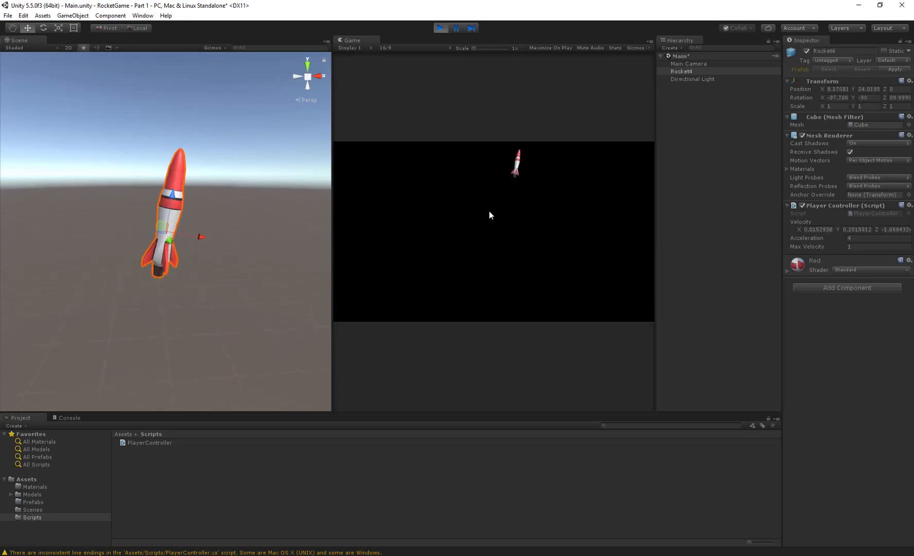
pyautogui.press('a')
pyautogui.press('a')
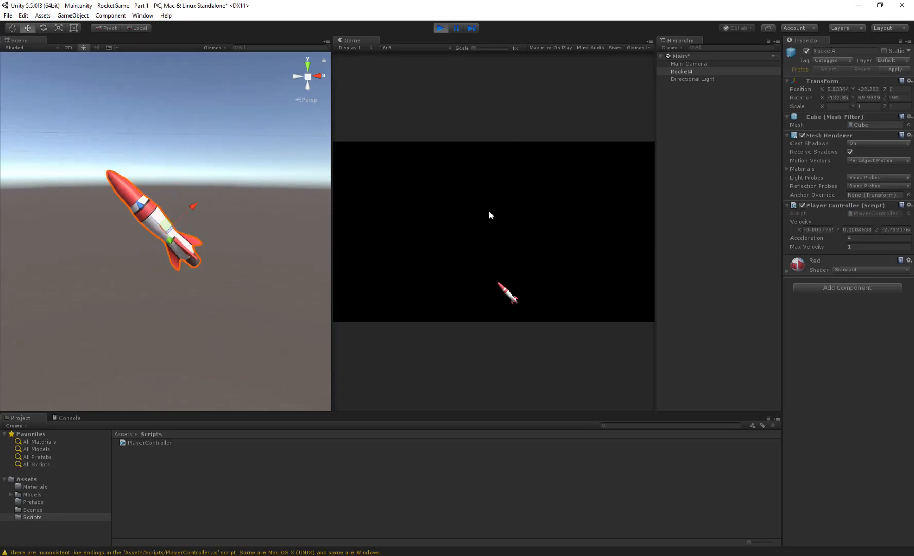
pyautogui.click(442, 28)
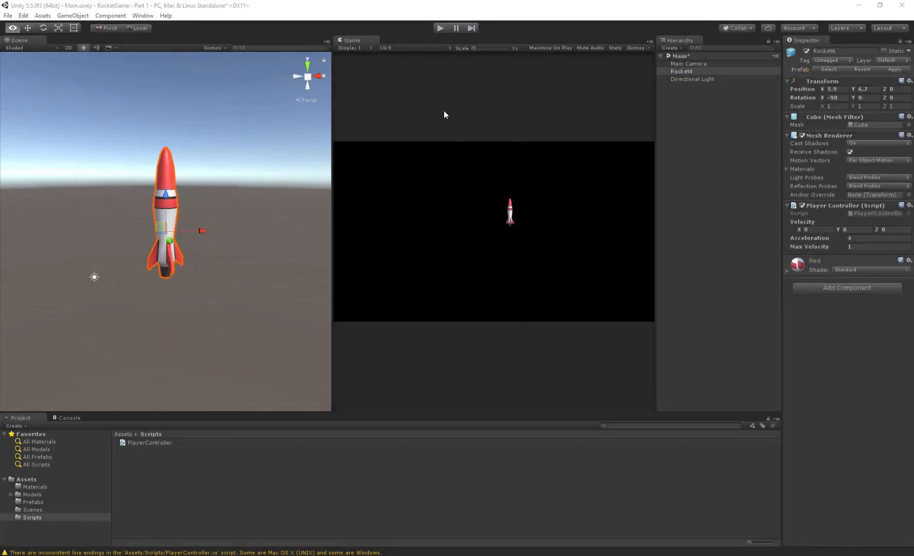
# - Switch to Visual Studio, set the clamped velocity's multiplier to 0.98f and return to Unity
pyautogui.hotkey('alt', 'Tab')
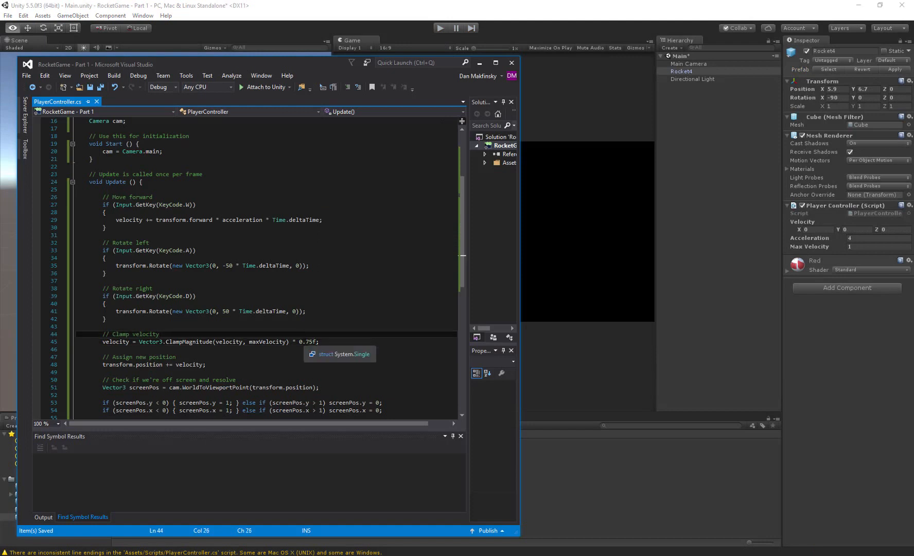
pyautogui.click(308, 341)
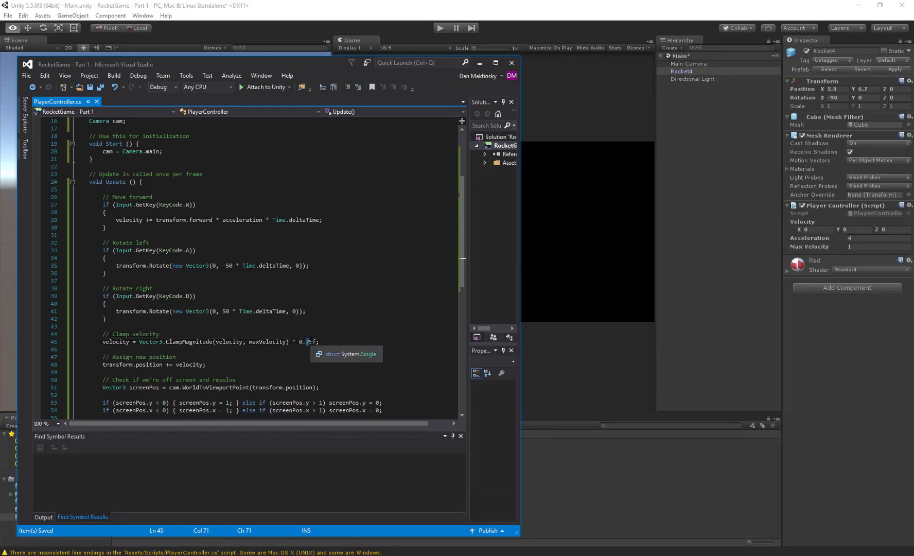
pyautogui.press('BackSpace')
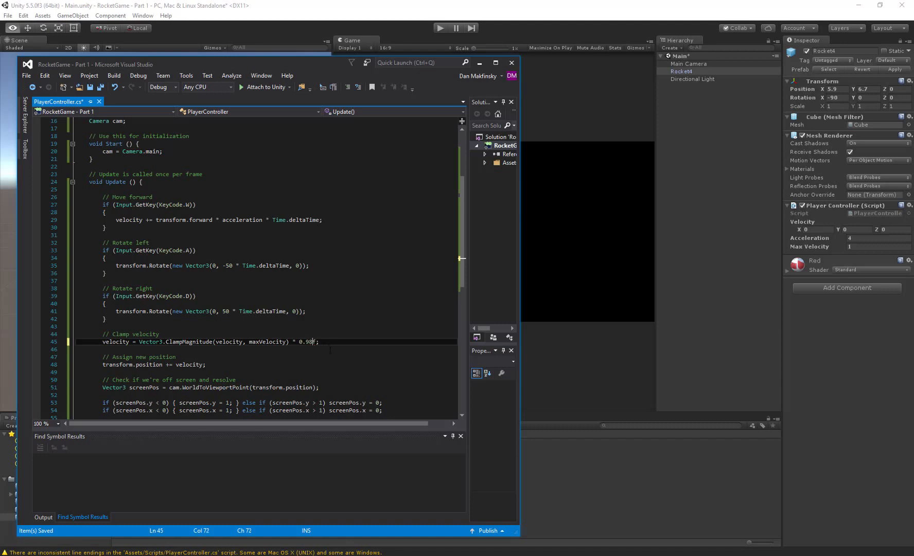
pyautogui.click(696, 283)
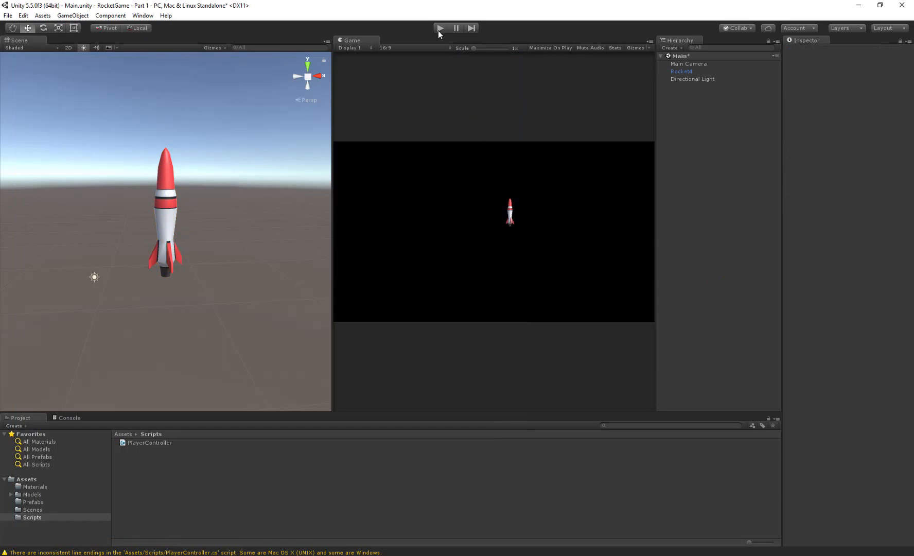
# - Run the game, fly the rocket to test the 0.98 velocity damping, and stop it
pyautogui.click(439, 29)
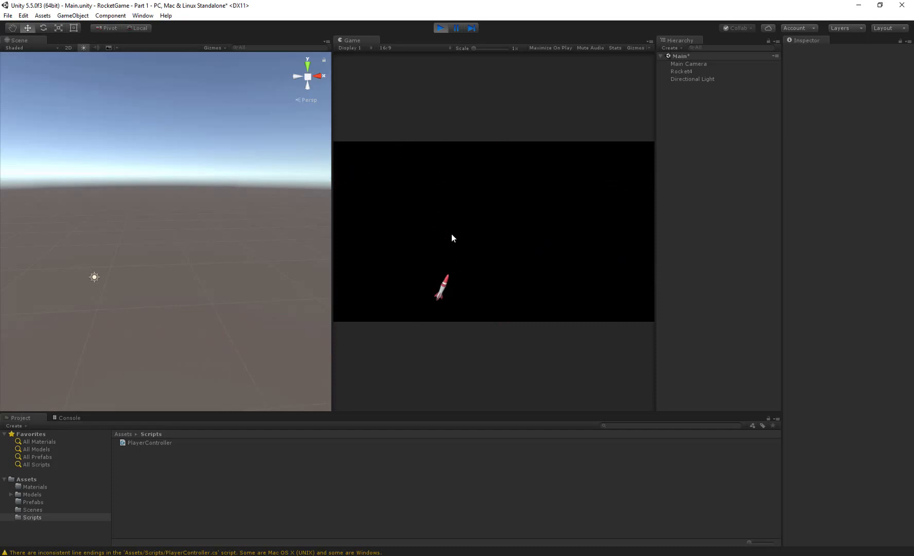
pyautogui.click(444, 26)
# - Switch to Visual Studio and set the Y rotation multiplier to -5 for rotating left and 5 for rotating right
pyautogui.hotkey('alt', 'Tab')
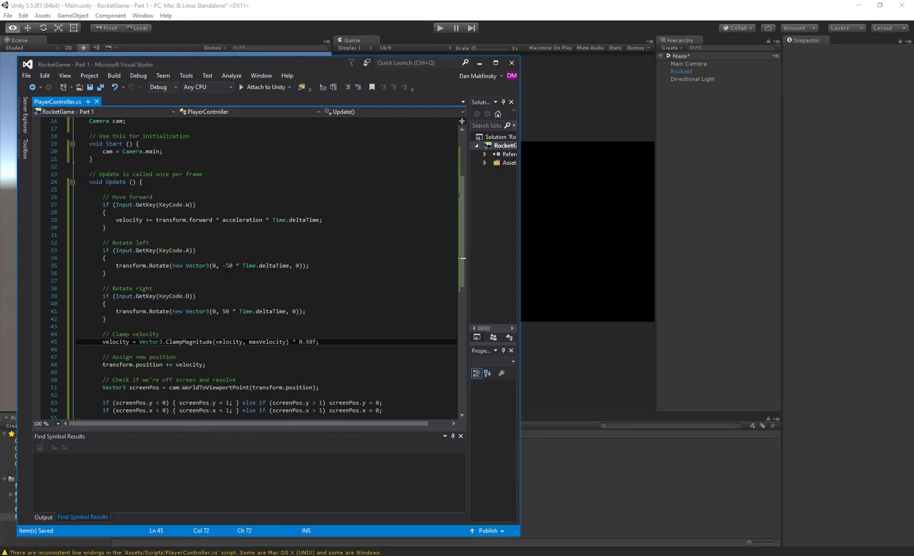
pyautogui.click(235, 265)
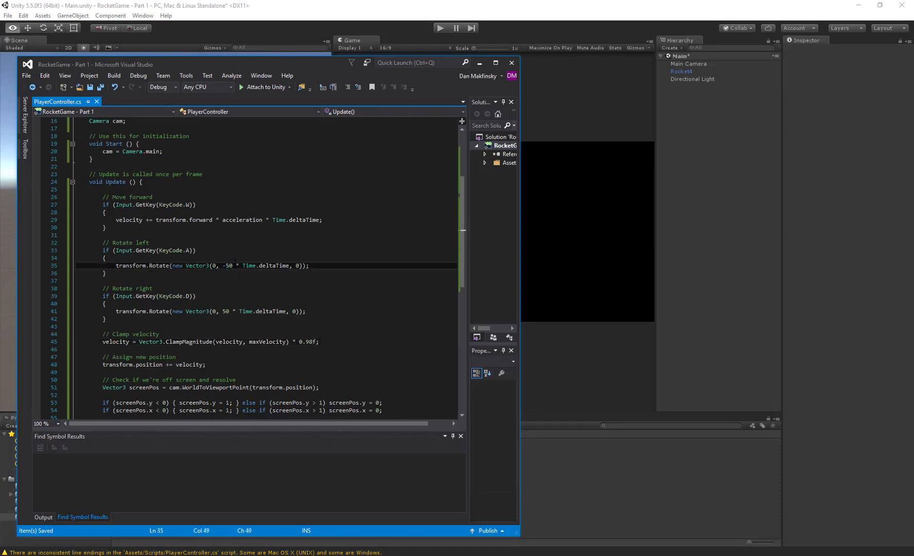
pyautogui.click(227, 266)
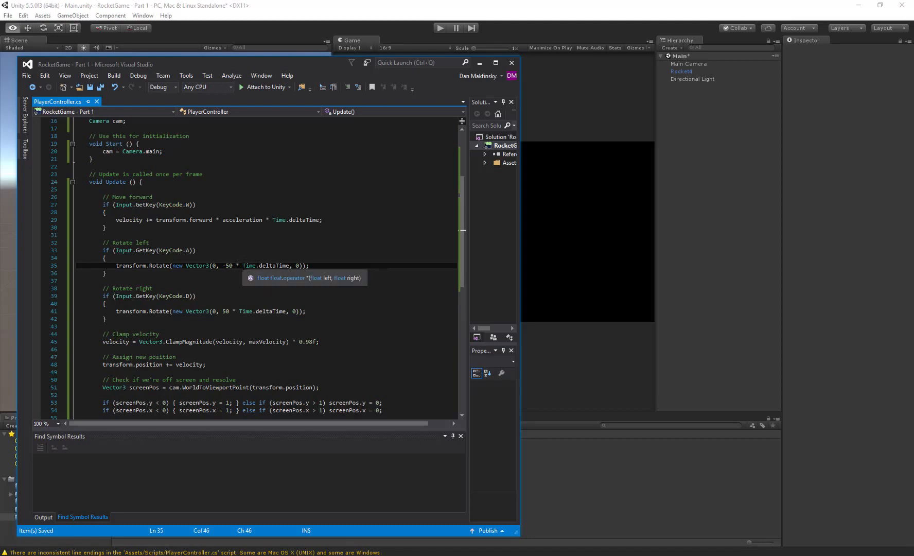
pyautogui.click(243, 266)
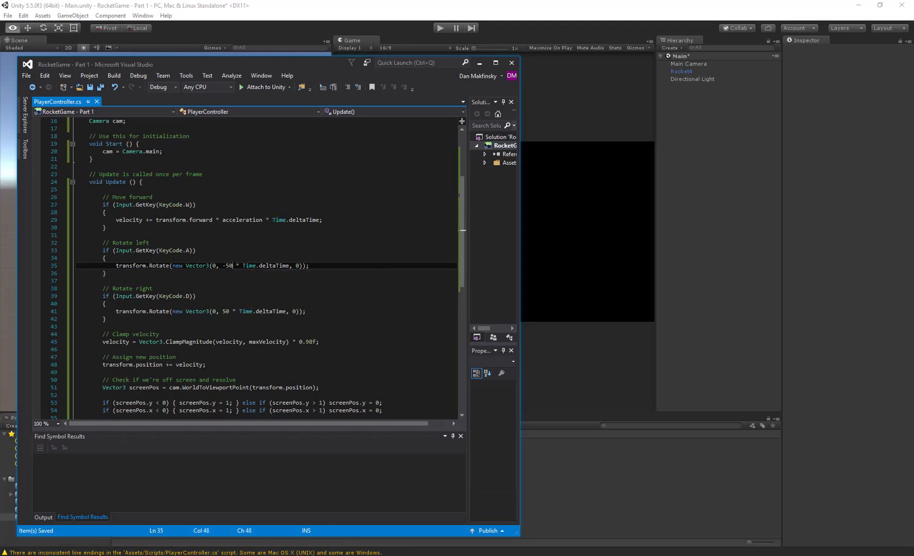
pyautogui.moveTo(233, 266); pyautogui.dragTo(226, 266)
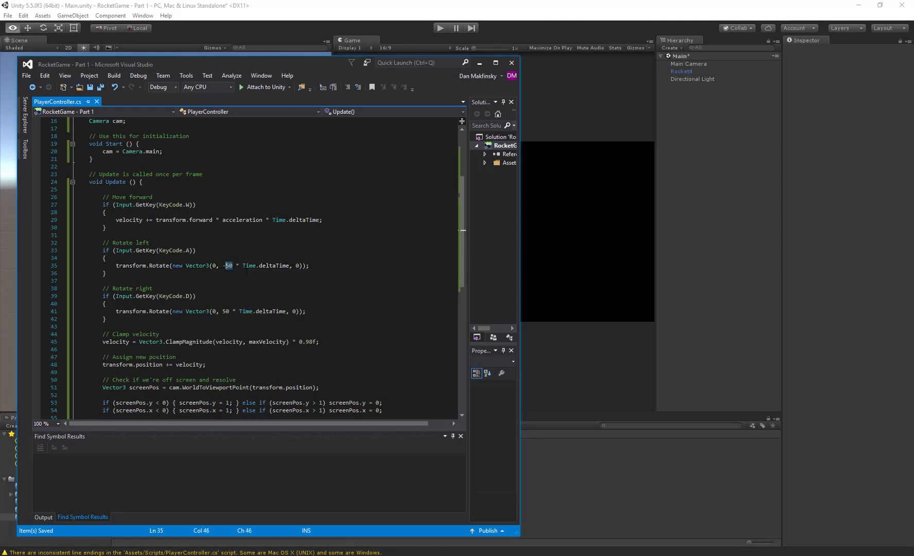
pyautogui.write('5')
pyautogui.click(225, 311)
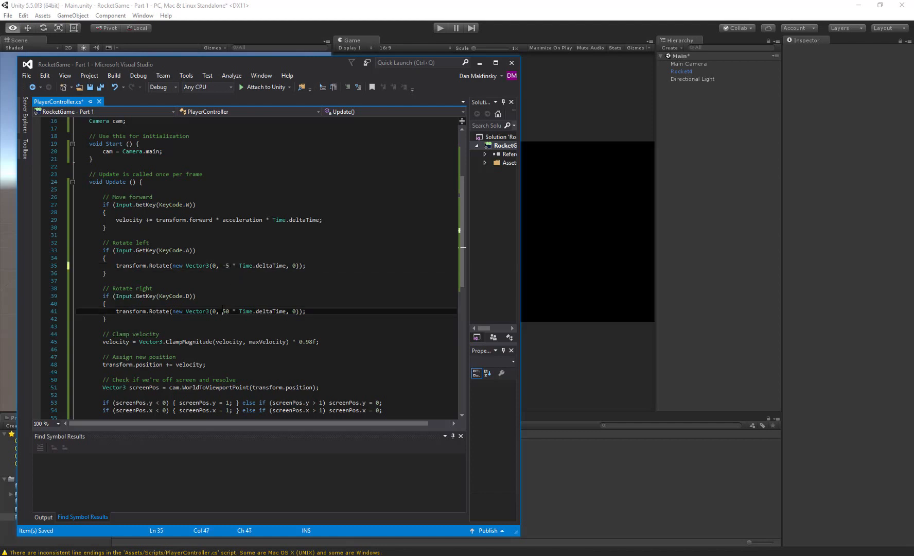
pyautogui.write('5')
# - Replace Time.deltaTime with 0.75f in both the right and left rotation calls, save the script and return to Unity
pyautogui.moveTo(236, 311); pyautogui.dragTo(283, 312)
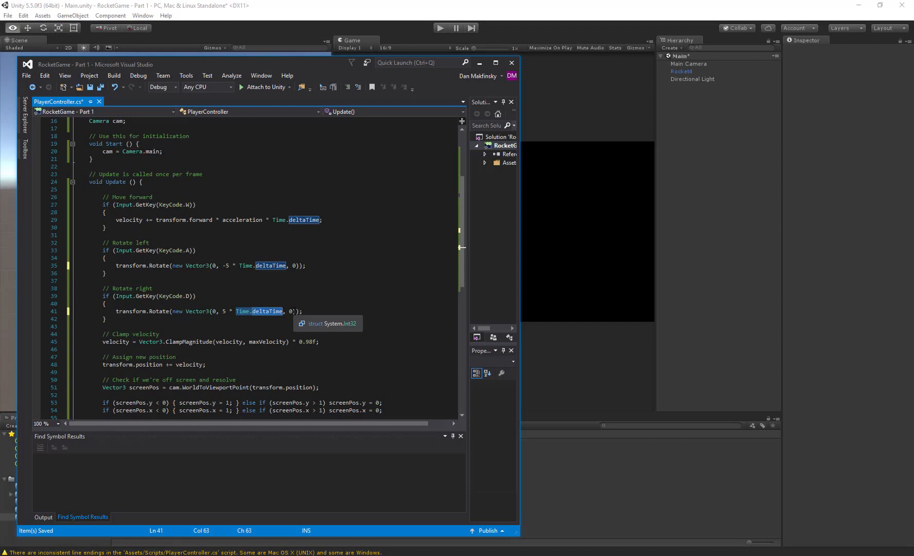
pyautogui.write('0.75')
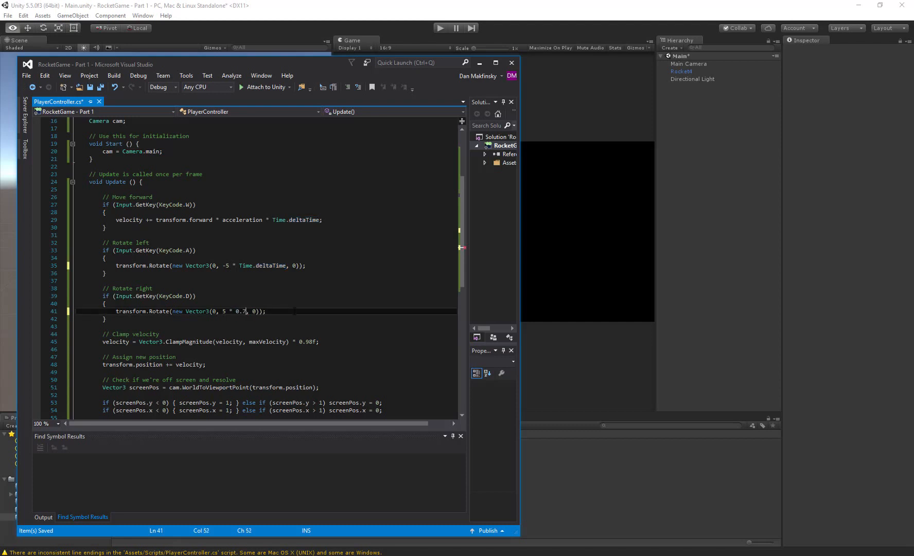
pyautogui.write('f')
pyautogui.press('Up')
pyautogui.press('Up')
pyautogui.press('Up')
pyautogui.press('Up')
pyautogui.press('Up')
pyautogui.press('Up')
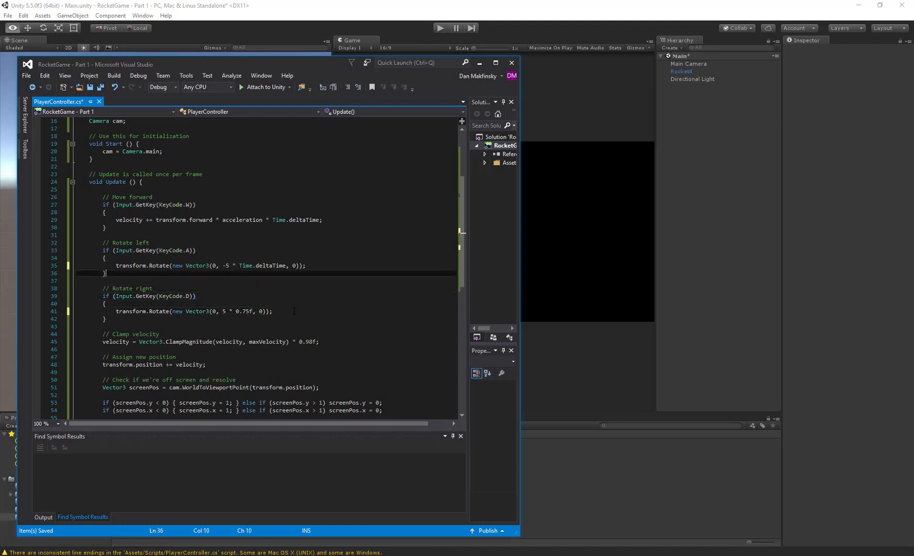
pyautogui.hotkey('ctrl', 'shift', 'Right')
pyautogui.hotkey('ctrl', 'shift', 'Right')
pyautogui.hotkey('ctrl', 'shift', 'Right')
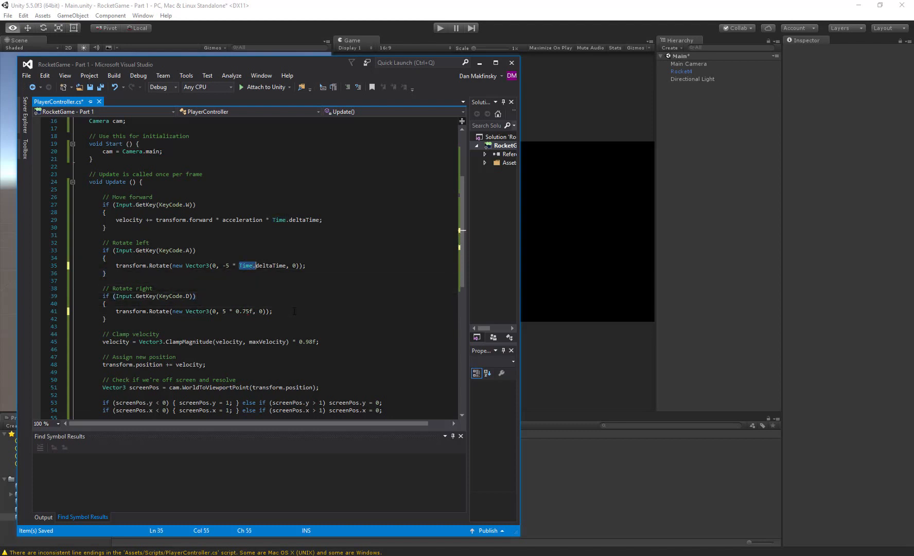
pyautogui.write('0')
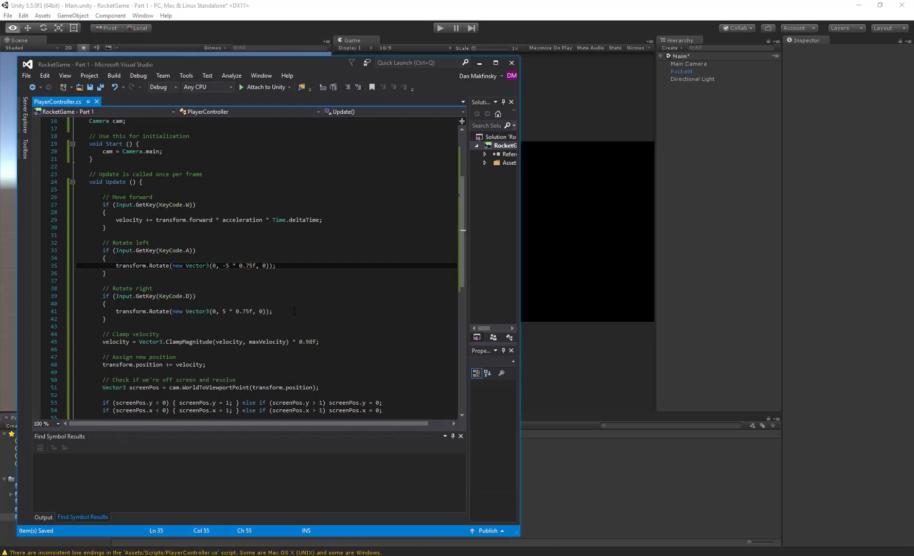
pyautogui.click(299, 31)
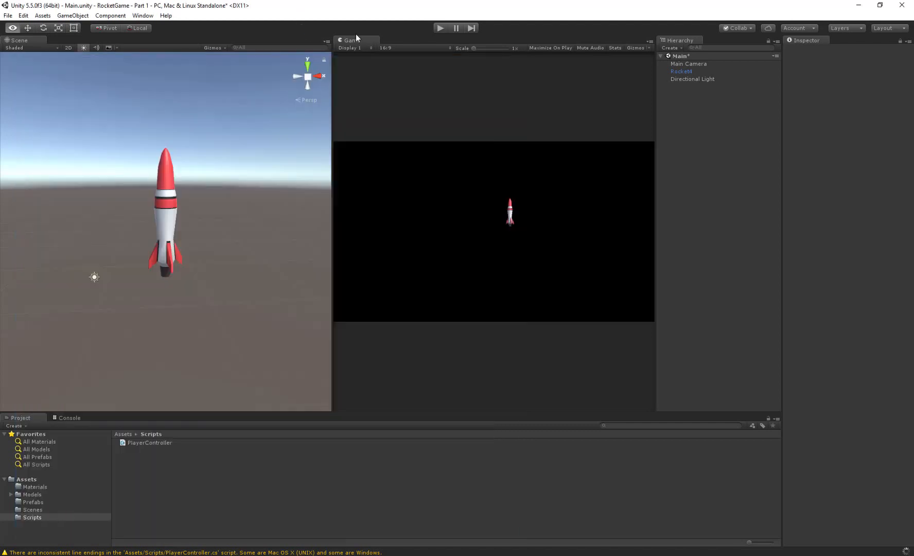
# - Run the game with Rocket4 selected, turn and thrust the rocket to test the new rotation speed, and stop it
pyautogui.click(440, 27)
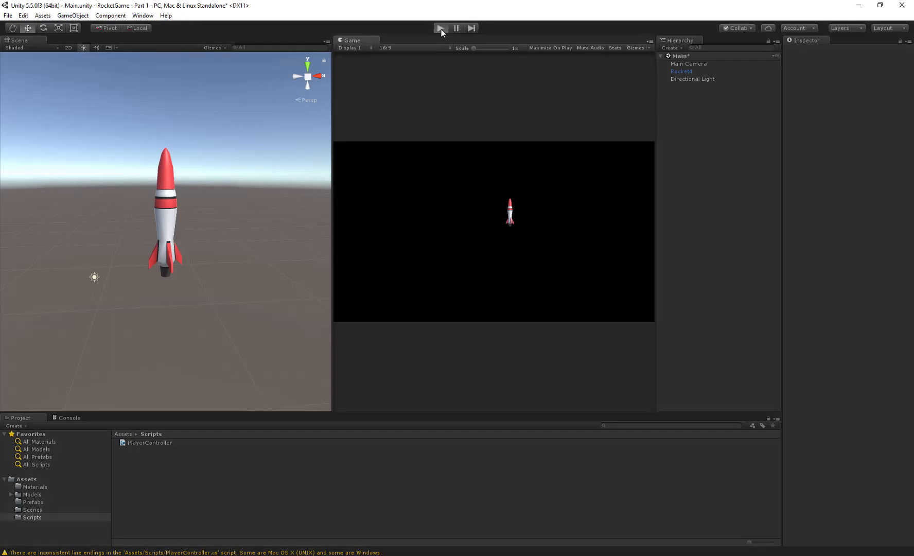
pyautogui.click(682, 71)
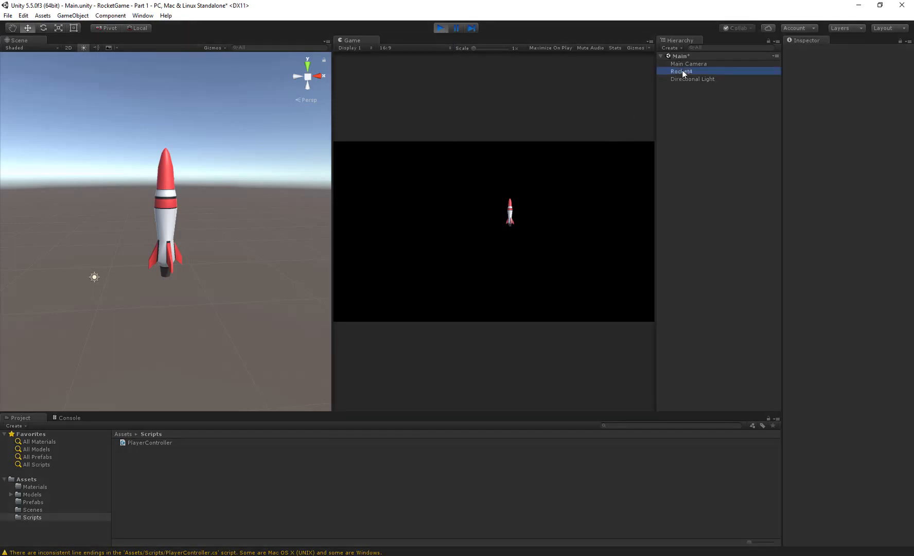
pyautogui.click(531, 227)
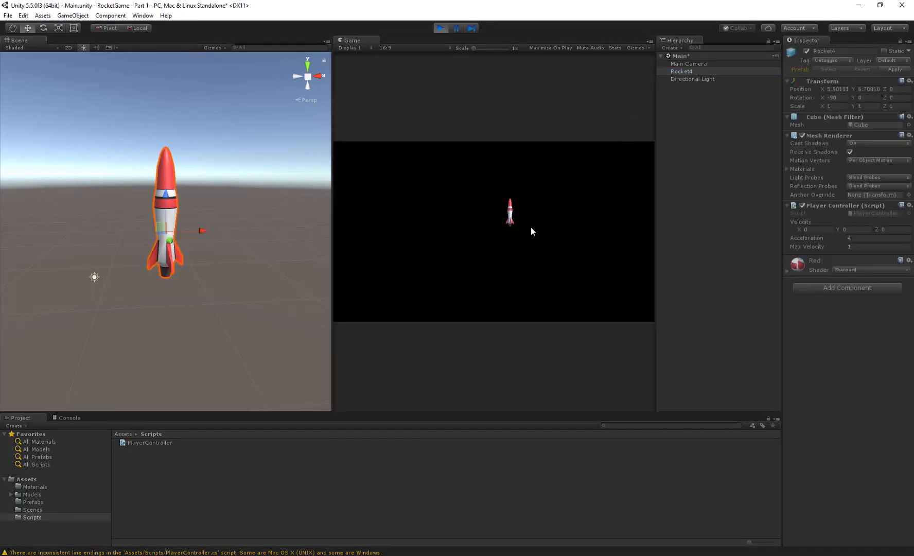
pyautogui.press('a')
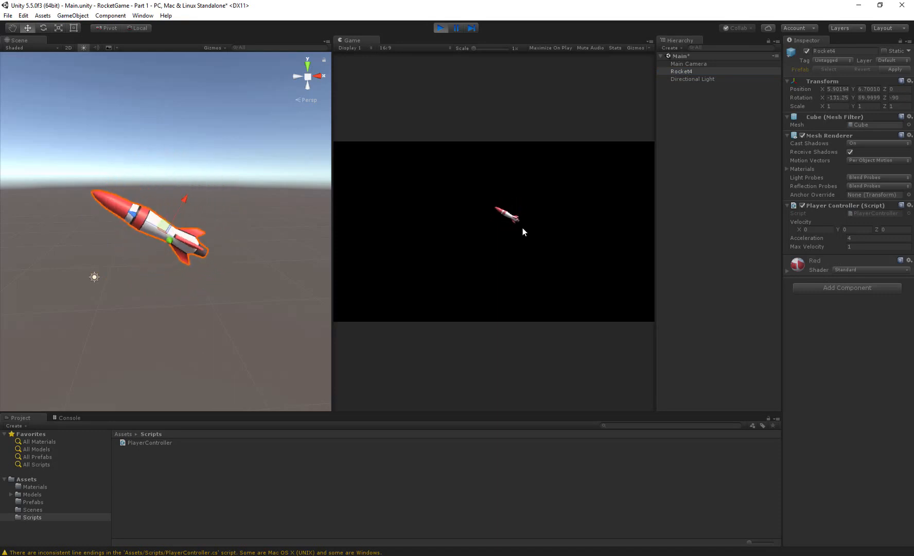
pyautogui.press('w')
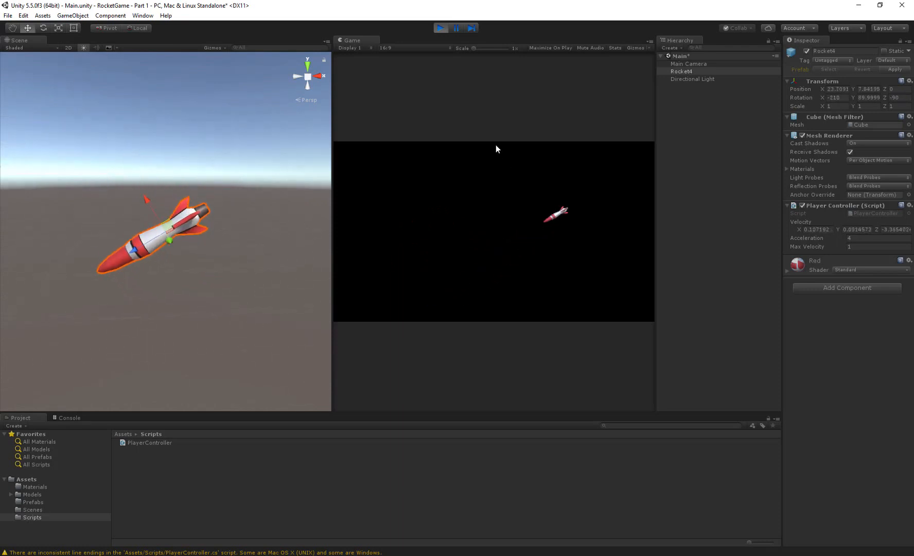
pyautogui.click(438, 26)
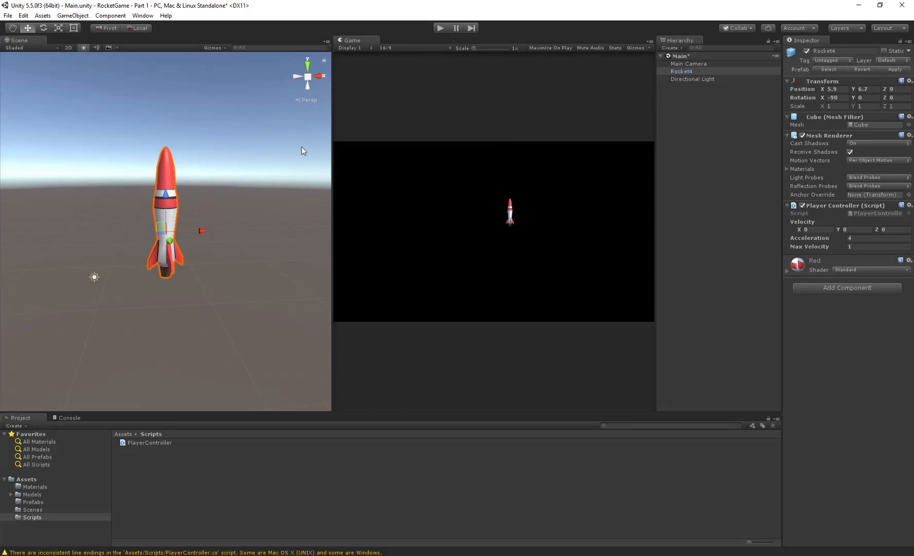